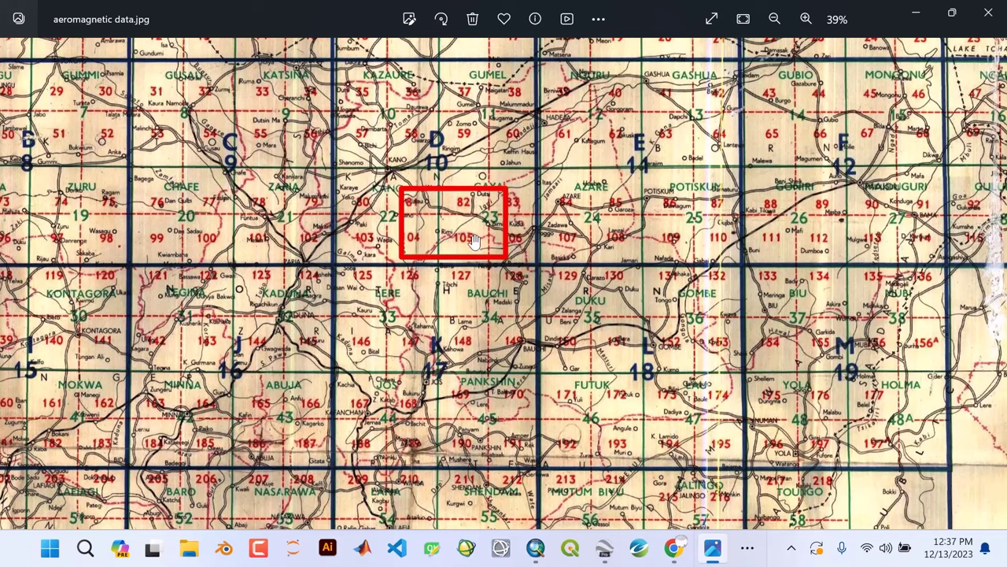
- Examine the red study area rectangle and its sheet numbers on the aeromagnetic index map, and minimize the image
scroll(474, 240, down, 4)
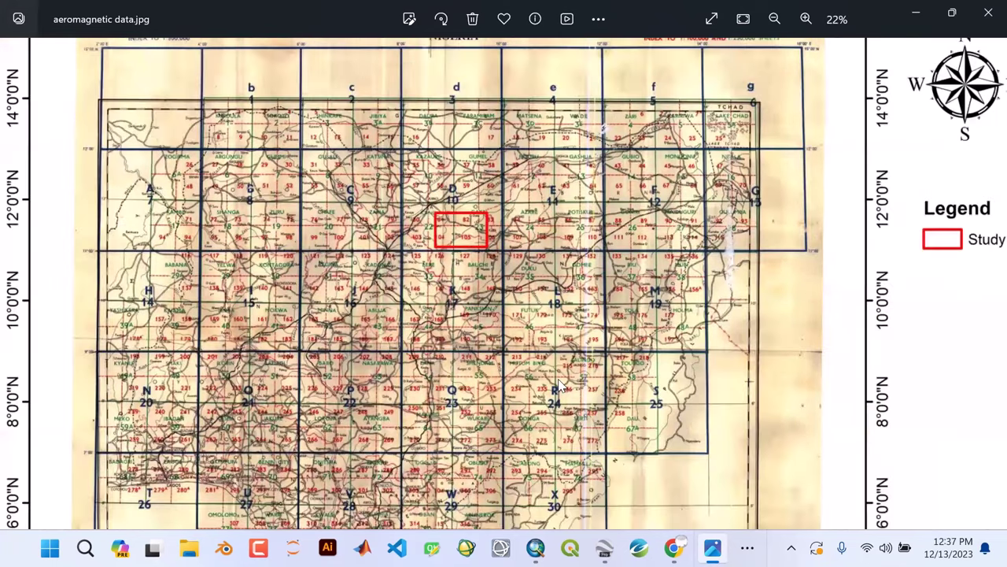
scroll(559, 386, down, 3)
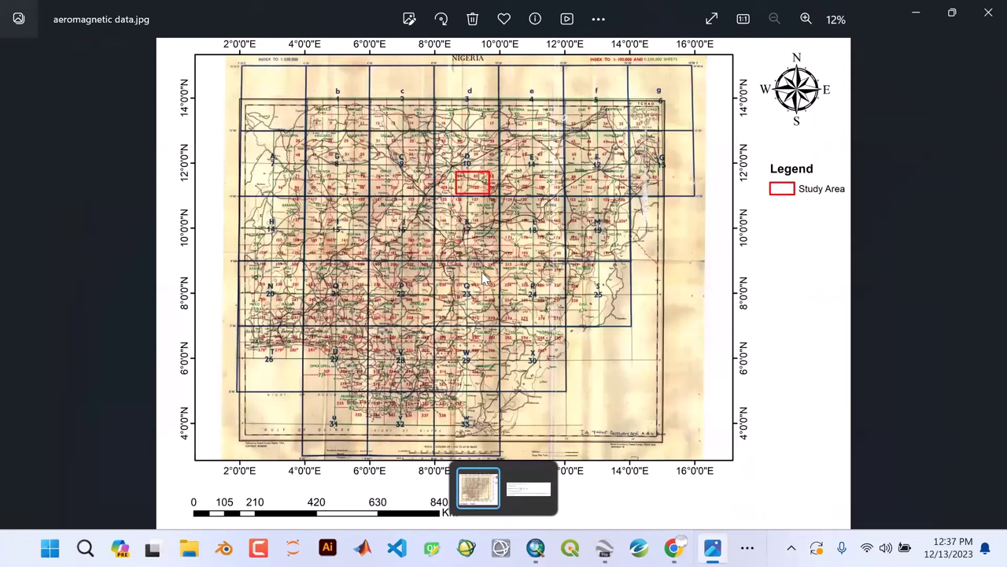
scroll(483, 277, up, 1)
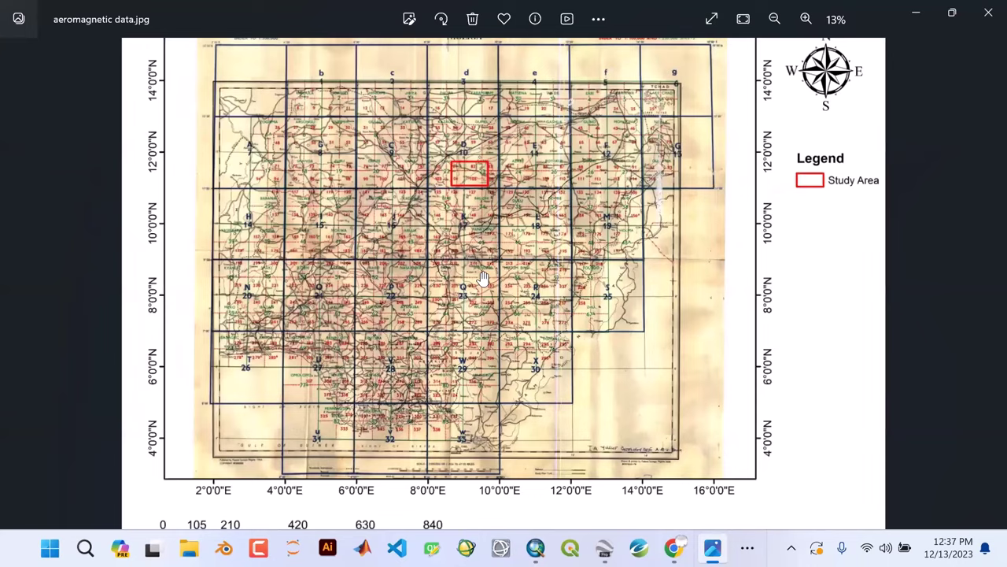
scroll(483, 277, up, 2)
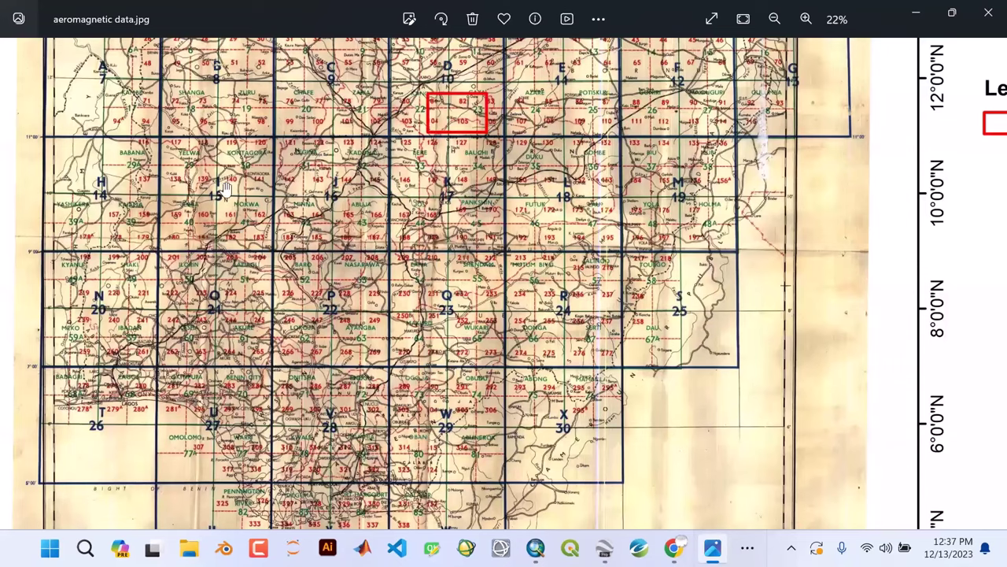
scroll(271, 176, up, 1)
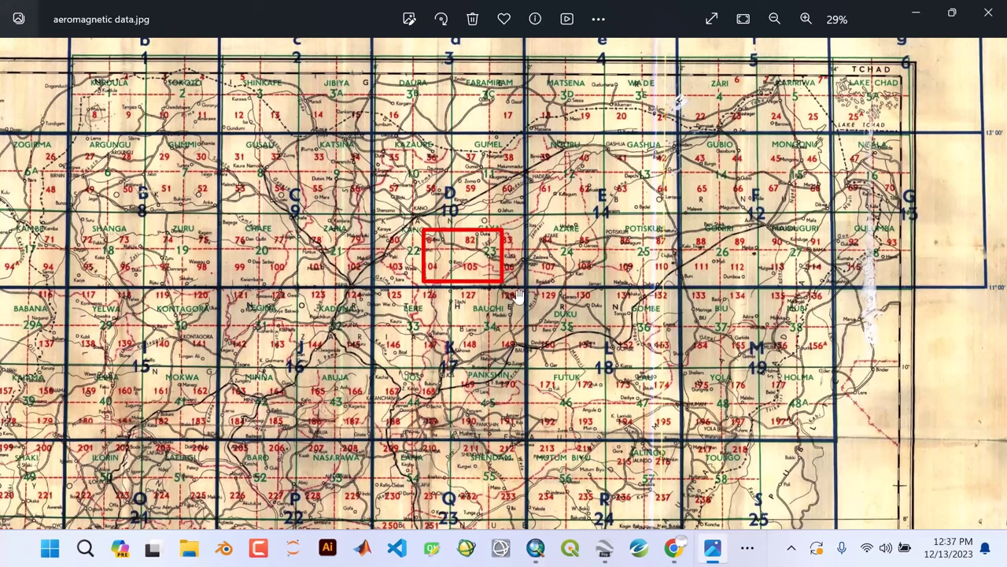
scroll(658, 371, down, 4)
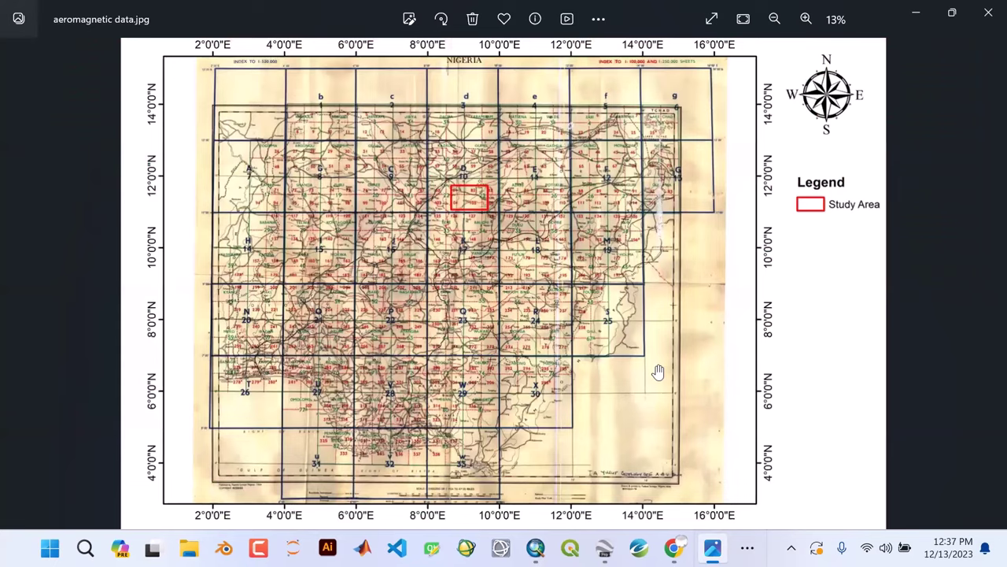
scroll(658, 371, down, 1)
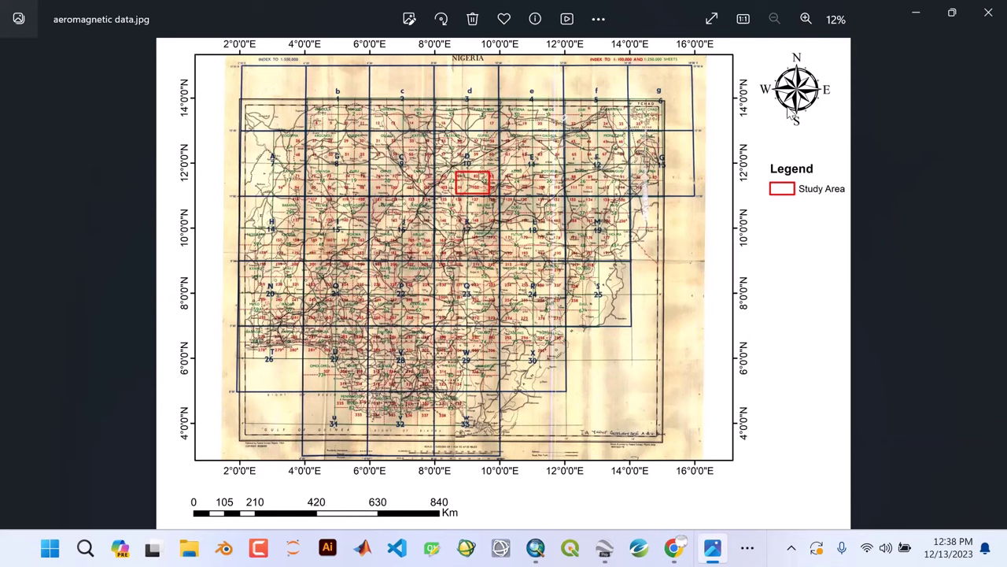
click(913, 14)
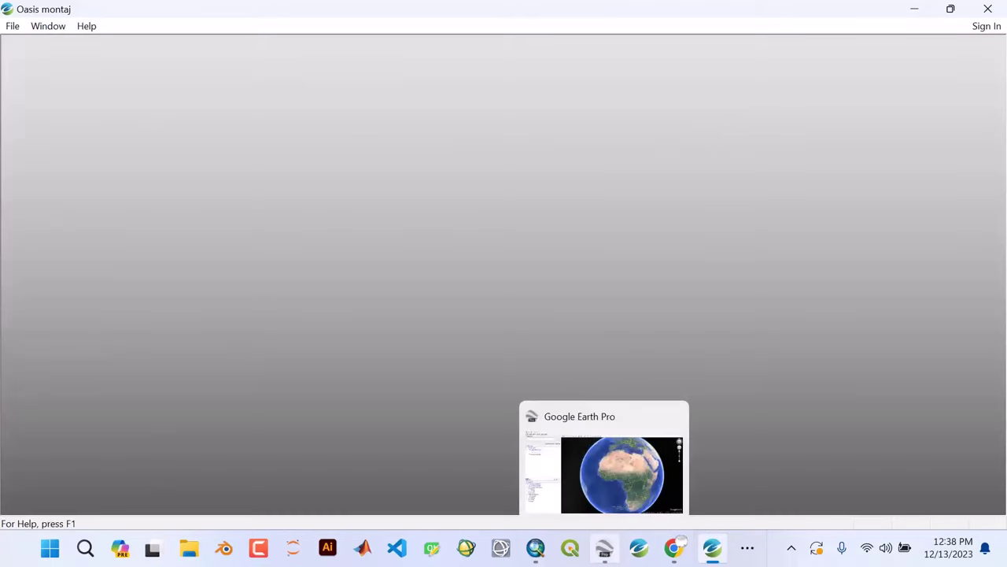
- Look through the open Google Earth Pro, ArcMap and Oasis montaj windows in turn
click(605, 547)
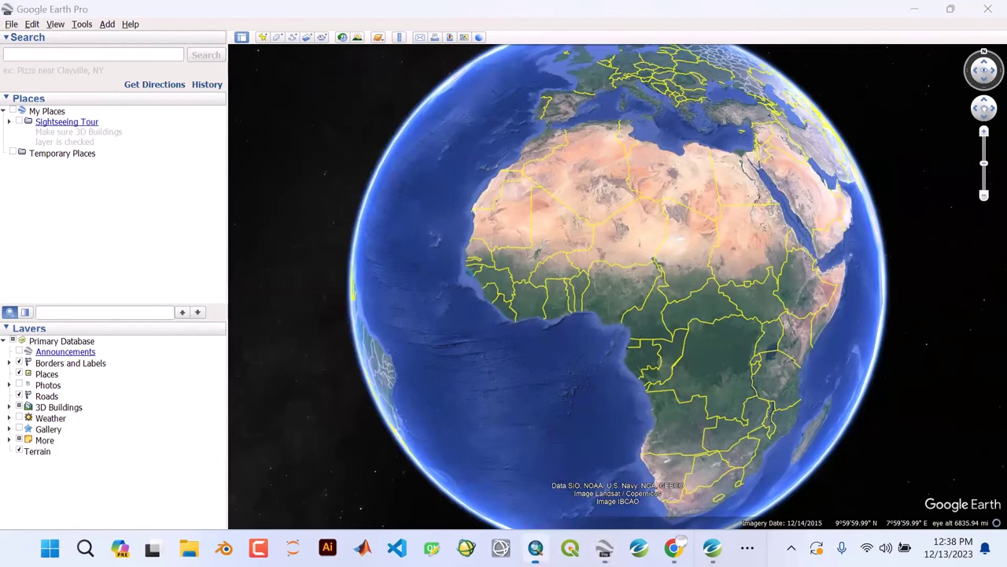
click(535, 548)
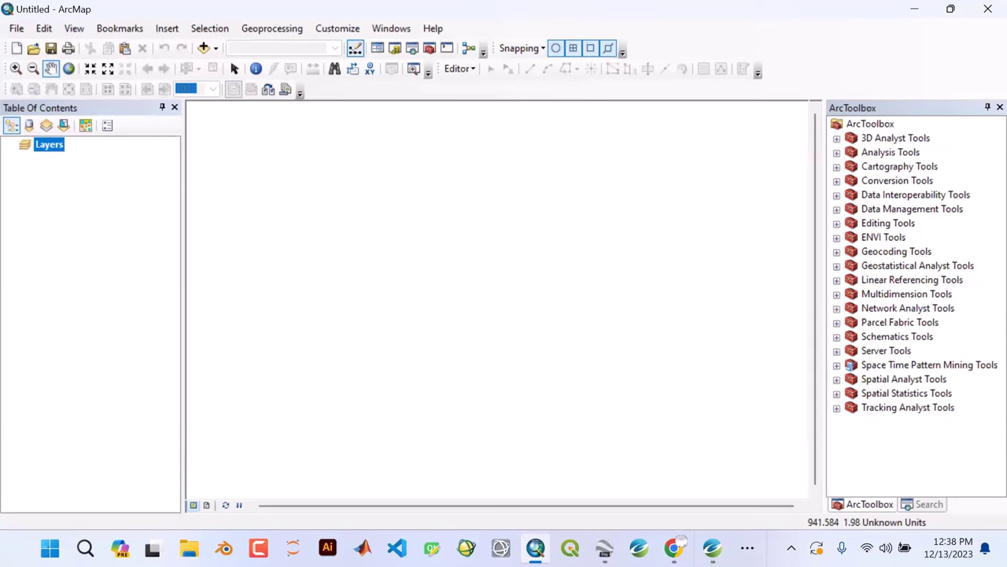
click(712, 548)
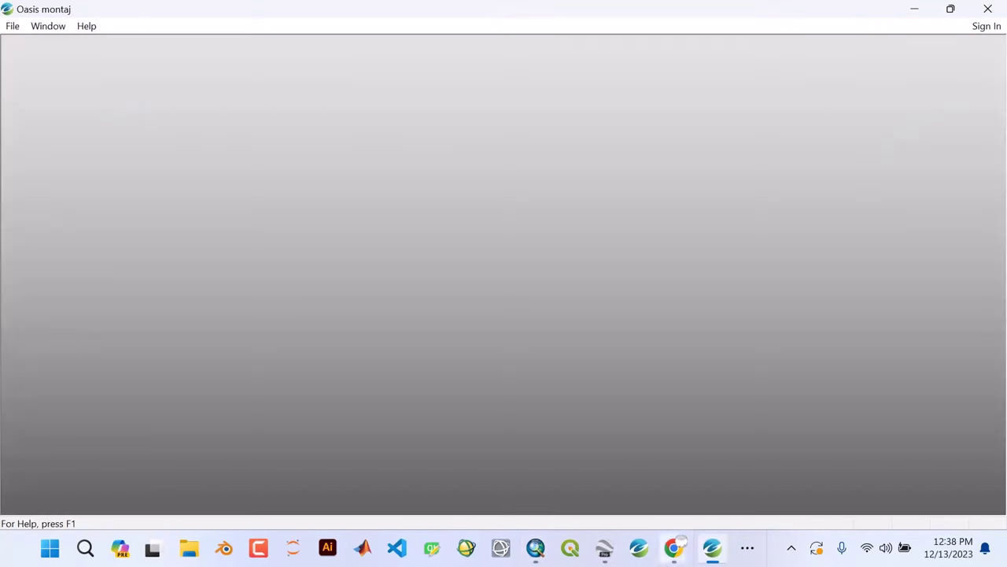
- Switch to Google Earth Pro and examine the satellite imagery of Africa around Niger and Chad
click(604, 549)
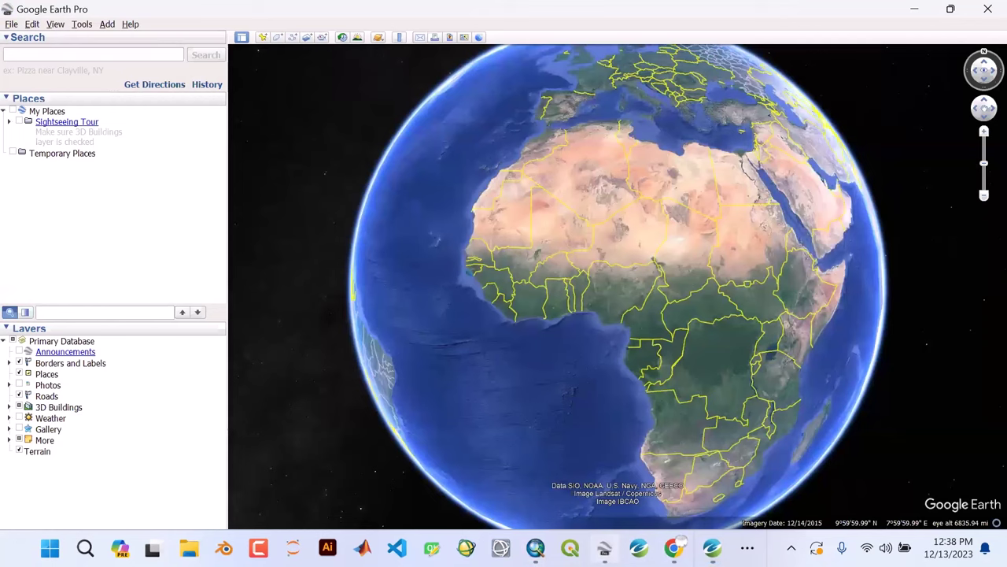
scroll(658, 228, up, 2)
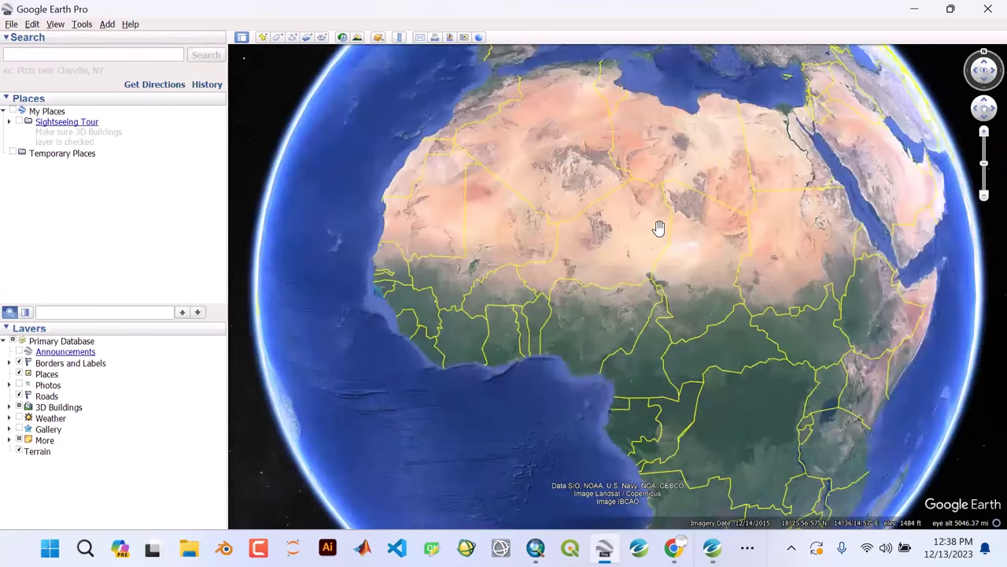
scroll(659, 229, up, 3)
scroll(659, 228, up, 3)
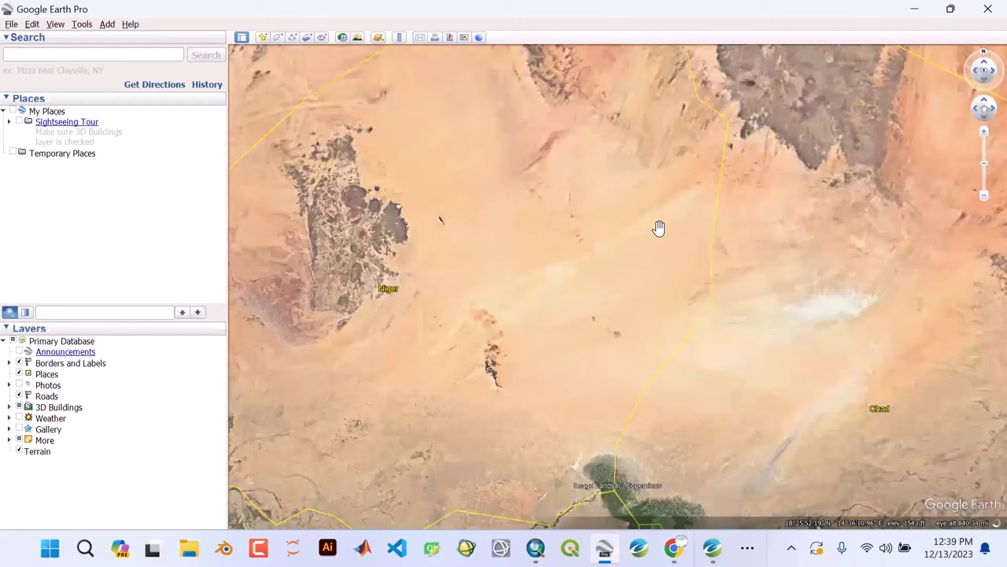
scroll(381, 302, up, 3)
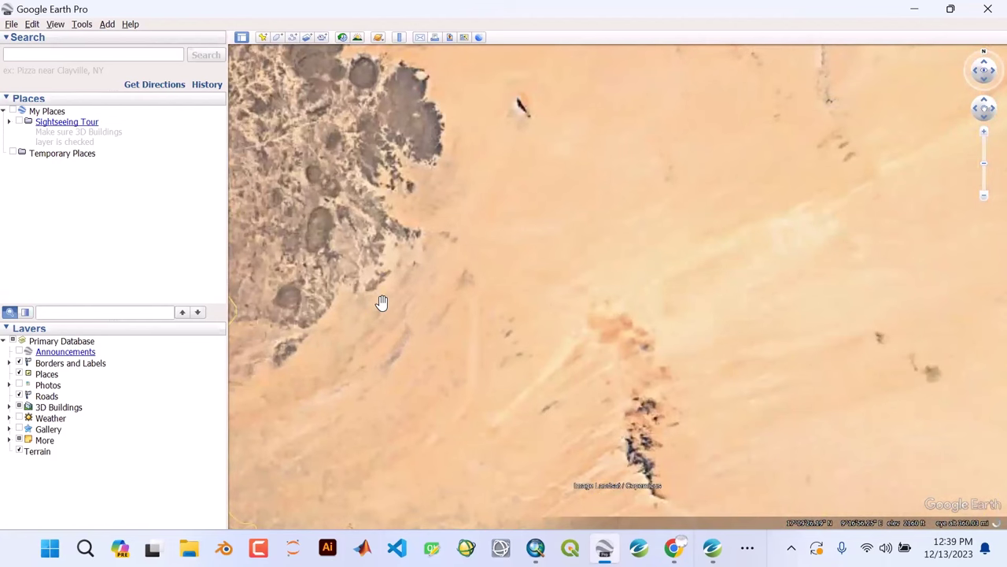
drag(452, 263, 365, 229)
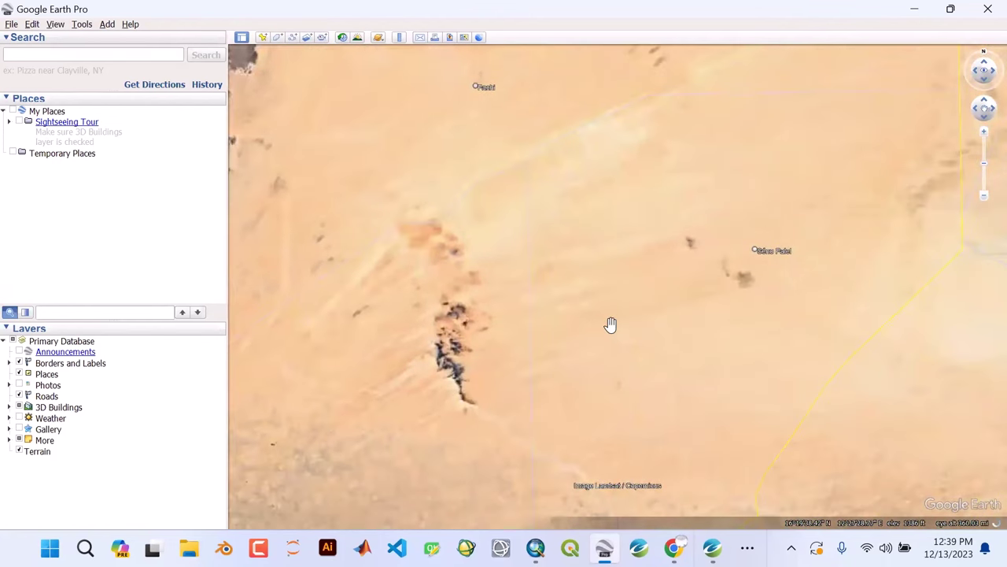
drag(609, 326, 563, 204)
scroll(564, 205, down, 10)
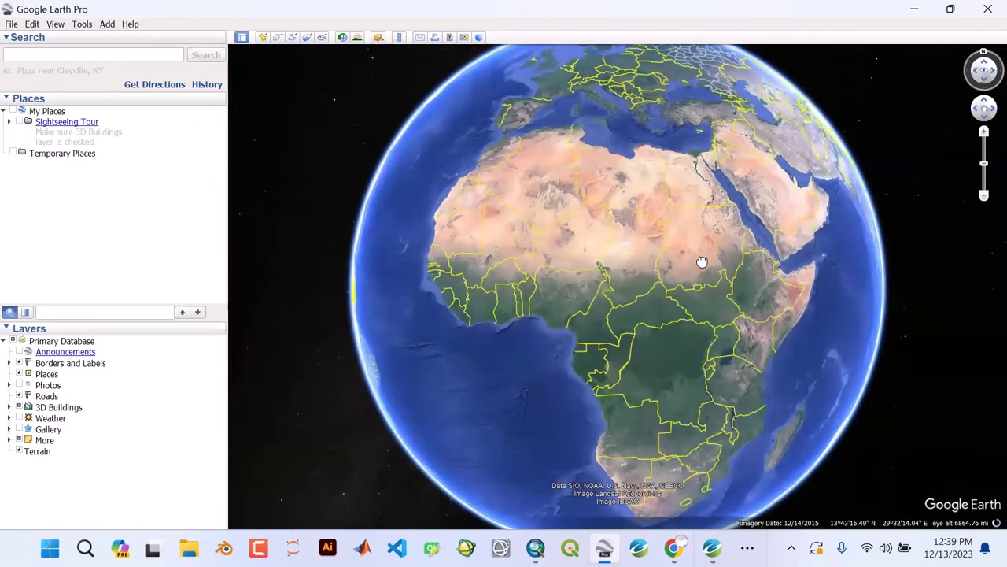
drag(702, 261, 659, 286)
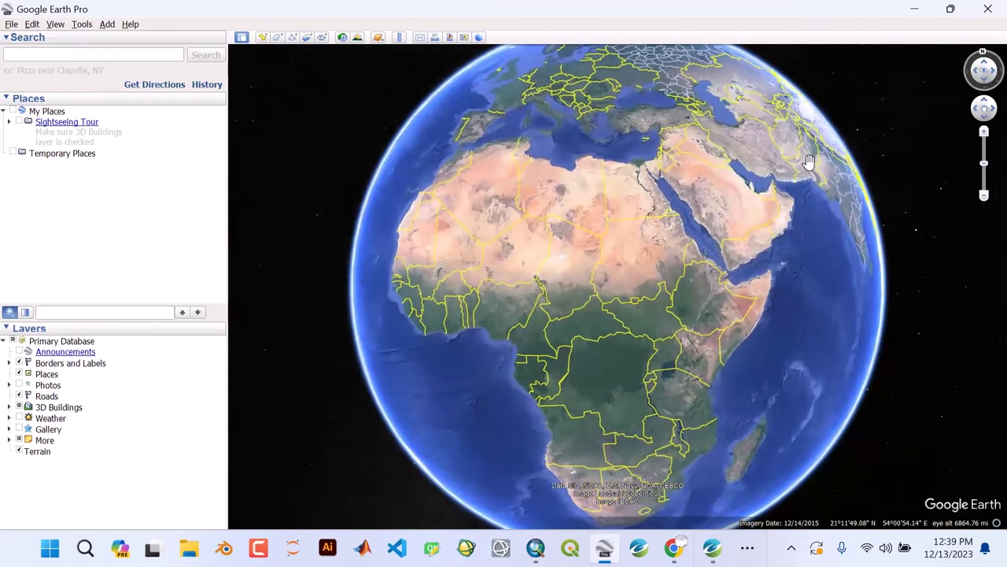
- Minimize all open application windows to reveal the desktop
click(914, 8)
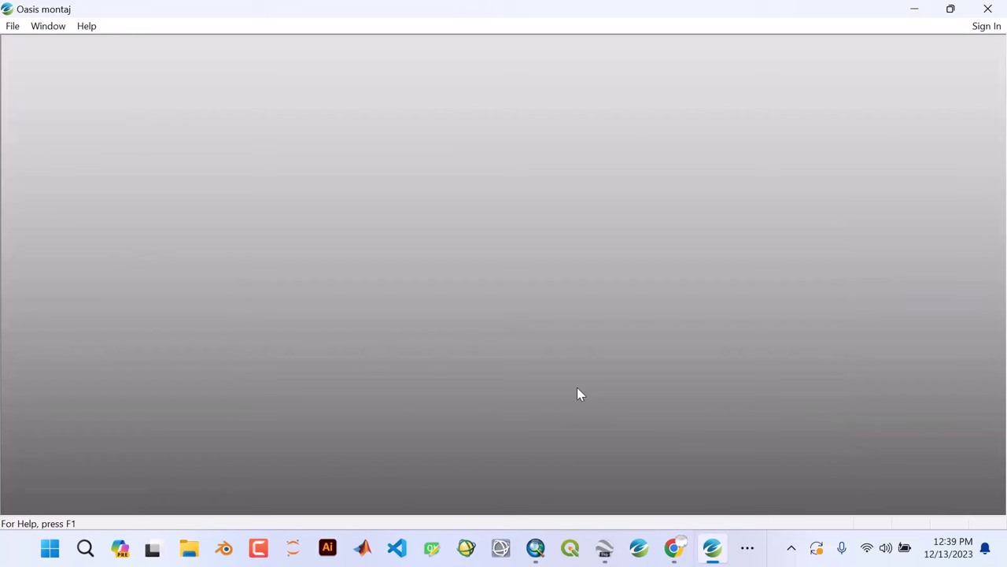
click(916, 9)
click(920, 9)
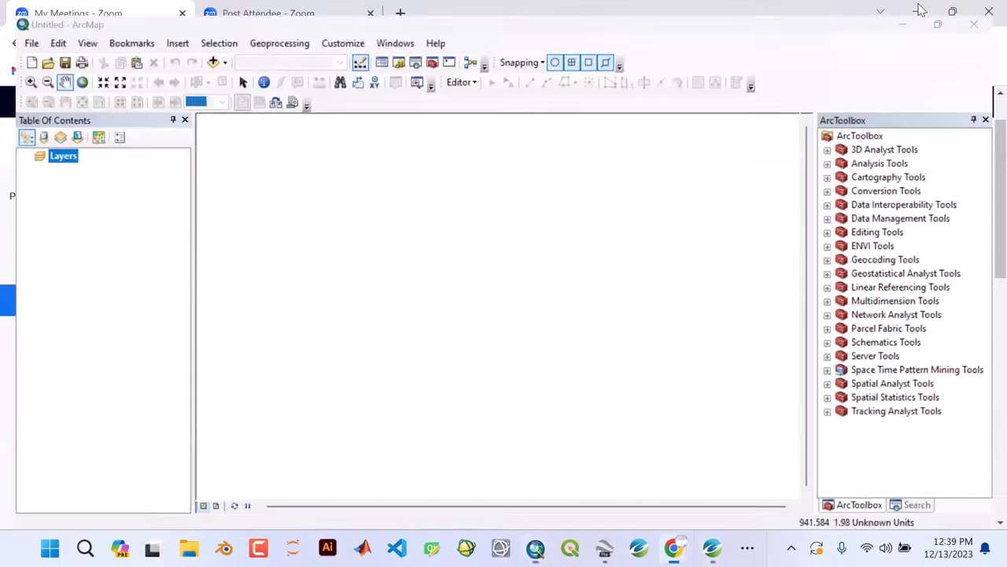
click(919, 10)
click(886, 74)
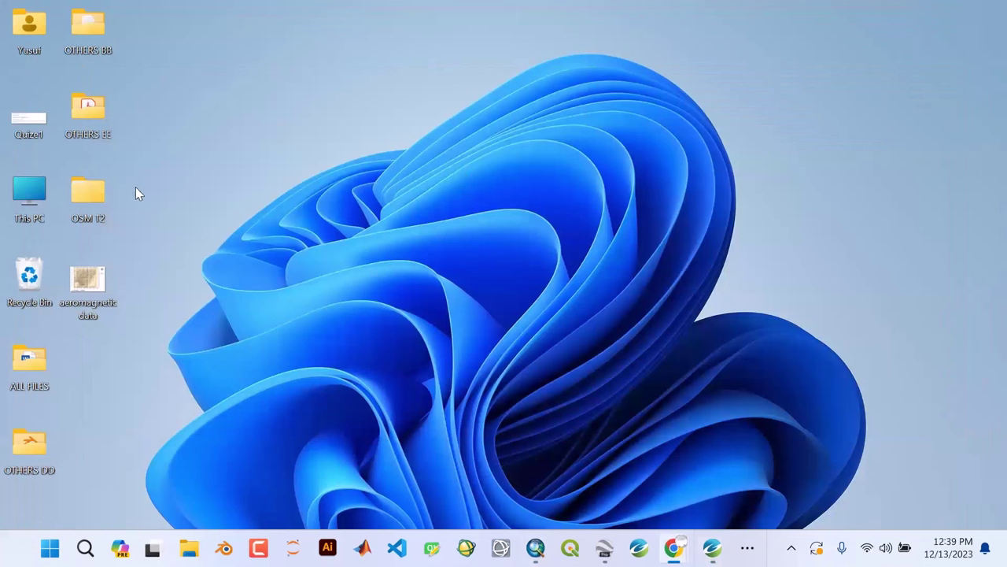
- Open the Data folder inside the OSM T2 folder on the desktop
double_click(88, 195)
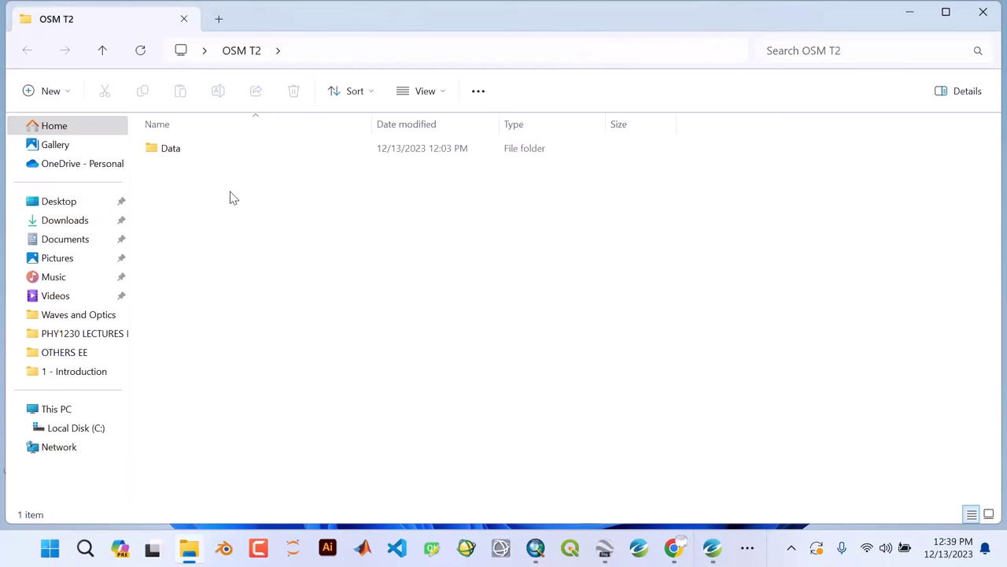
mouse_move(167, 153)
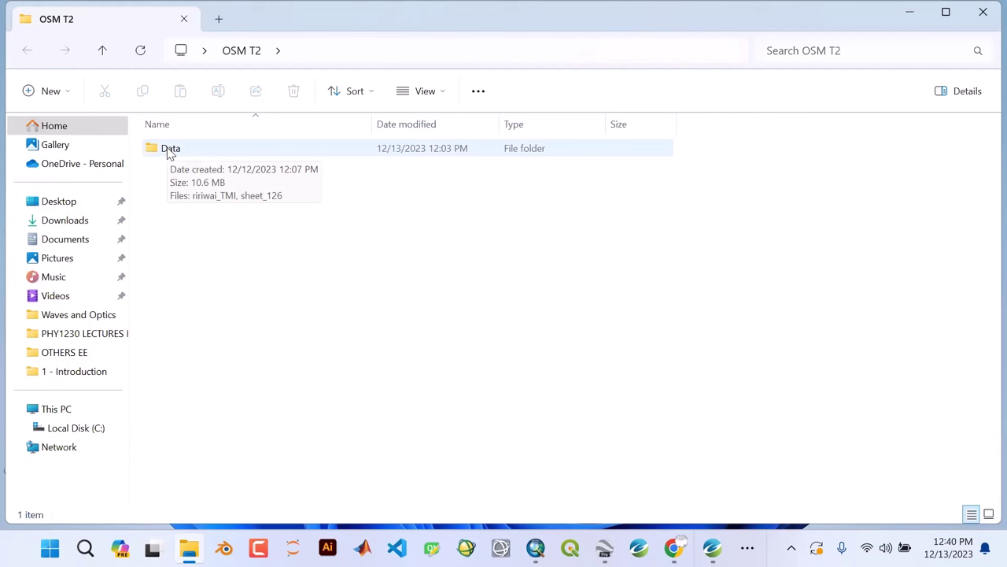
double_click(167, 153)
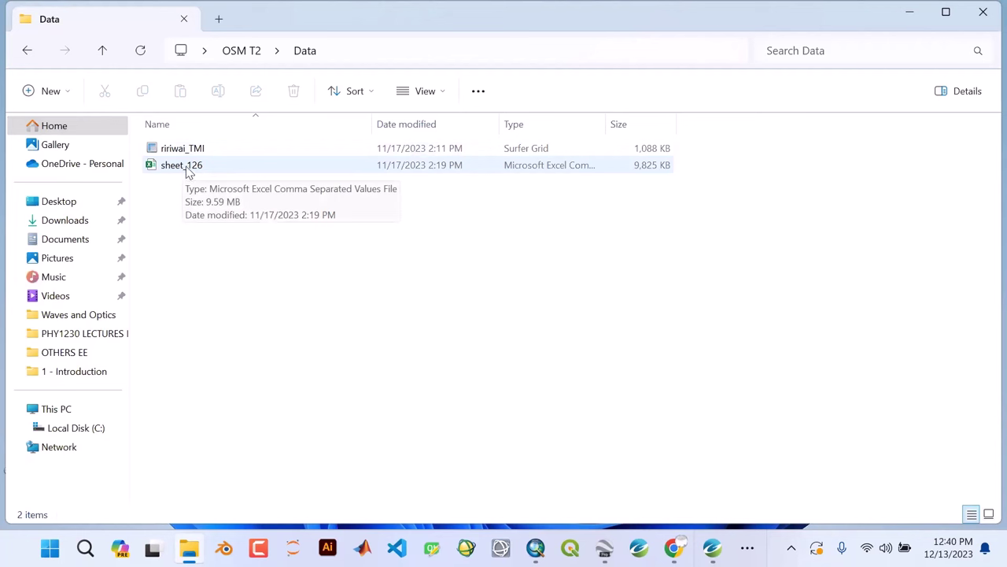
- Open sheet_126 in Excel, inspect its X, Y and Z columns, and close the workbook
click(188, 171)
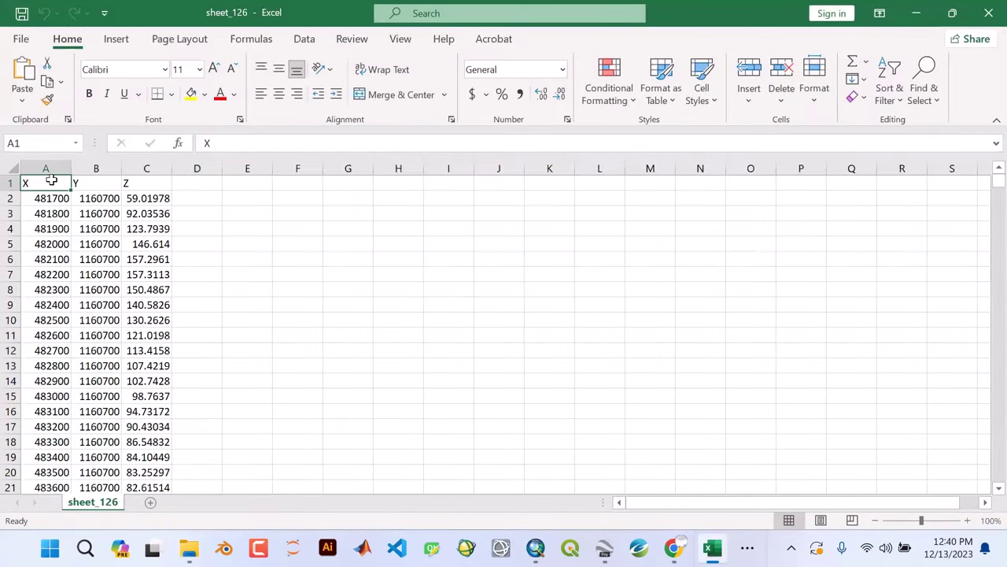
drag(52, 181, 58, 277)
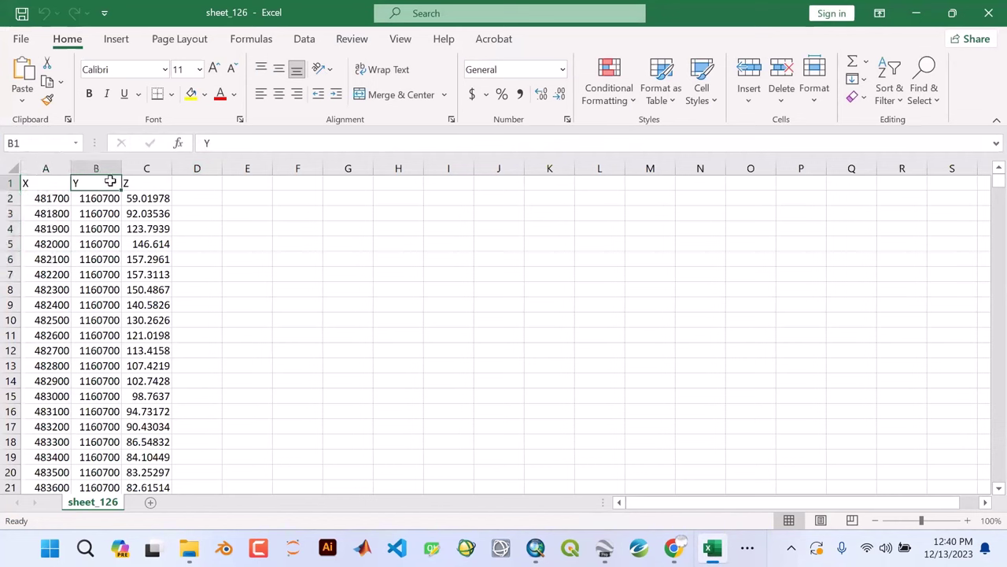
click(147, 181)
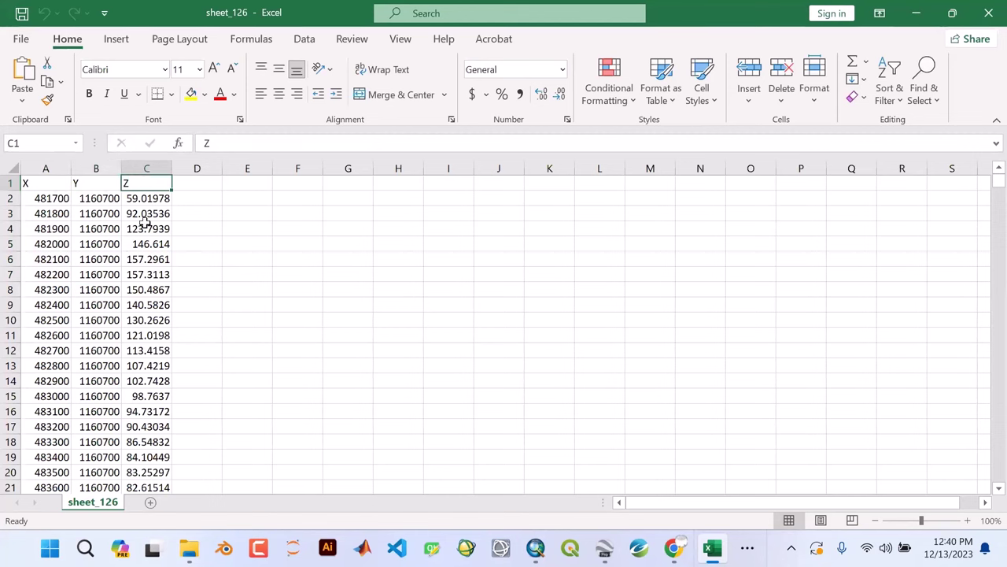
click(988, 12)
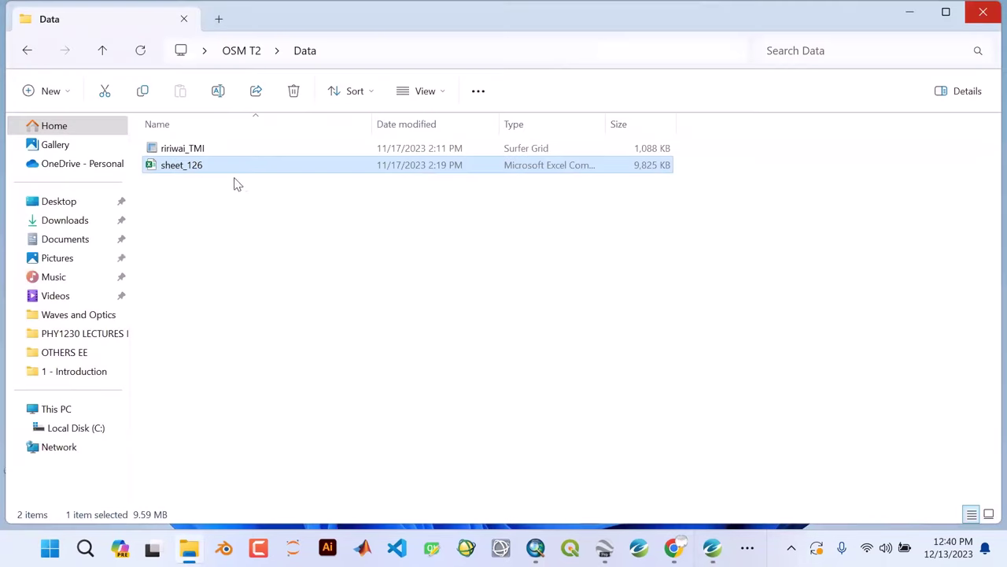
click(191, 152)
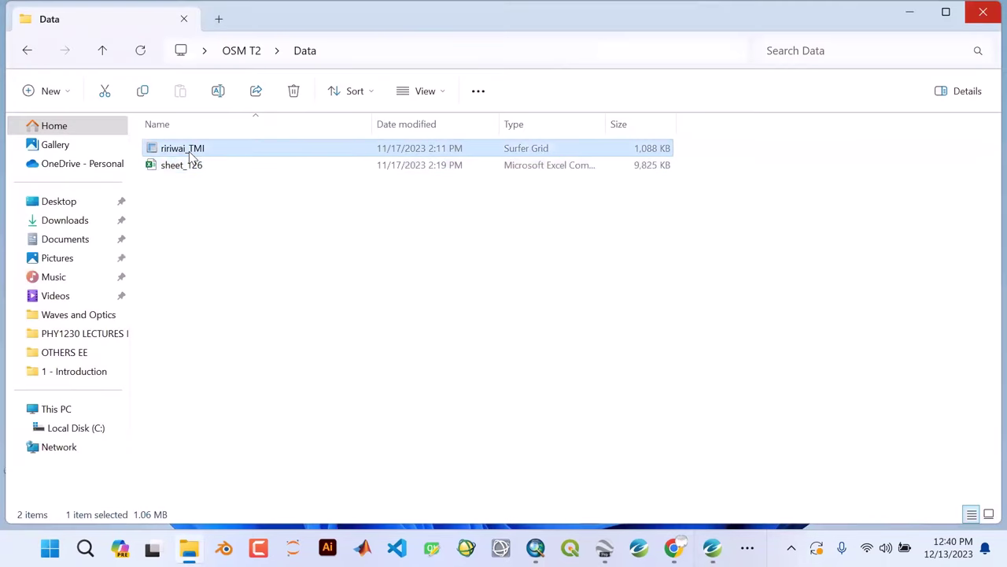
click(188, 168)
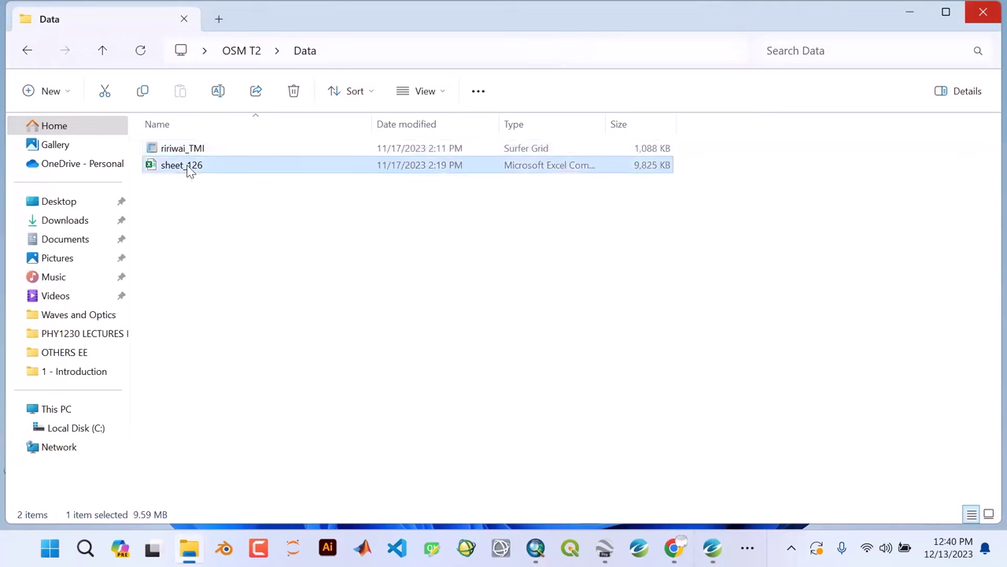
click(294, 324)
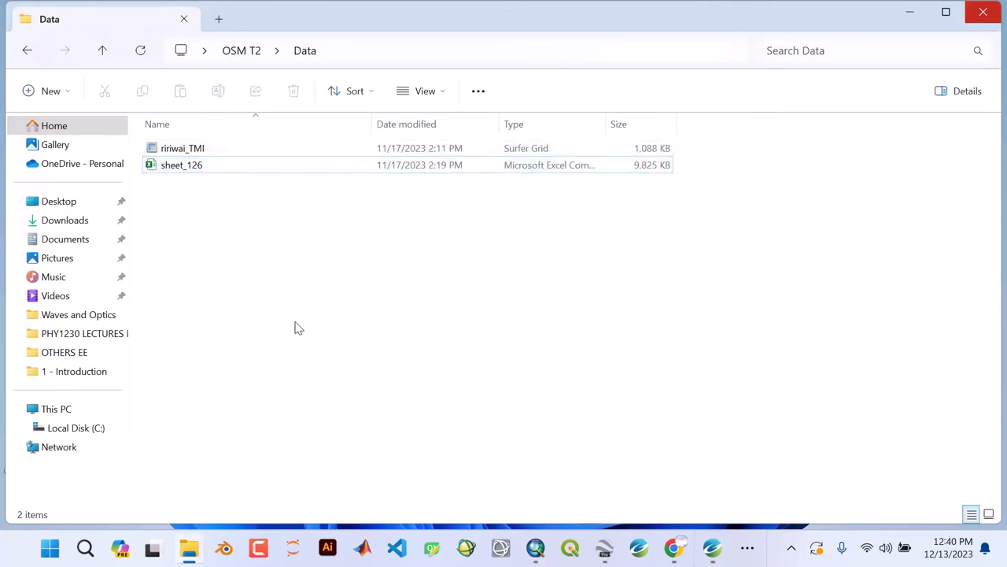
click(184, 151)
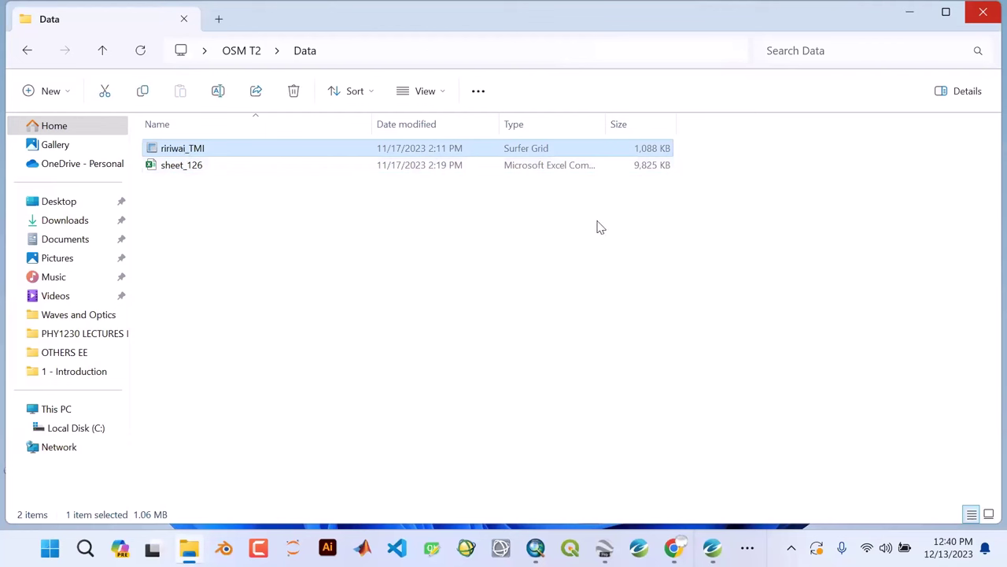
click(209, 168)
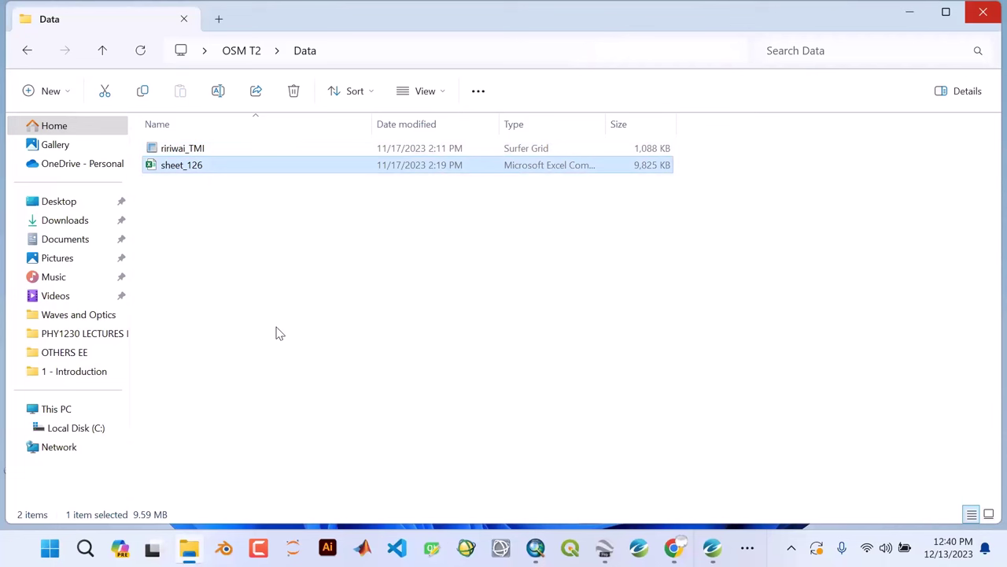
click(179, 169)
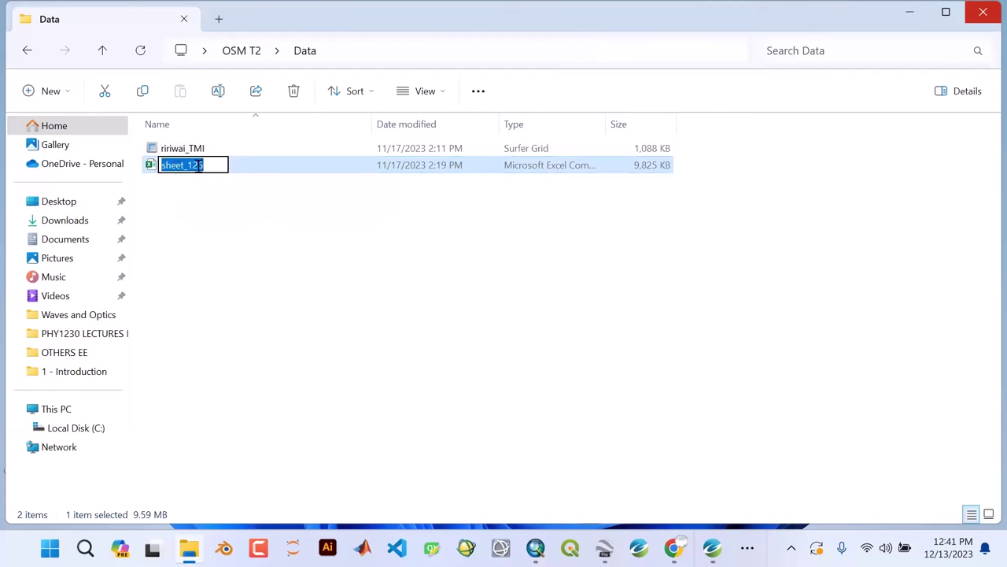
click(211, 165)
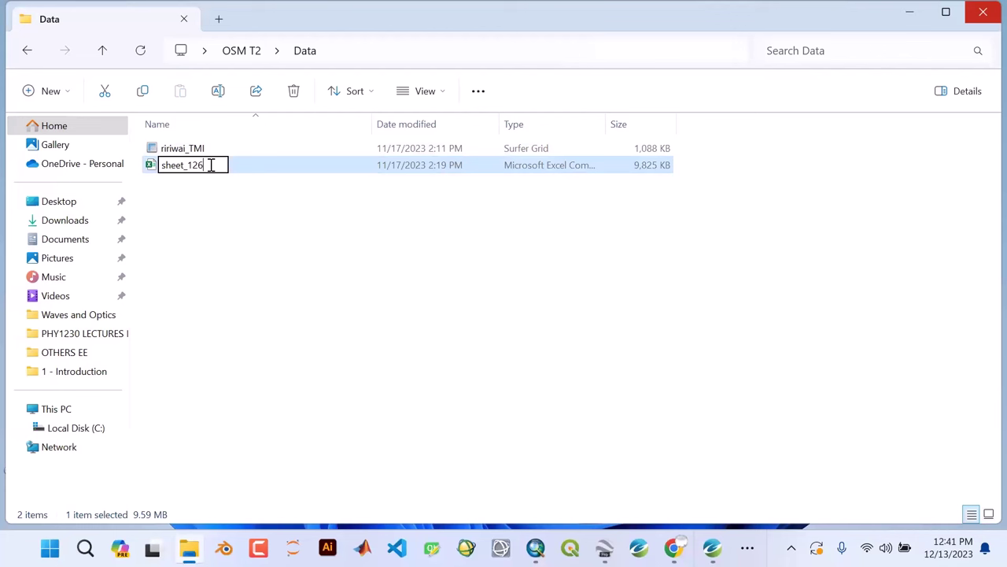
key(Return)
click(183, 151)
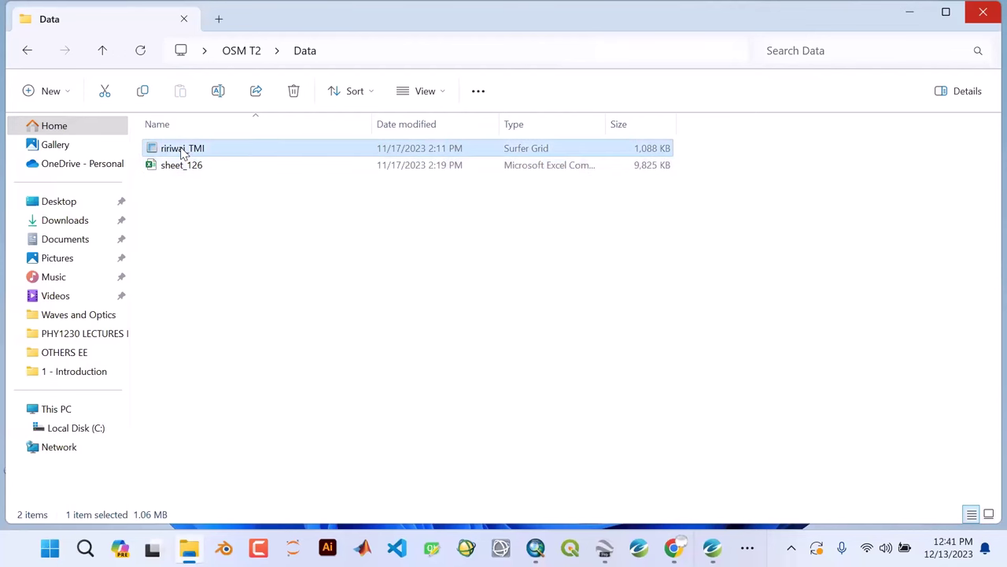
click(193, 169)
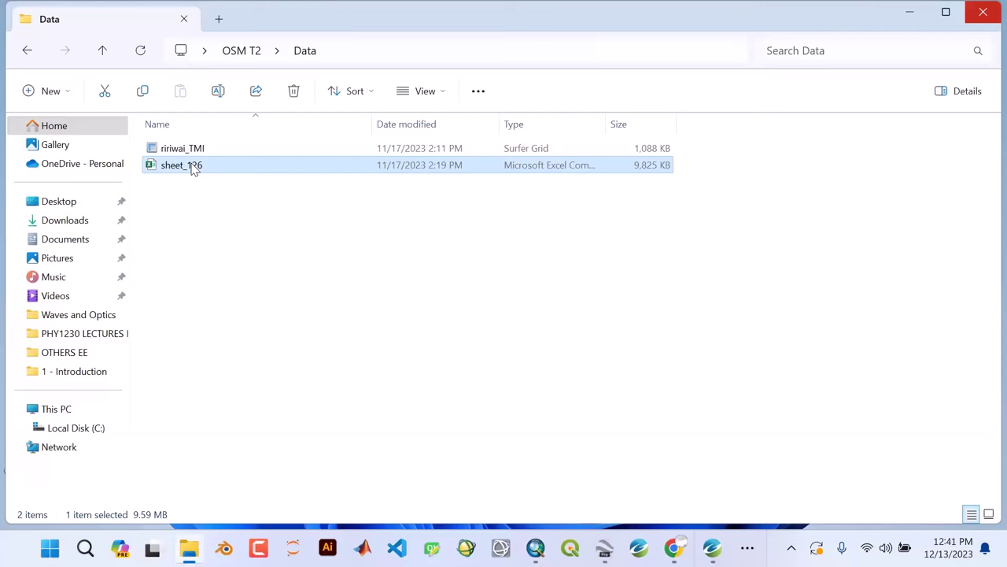
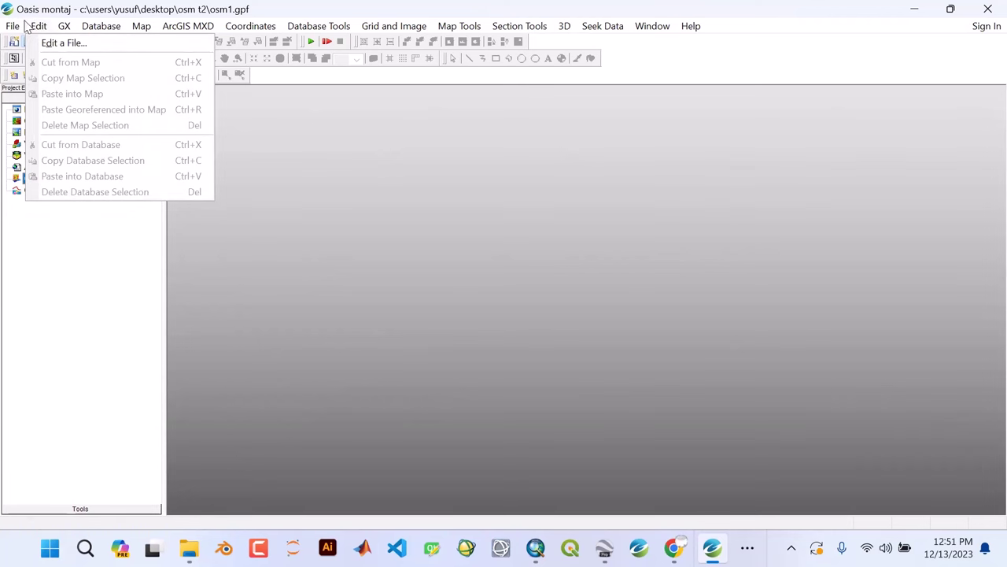
- Switch to Oasis montaj and save the current osm1 project
mouse_move(16, 25)
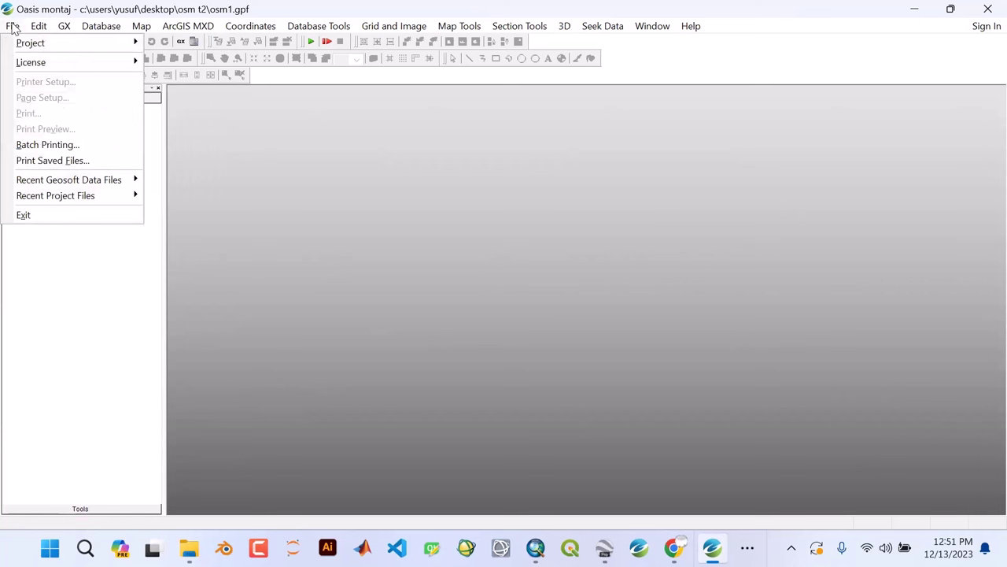
mouse_move(24, 42)
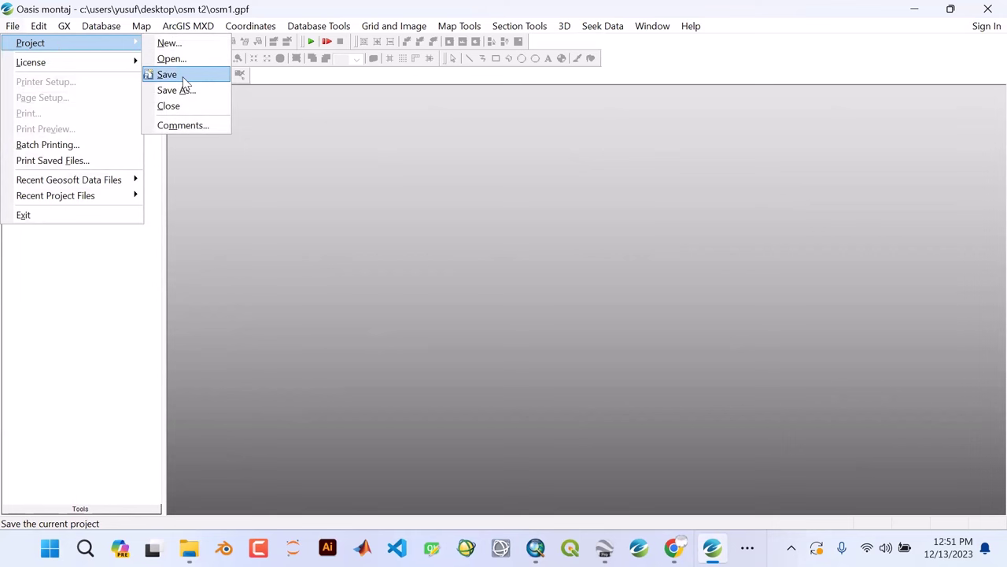
click(182, 76)
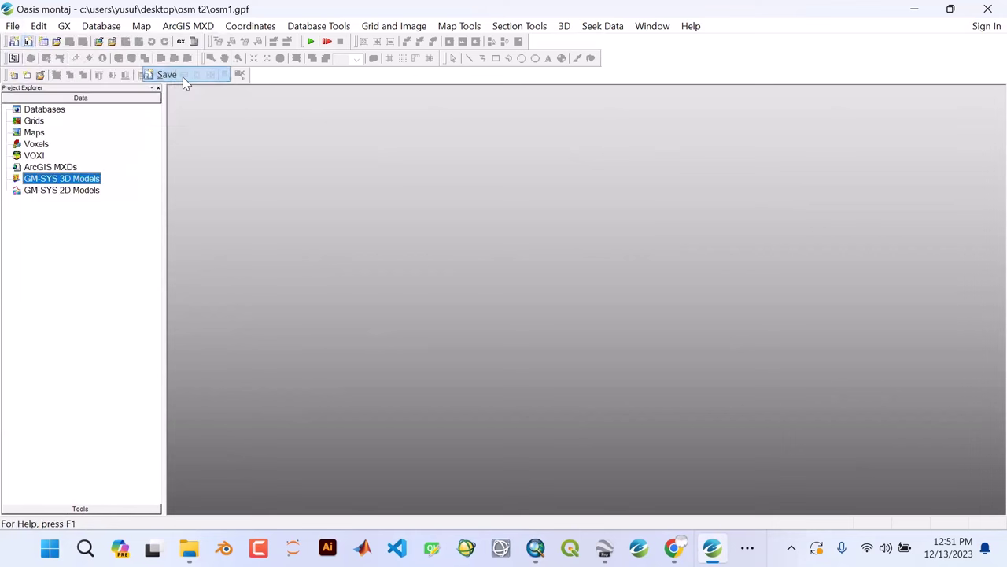
click(12, 26)
mouse_move(28, 43)
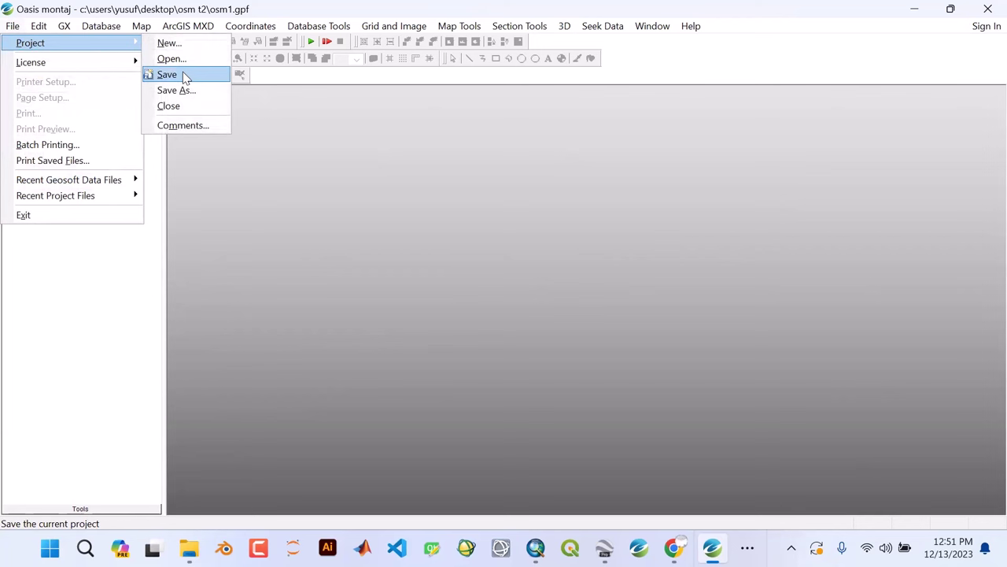
click(650, 58)
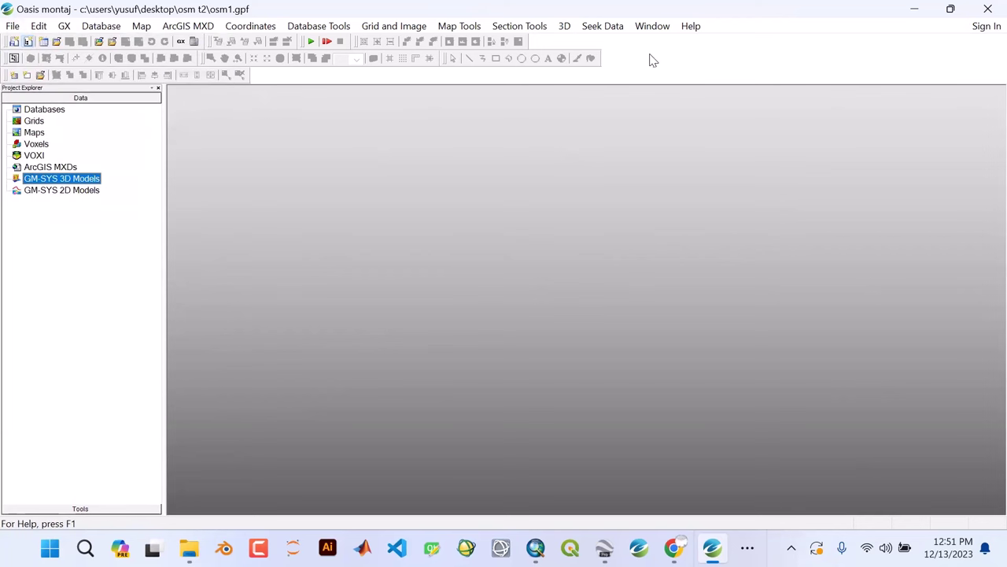
- Examine the available GX, database, map, ArcGIS MXD, coordinate, map and section tool, seek data, window and help commands
click(64, 26)
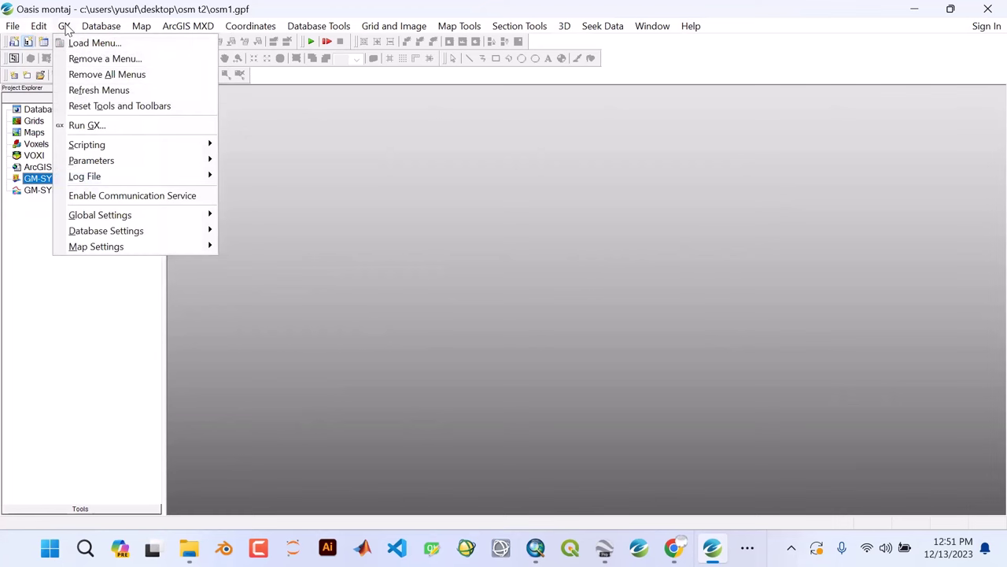
mouse_move(252, 32)
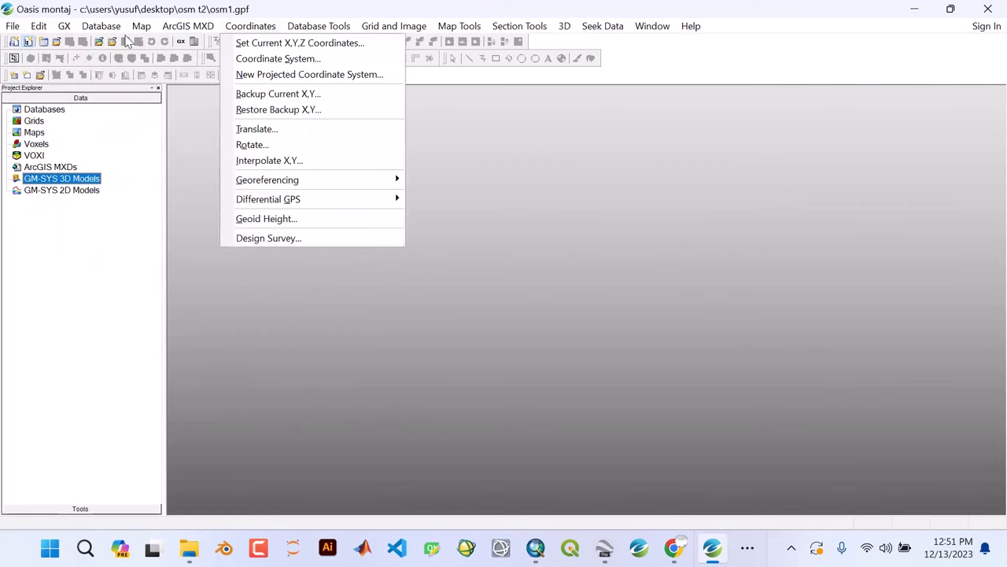
mouse_move(196, 32)
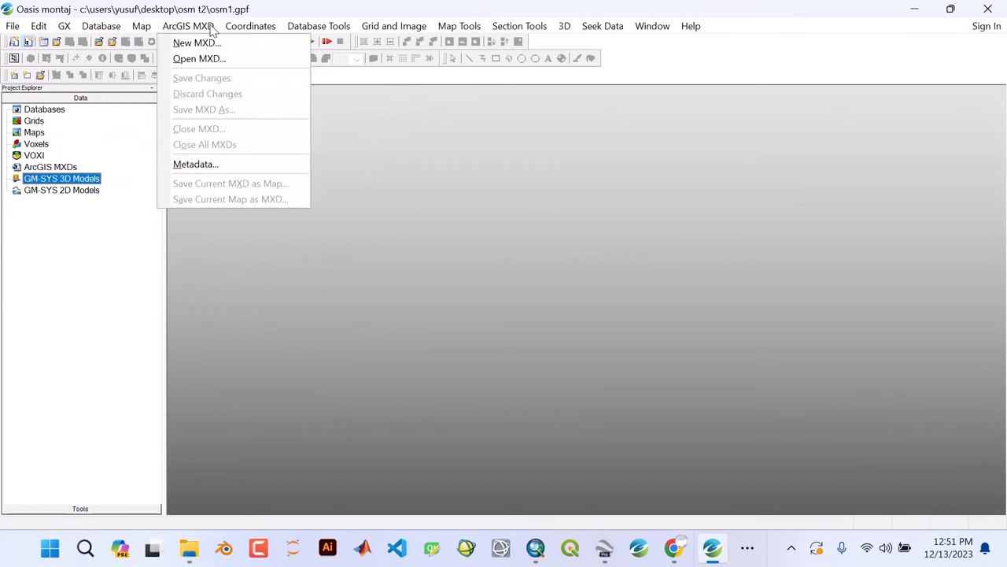
mouse_move(315, 32)
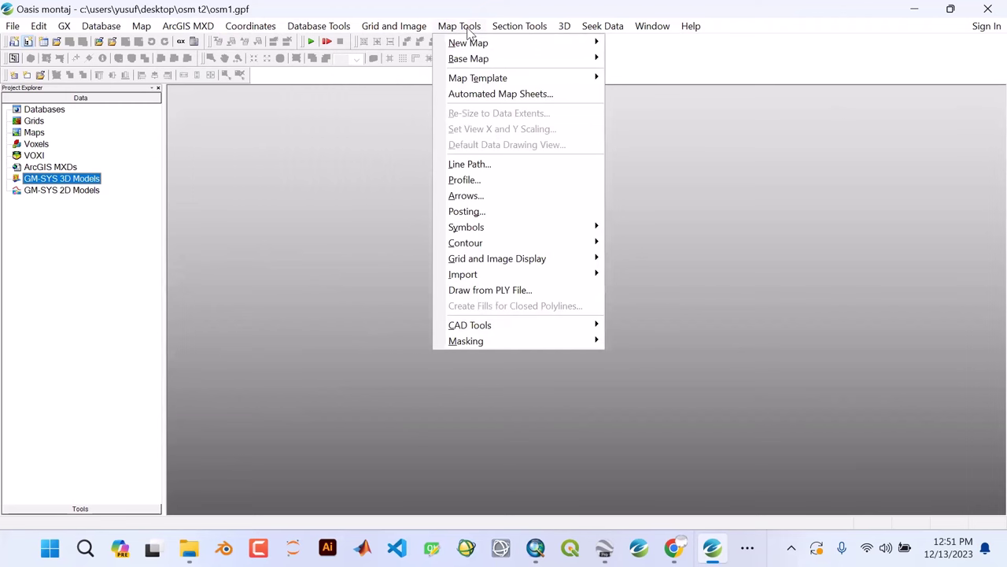
mouse_move(516, 31)
mouse_move(596, 29)
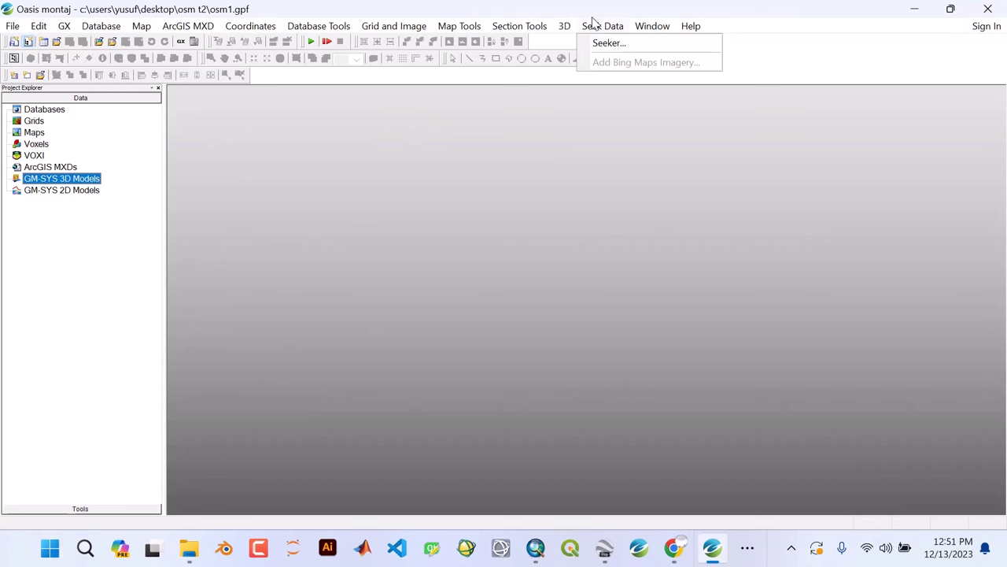
mouse_move(650, 28)
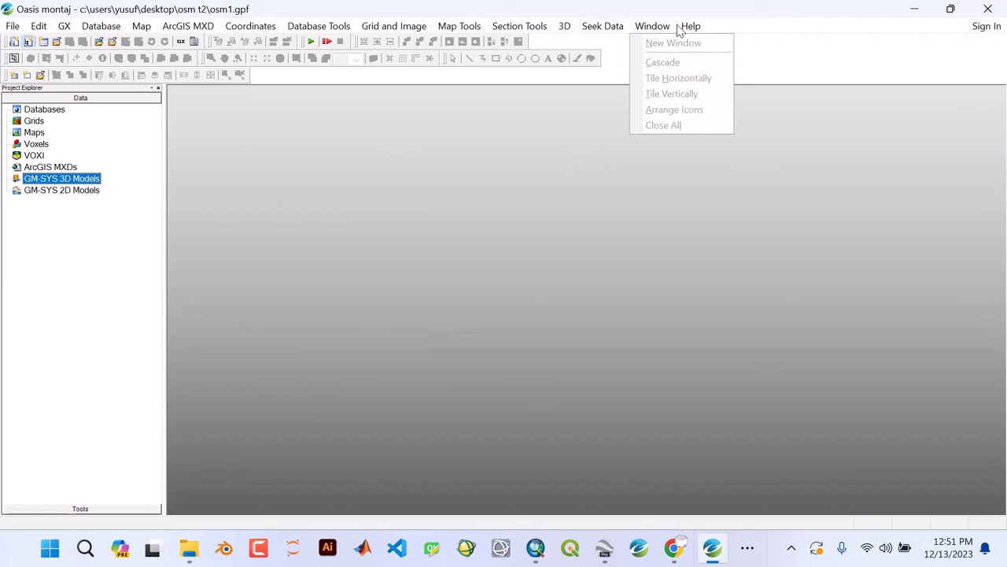
mouse_move(685, 27)
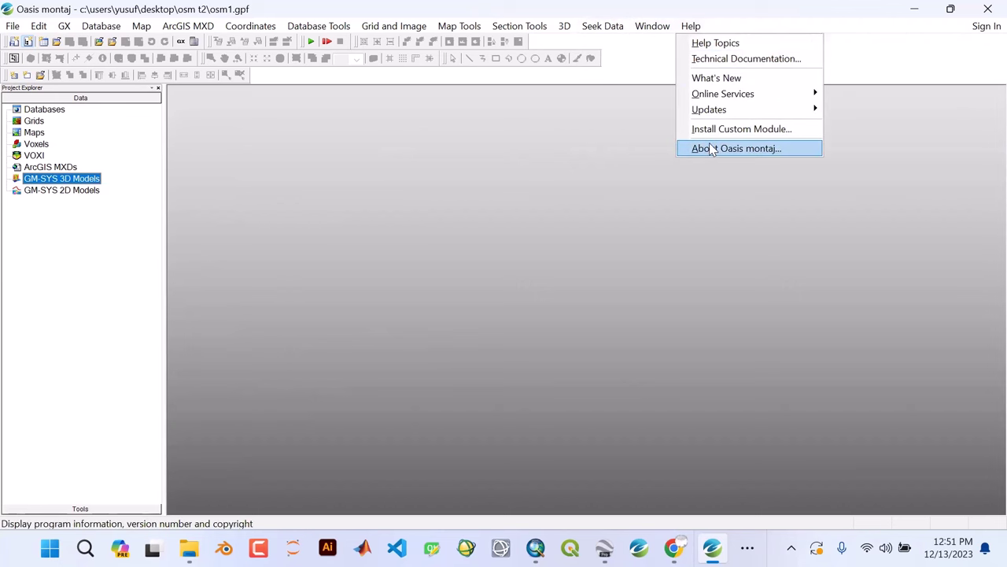
mouse_move(93, 26)
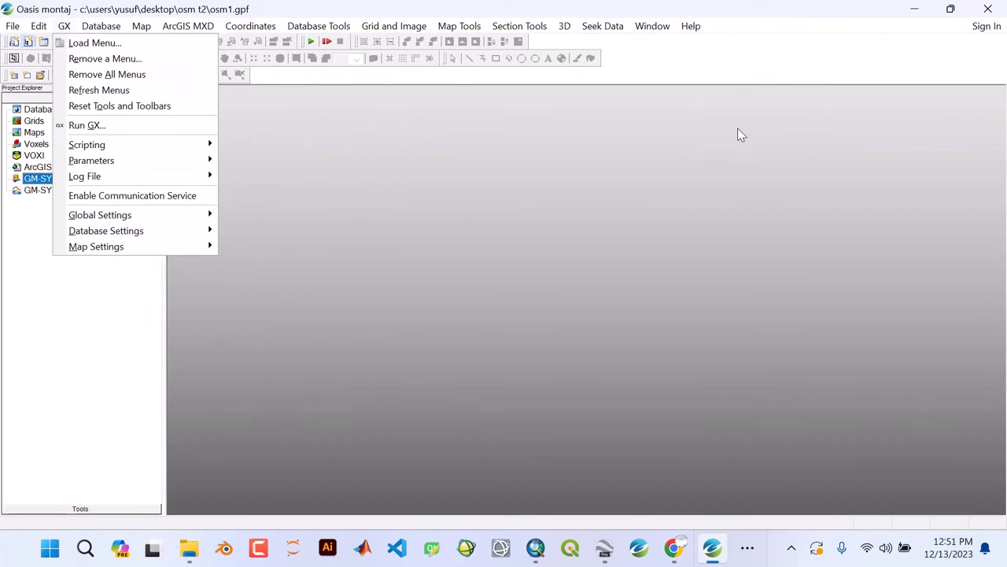
click(695, 60)
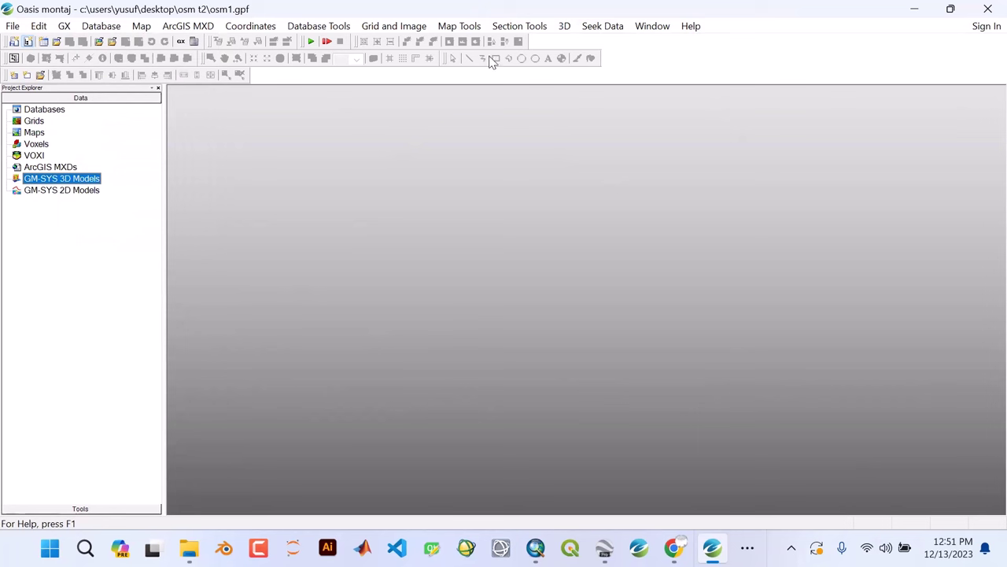
click(96, 30)
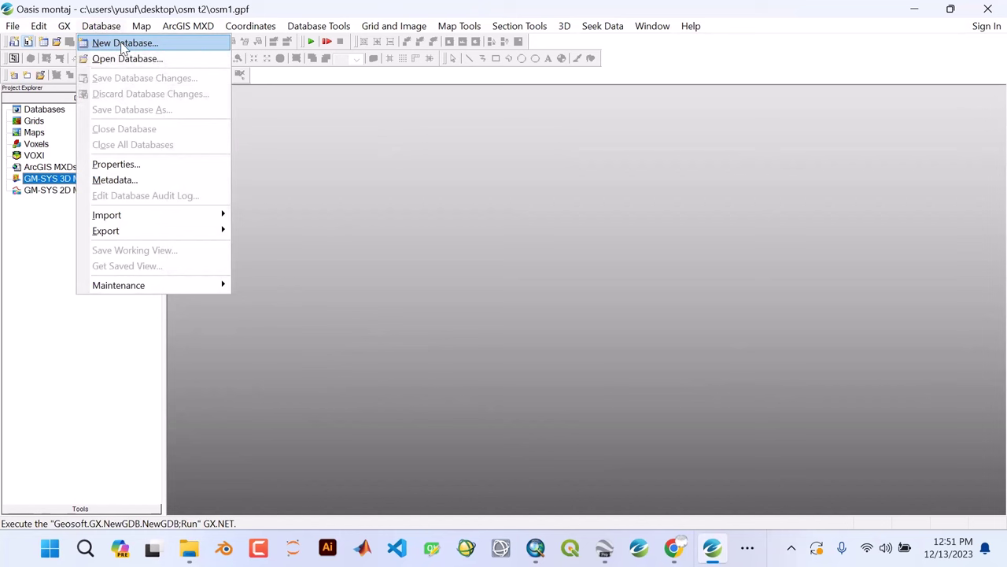
mouse_move(139, 215)
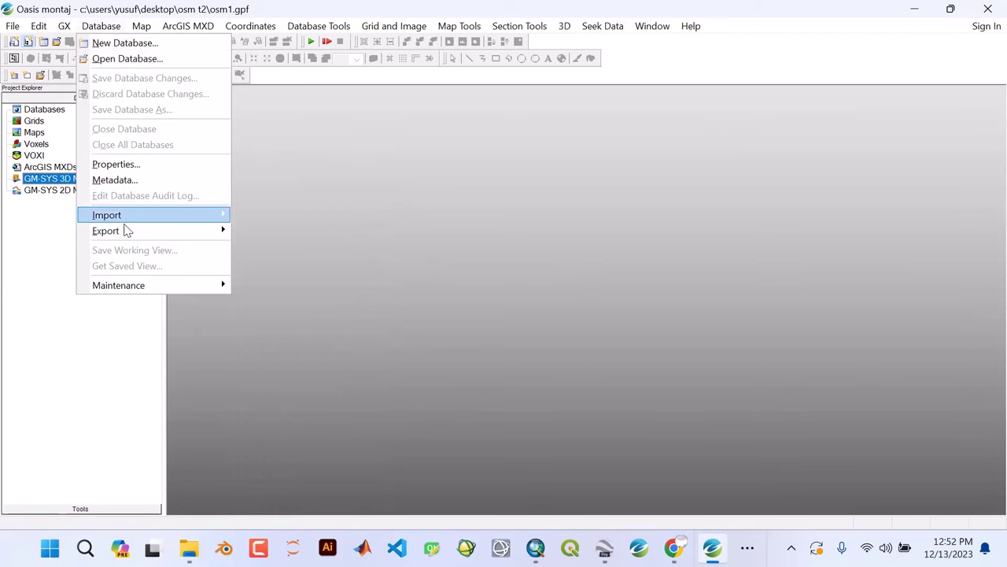
mouse_move(143, 32)
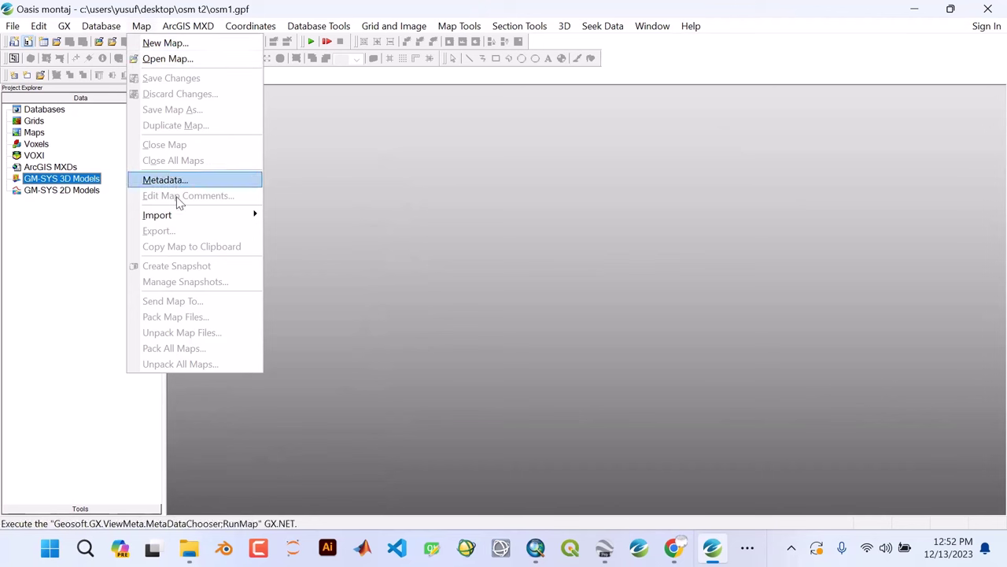
mouse_move(176, 214)
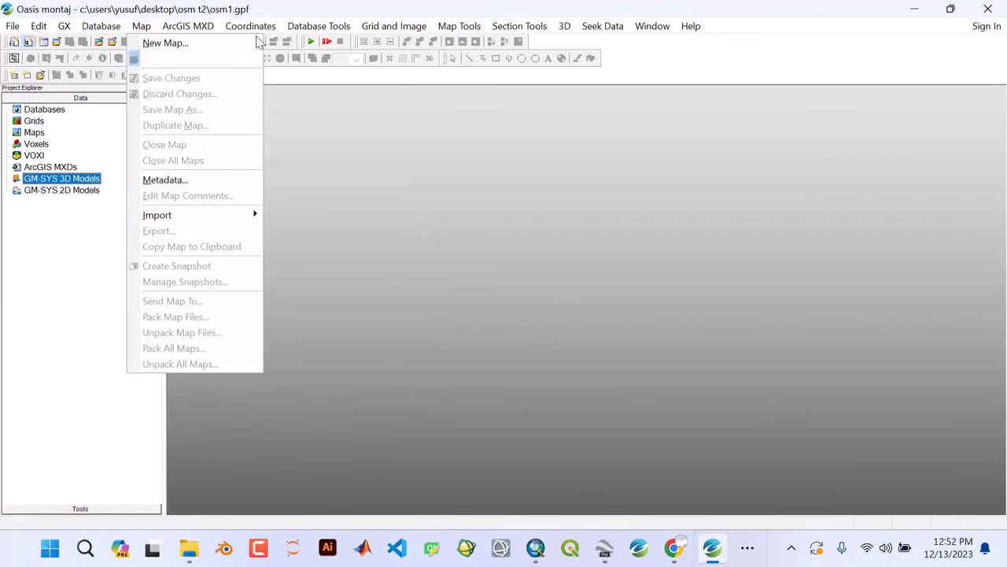
mouse_move(250, 26)
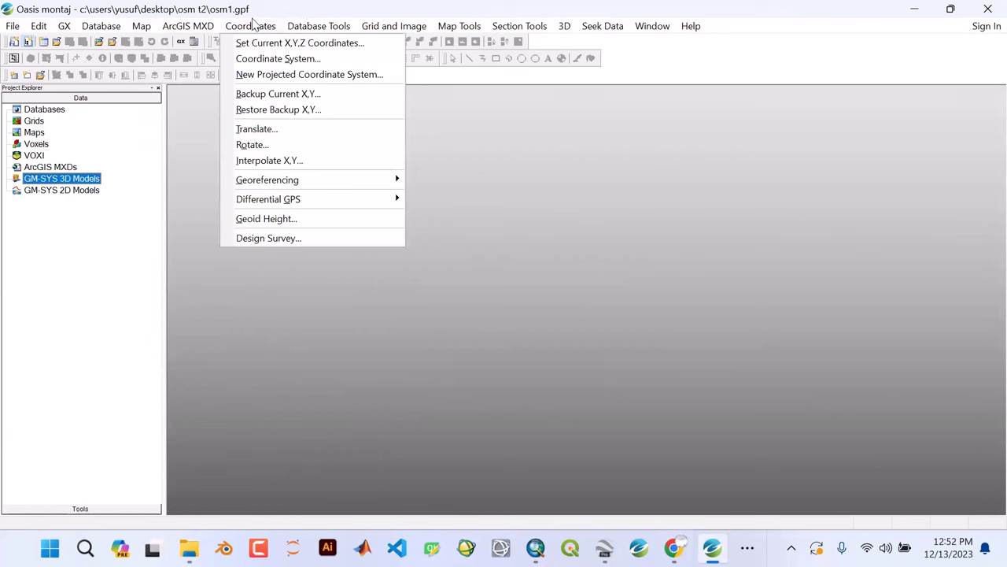
mouse_move(194, 29)
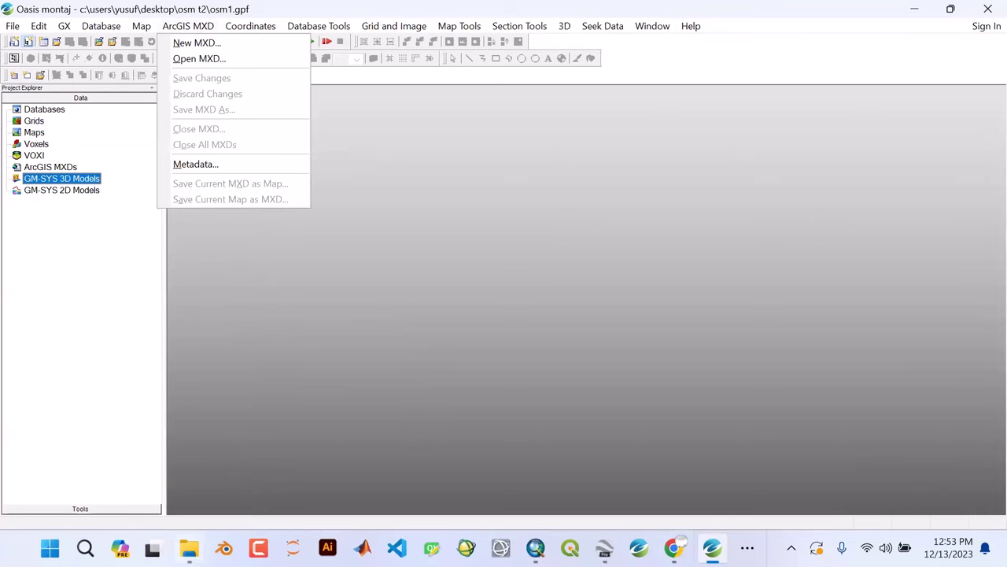
- Switch to File Explorer, inspect the Maps and Images subfolders of the OSM T2 project folder, and return to Oasis montaj
click(189, 549)
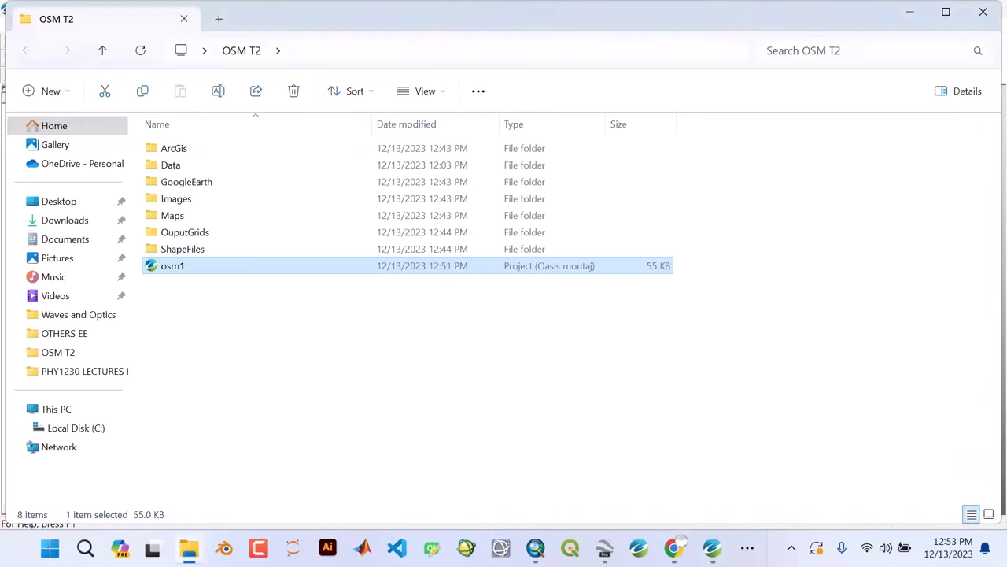
double_click(173, 217)
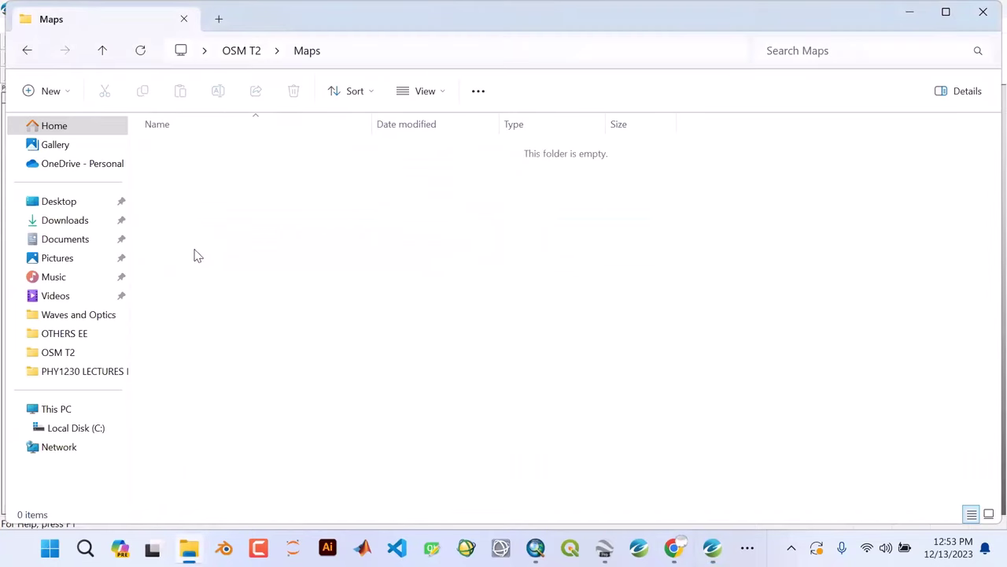
click(103, 52)
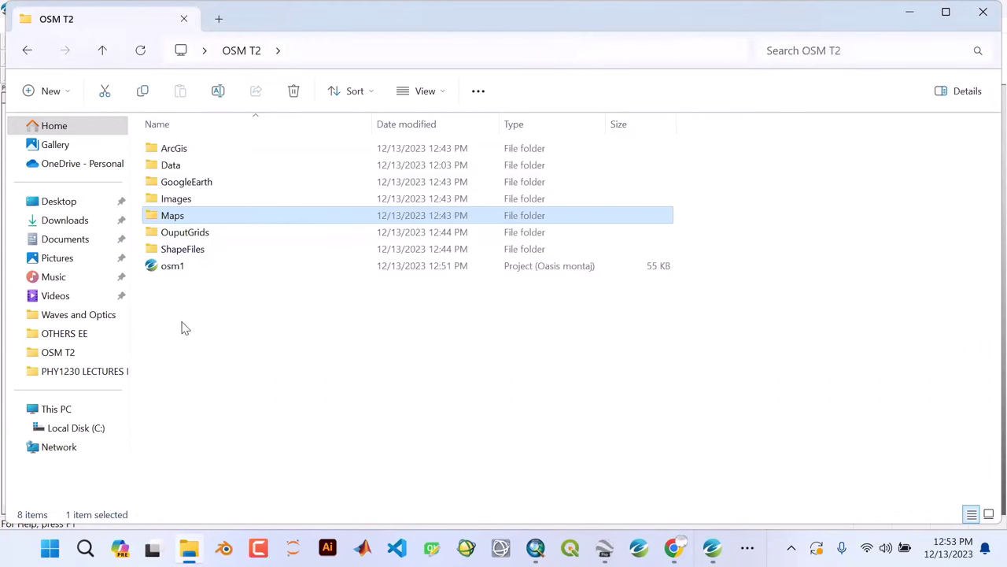
click(166, 203)
double_click(166, 203)
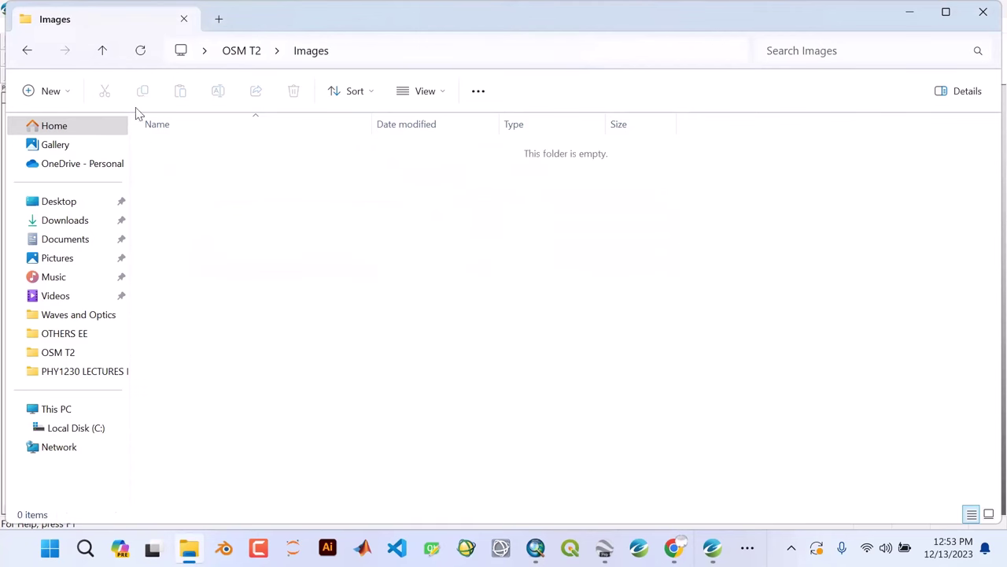
click(103, 52)
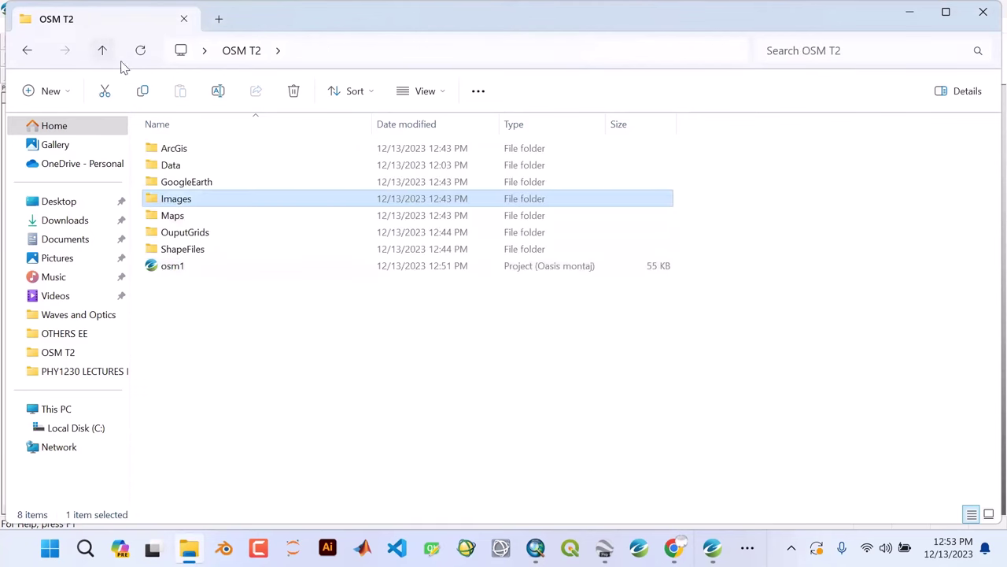
click(183, 329)
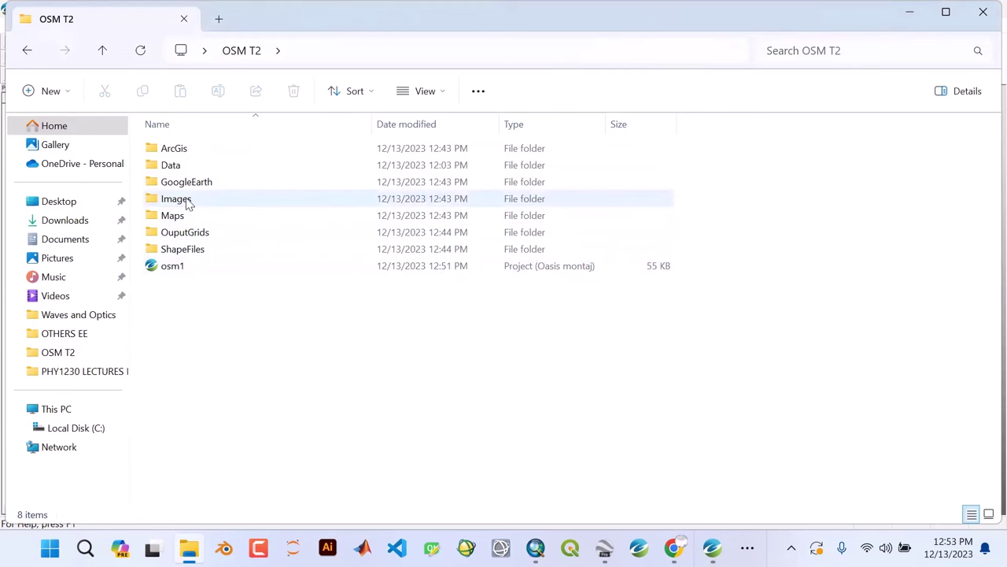
click(912, 13)
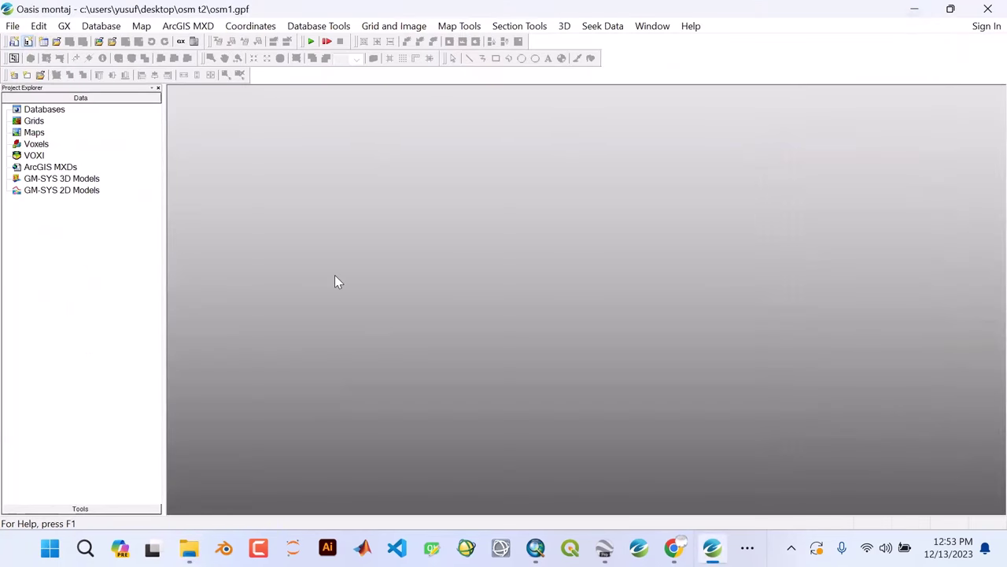
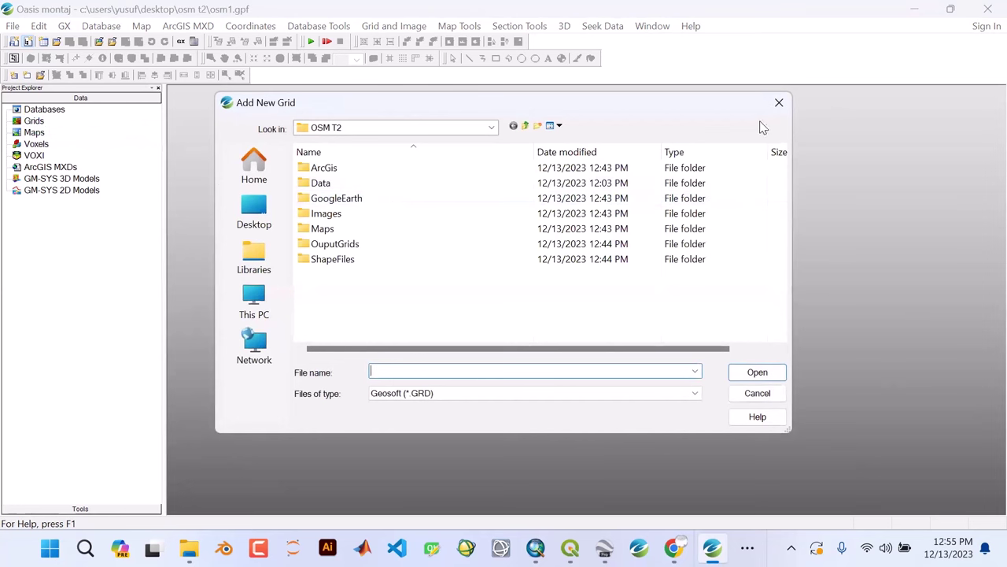
- Cancel adding a new grid to the project
click(778, 102)
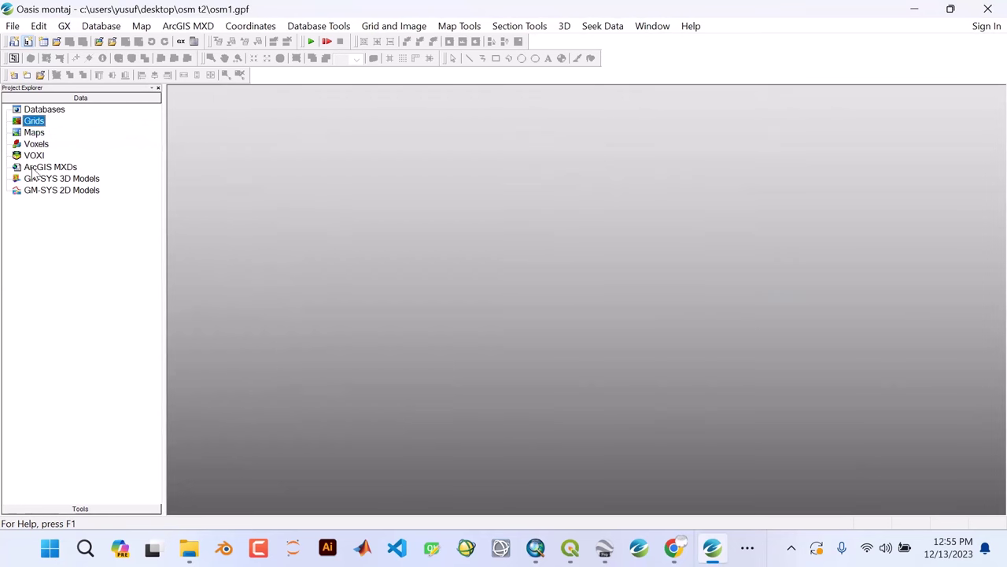
- Add the ririwai_TMI grid from the Data folder to the project as Geosoft (*.GRD) and maximize its view
right_click(33, 122)
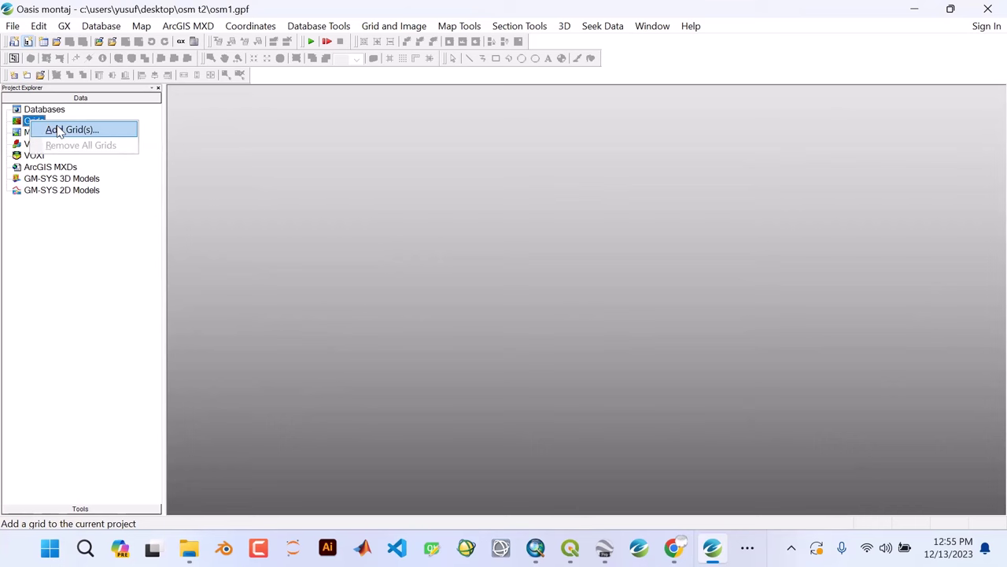
click(58, 130)
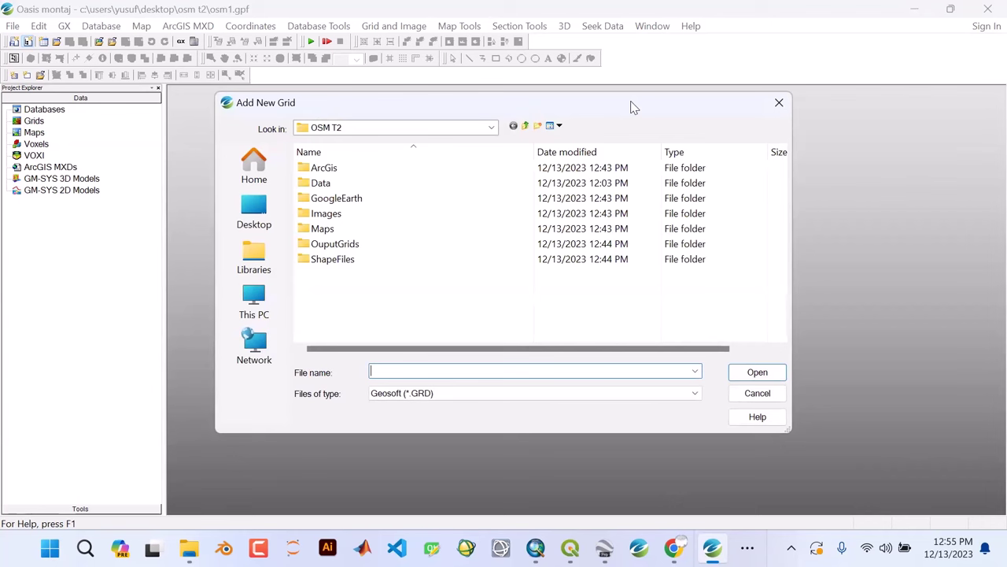
drag(634, 107, 577, 118)
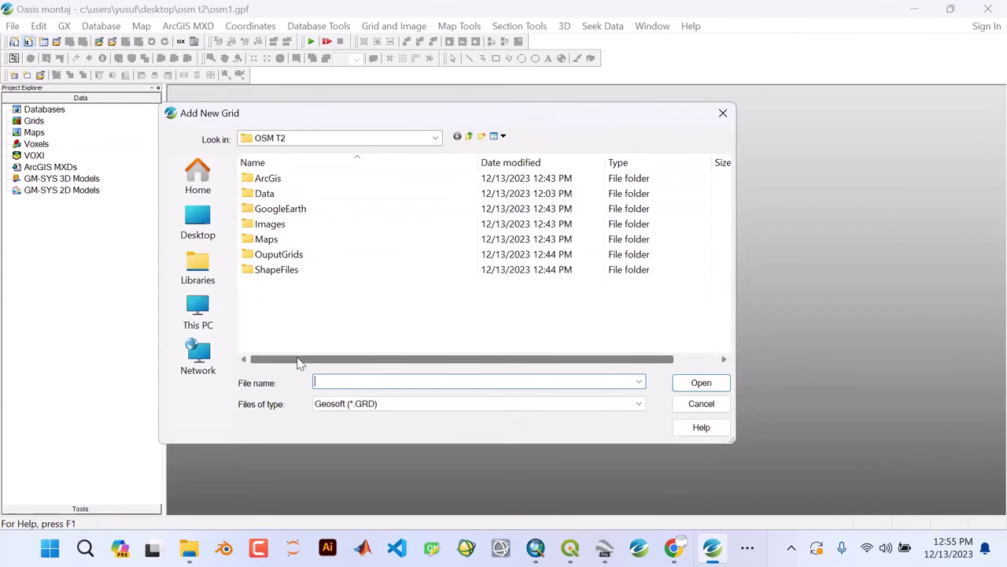
double_click(260, 194)
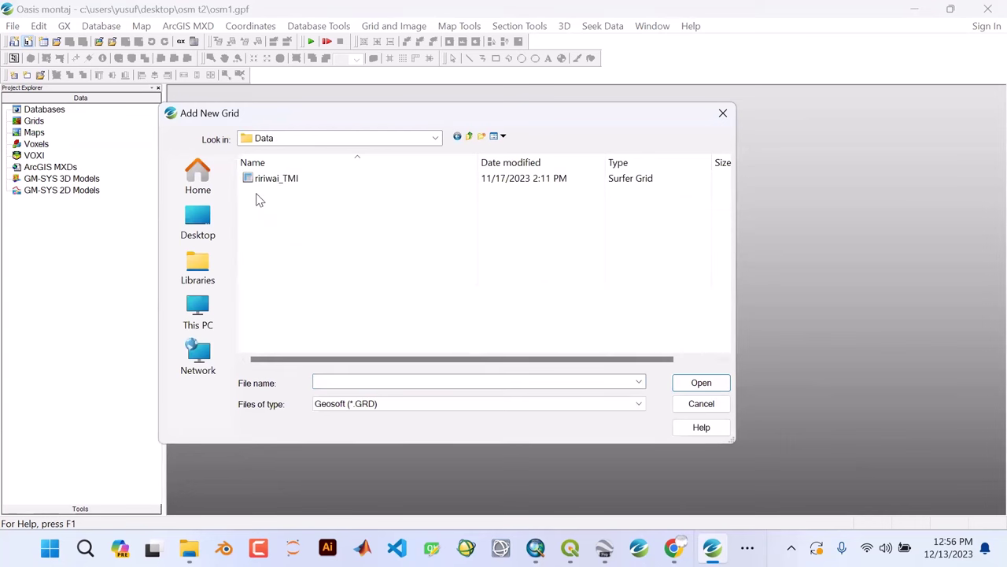
click(266, 181)
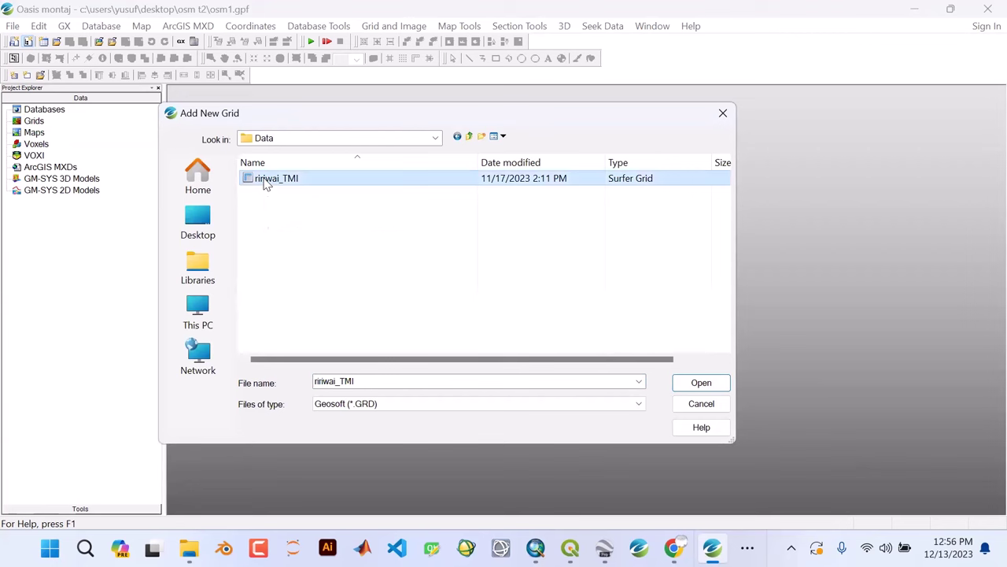
click(381, 405)
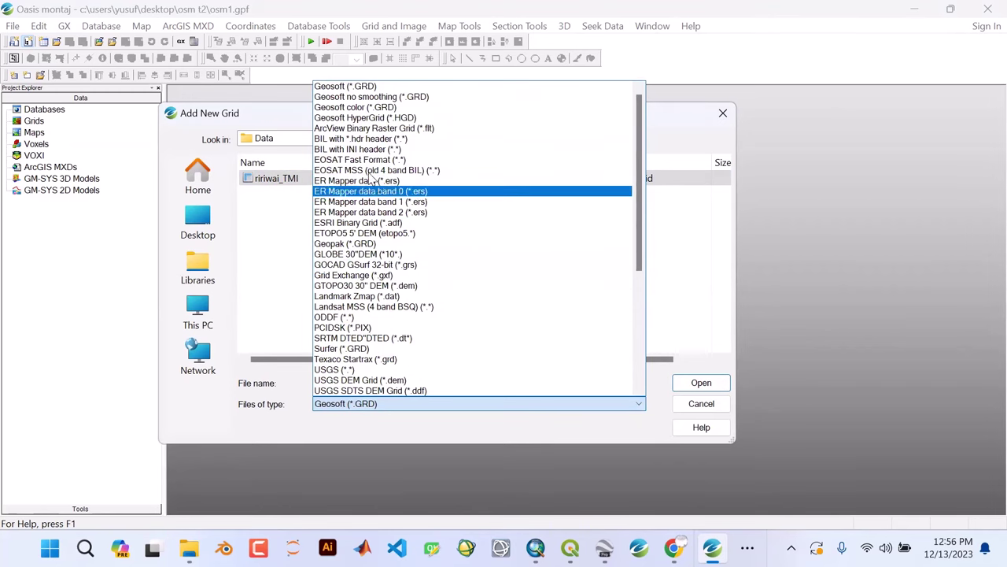
click(347, 86)
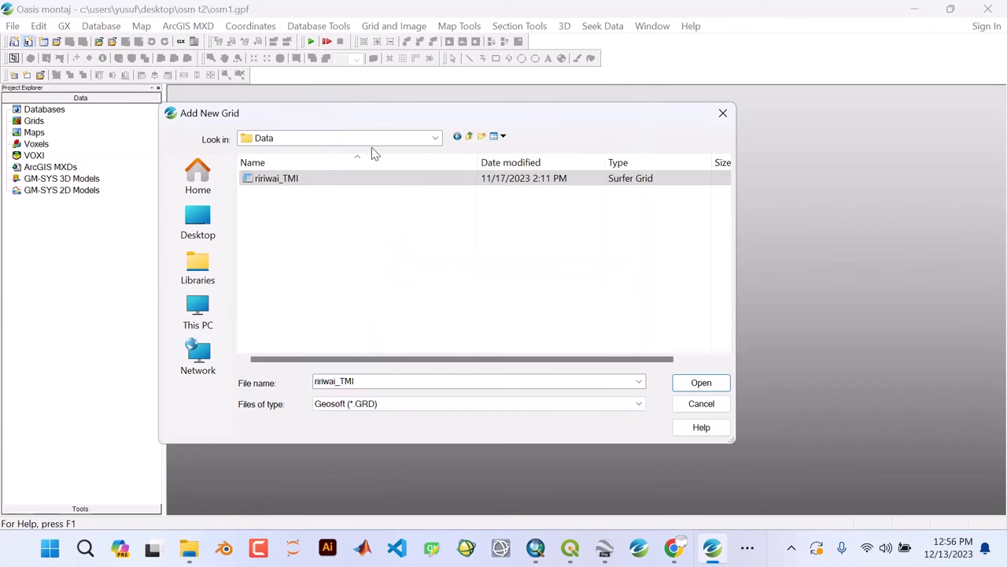
click(718, 385)
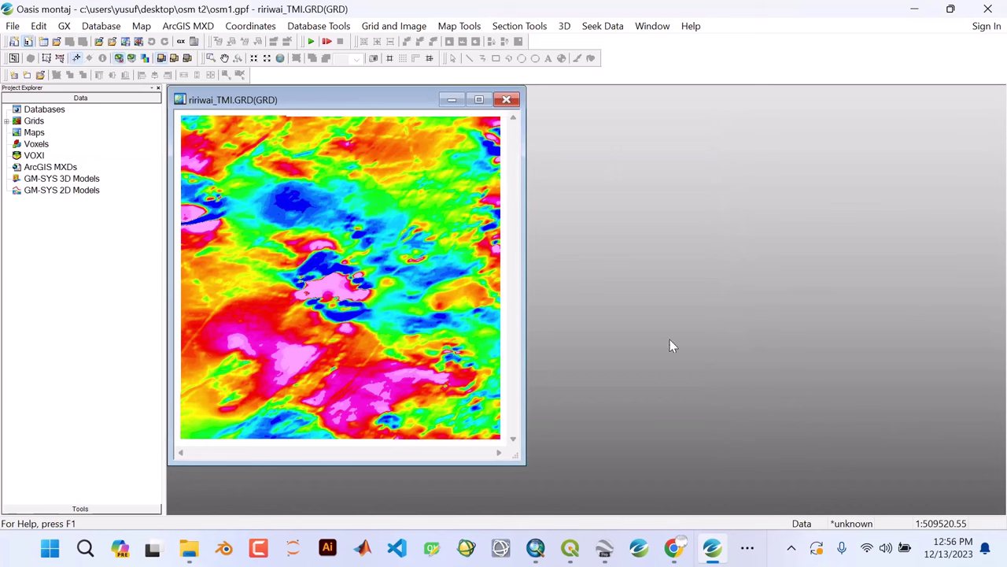
click(478, 99)
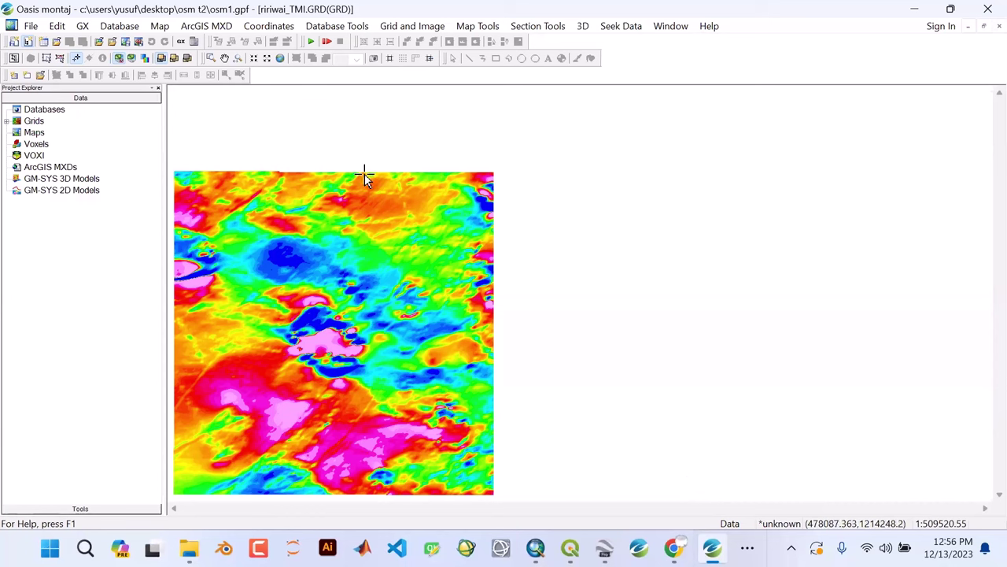
- Start re-projecting a grid file with ririwai_TMI.GRD as the input grid
click(395, 30)
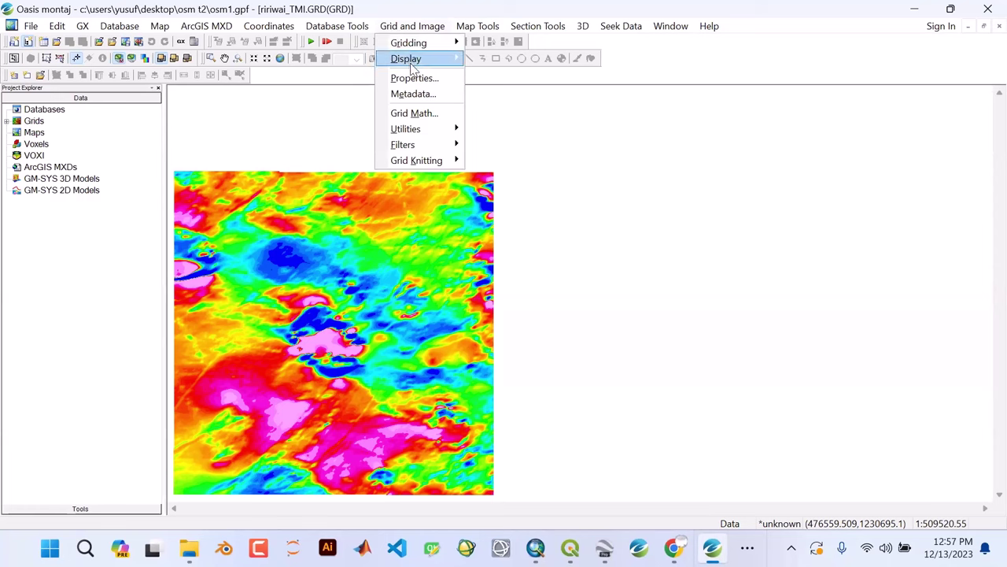
mouse_move(415, 131)
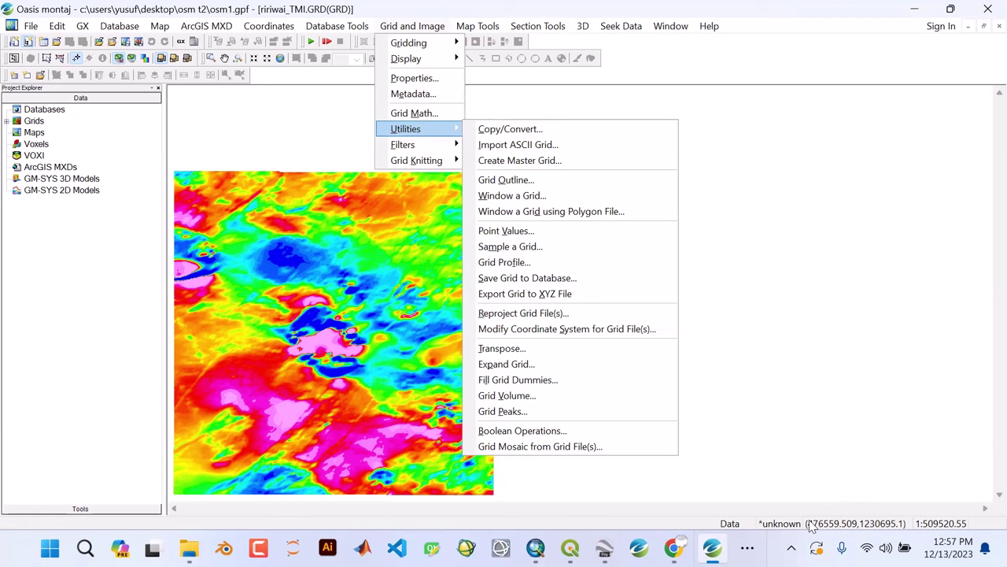
click(517, 315)
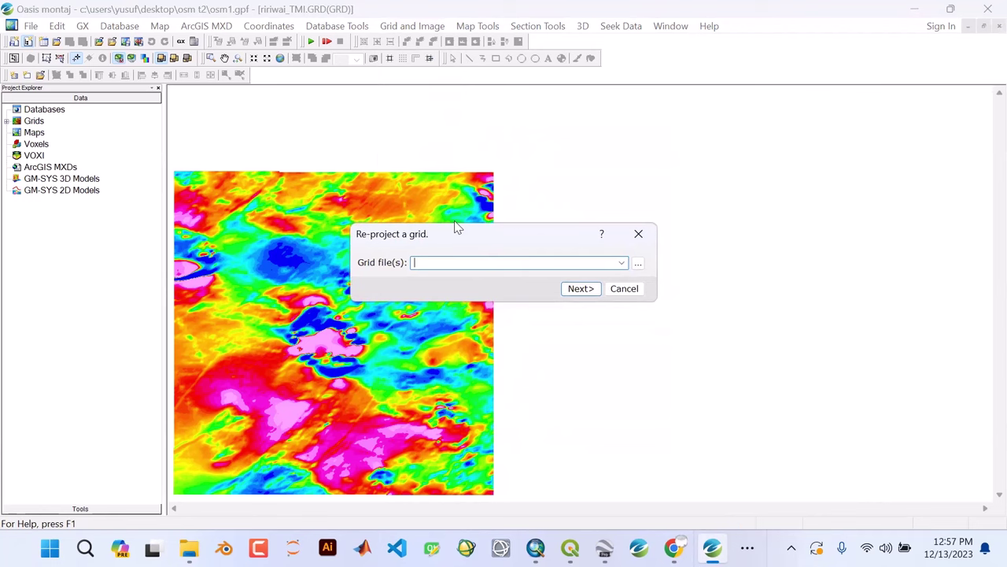
drag(457, 228, 362, 117)
click(527, 151)
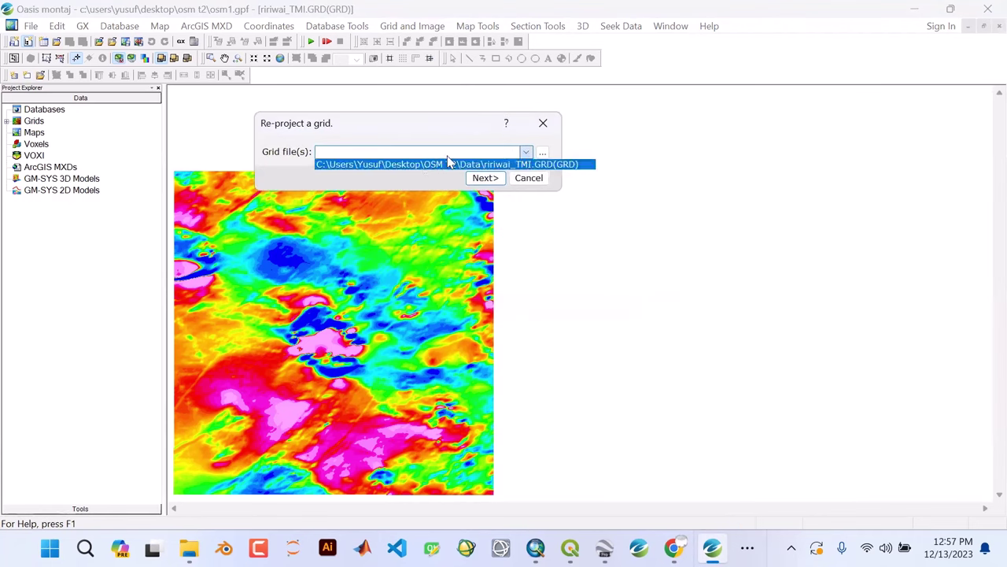
click(522, 166)
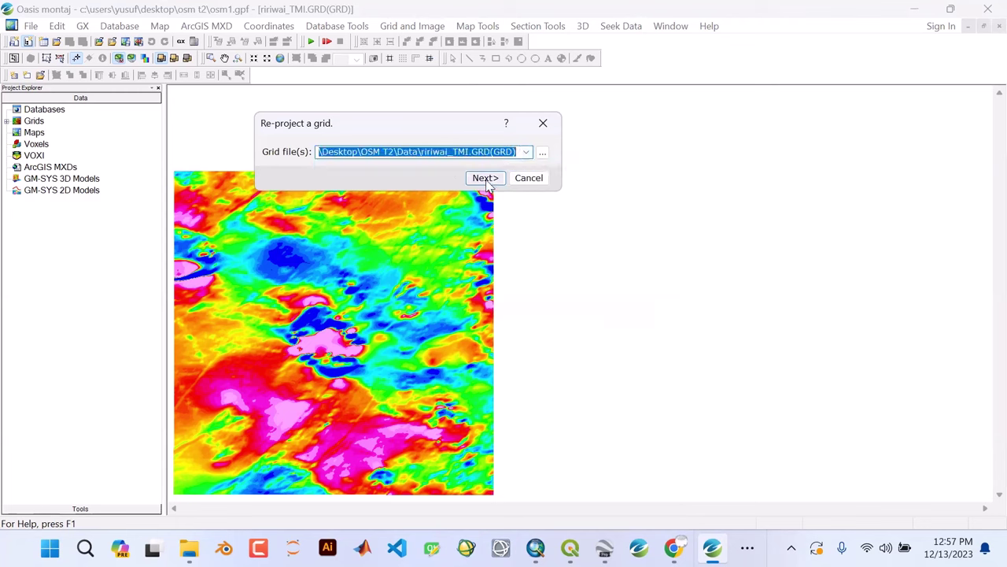
click(485, 179)
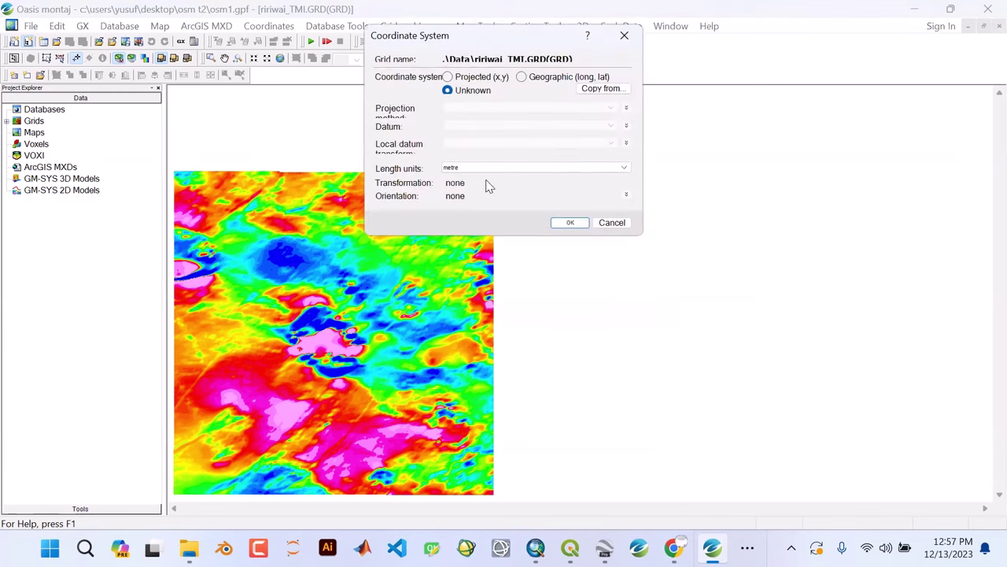
- Define the input grid's coordinate system as projected (x,y), UTM zone 32N, with the WGS 84 datum
click(448, 77)
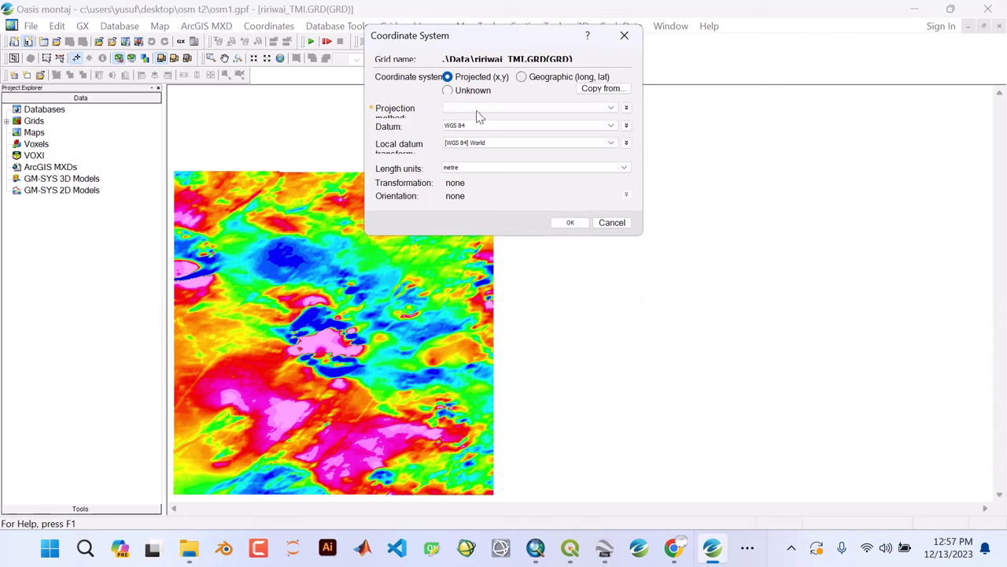
click(611, 108)
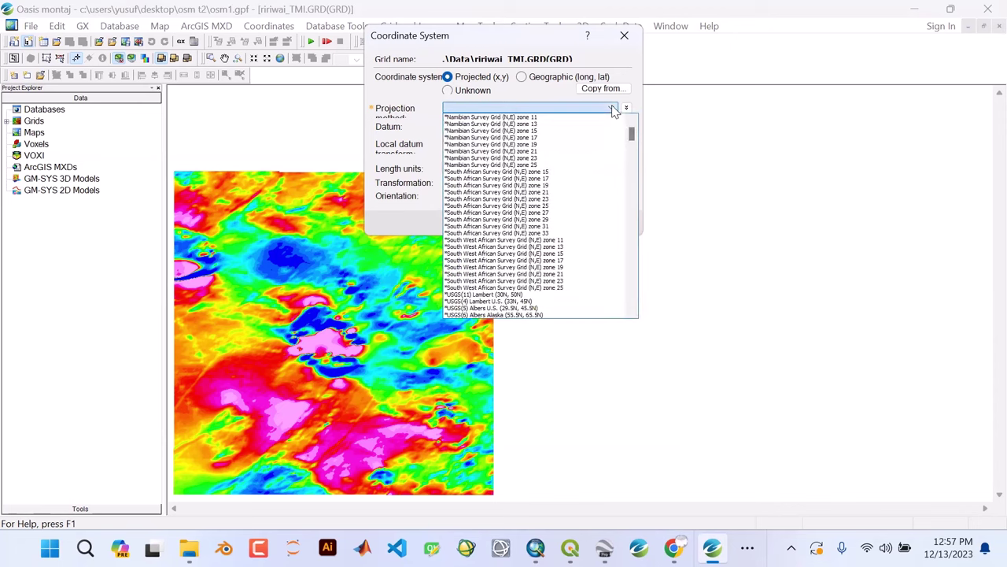
scroll(565, 246, down, 10)
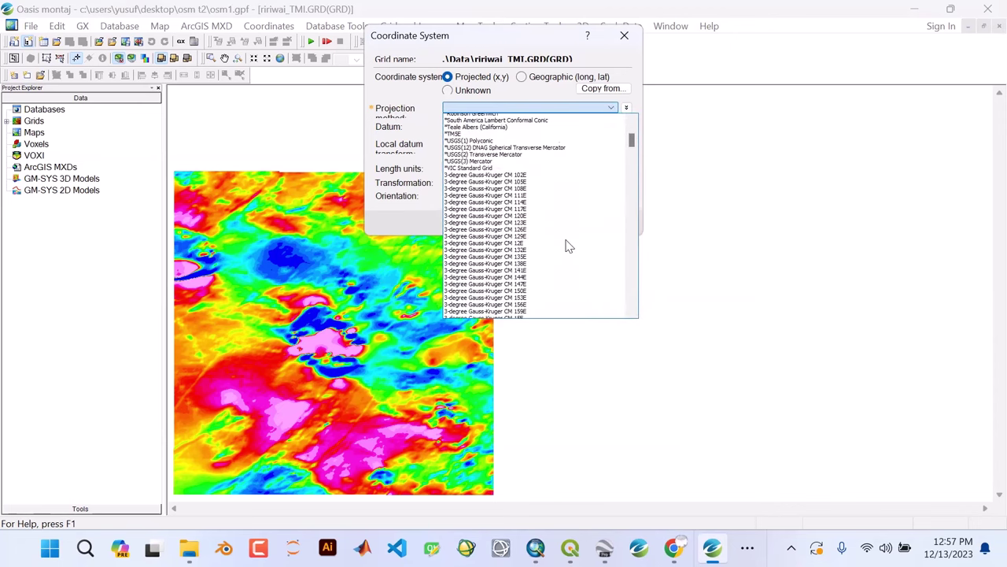
scroll(569, 246, down, 15)
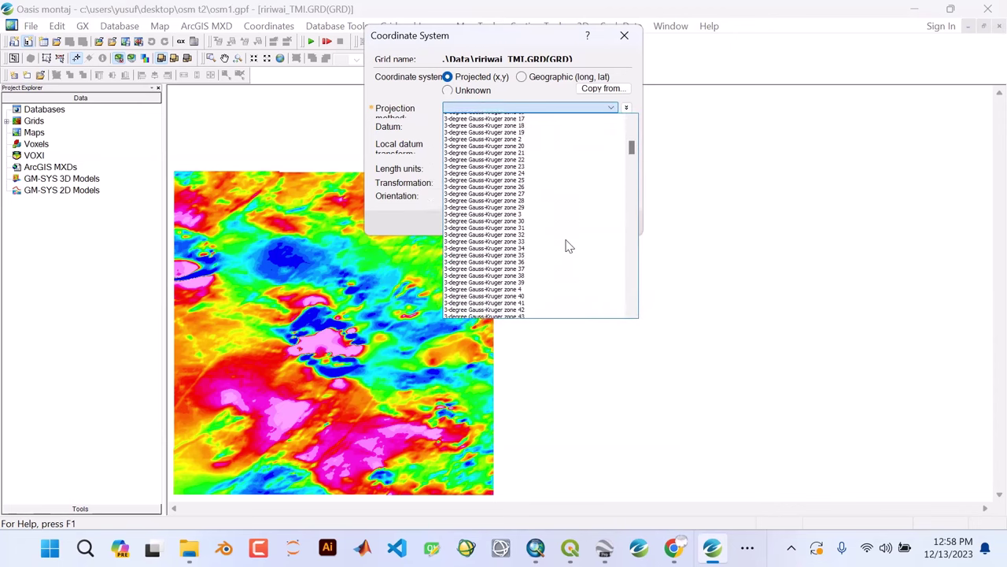
key(u)
key(t)
key(m)
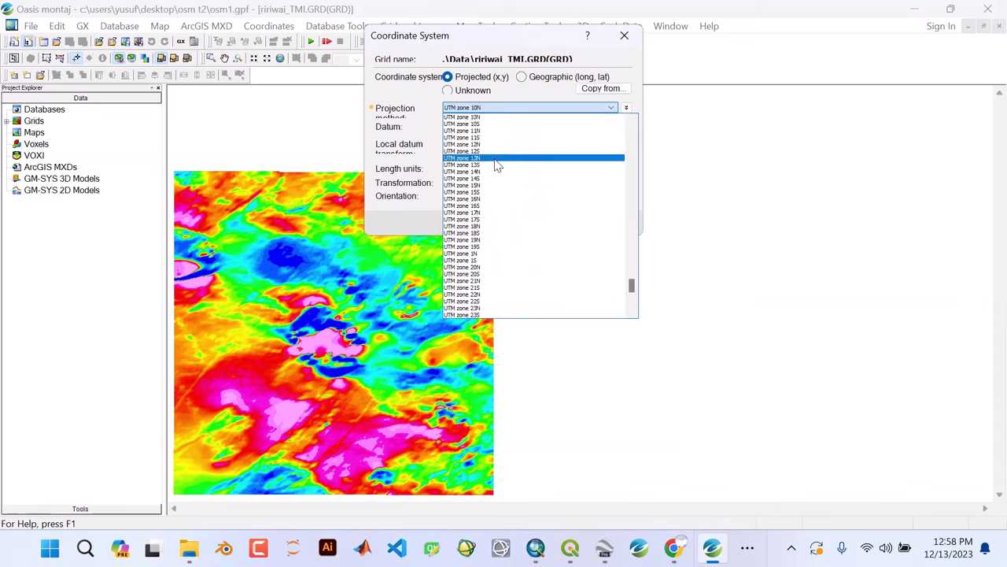
scroll(498, 165, down, 1)
scroll(497, 165, down, 6)
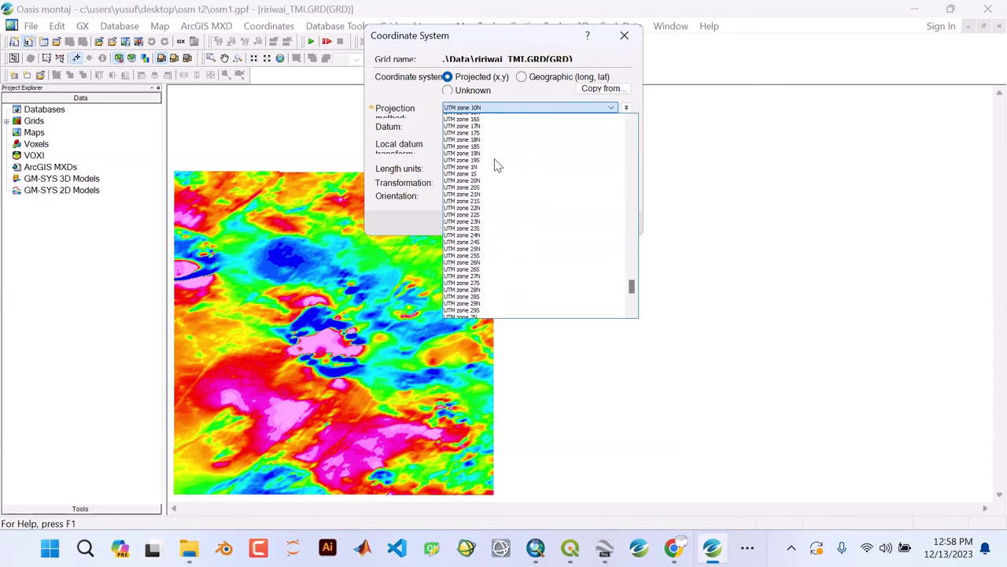
scroll(494, 162, down, 4)
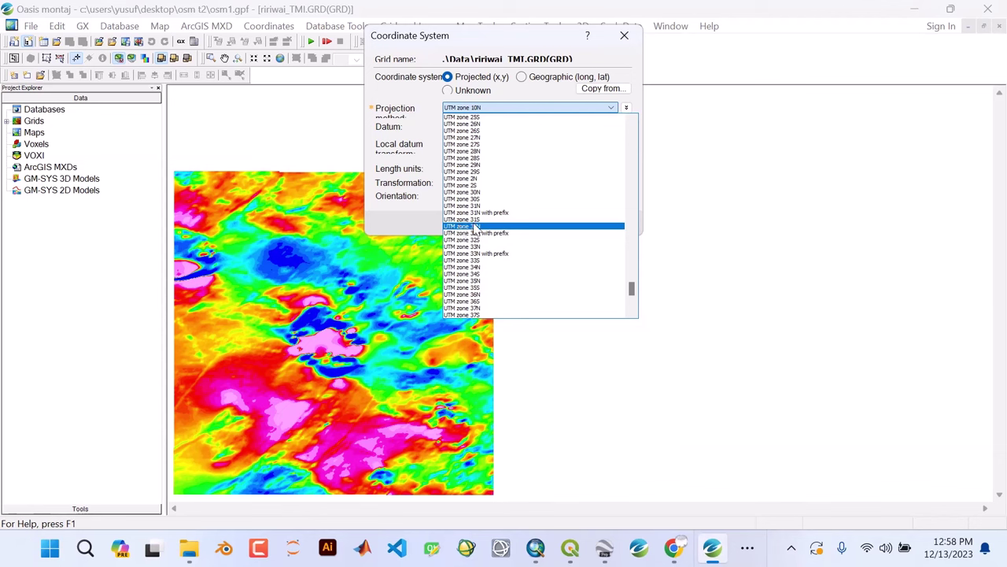
click(474, 226)
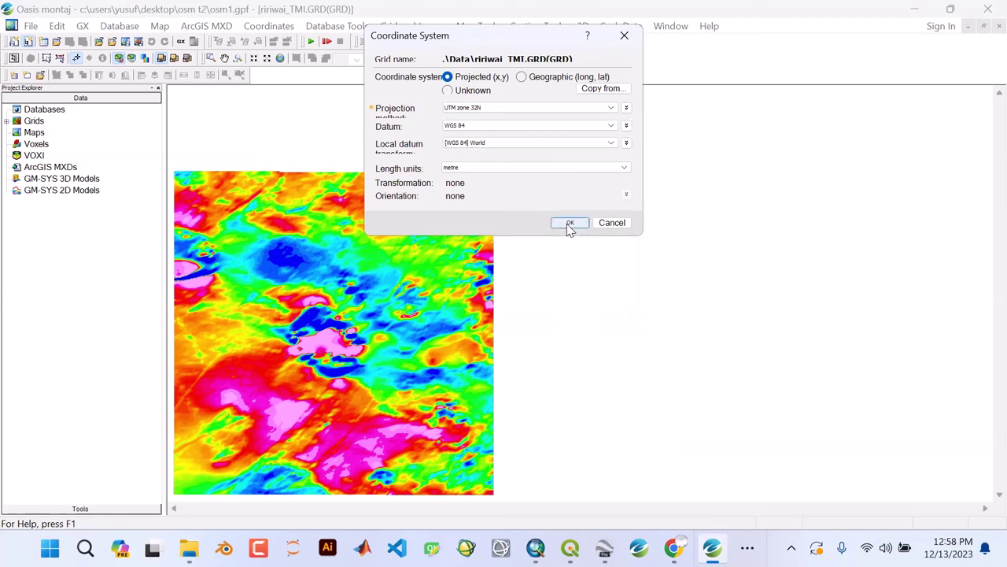
click(570, 223)
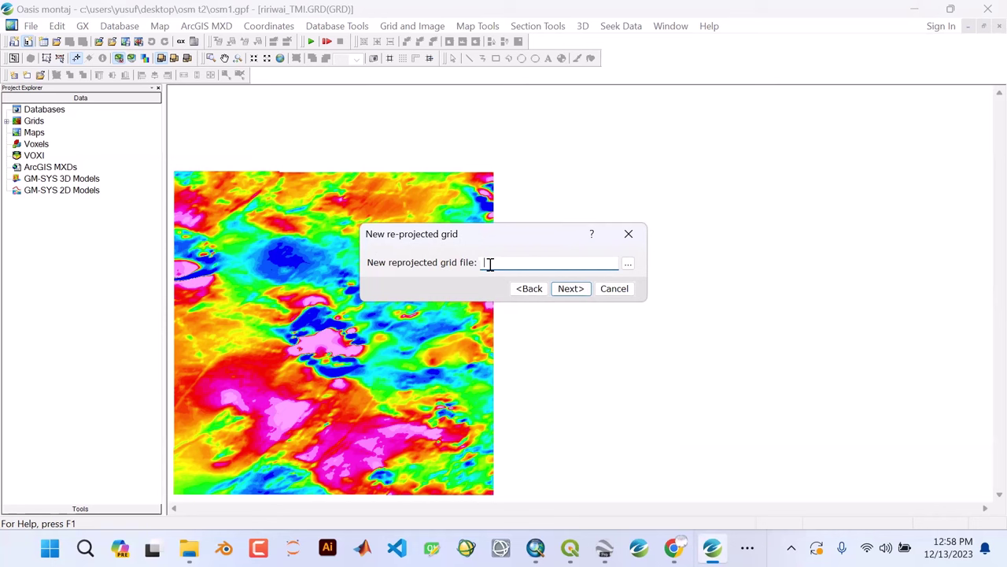
- Create the re-projected grid as TMI_XY, accepting the WGS 84 / UTM zone 32N coordinate system and the proposed grid dimensions
text(TMI)
text(_XY)
click(571, 288)
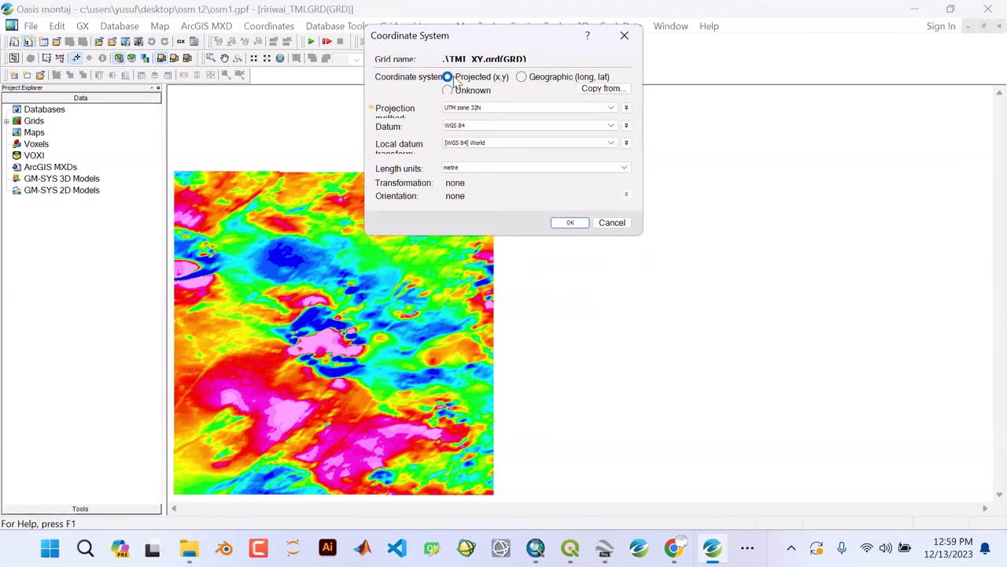
click(569, 223)
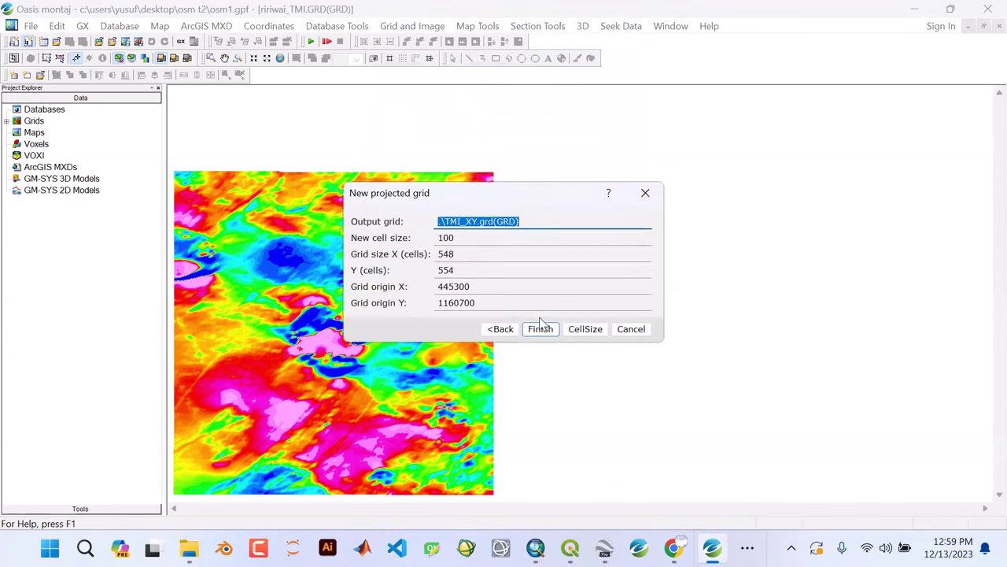
click(539, 329)
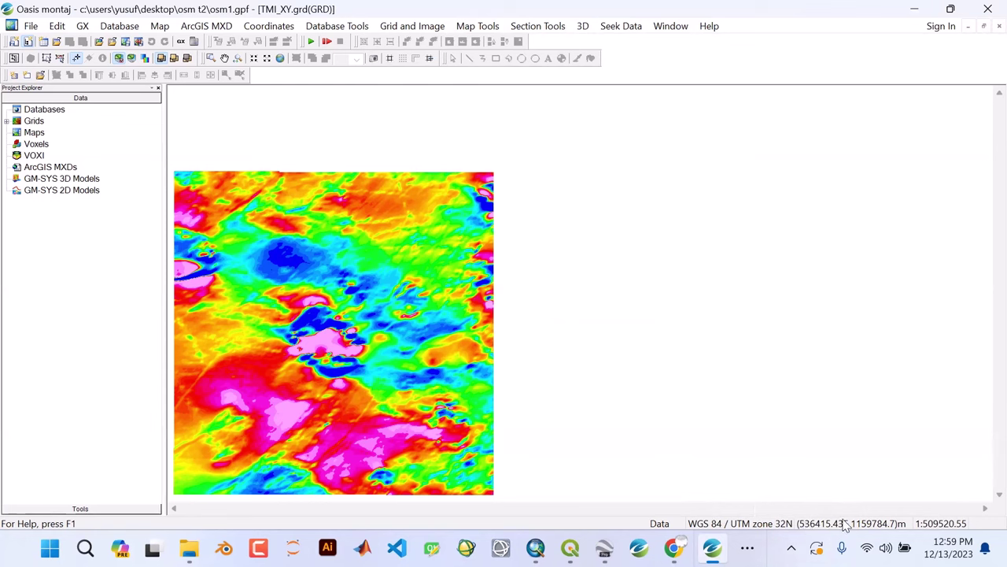
- Expand the project's grid list and remove the original ririwai_TMI.GRD from the project without deleting the file
click(6, 122)
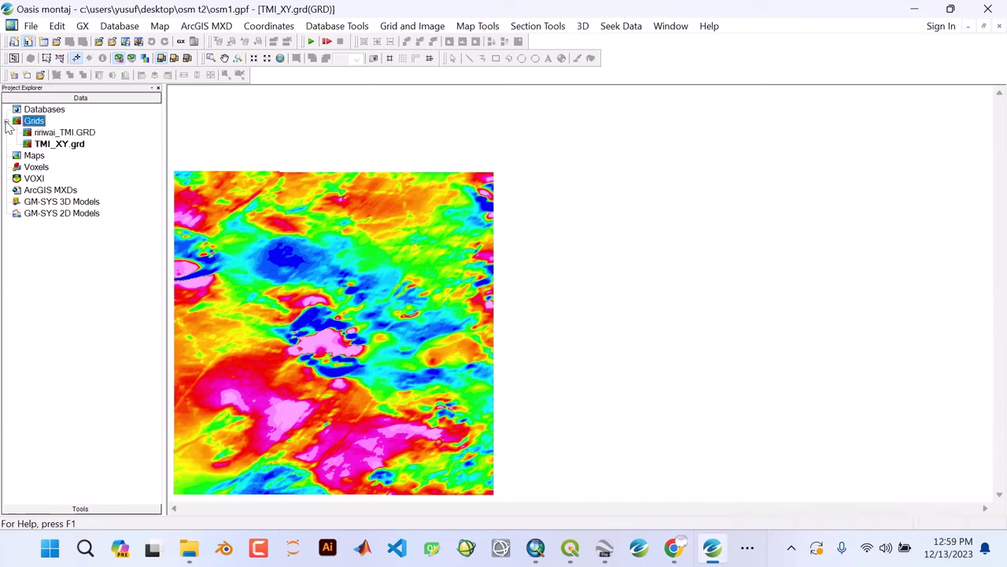
click(6, 121)
click(6, 121)
click(50, 134)
right_click(50, 134)
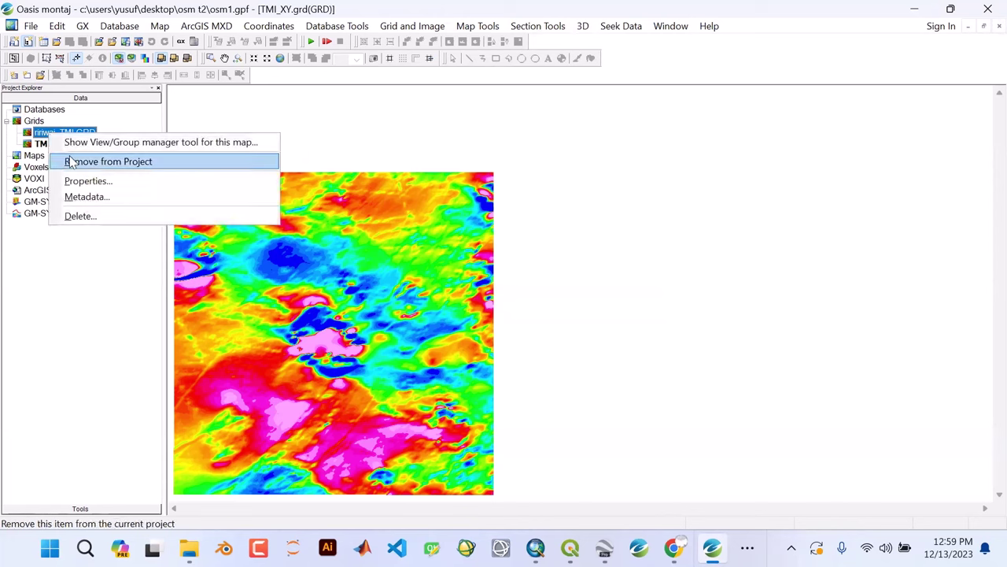
click(70, 161)
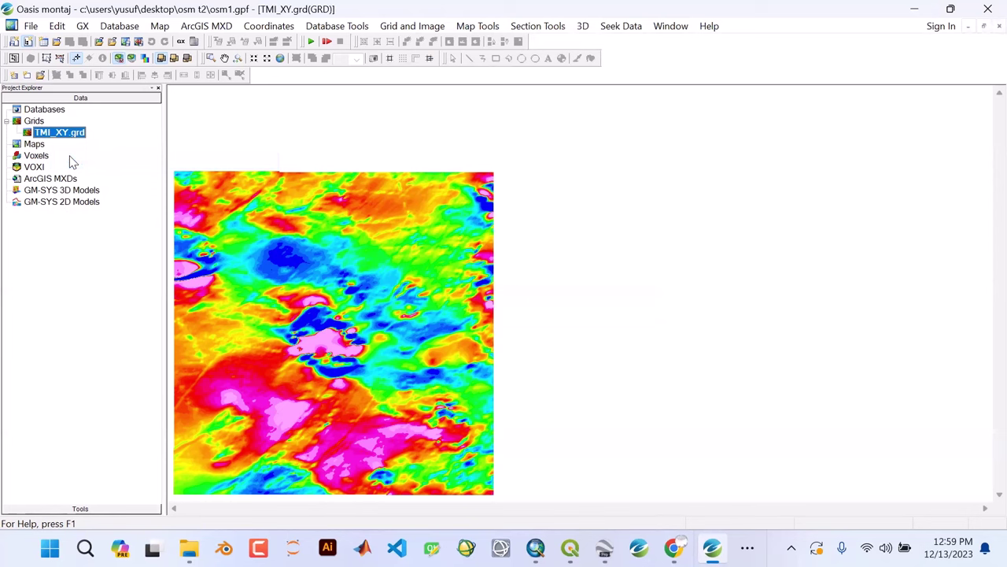
- Save the current osm1 project with the TMI_XY grid loaded
click(31, 27)
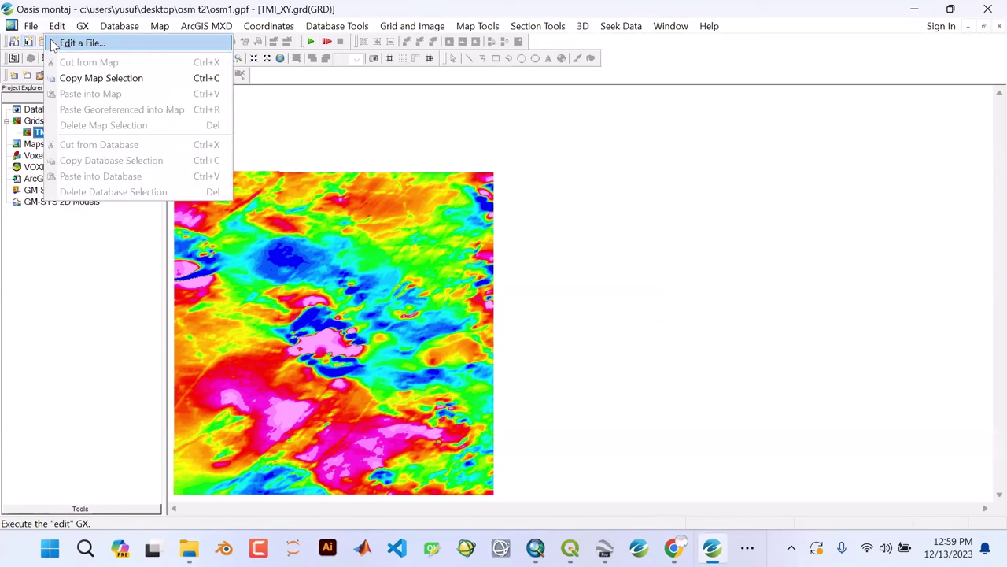
mouse_move(49, 43)
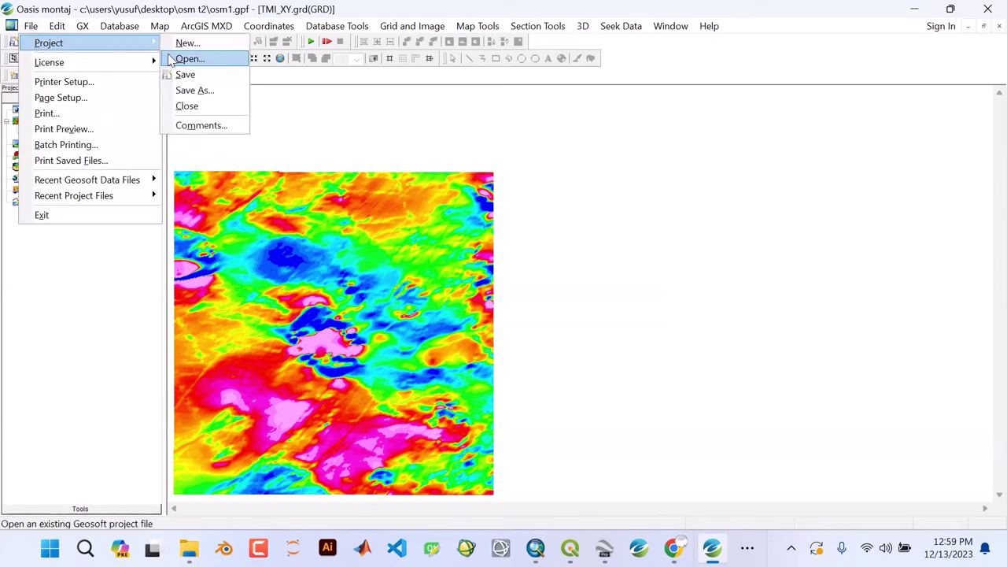
click(187, 76)
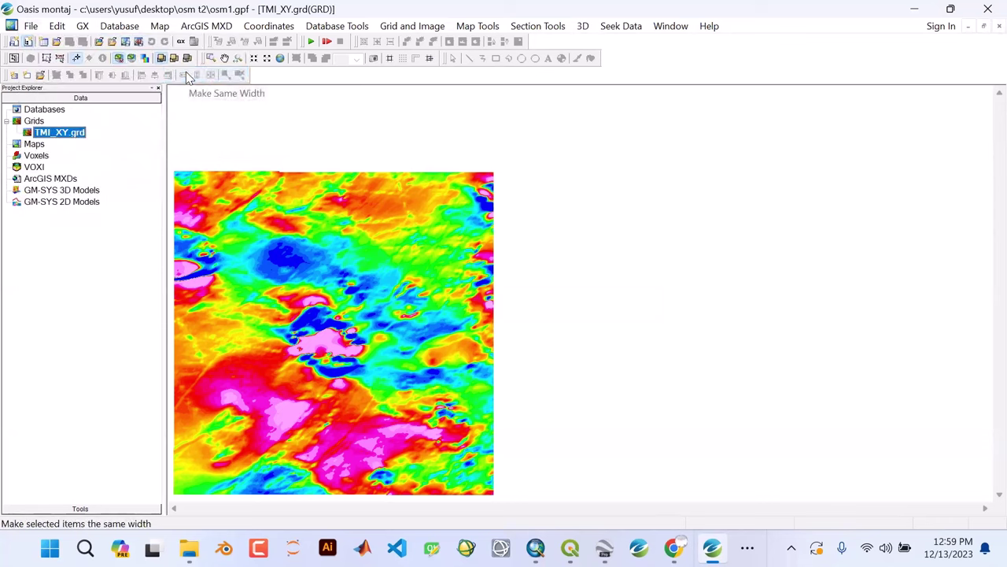
click(31, 26)
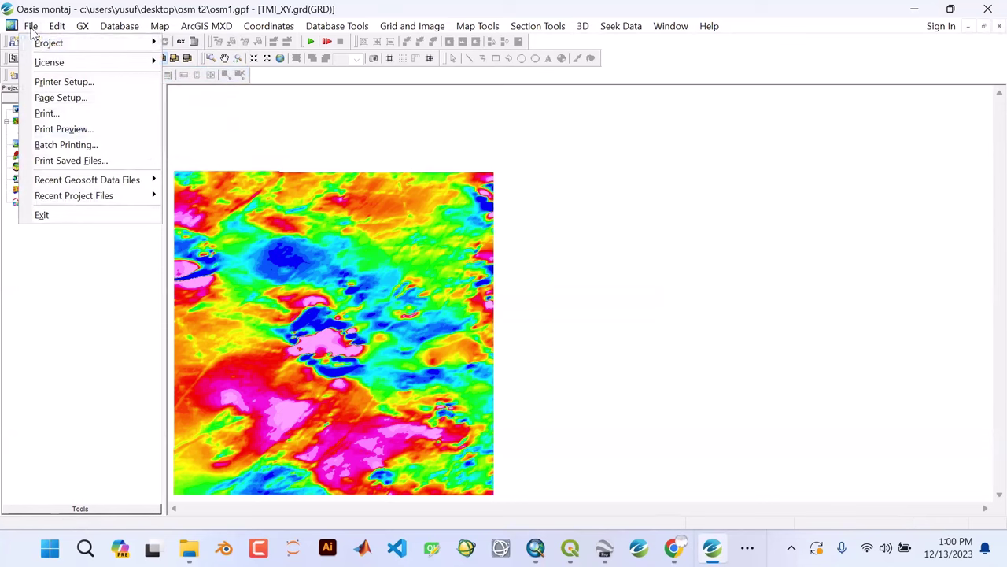
mouse_move(49, 42)
click(173, 74)
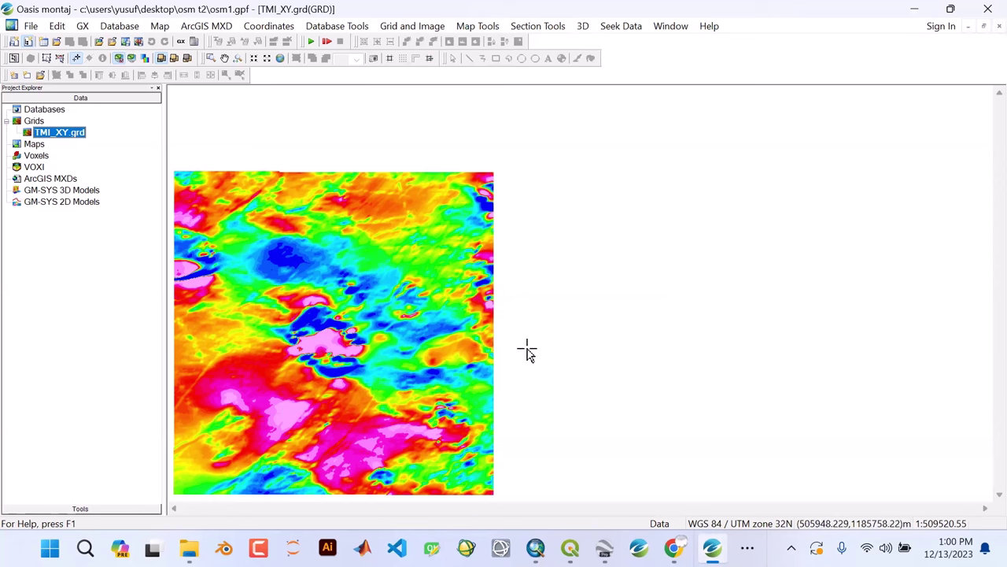
- Start re-projecting the TMI_XY.grd grid and accept its projected UTM zone 32N, WGS 84 input coordinate system
click(403, 30)
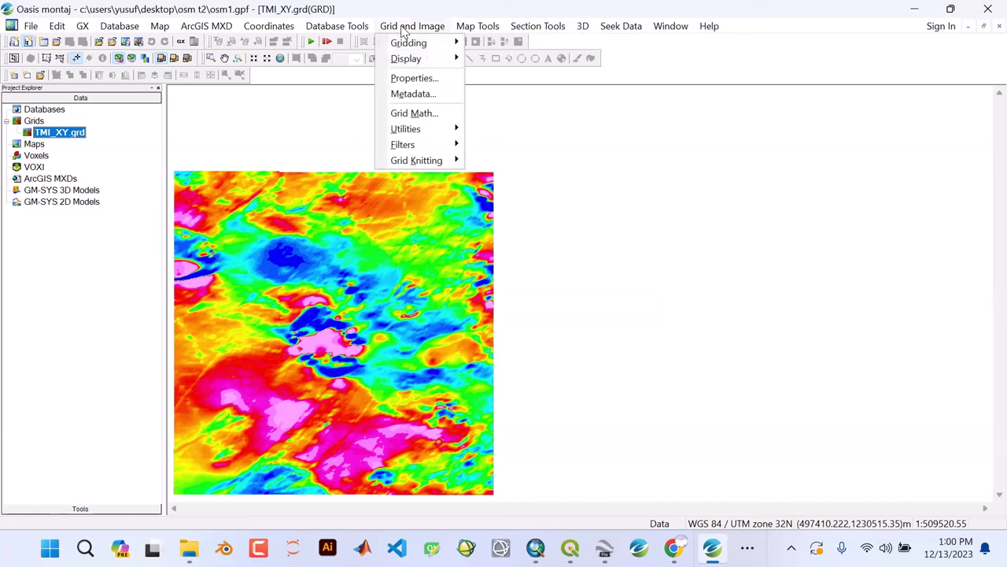
mouse_move(424, 128)
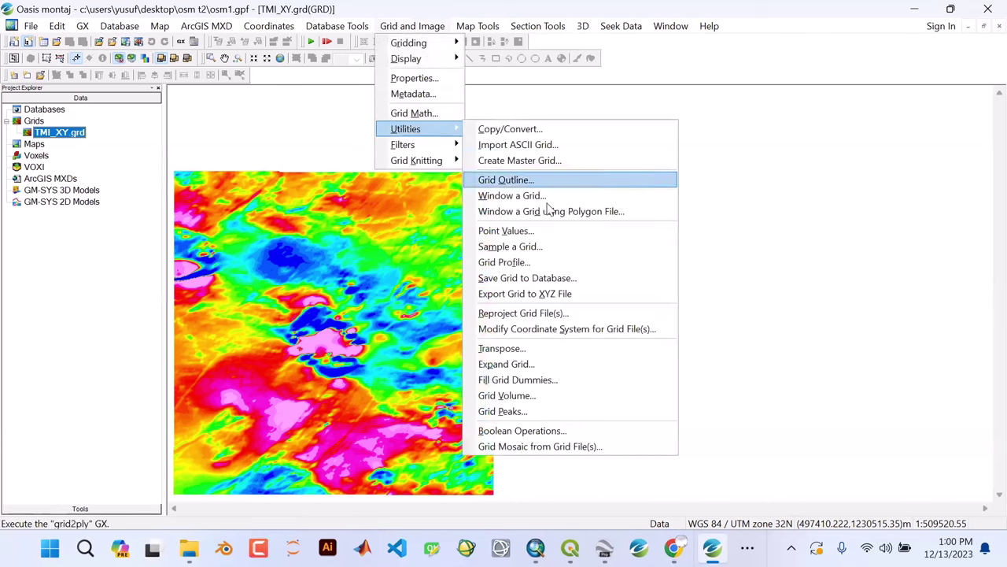
click(536, 314)
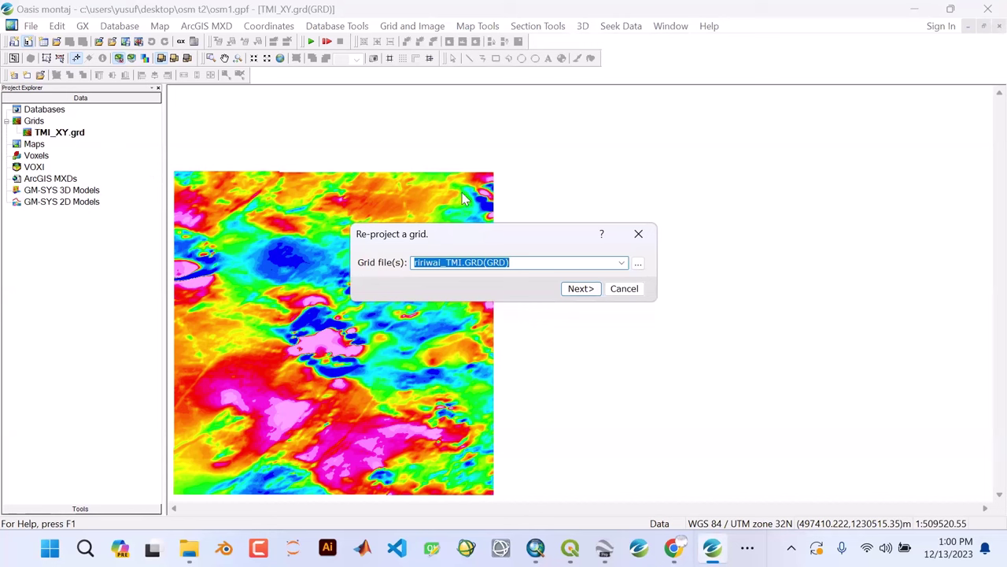
click(621, 263)
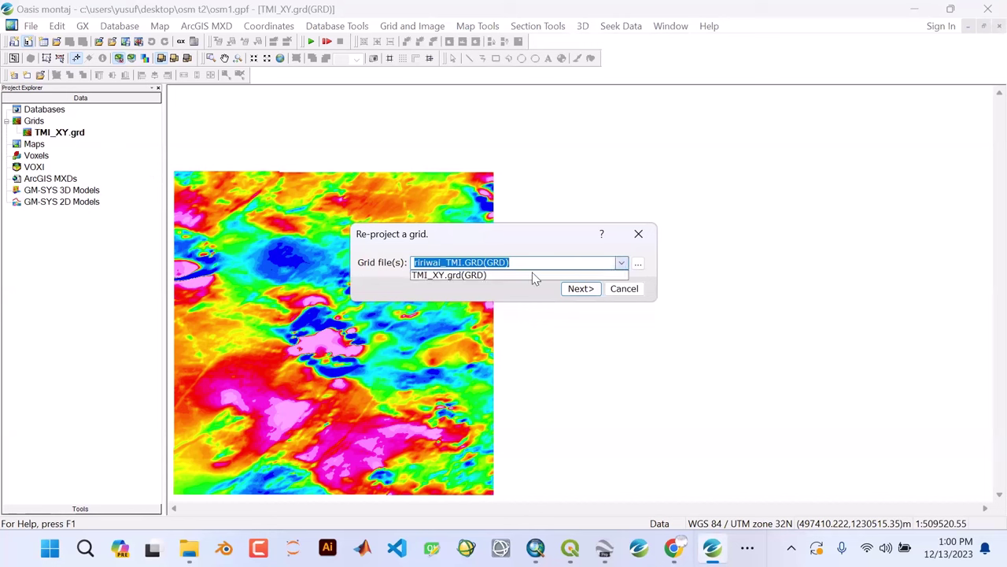
click(507, 248)
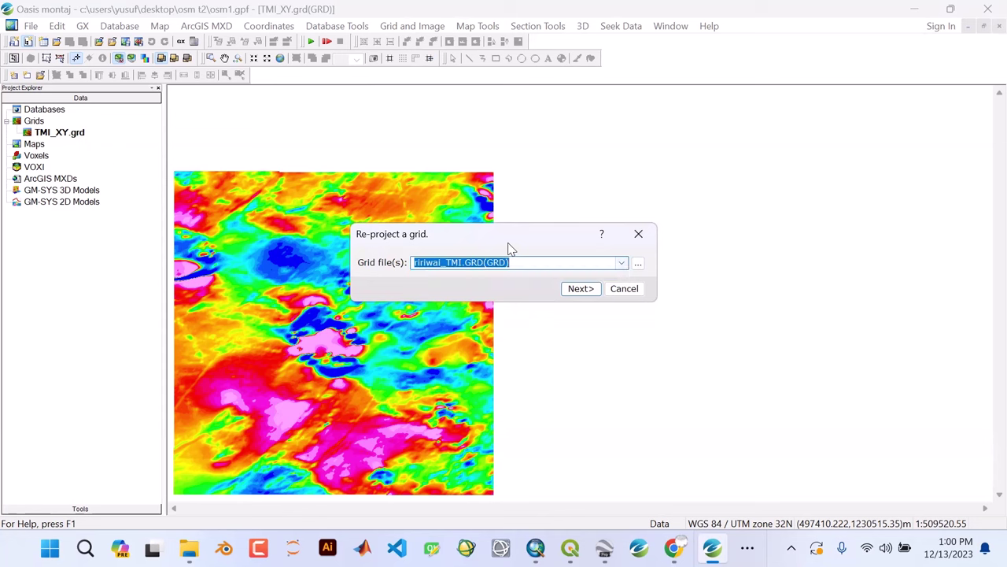
click(621, 266)
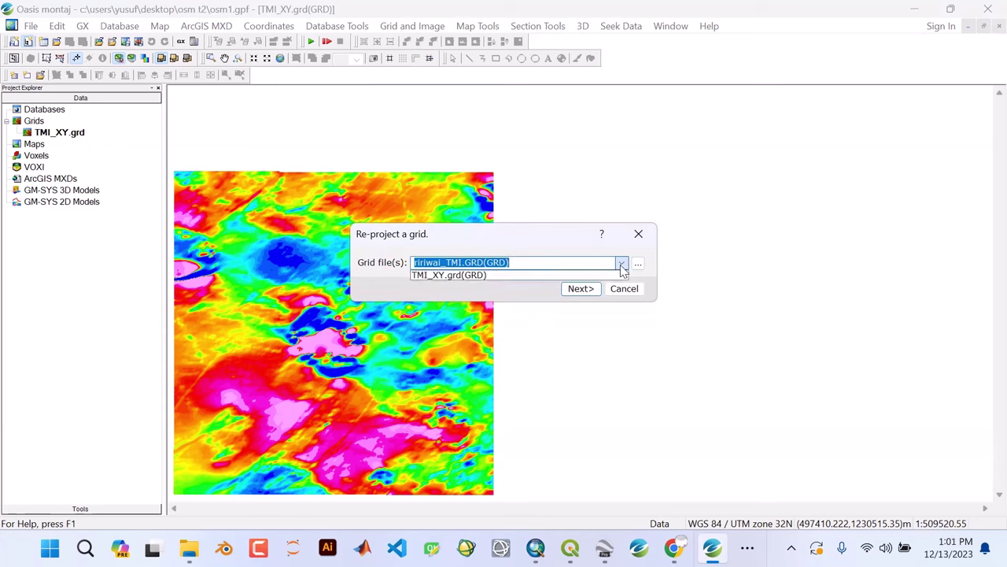
click(494, 275)
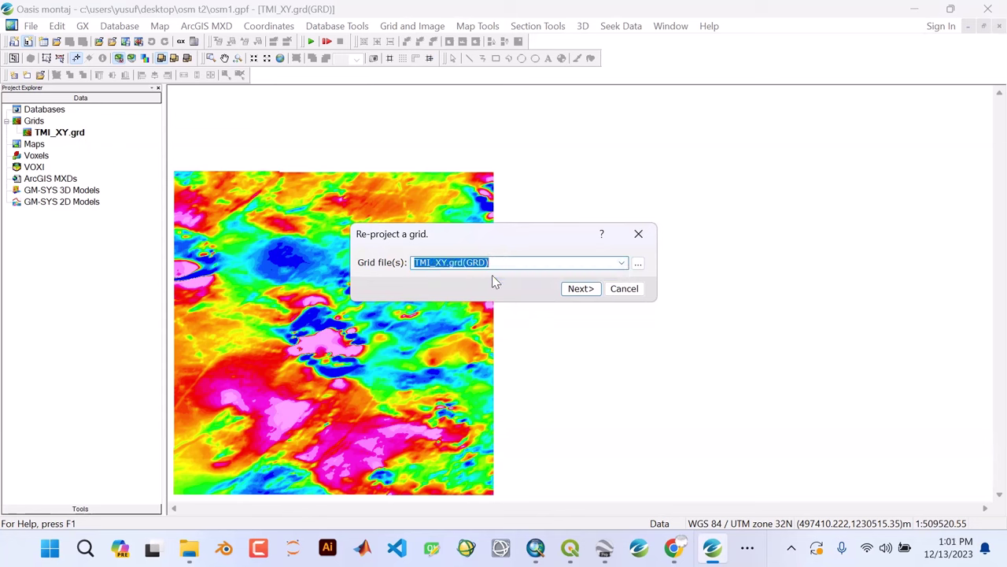
click(575, 291)
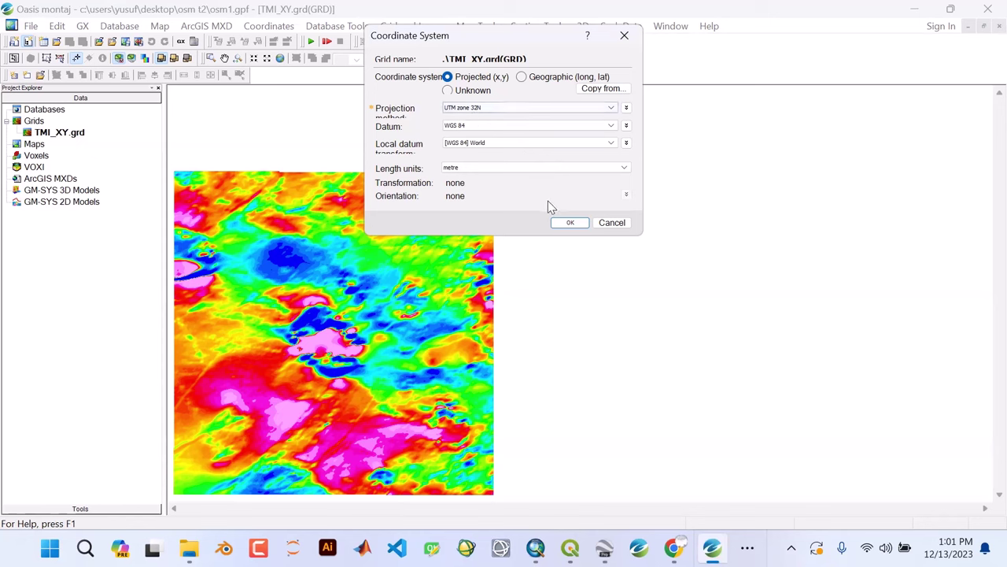
click(570, 224)
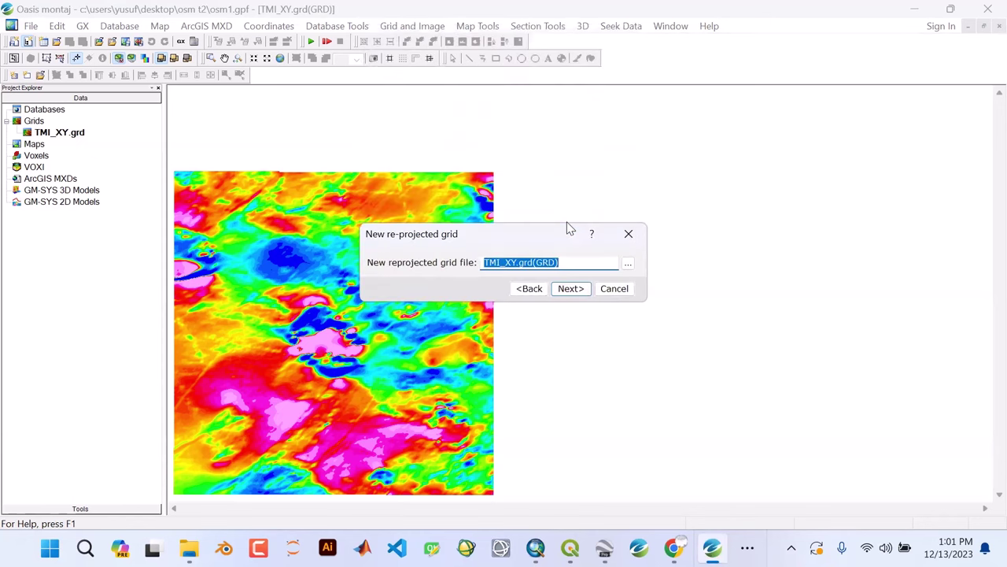
- Name the new re-projected grid file TMI_LL
click(516, 261)
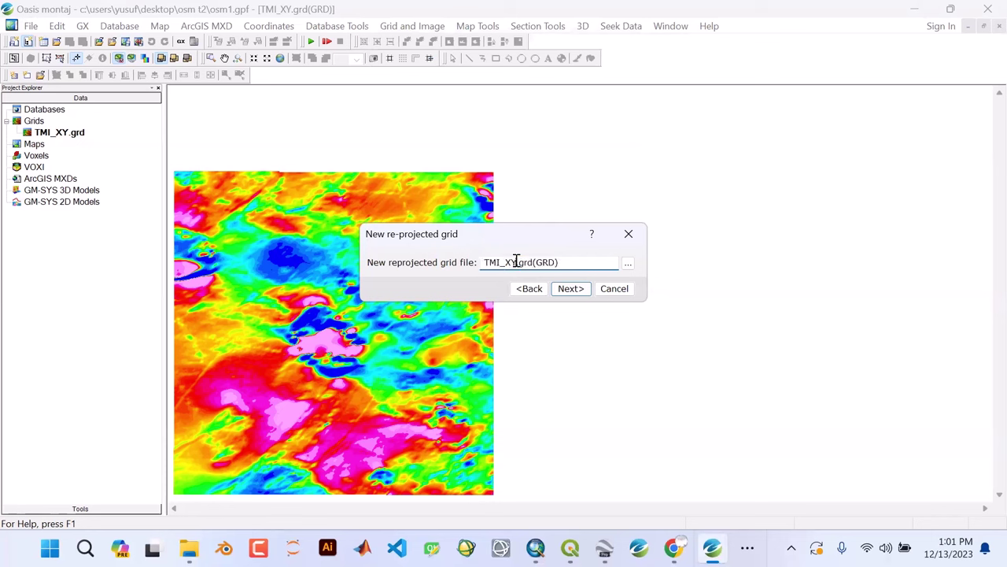
key(BackSpace)
key(BackSpace)
text(LL)
drag(569, 266, 469, 267)
key(BackSpace)
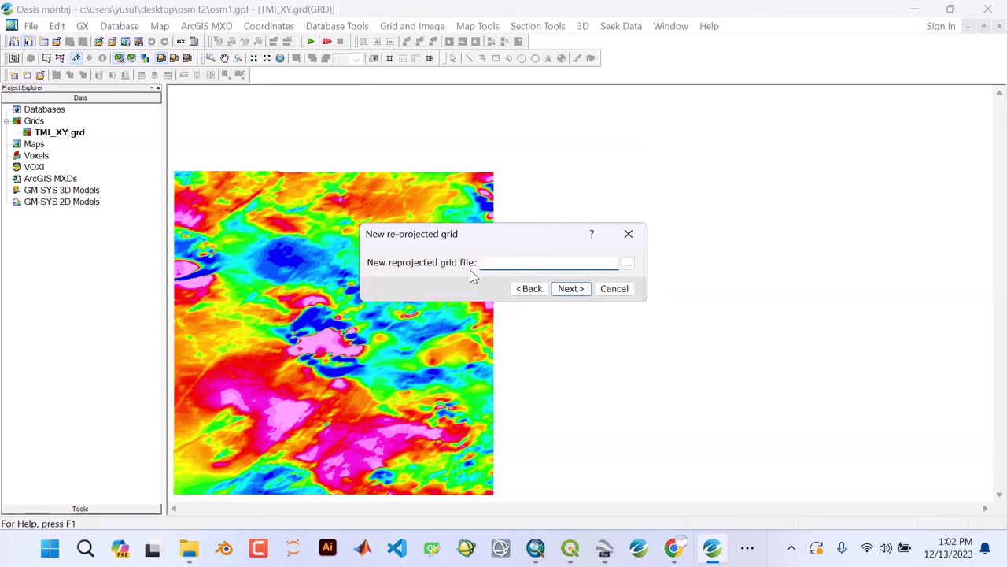
text(TMI_LL)
click(566, 289)
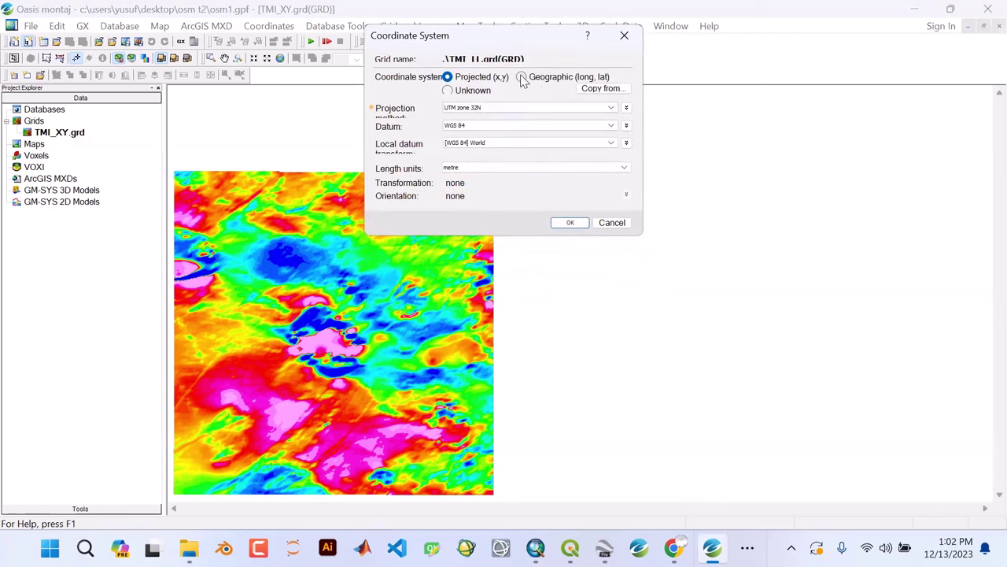
- Give the TMI_LL grid a geographic (long, lat) coordinate system on WGS 84 and create it with the proposed cell size and dimensions
click(521, 78)
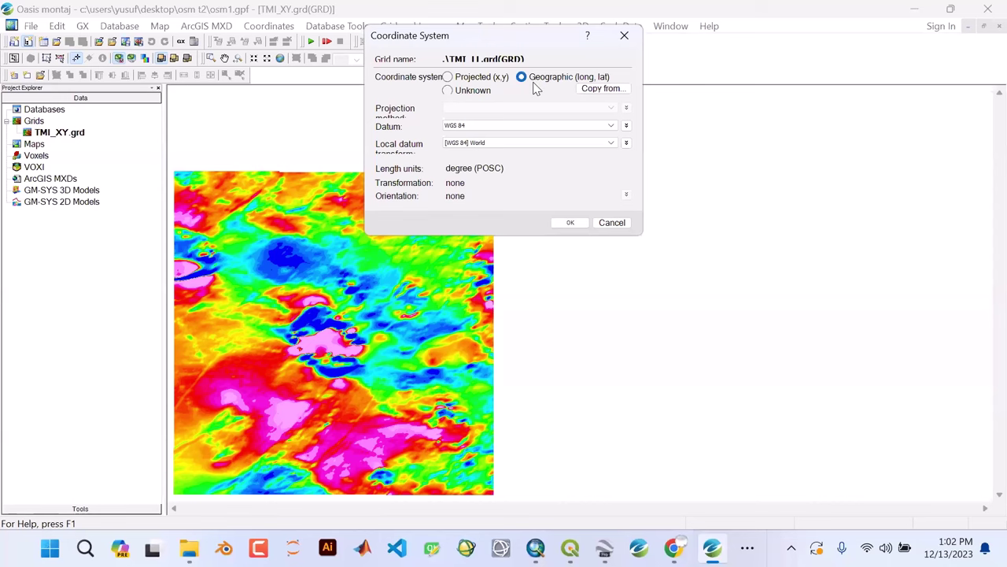
click(571, 223)
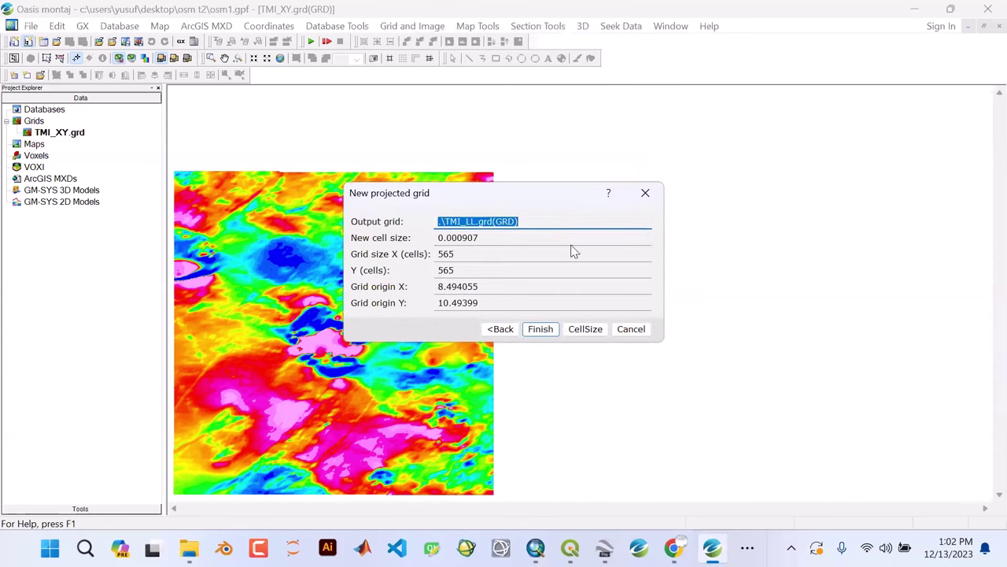
click(539, 331)
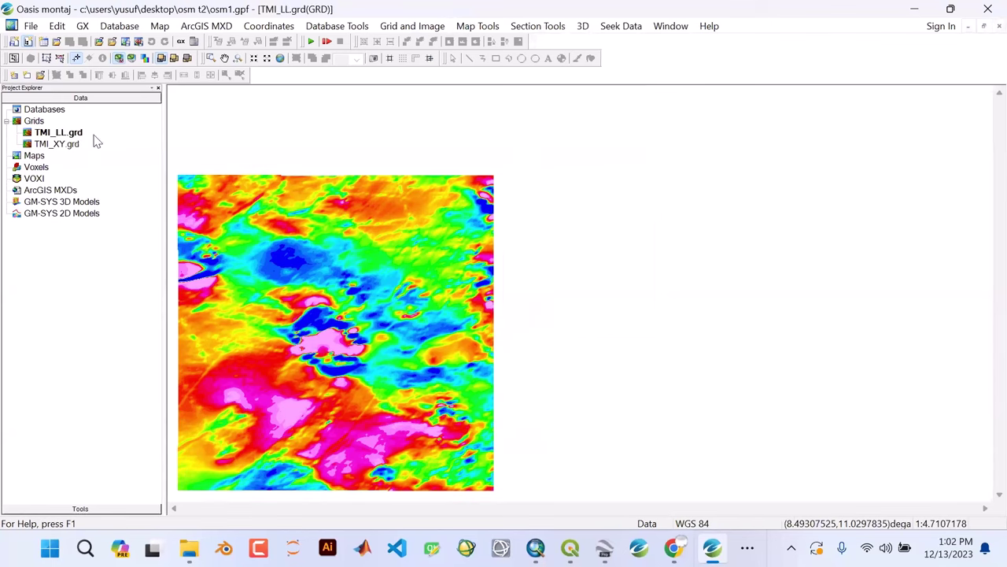
- Save the osm1 project with the new TMI_LL grid included
click(30, 26)
mouse_move(47, 43)
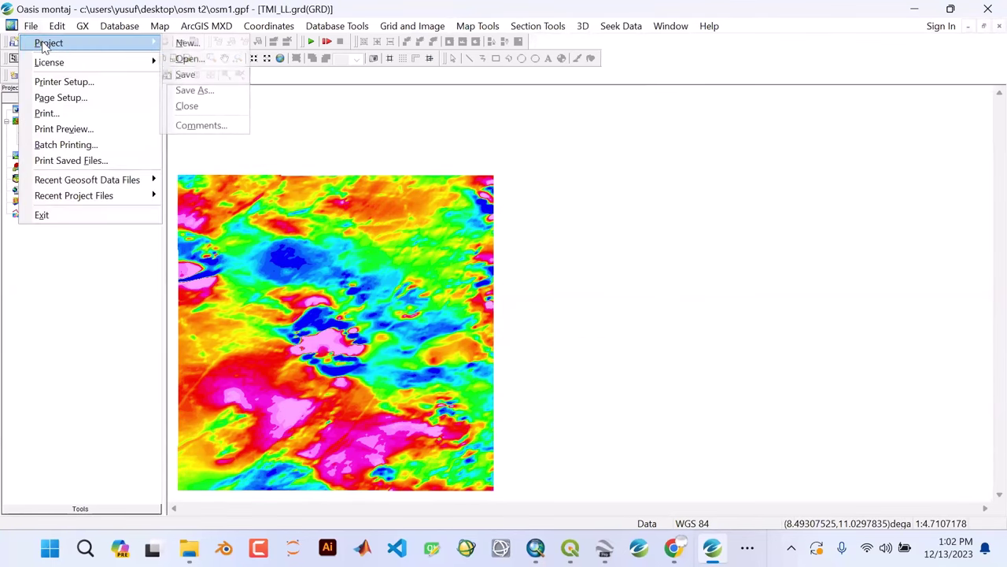
click(193, 75)
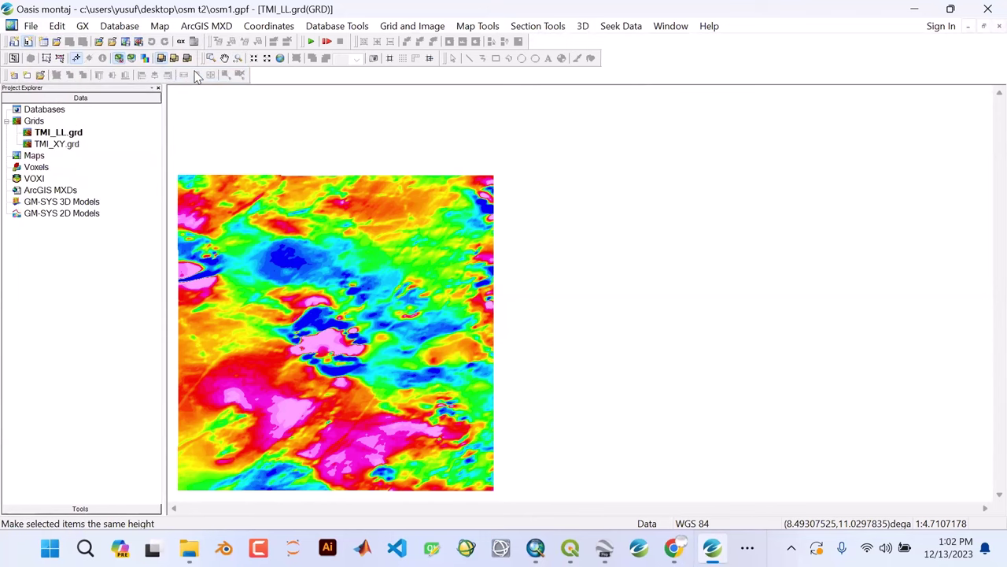
- Fit the TMI_LL grid to its full extent, and open the TMI_XY grid at full extent as well
click(282, 61)
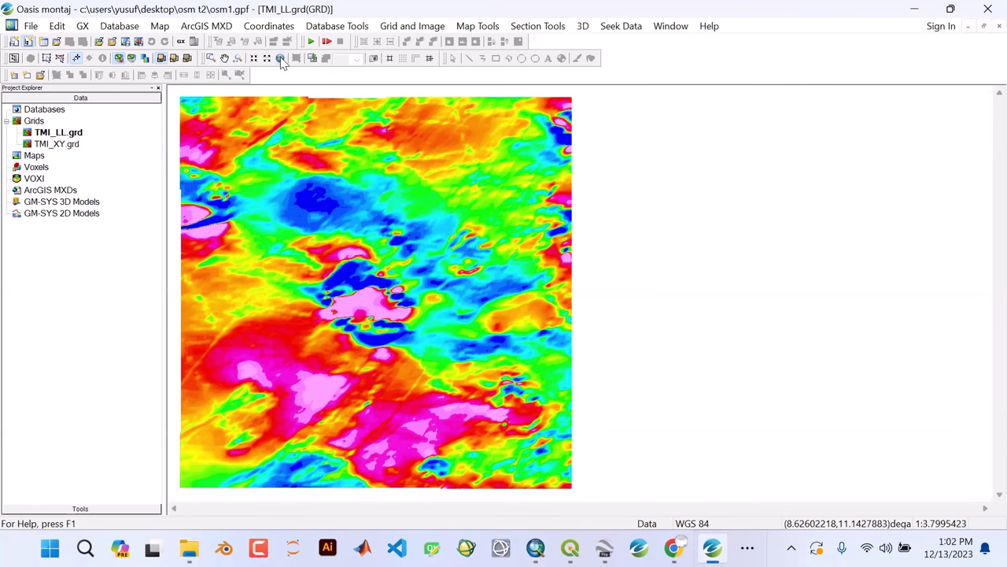
double_click(73, 148)
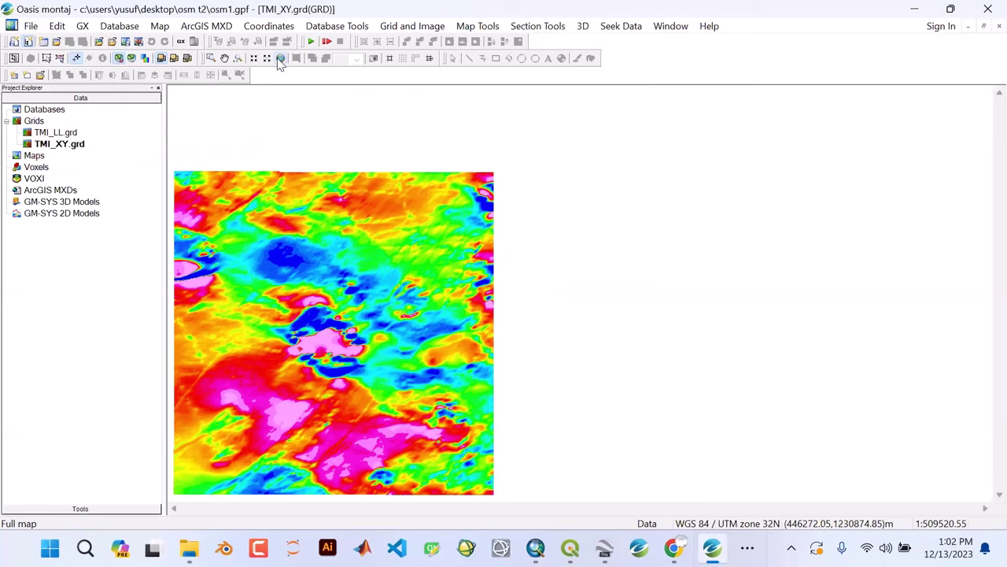
click(280, 61)
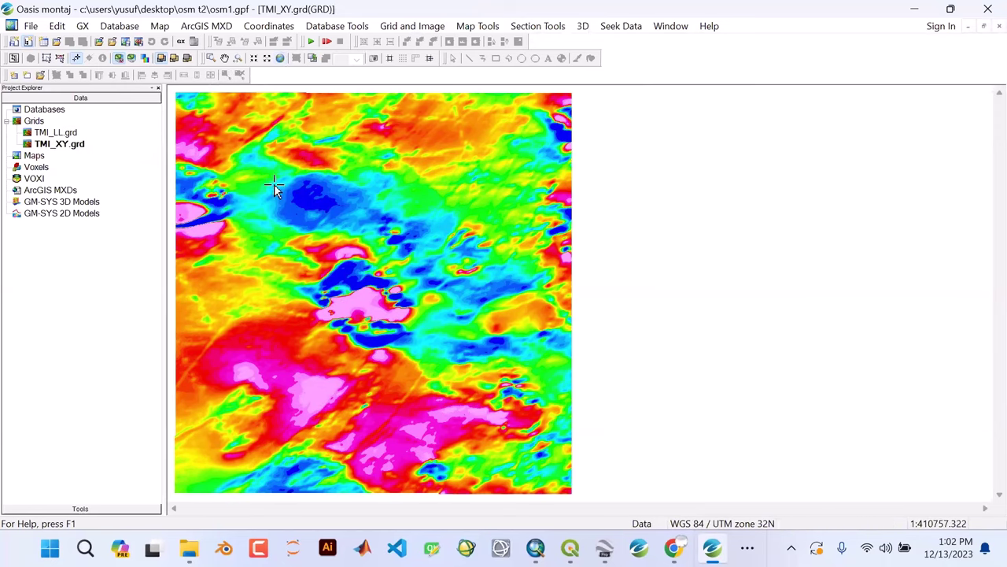
- Examine the TMI_XY grid by panning it and zooming into a rectangle over its central area, and return to the full map
click(227, 61)
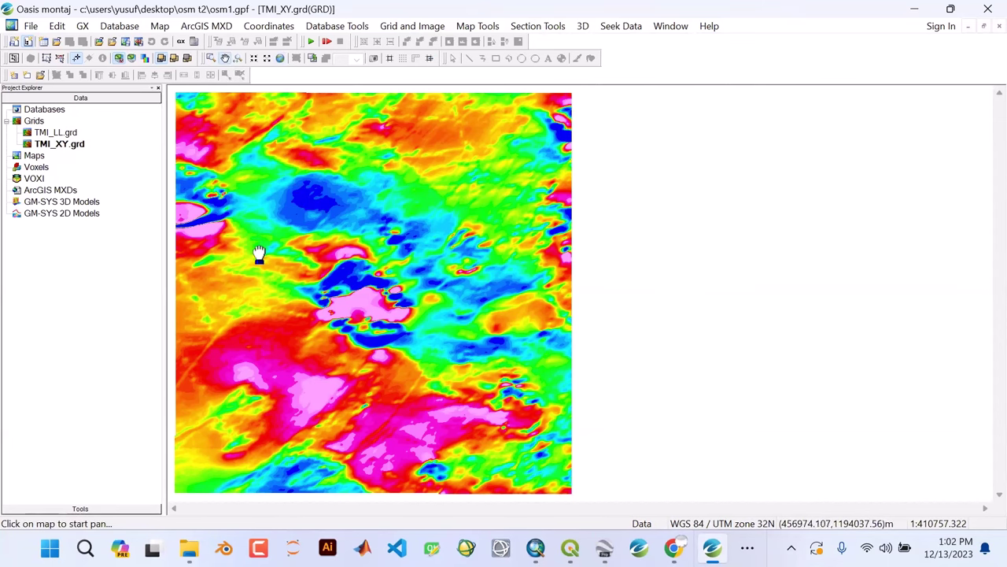
drag(256, 254, 547, 267)
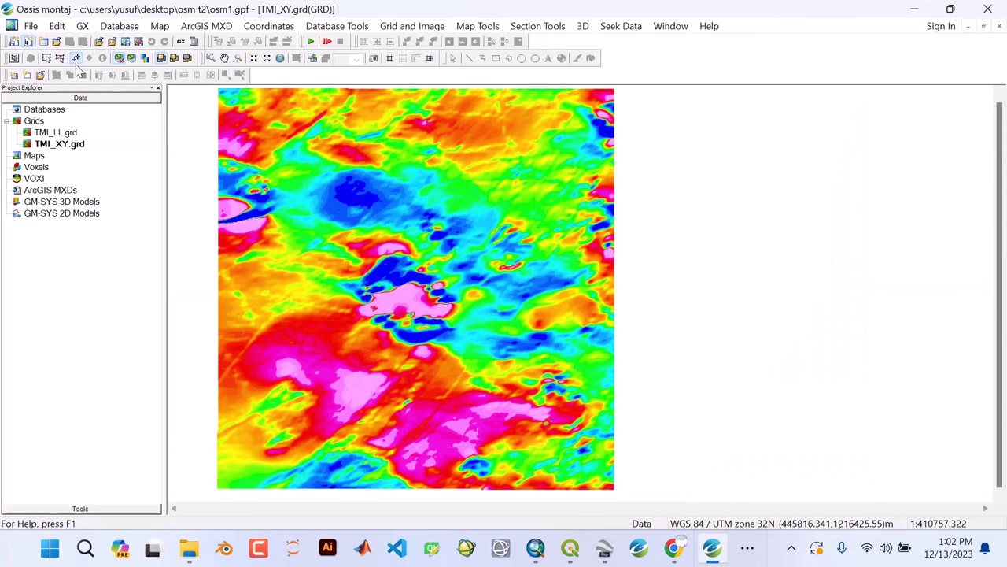
click(212, 60)
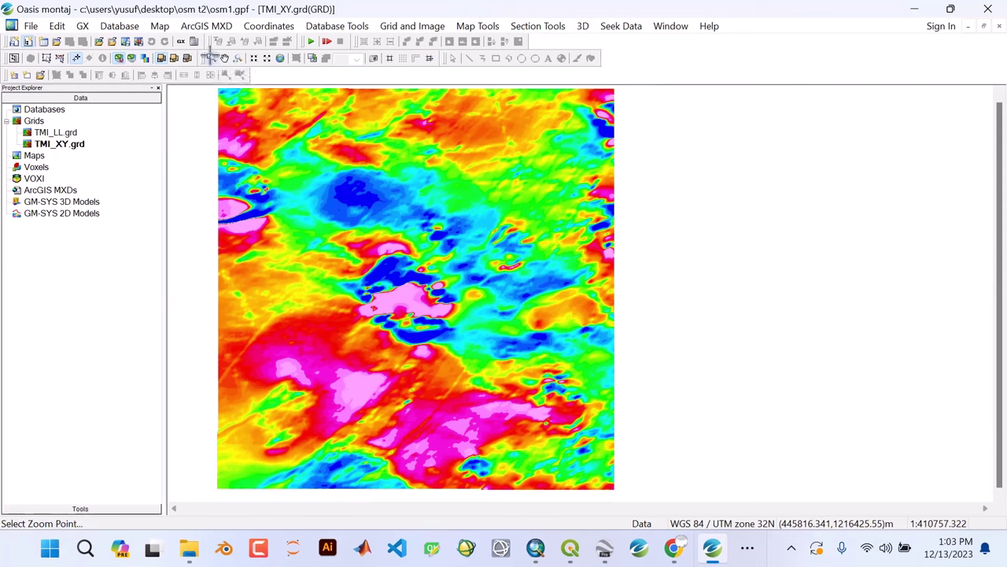
click(254, 120)
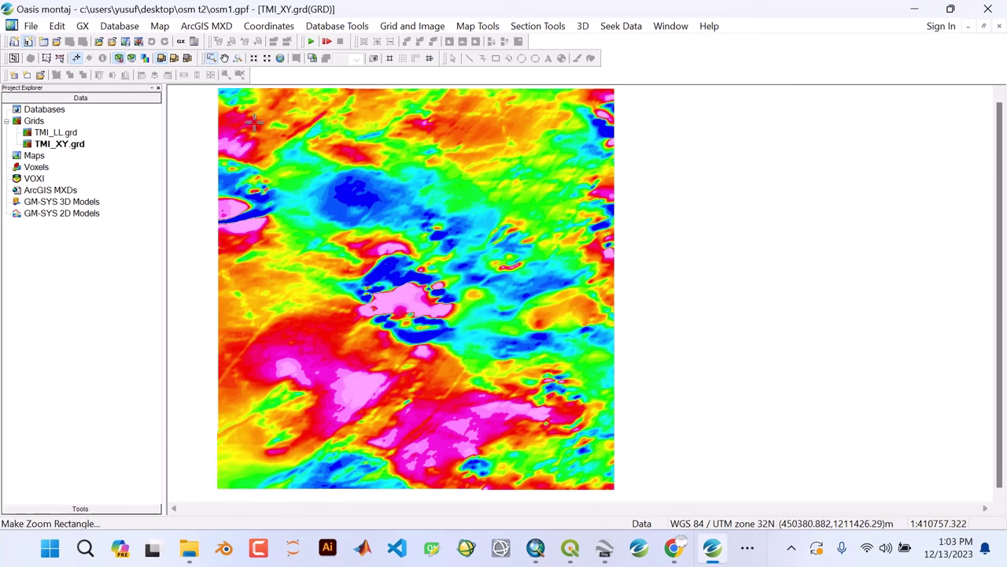
drag(254, 121, 592, 418)
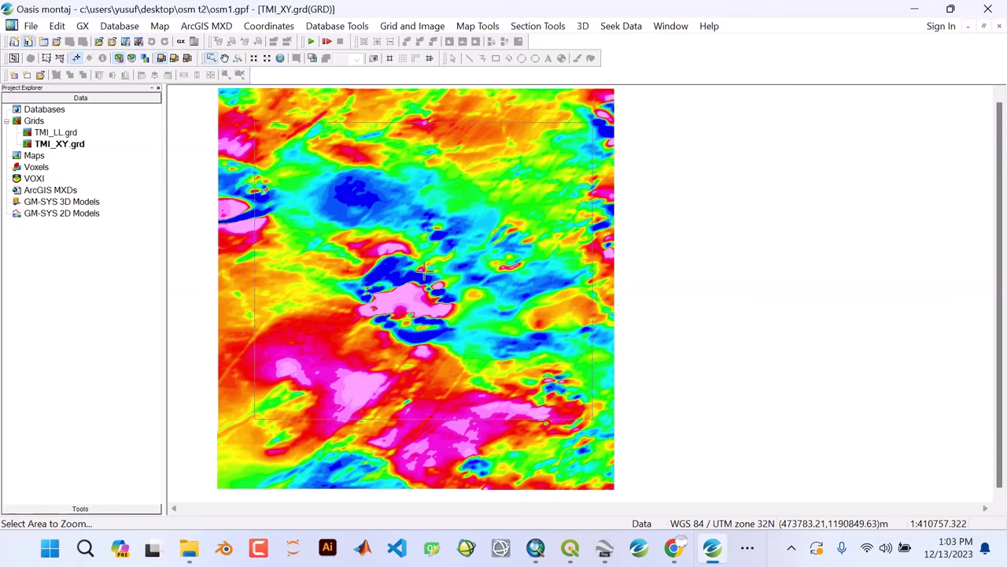
click(424, 270)
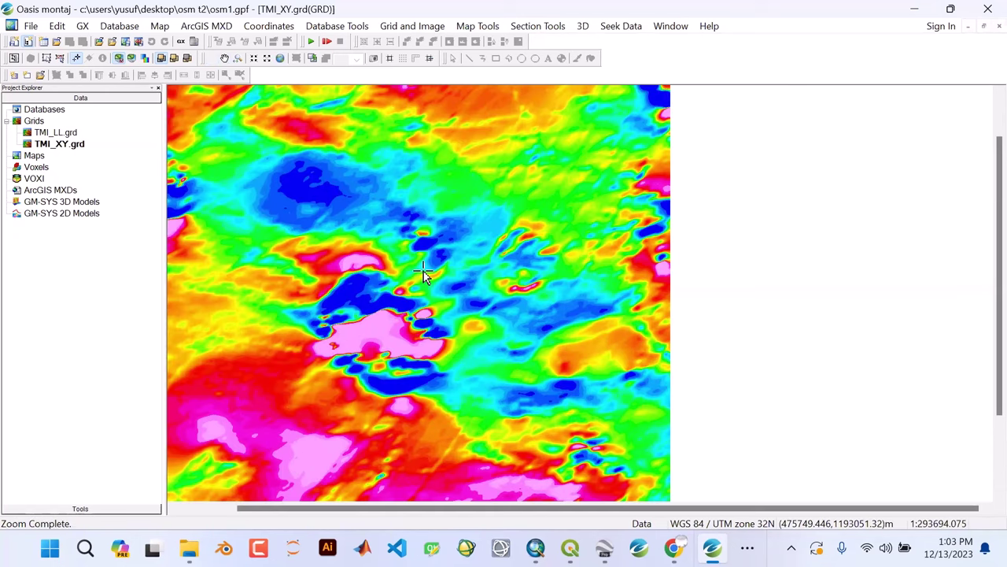
click(225, 58)
drag(401, 199, 557, 203)
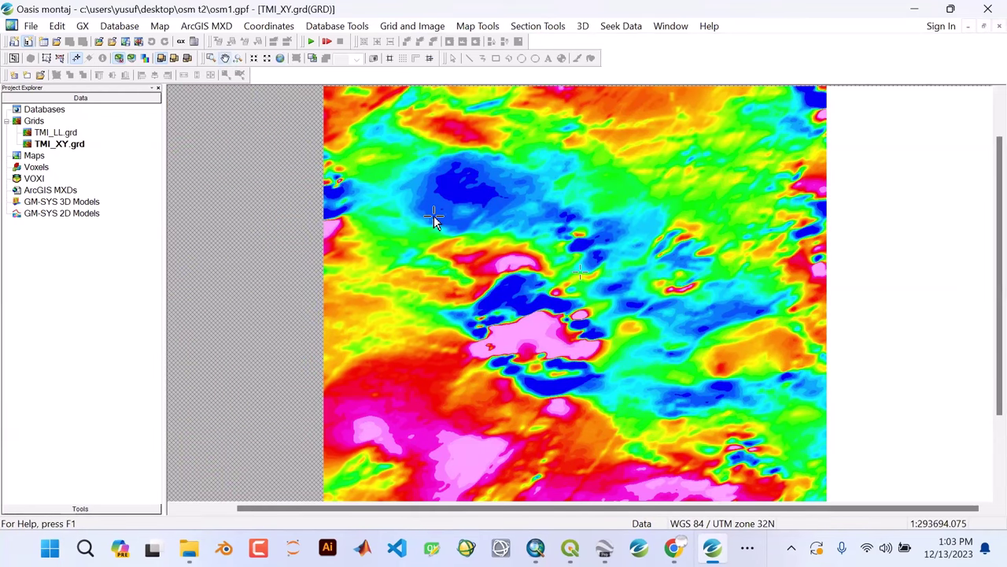
click(422, 261)
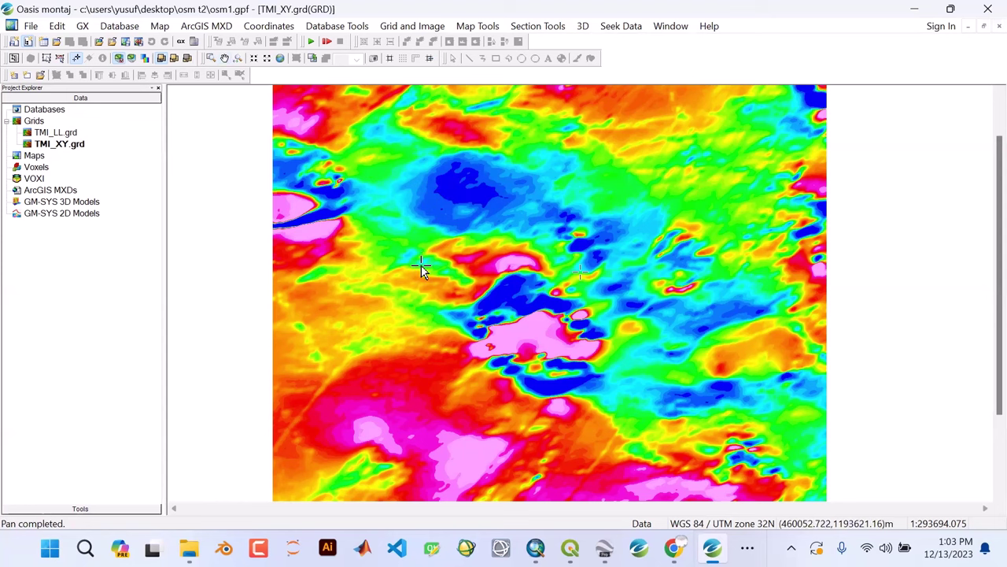
click(280, 63)
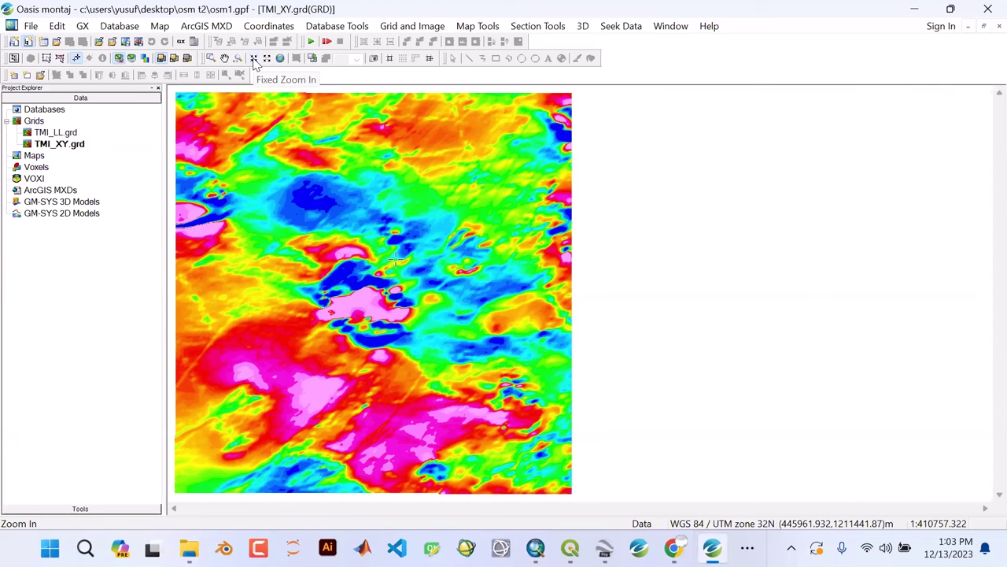
- Inspect the TMI_XY grid up close with repeated fixed zoom-ins and restore the full map view
click(254, 60)
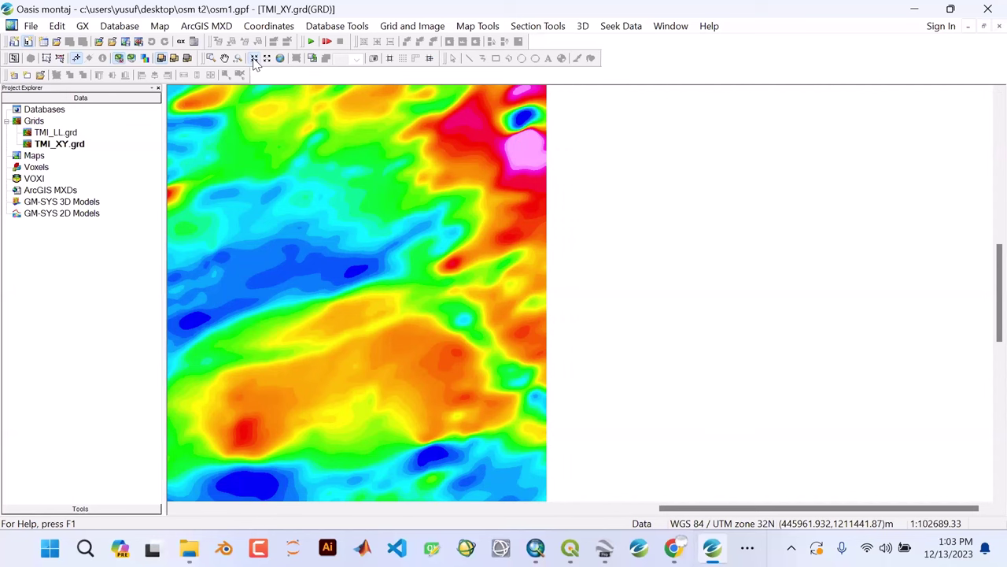
click(254, 59)
click(254, 59)
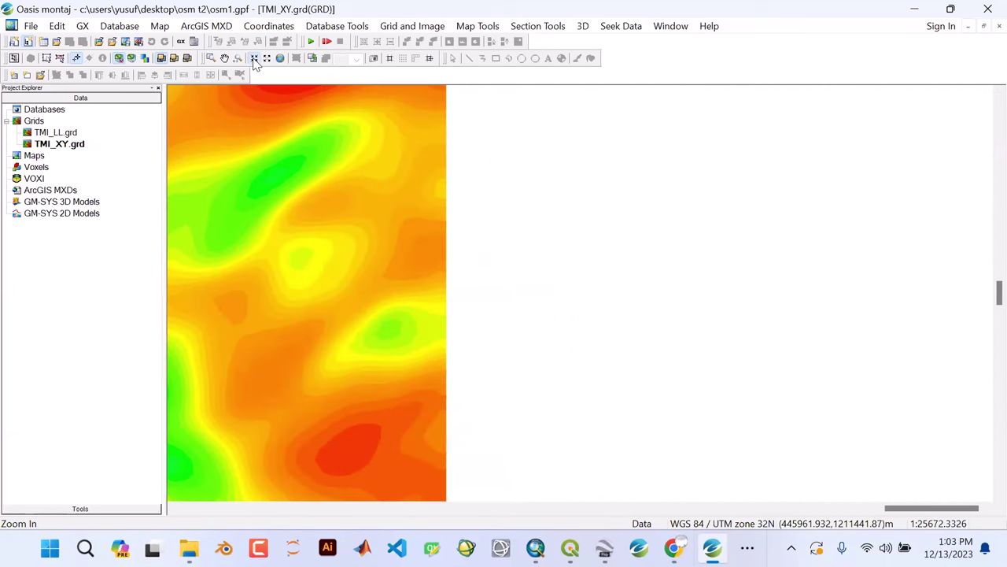
click(254, 59)
click(280, 59)
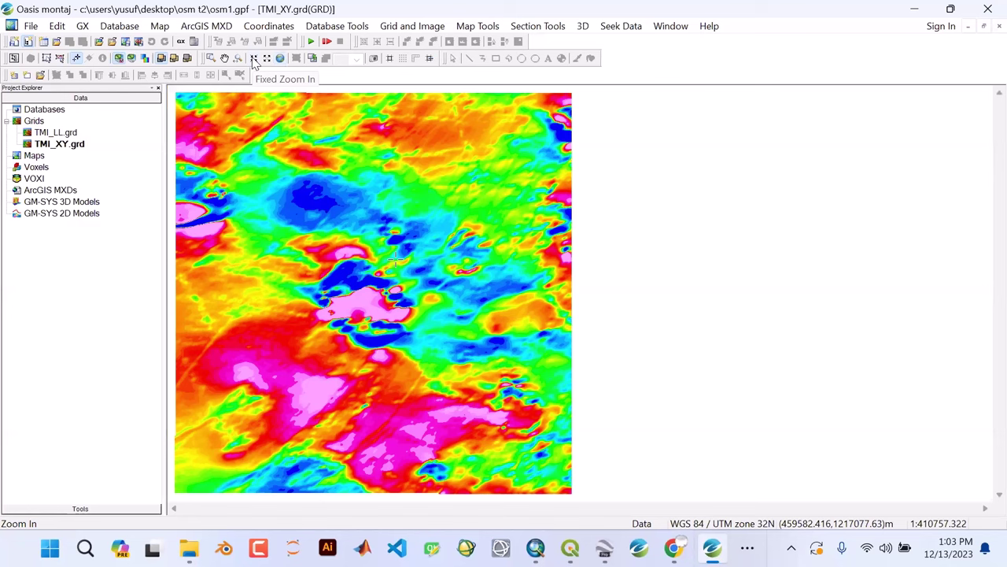
- Save the osm1 project again and display the TMI_LL grid
click(31, 27)
mouse_move(45, 46)
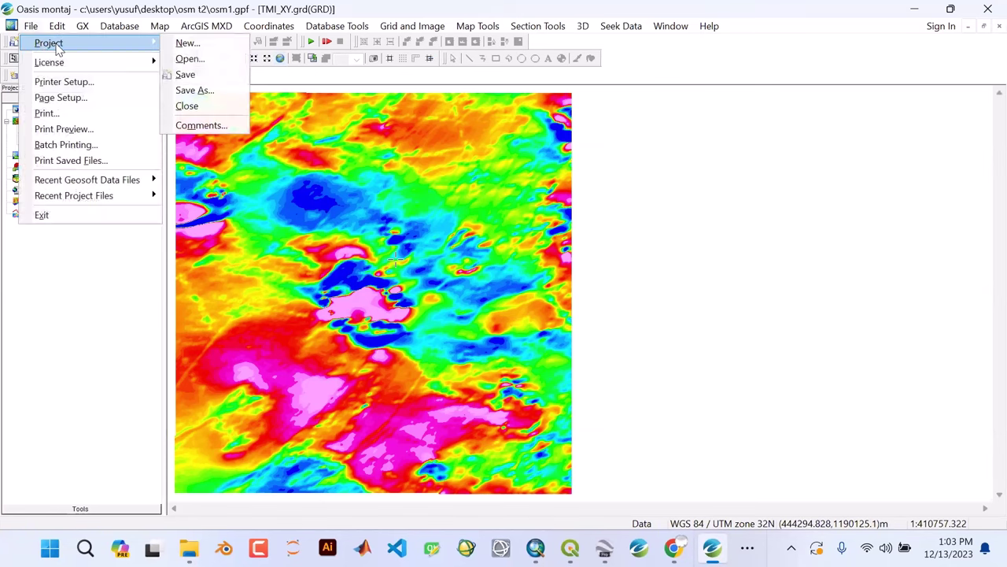
click(201, 75)
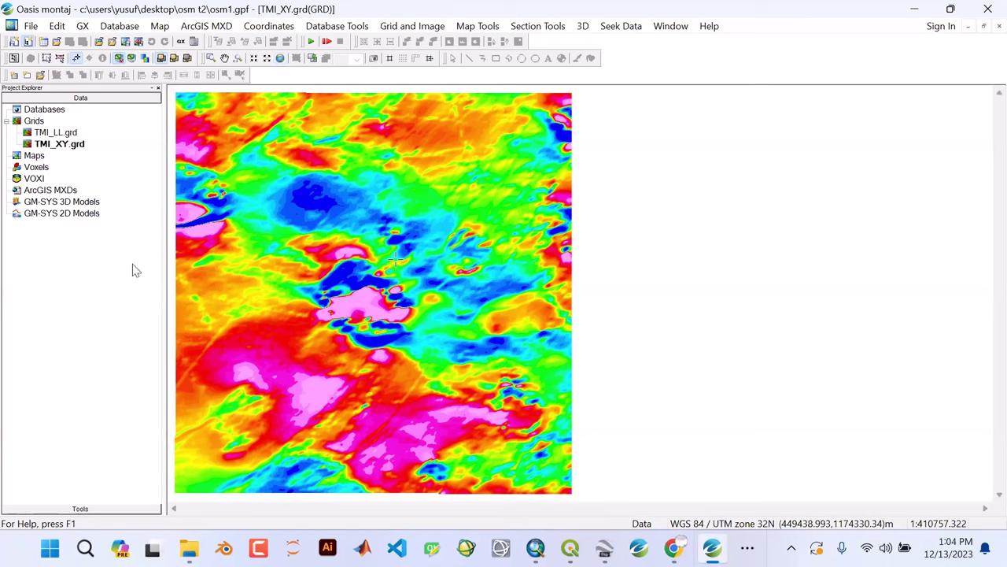
double_click(59, 133)
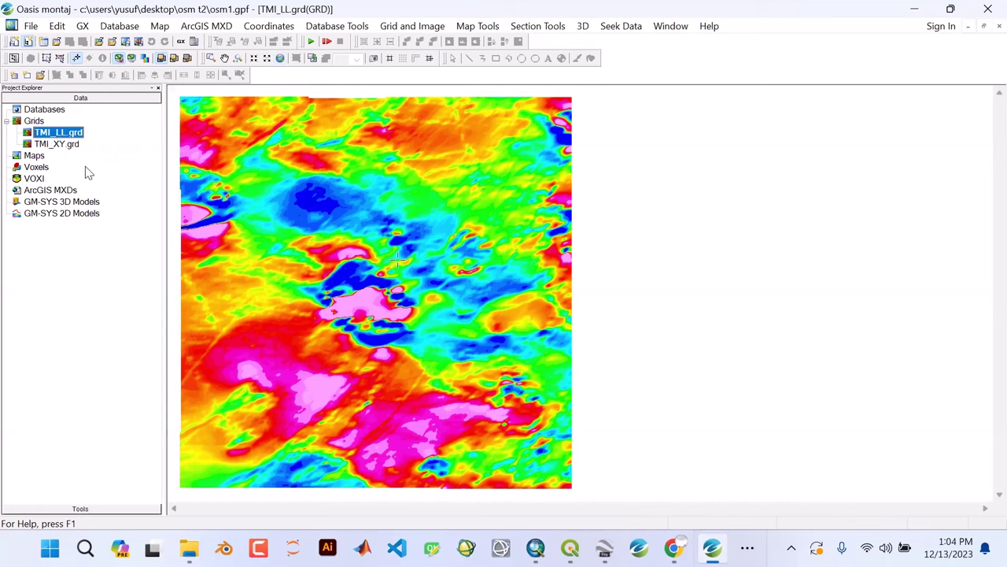
- Select the whole TMI_LL grid image as a group in map group mode
click(47, 146)
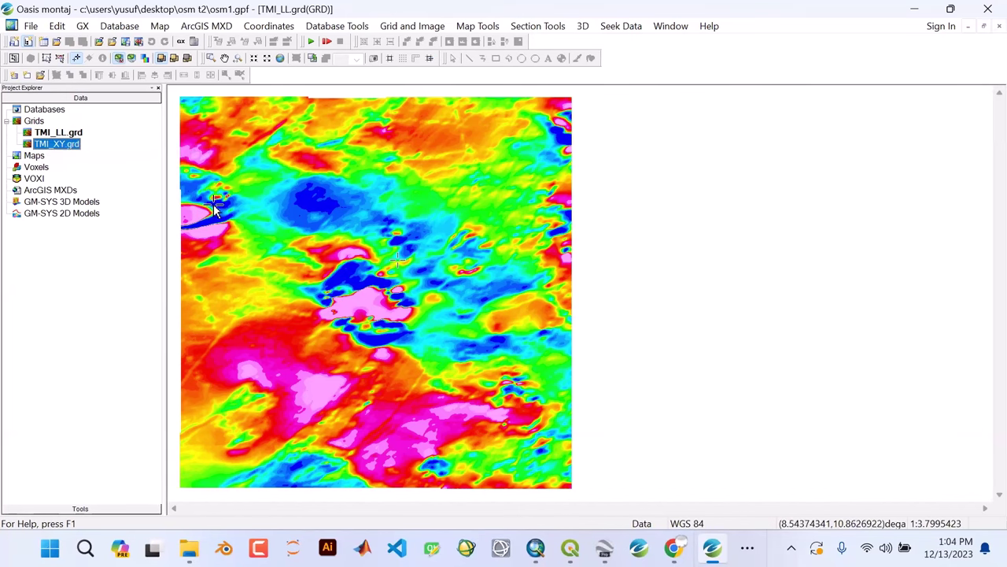
click(52, 134)
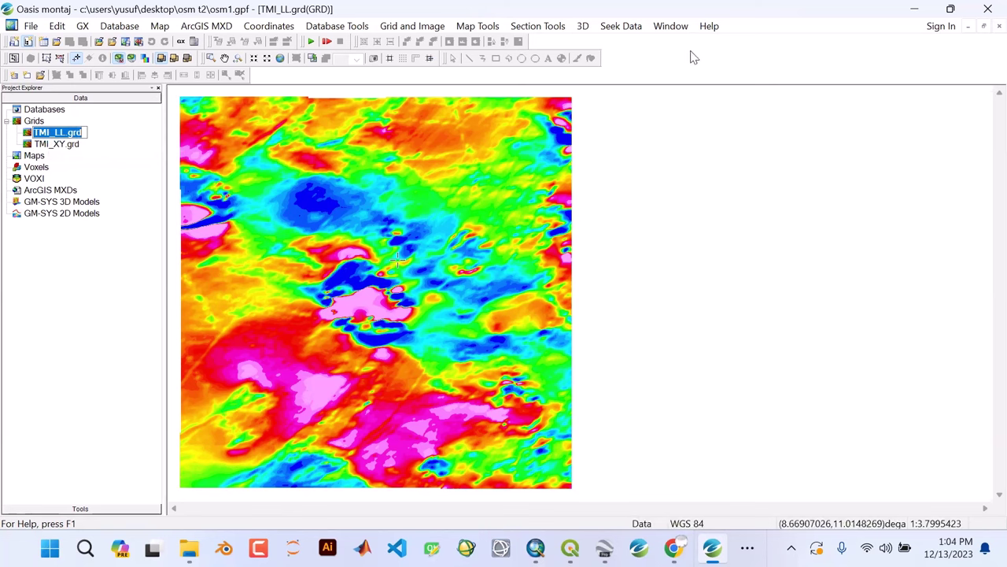
click(782, 87)
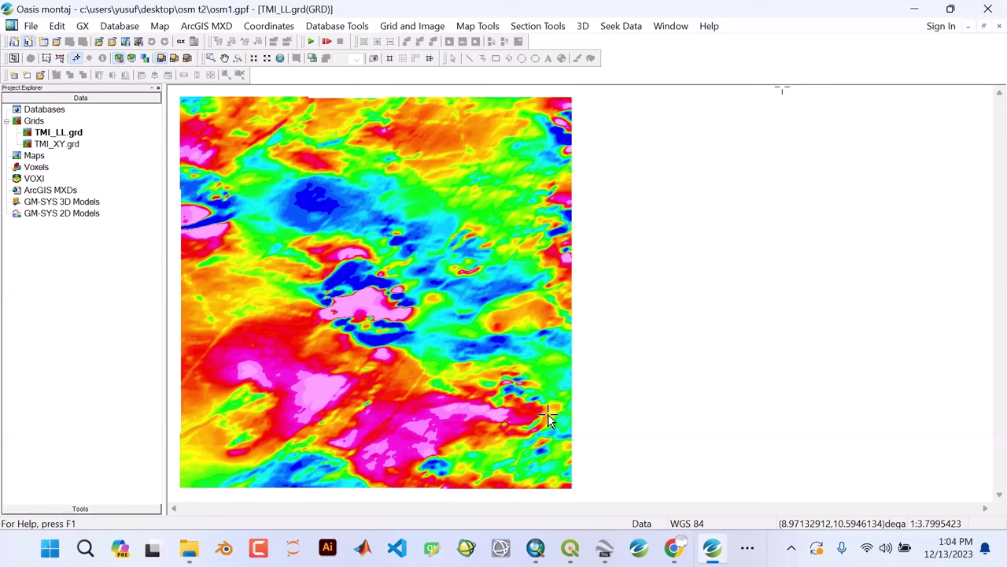
click(60, 60)
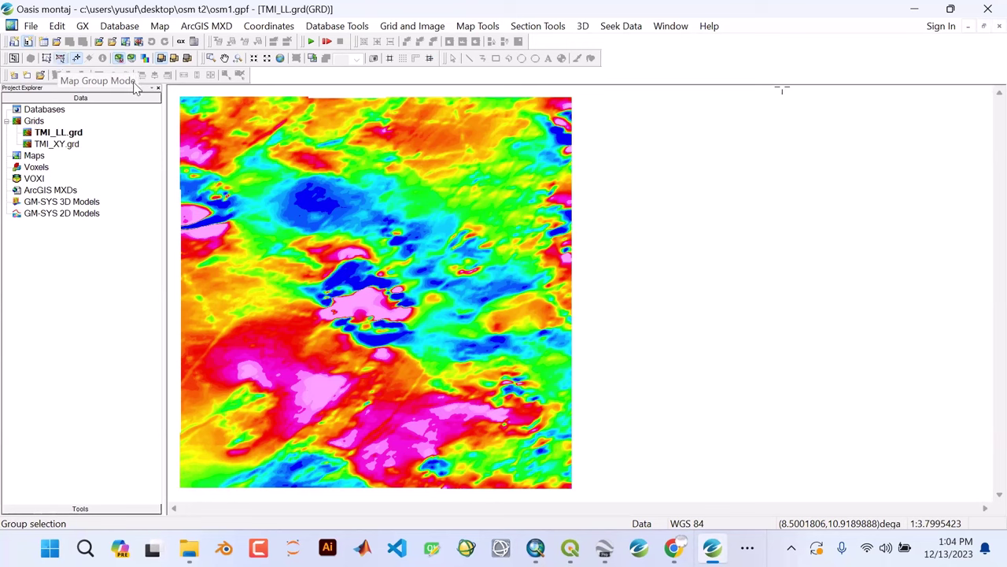
click(197, 108)
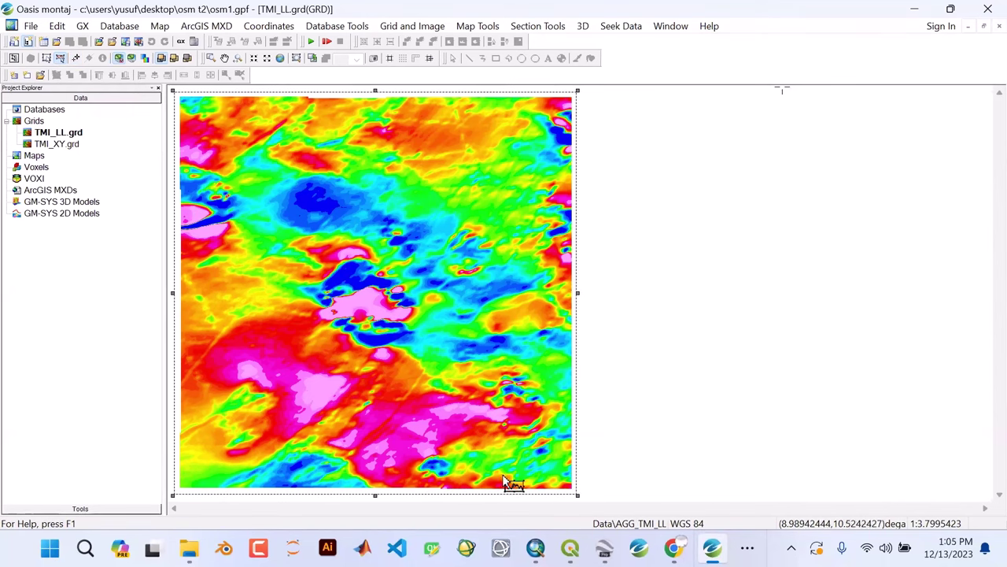
click(60, 58)
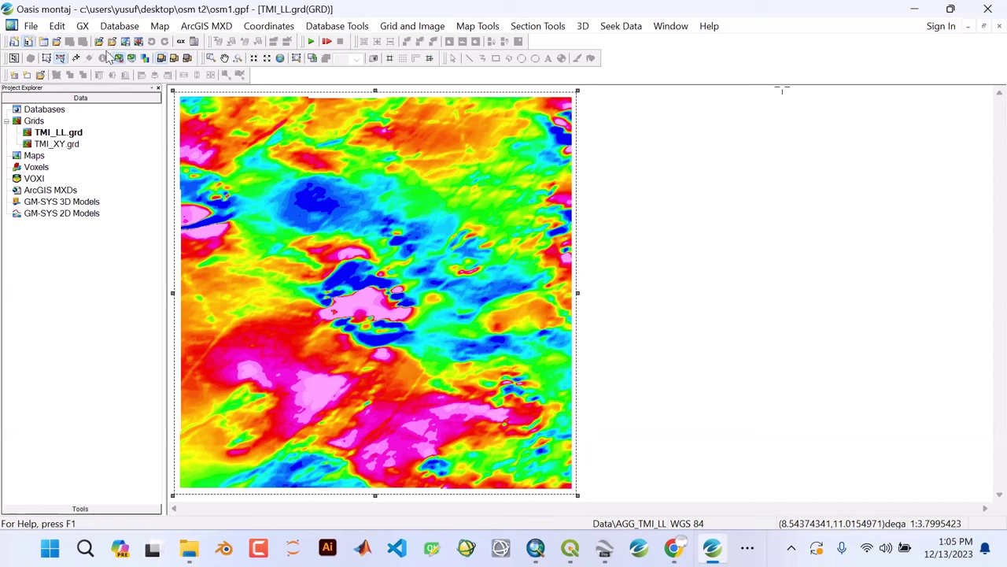
- Export the full TMI_LL map as a Keyhole Markup Language (*.kmz) file named TMI in the GoogleEarth folder
click(160, 26)
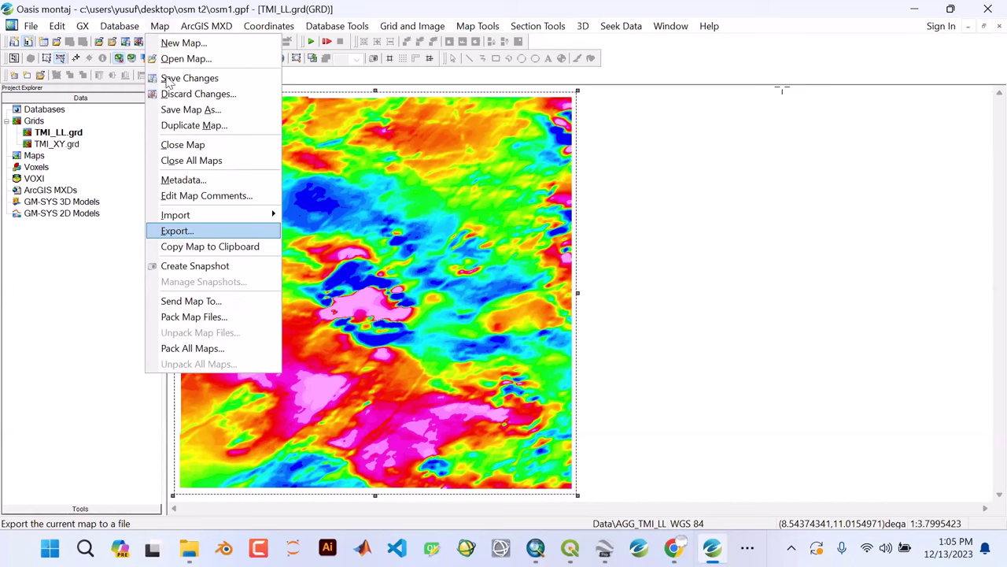
click(177, 232)
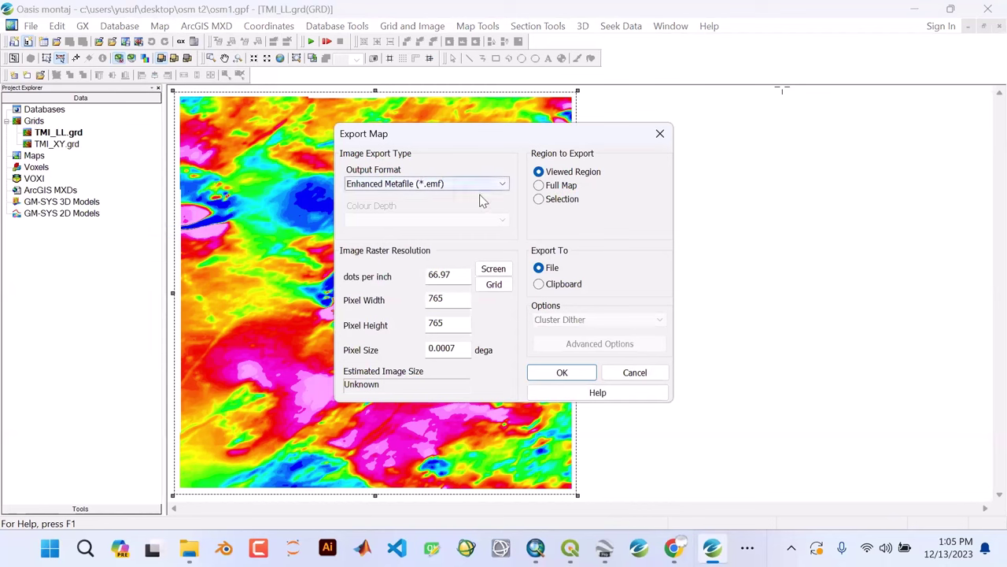
click(504, 186)
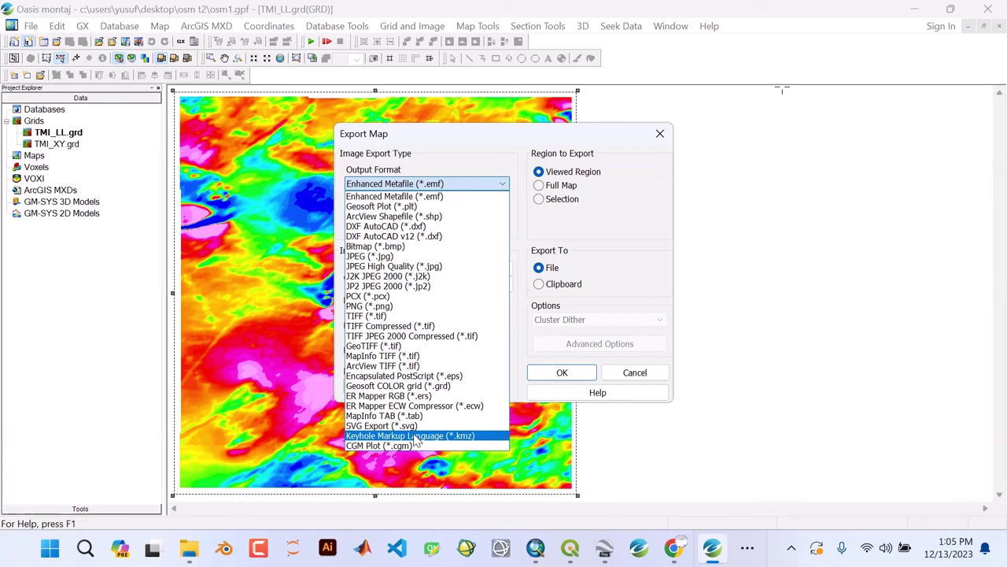
click(466, 439)
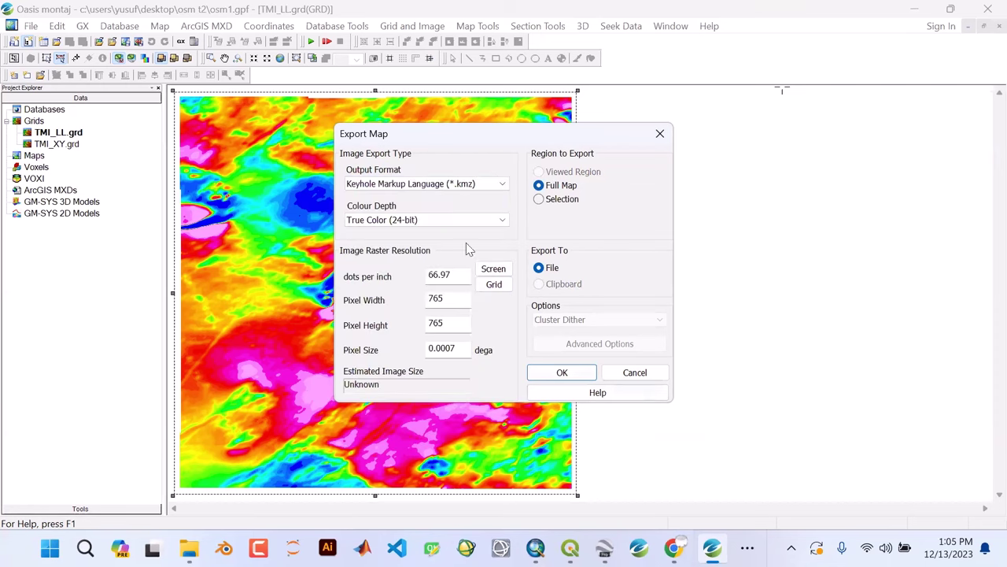
click(564, 372)
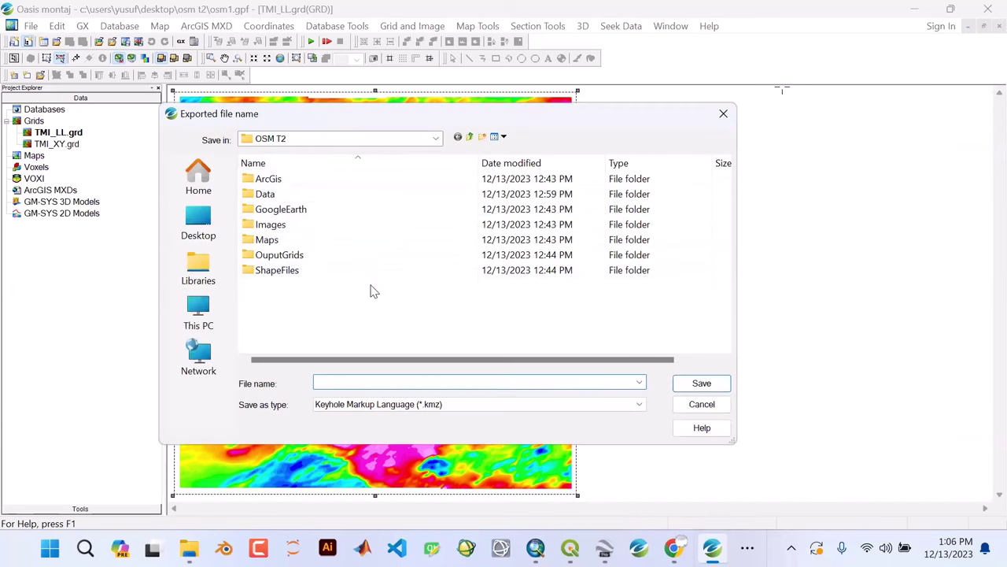
double_click(275, 211)
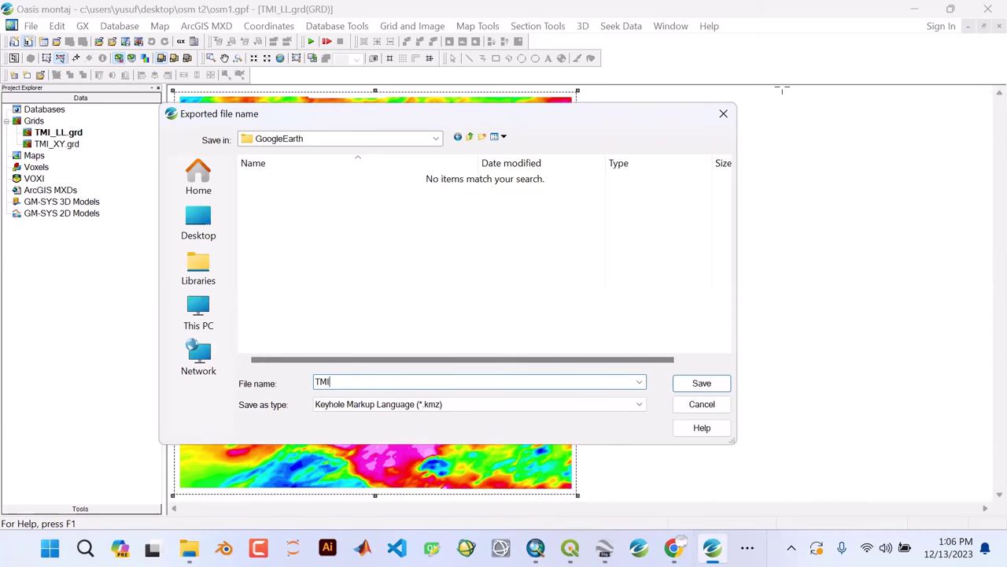
click(687, 383)
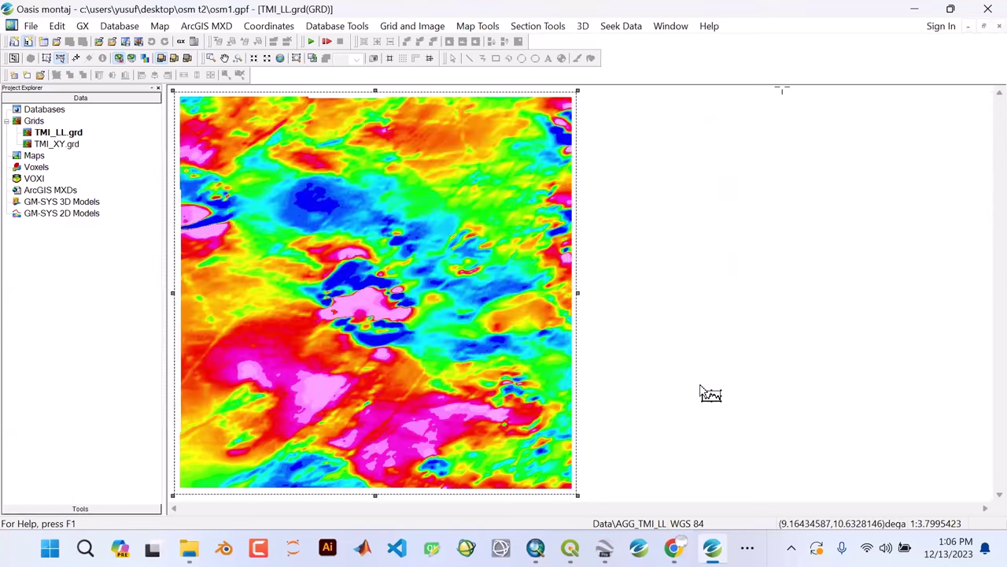
click(164, 26)
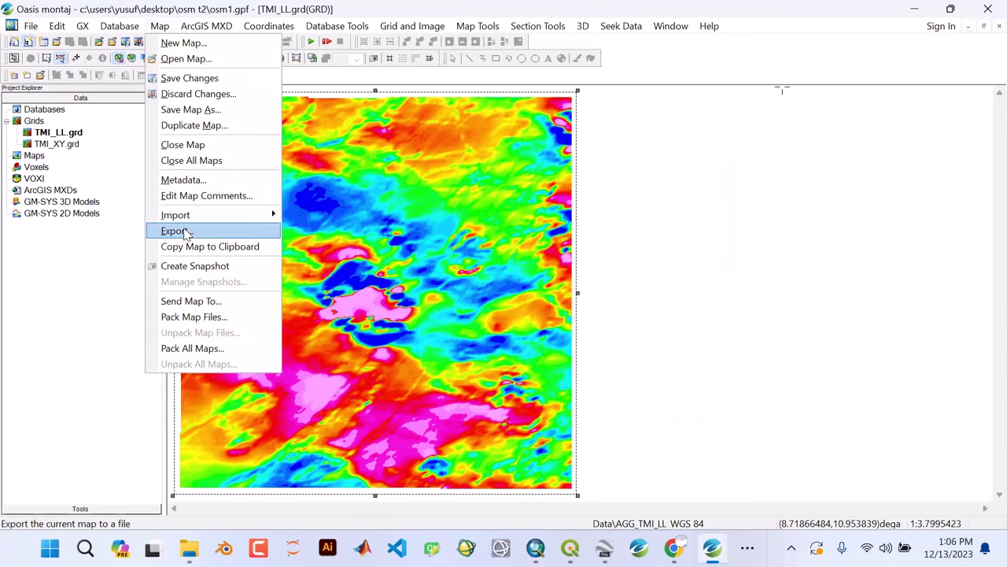
key(Return)
click(503, 184)
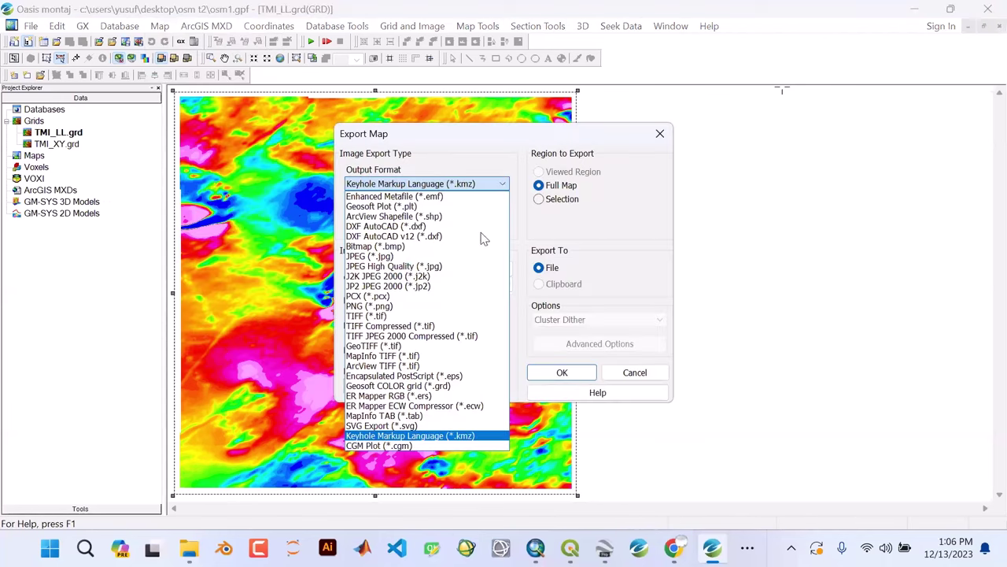
click(439, 437)
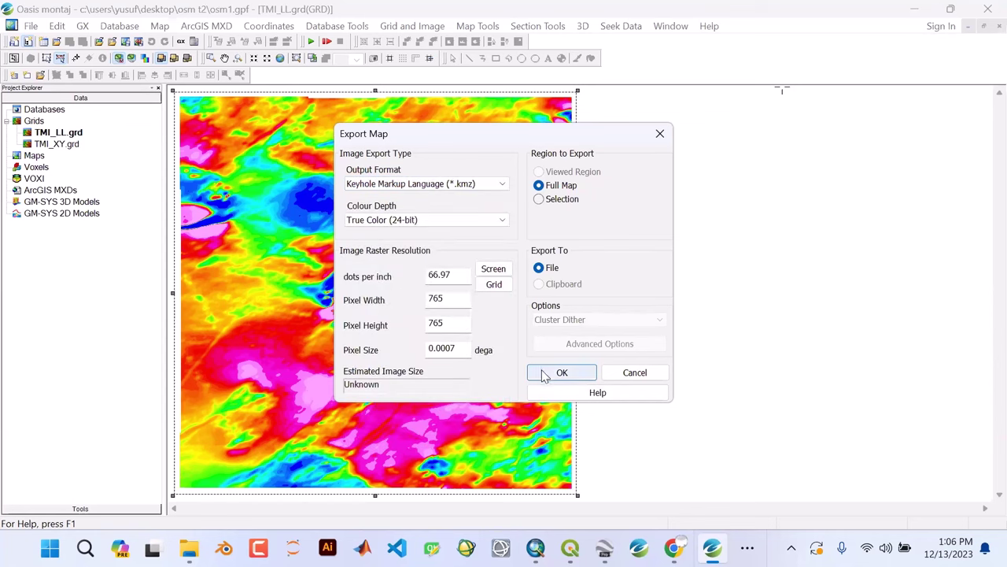
click(631, 373)
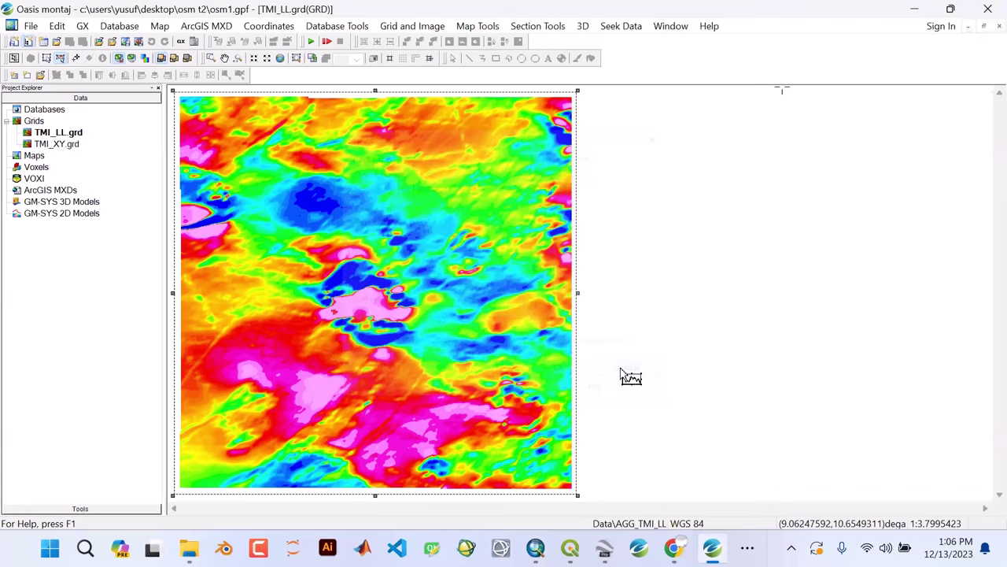
- Switch to File Explorer, open the exported TMI KMZ from the OSM T2 GoogleEarth folder in Google Earth Pro, and zoom in on Riruwai
click(915, 8)
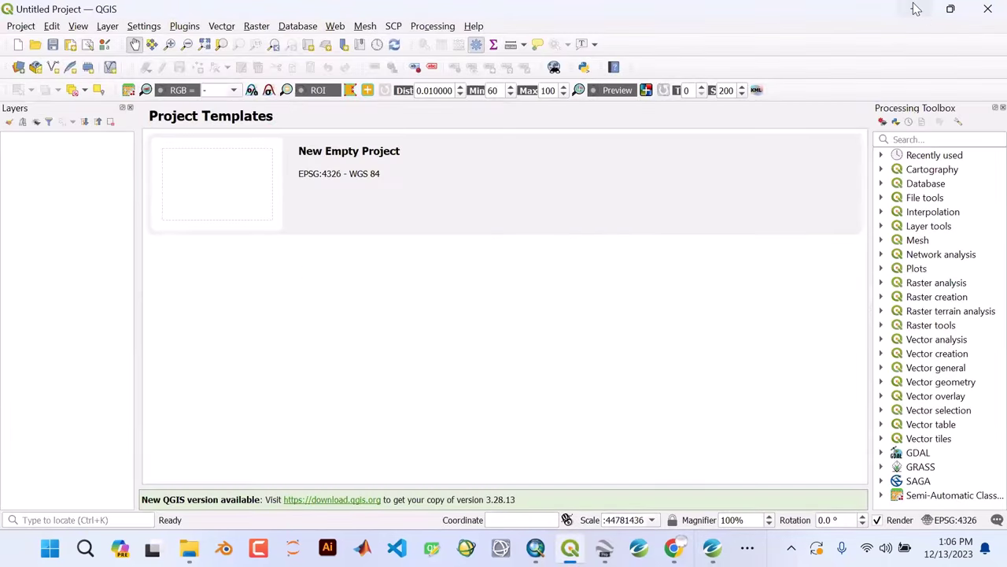
click(915, 7)
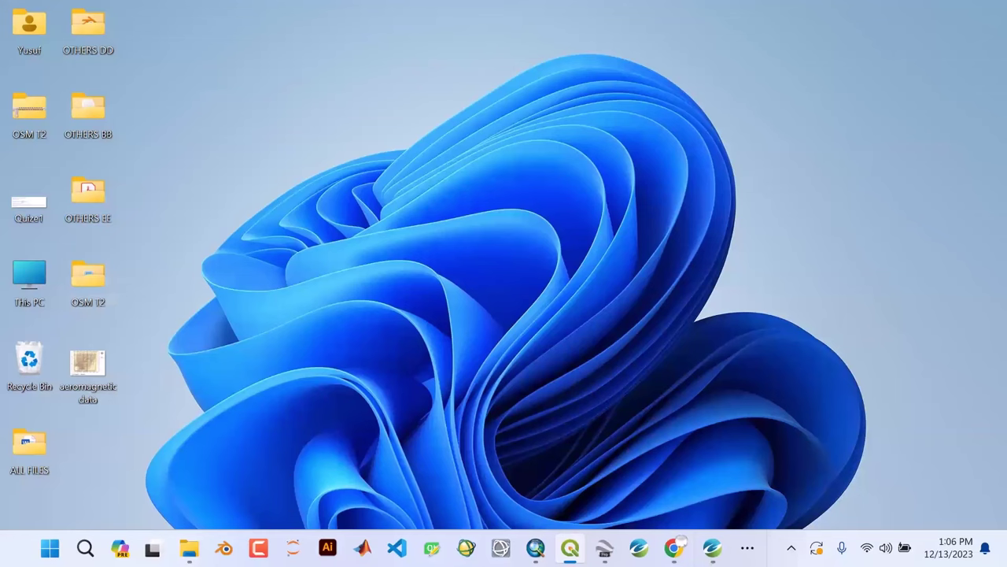
click(189, 548)
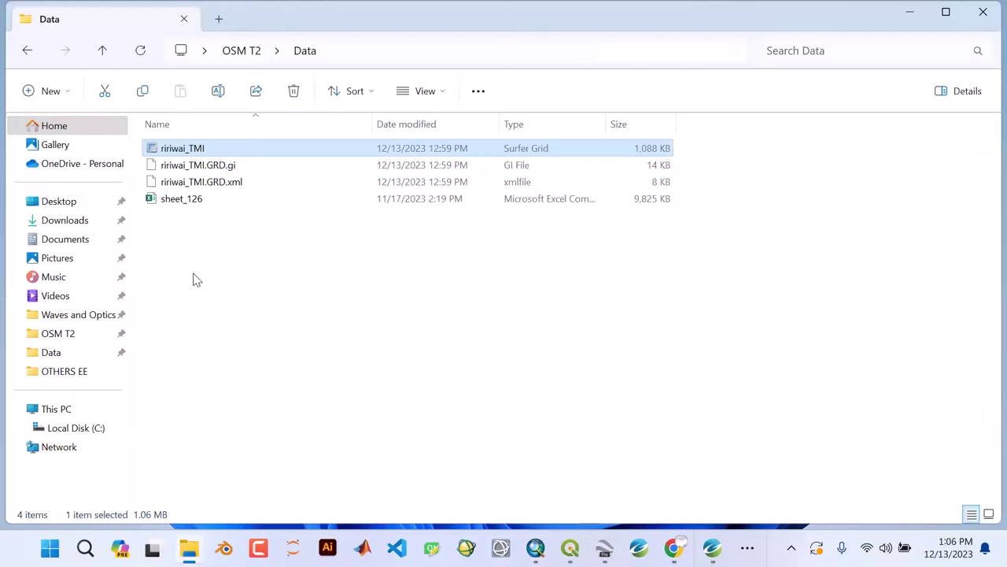
click(103, 52)
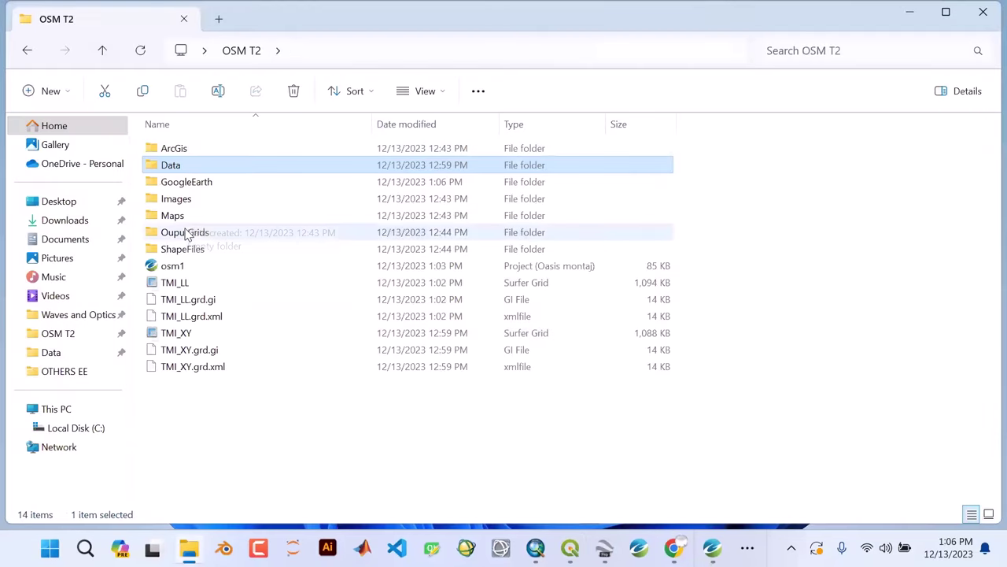
double_click(173, 186)
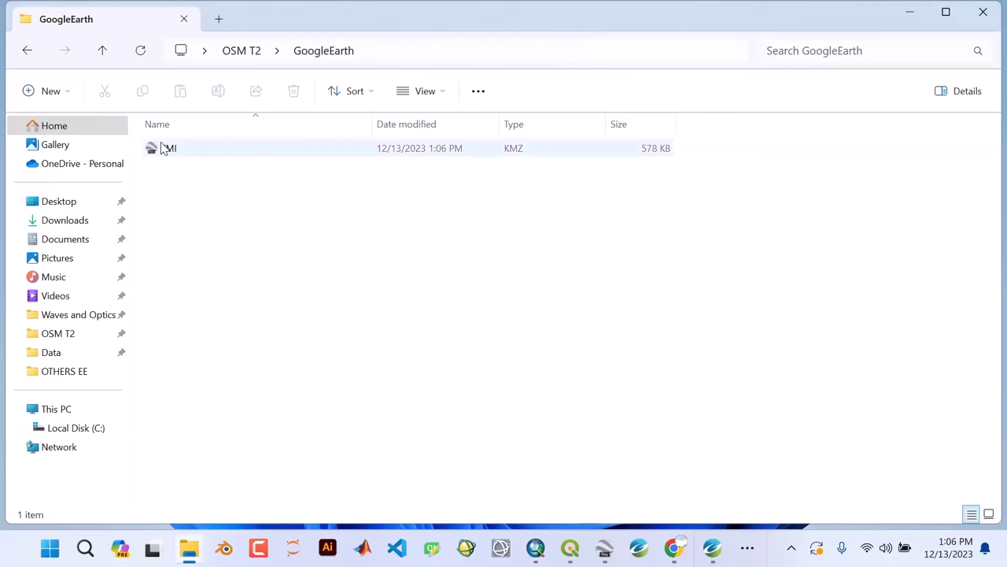
right_click(163, 148)
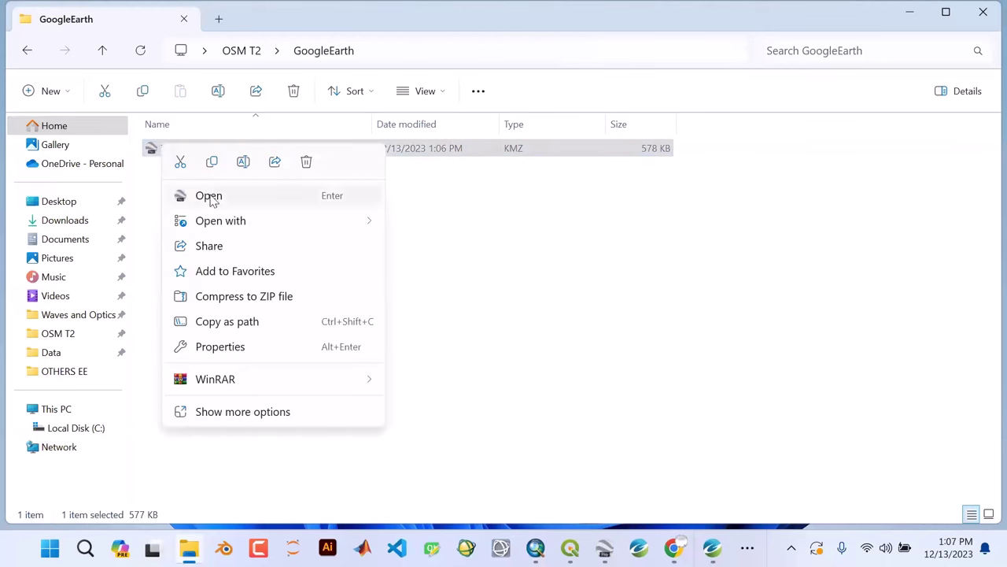
click(211, 197)
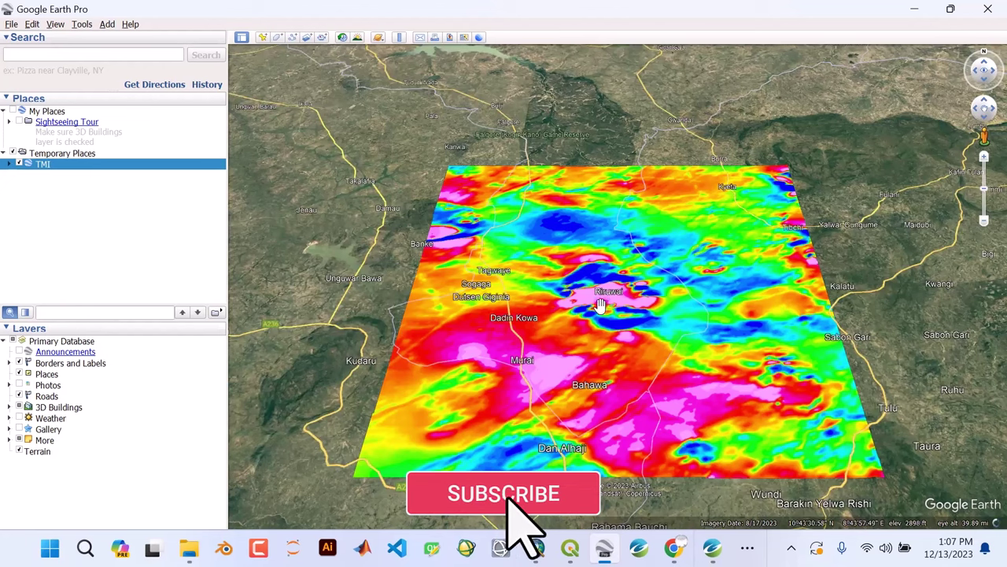
scroll(610, 296, up, 3)
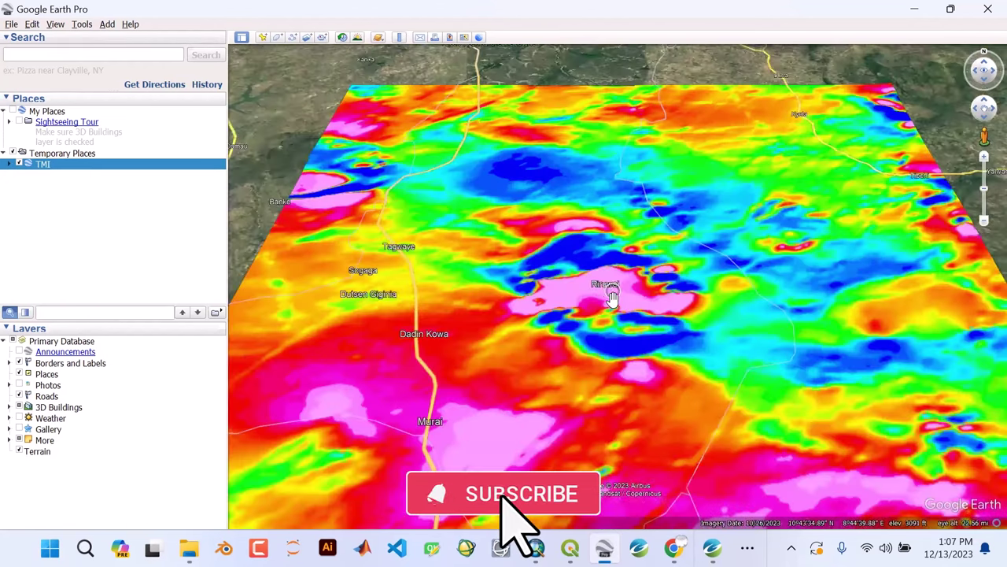
scroll(602, 288, up, 2)
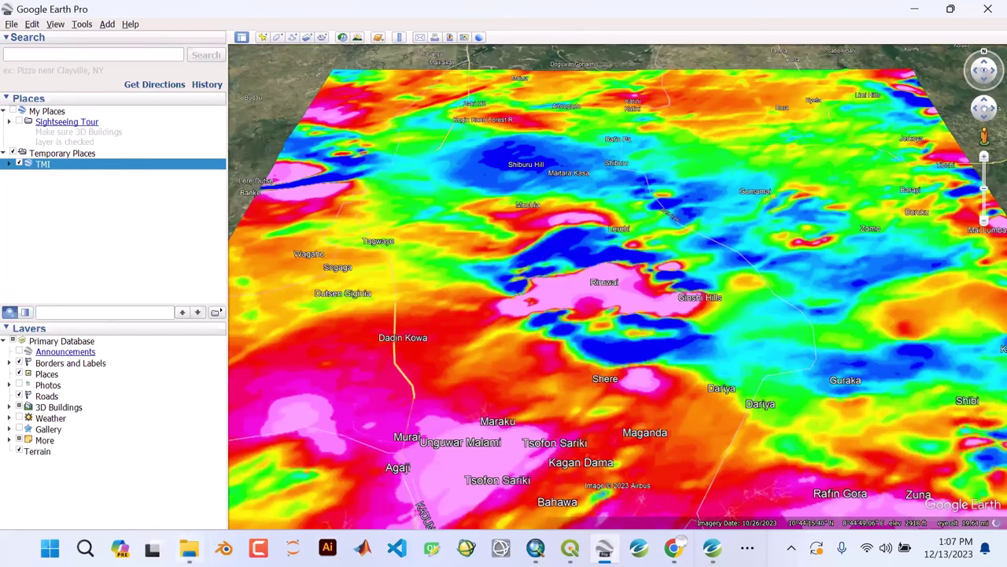
- Check the ririwai_TMI source grid in the OSM T2 Data folder and return to Google Earth Pro
click(189, 548)
click(101, 50)
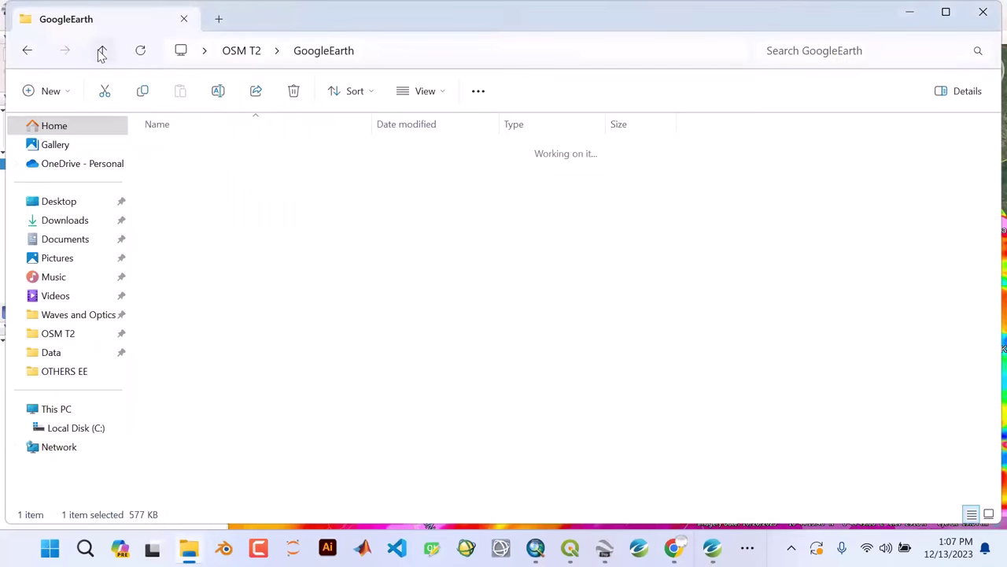
double_click(168, 165)
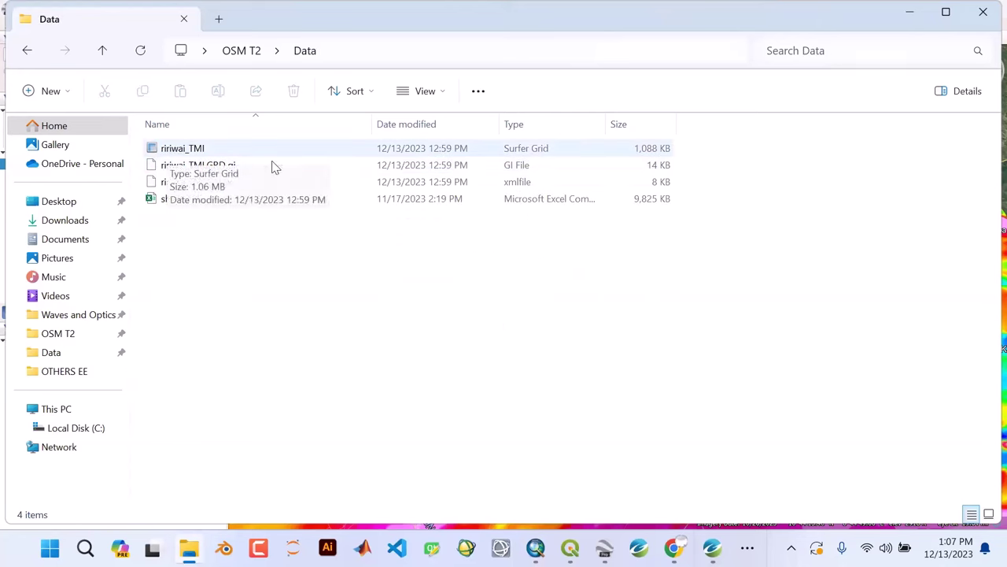
click(909, 15)
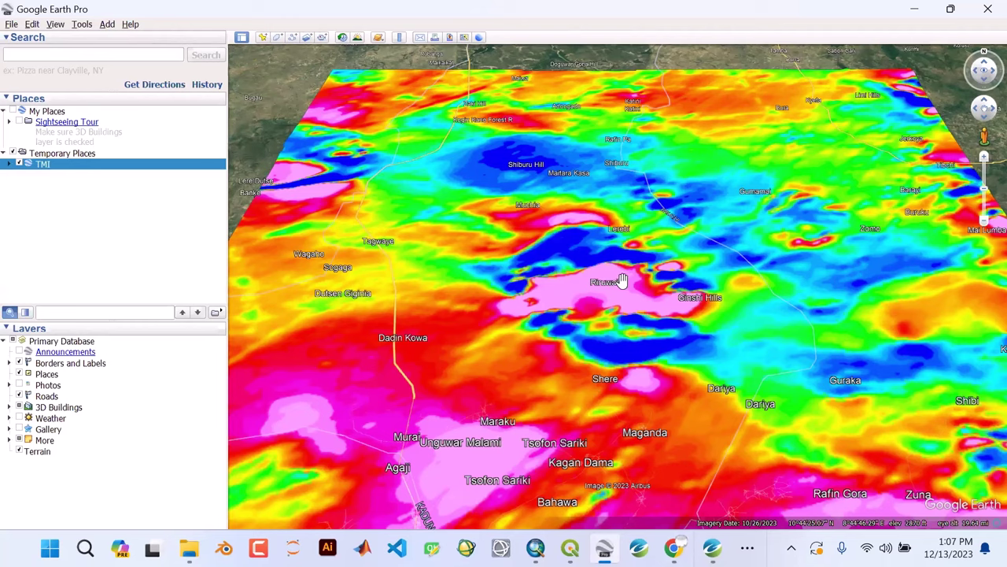
- Examine how the TMI overlay lines up with places and roads around Riruwai, Dadin Kowa and Maraku
scroll(614, 282, down, 3)
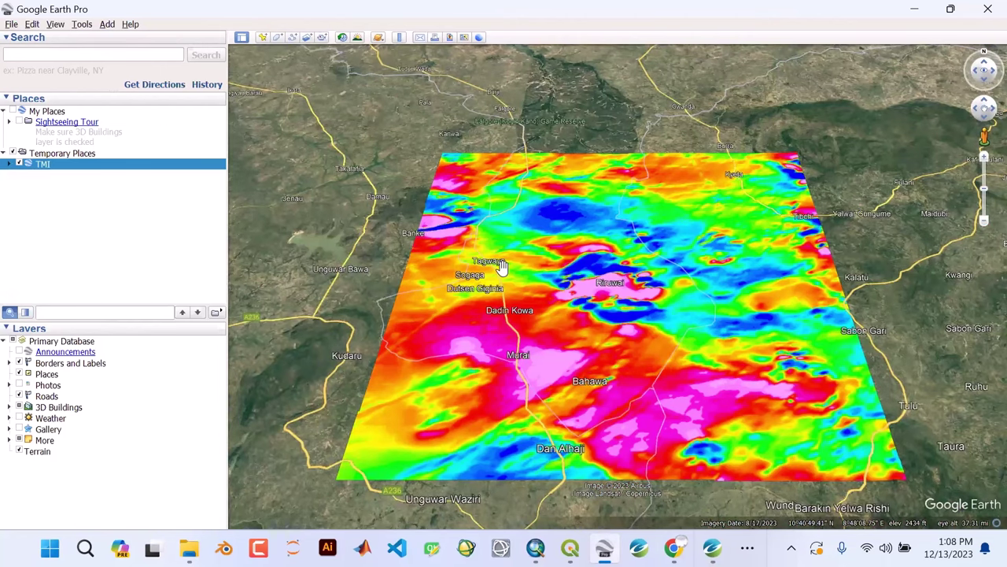
scroll(502, 267, up, 3)
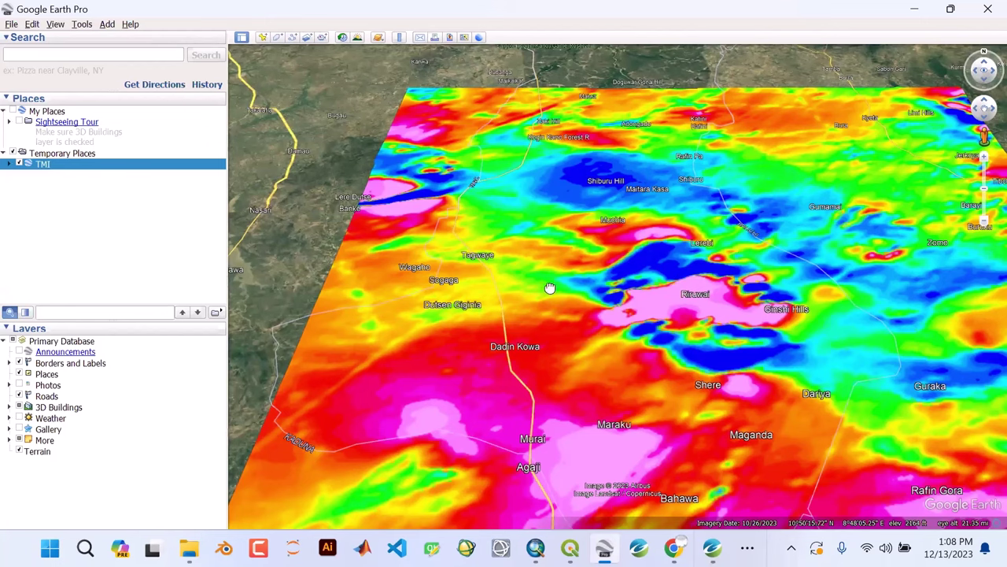
drag(549, 288, 510, 231)
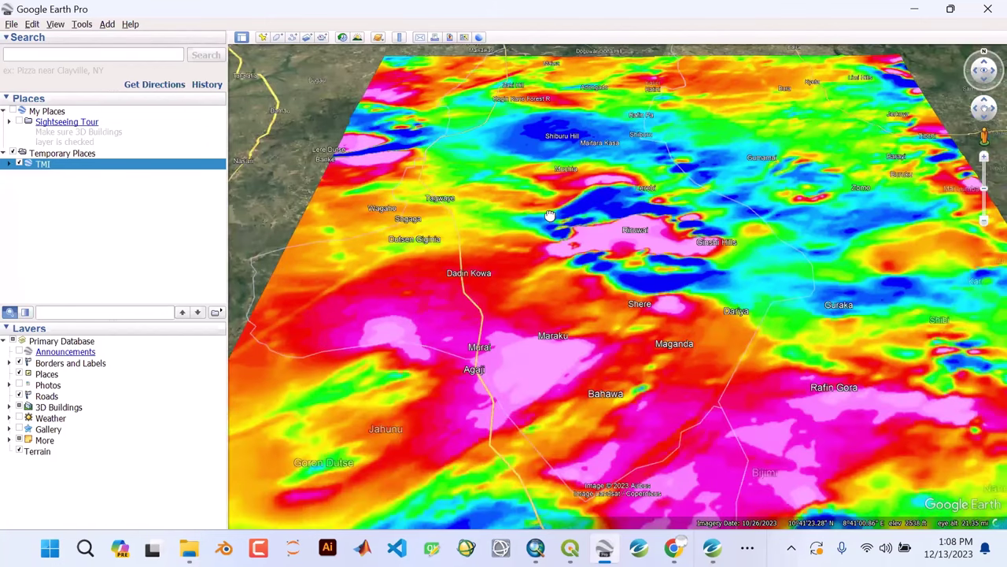
scroll(546, 236, down, 1)
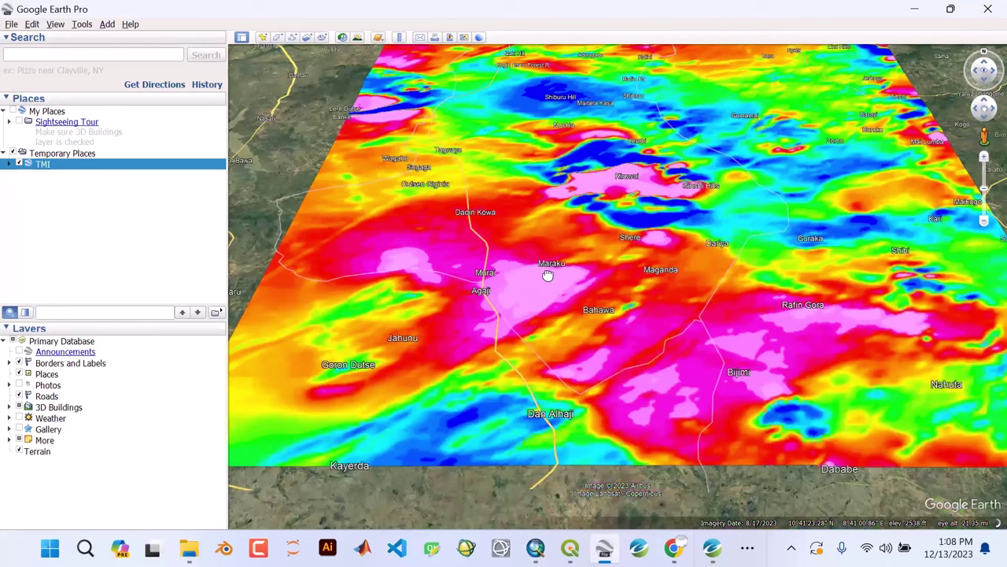
scroll(531, 212, down, 1)
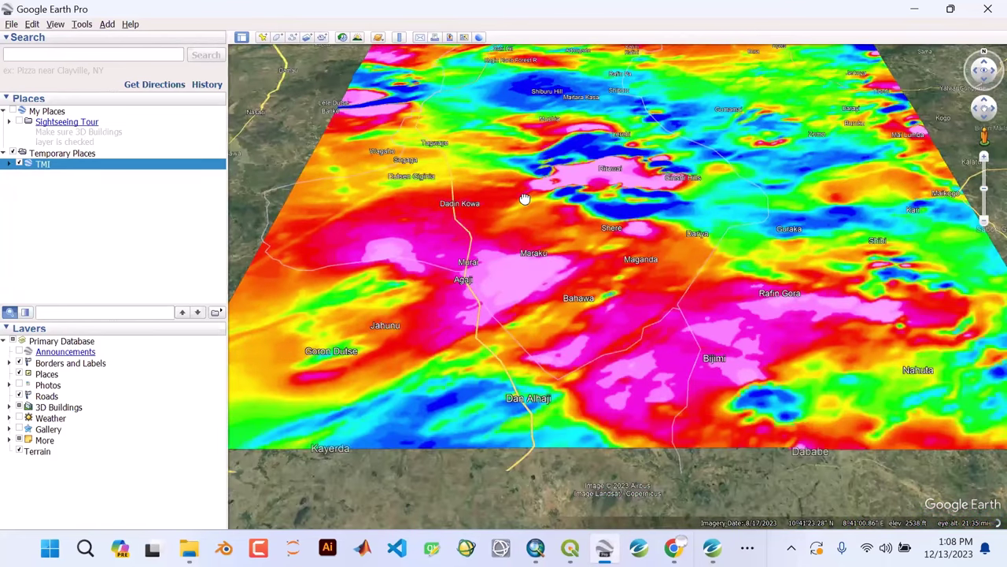
scroll(532, 212, up, 1)
scroll(544, 257, up, 1)
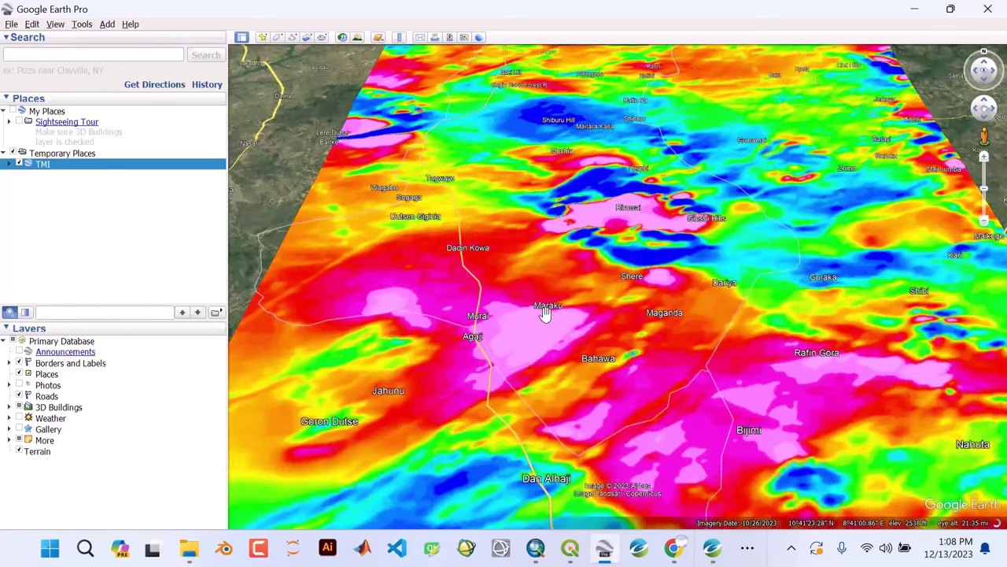
- Examine the TMI overlay from Shiburu Hill and Riruwai across to Guraka and Dan Alhaji, including its full extent
scroll(496, 181, down, 1)
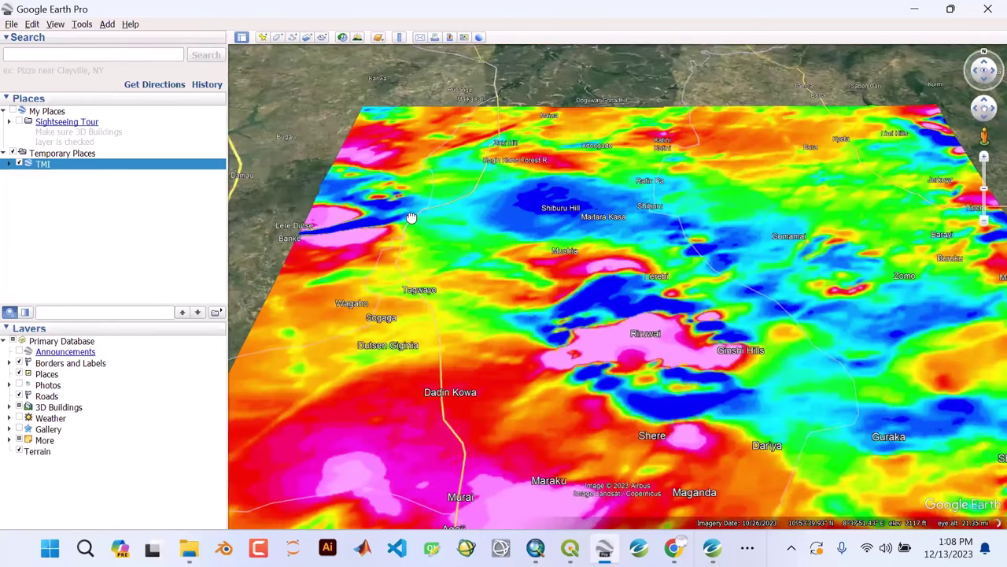
scroll(538, 242, up, 1)
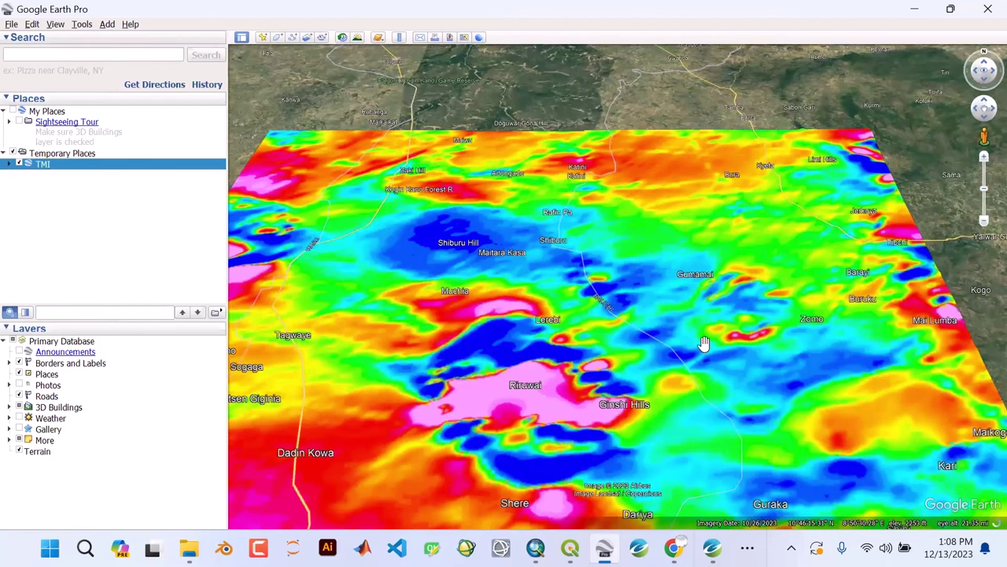
drag(704, 343, 561, 255)
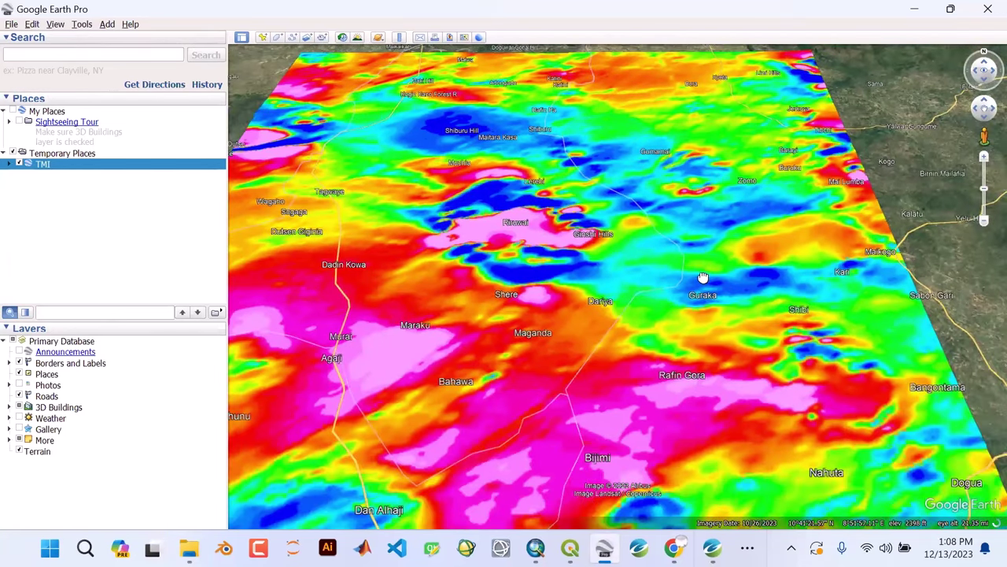
drag(703, 277, 571, 278)
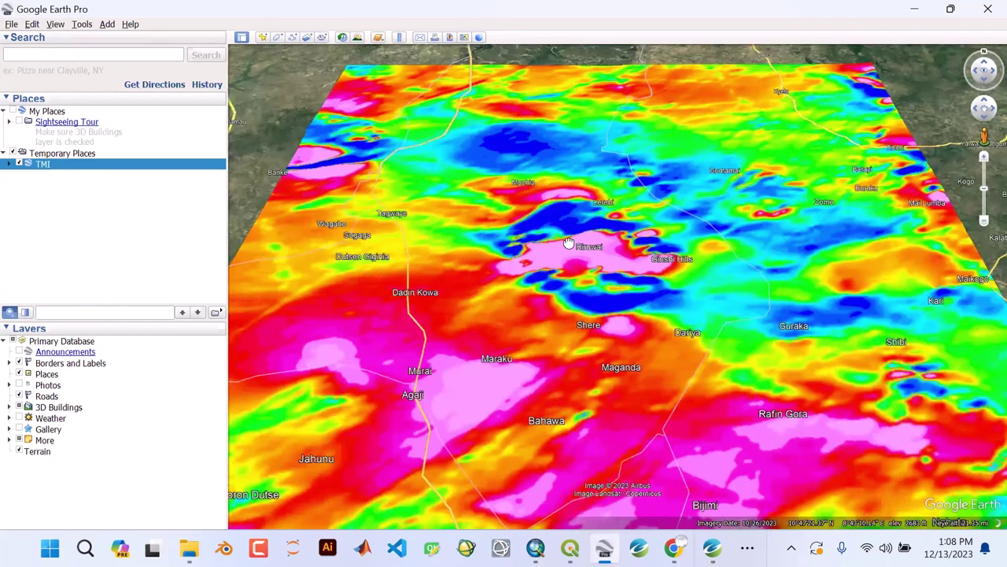
drag(568, 243, 480, 272)
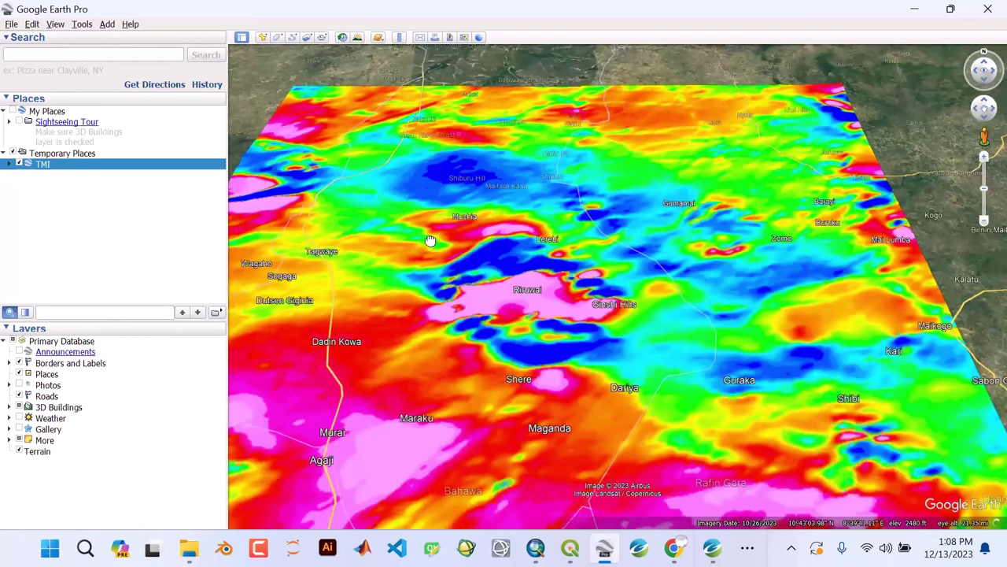
drag(431, 240, 451, 196)
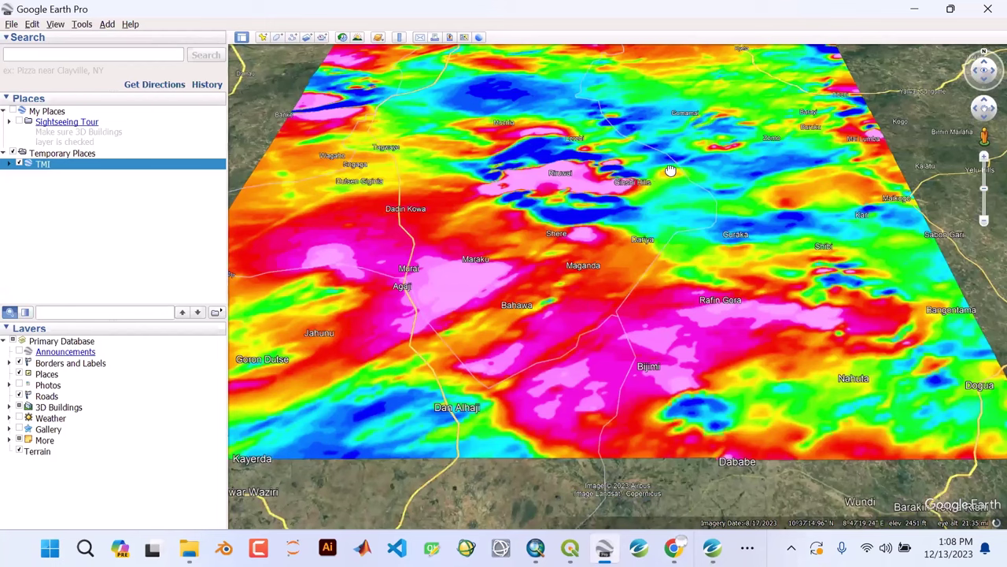
drag(669, 170, 663, 241)
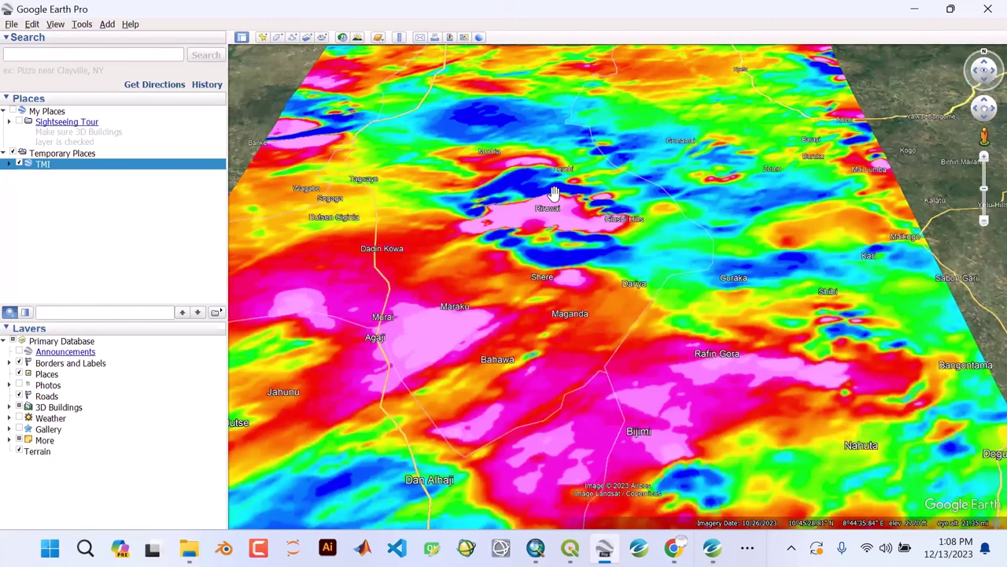
scroll(554, 192, down, 2)
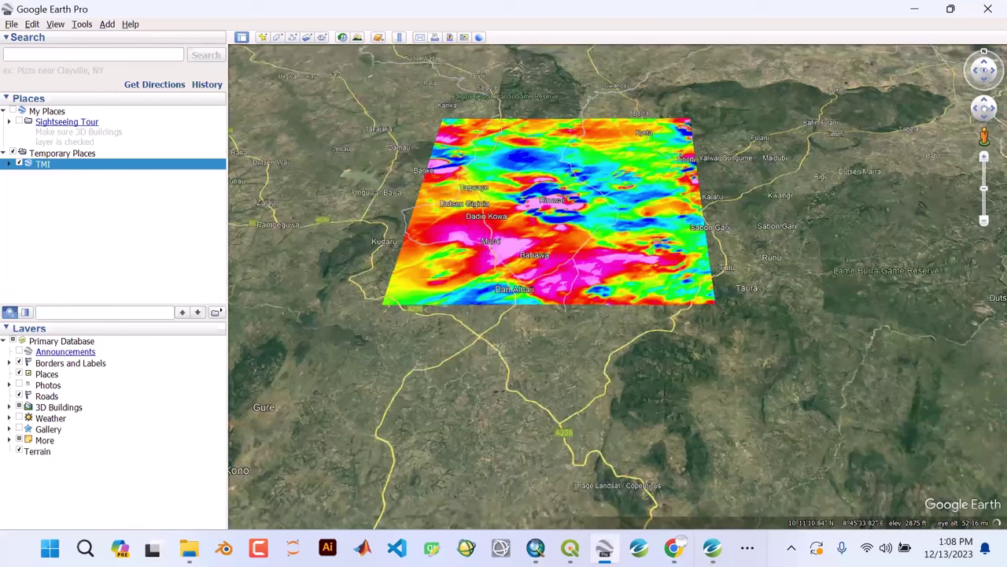
- Switch to QGIS and open the Data Source Manager for raster data
mouse_move(535, 548)
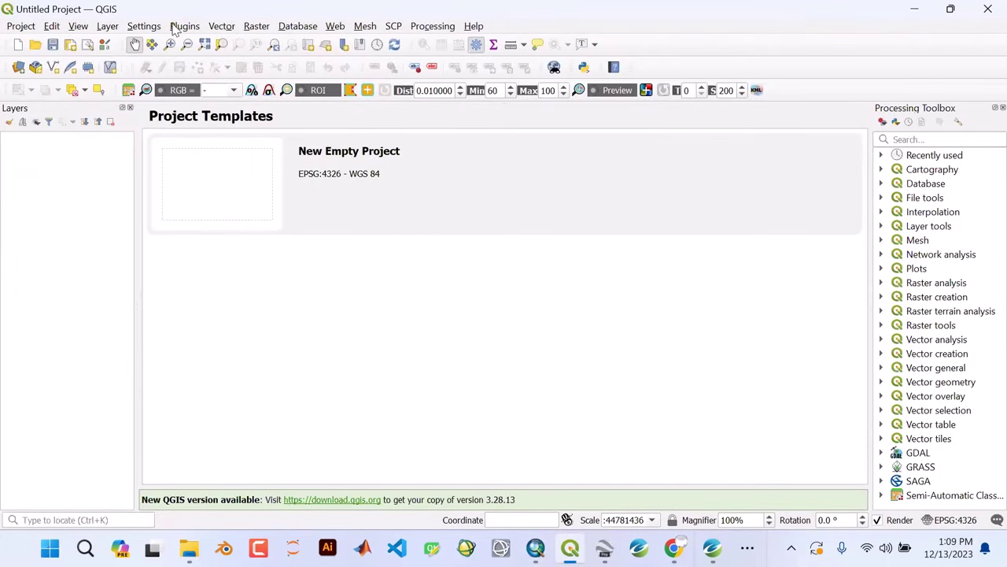
click(106, 28)
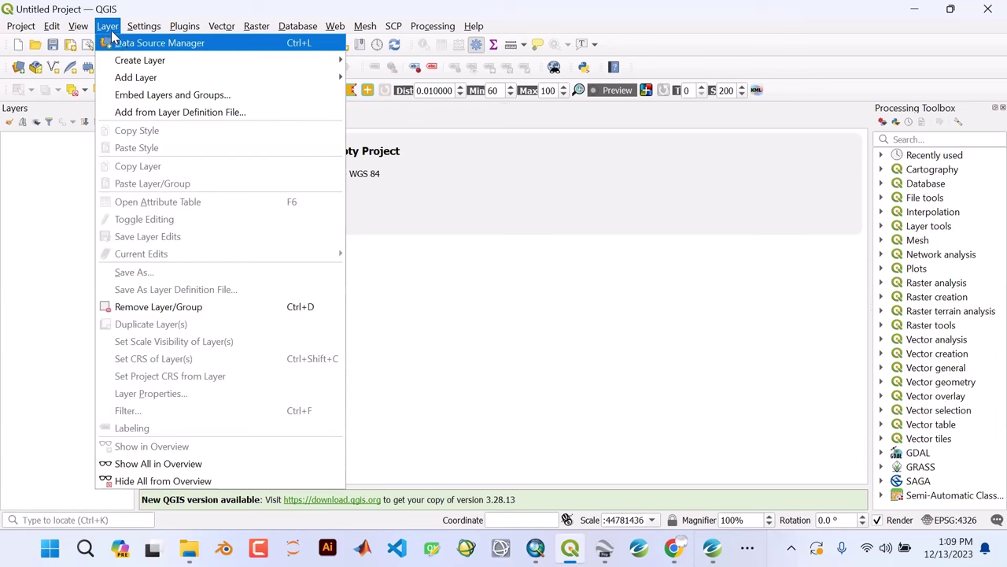
click(122, 44)
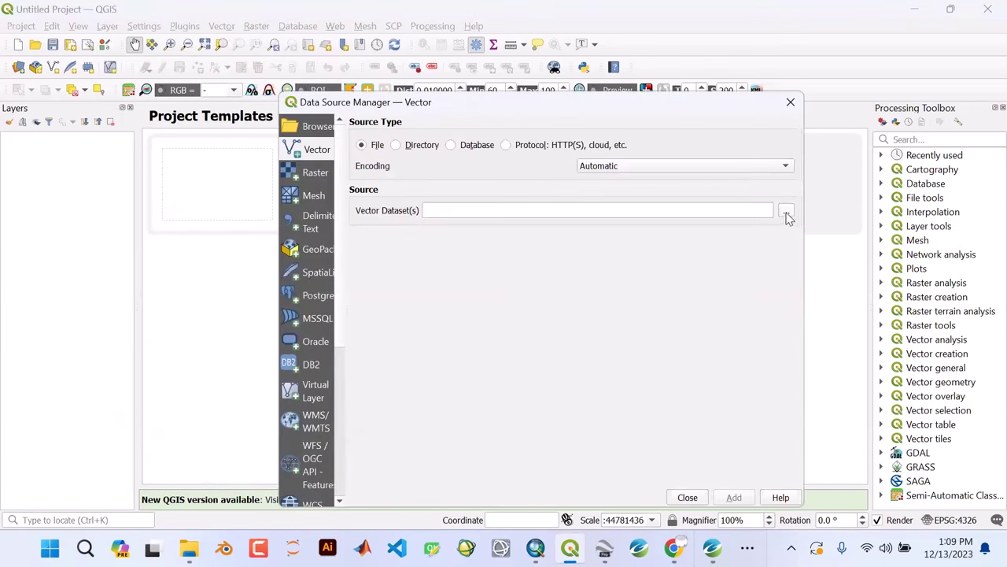
click(318, 174)
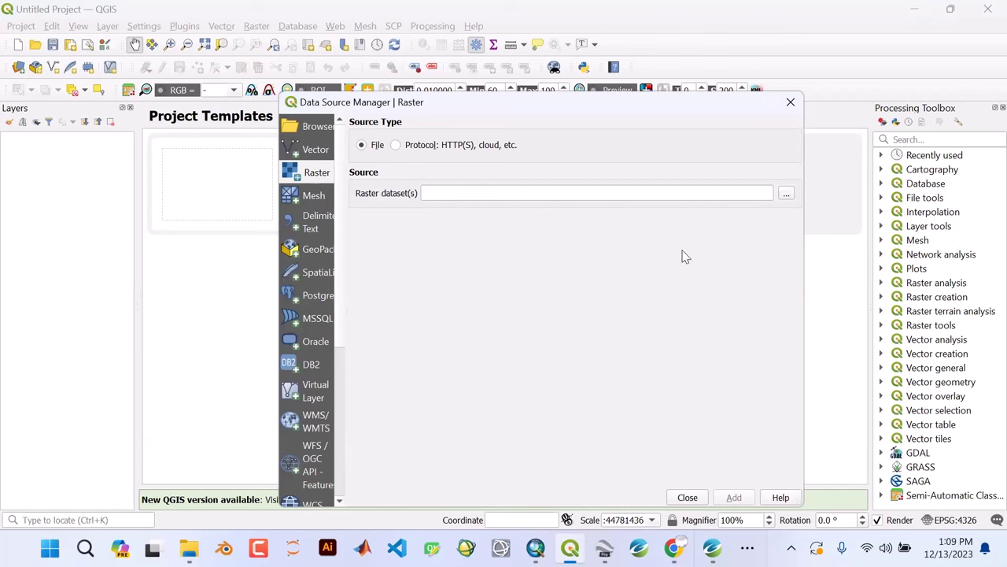
- Try to add TMI.kmz from the OSM T2 GoogleEarth folder as a raster layer
click(785, 194)
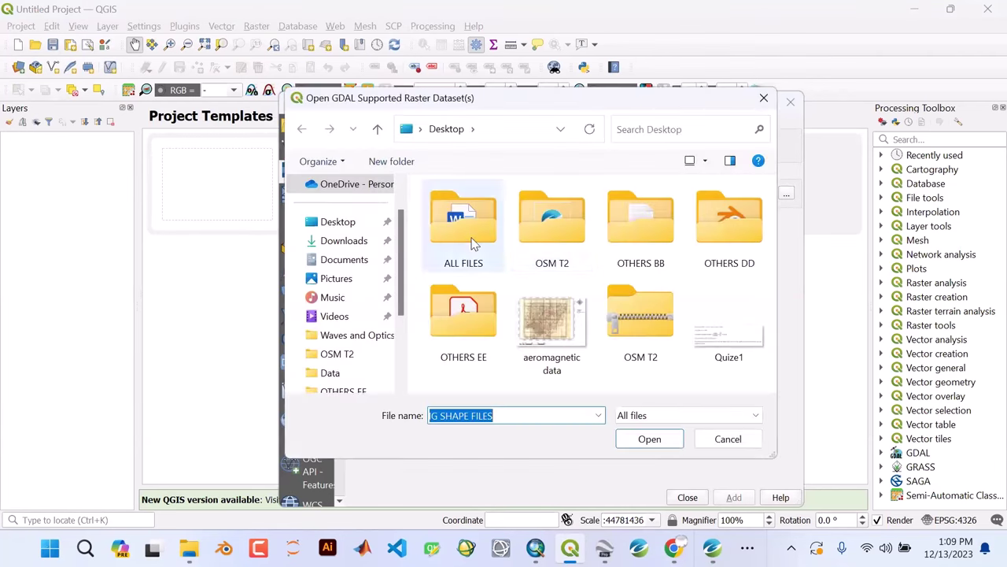
double_click(566, 240)
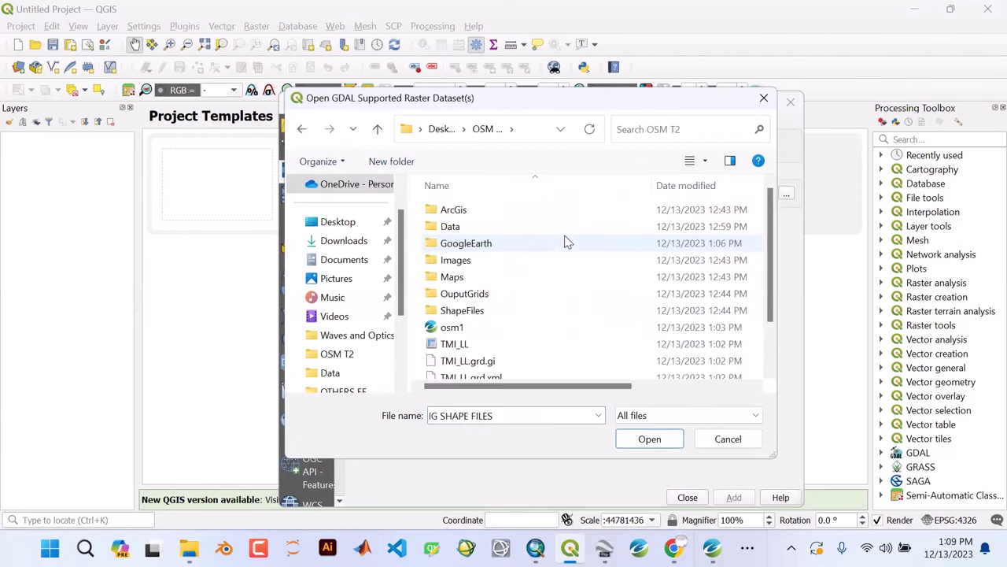
click(464, 245)
double_click(463, 246)
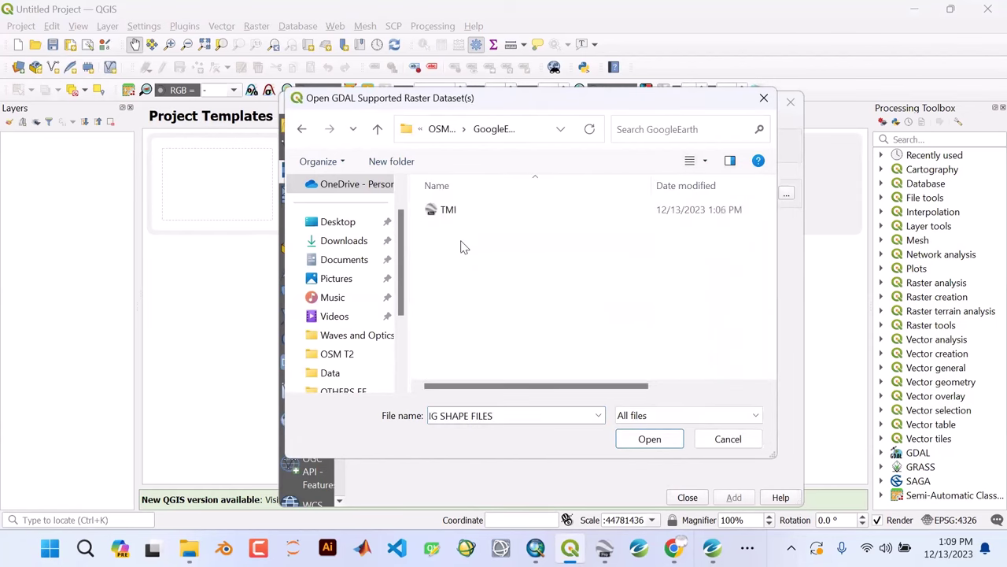
click(446, 214)
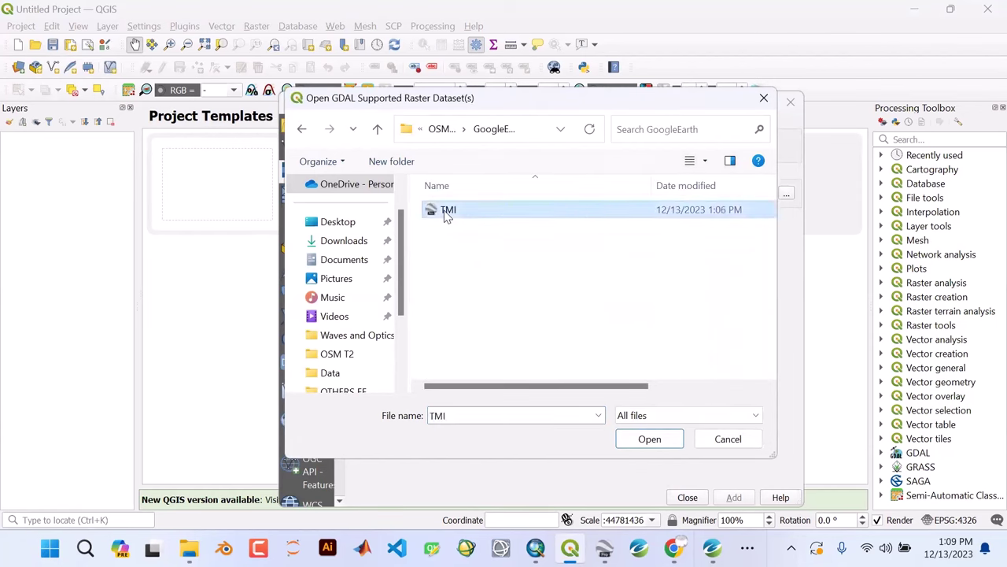
click(650, 439)
click(739, 498)
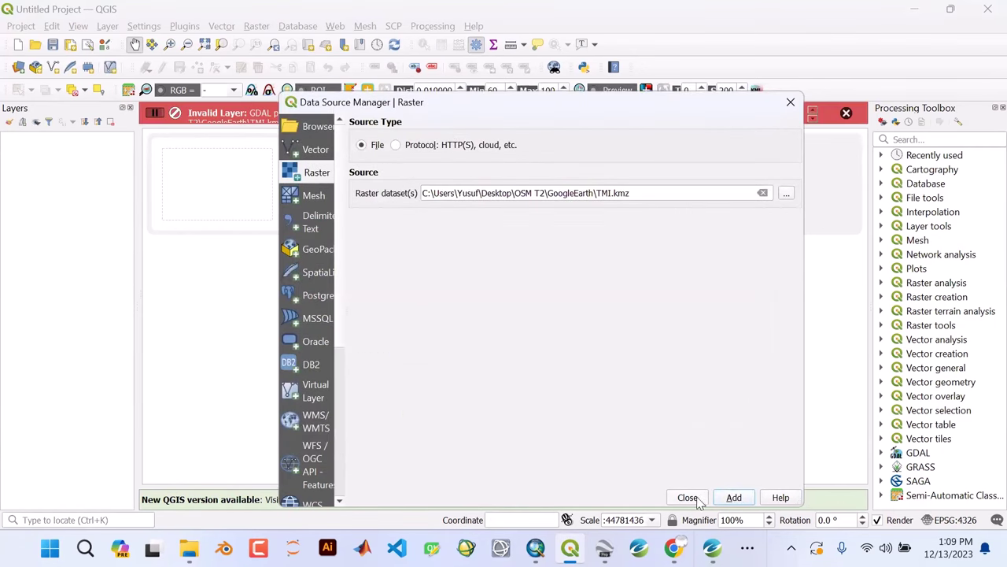
click(687, 498)
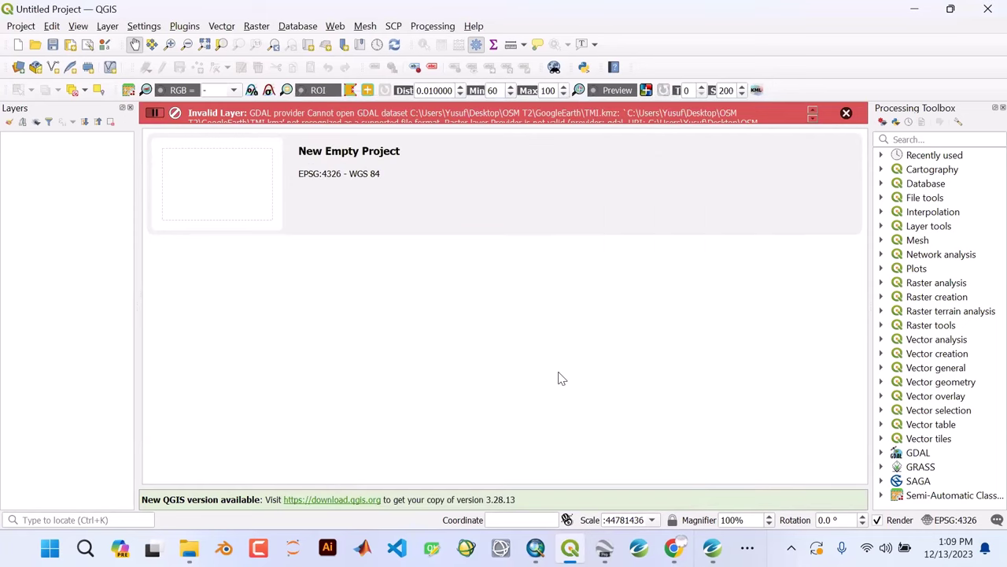
click(846, 113)
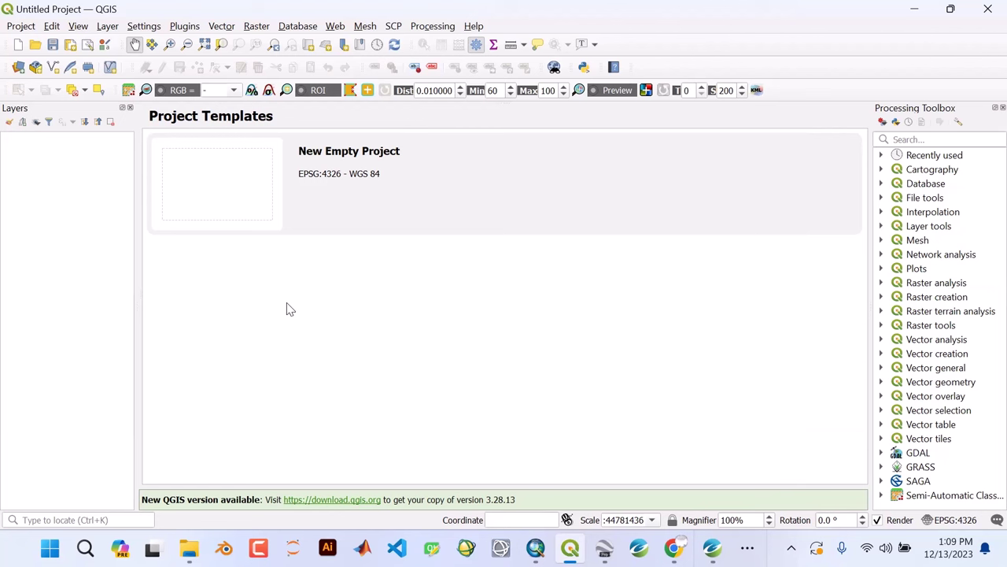
- Switch to Oasis montaj and save the osm1 project
mouse_move(605, 548)
click(712, 549)
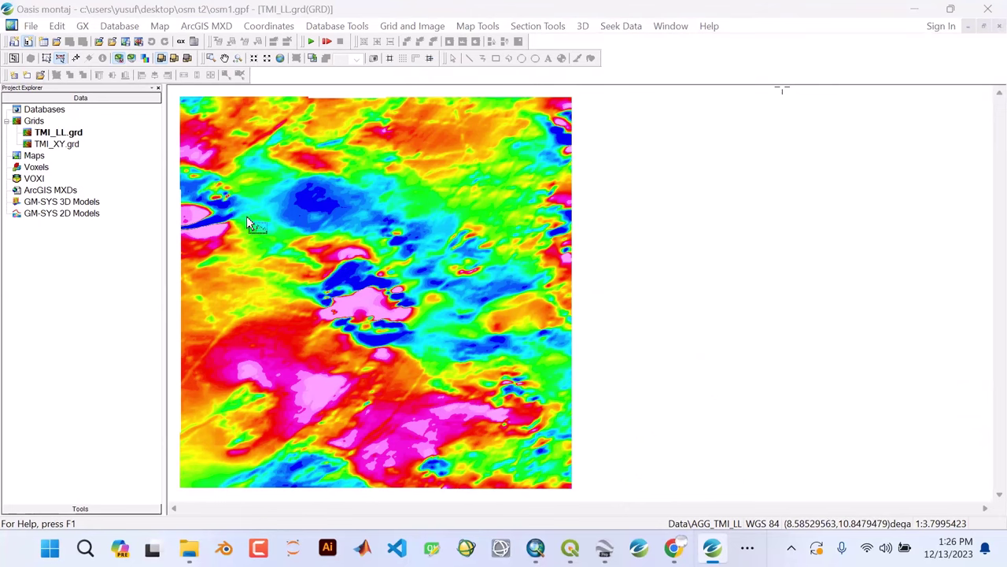
click(31, 27)
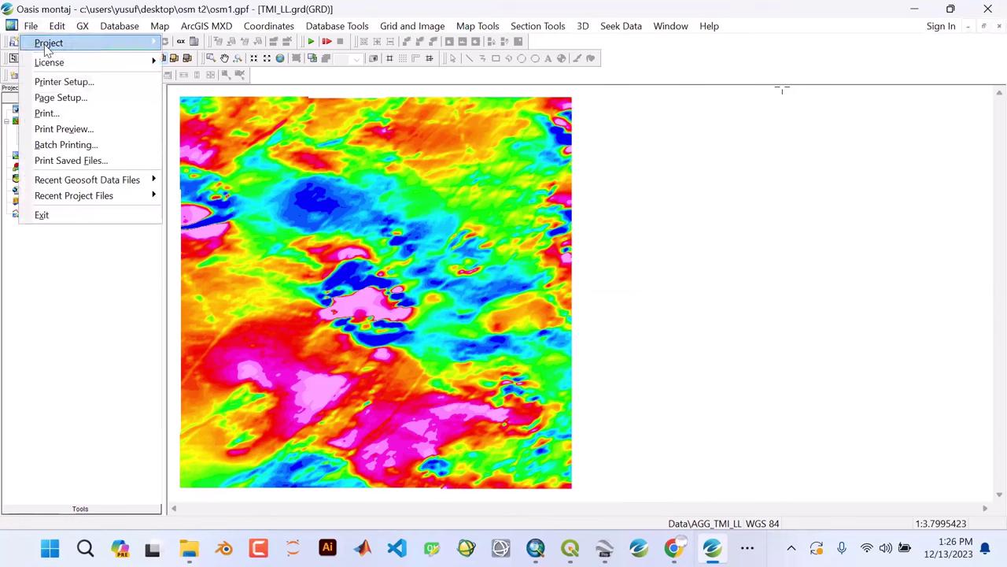
mouse_move(44, 43)
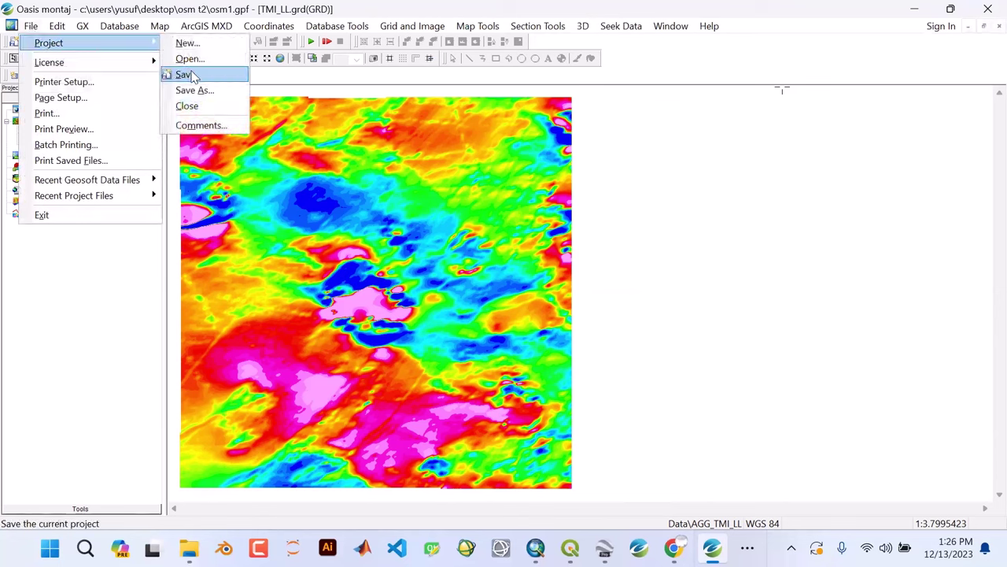
click(409, 316)
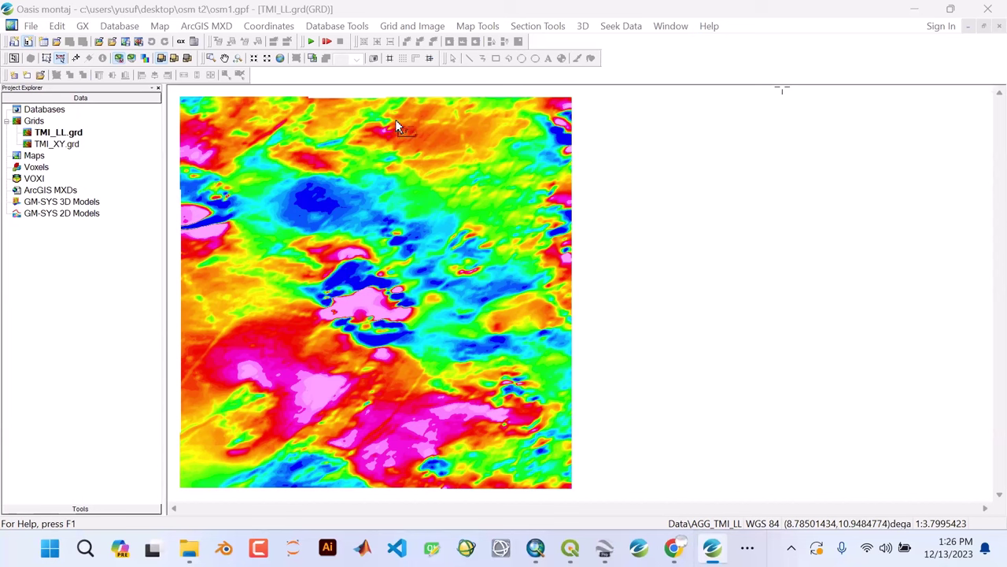
click(31, 26)
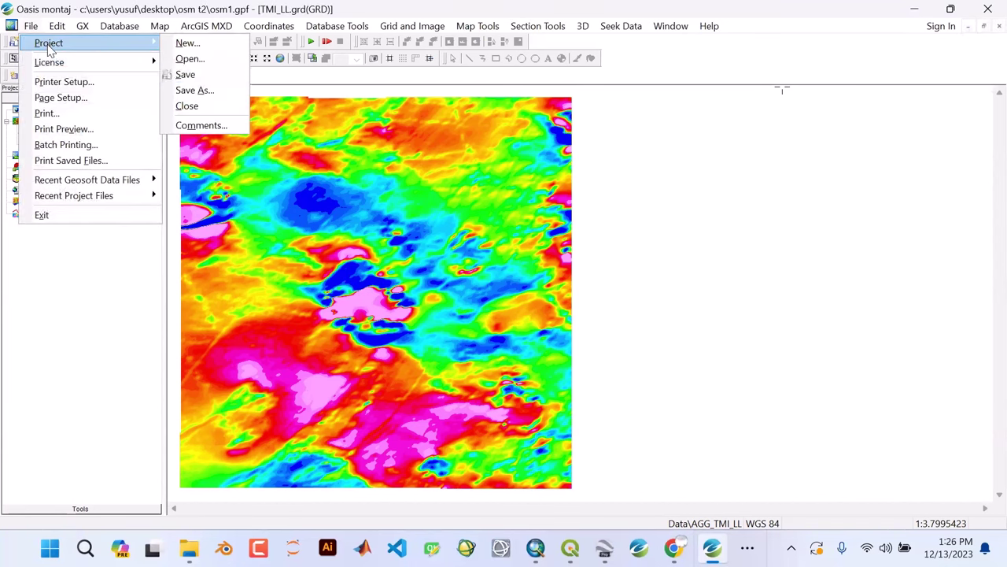
click(178, 76)
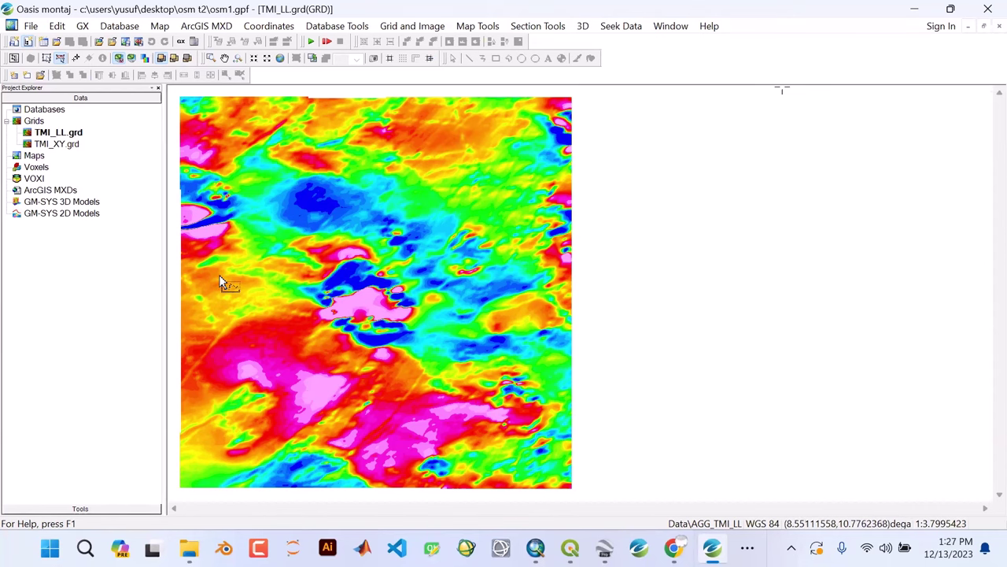
click(30, 26)
mouse_move(48, 44)
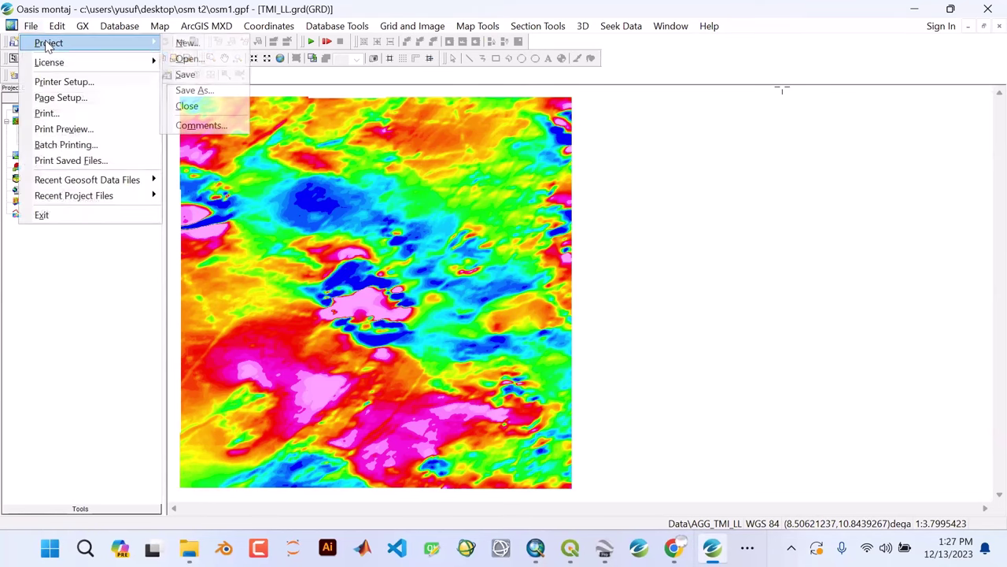
click(199, 76)
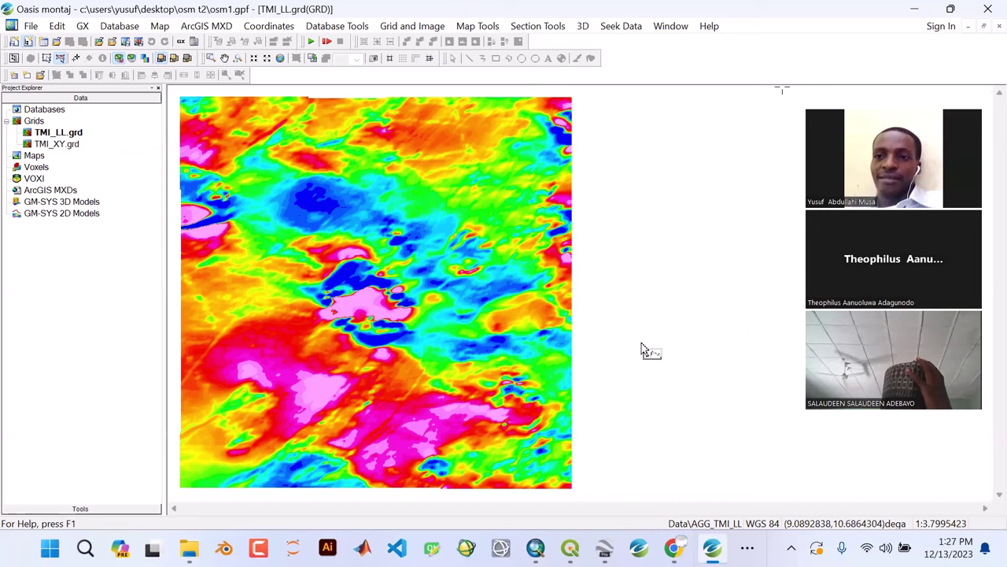
- Start a new map and take its data range from the TMI_LL.grd grid
click(161, 28)
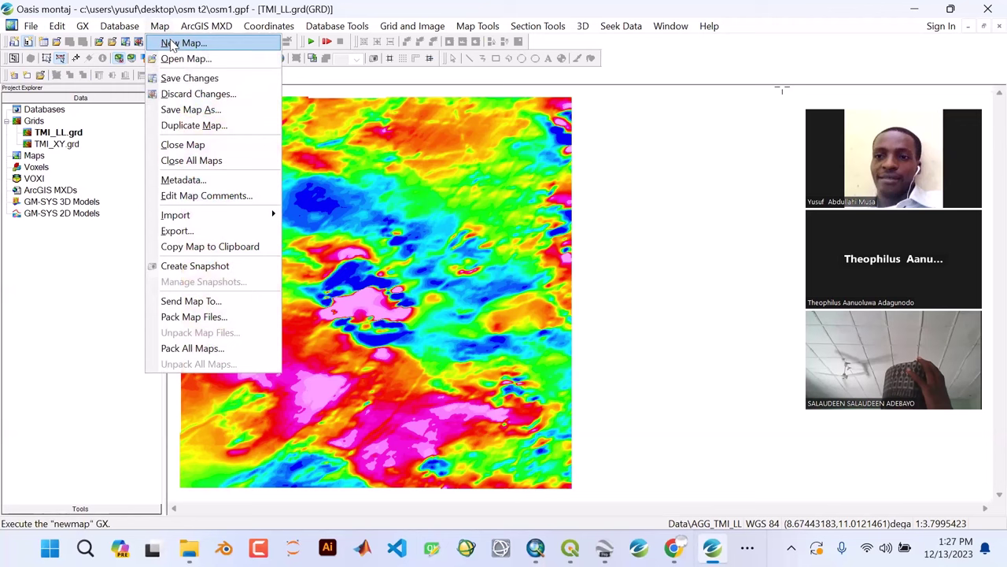
click(172, 46)
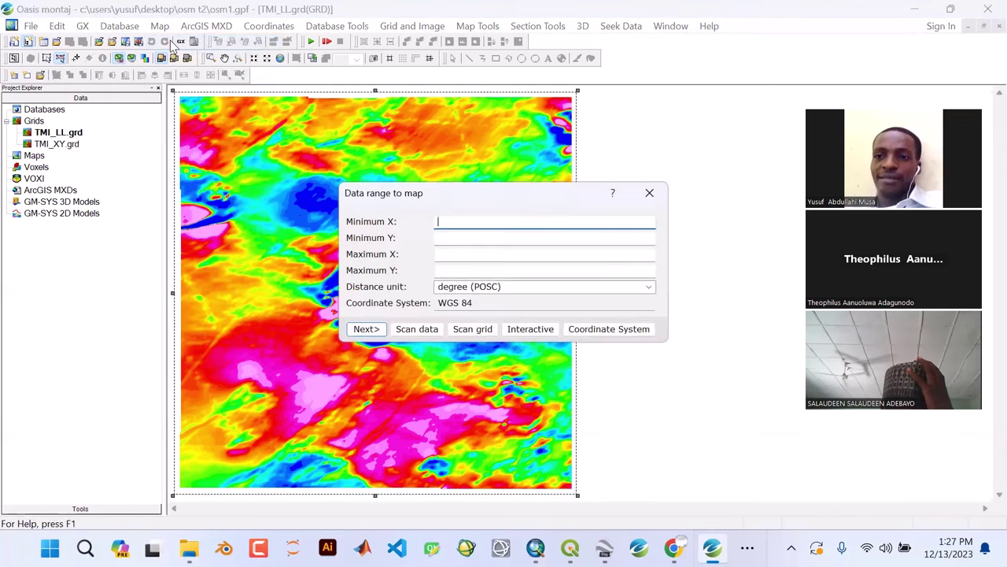
drag(476, 198, 393, 155)
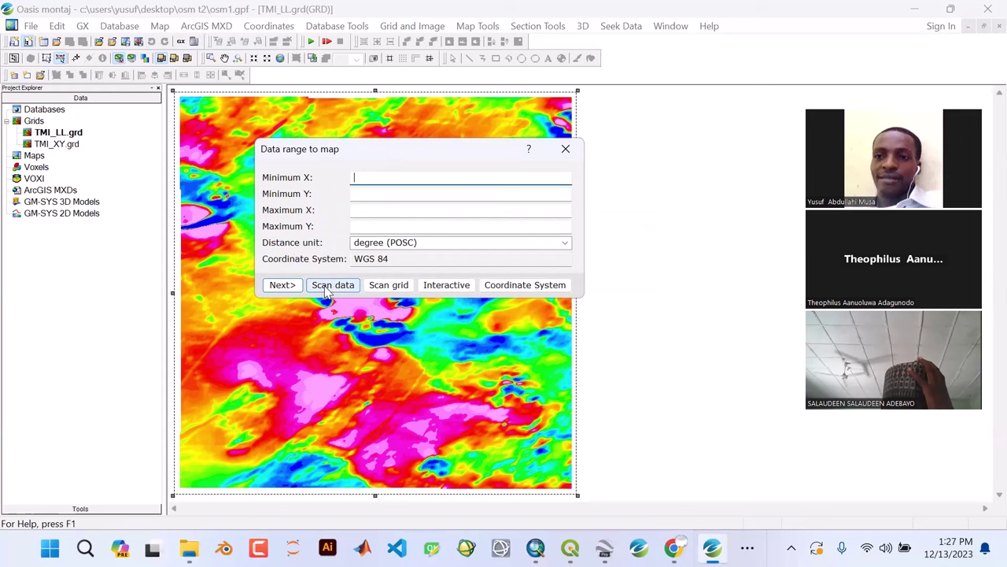
click(384, 287)
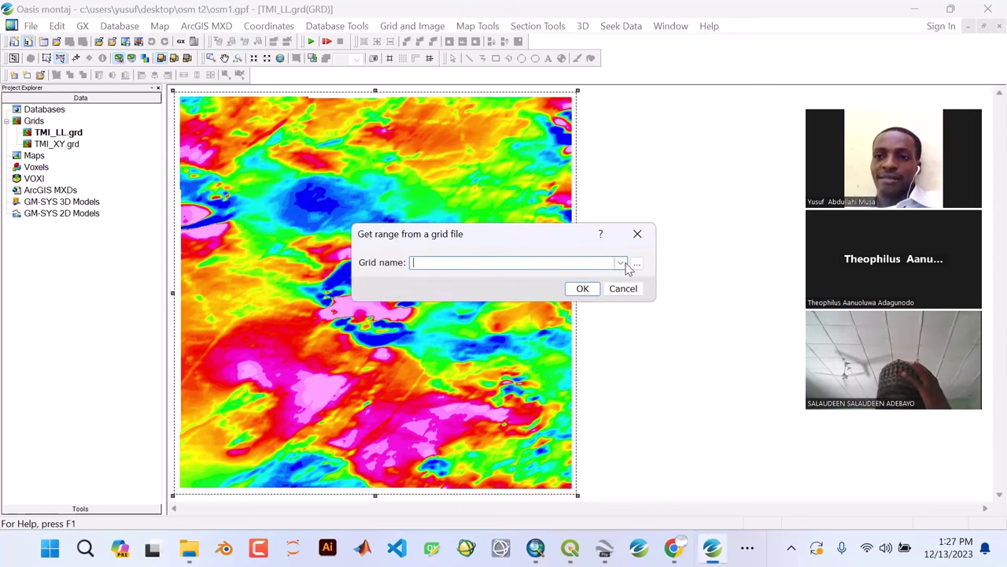
click(619, 264)
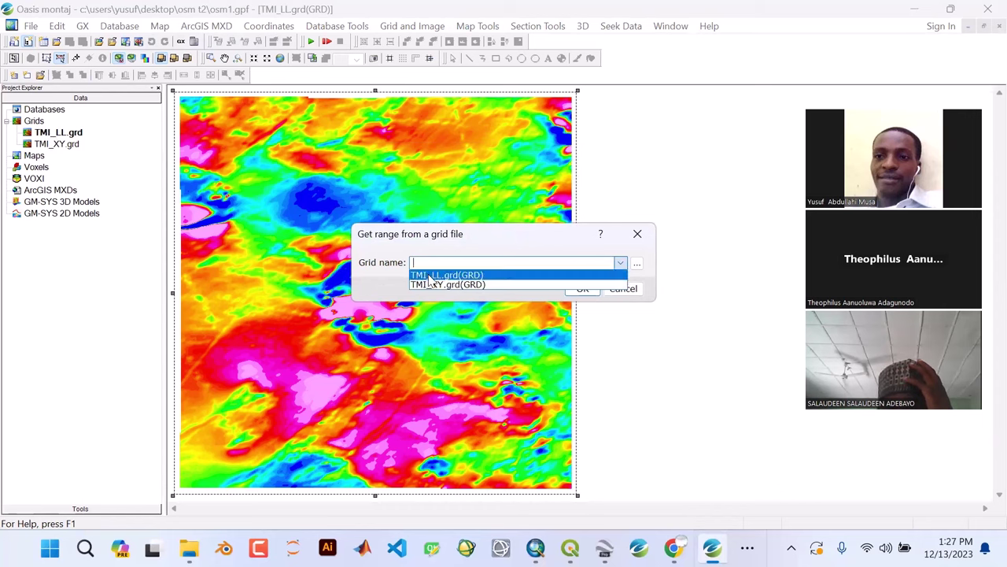
click(453, 274)
click(582, 288)
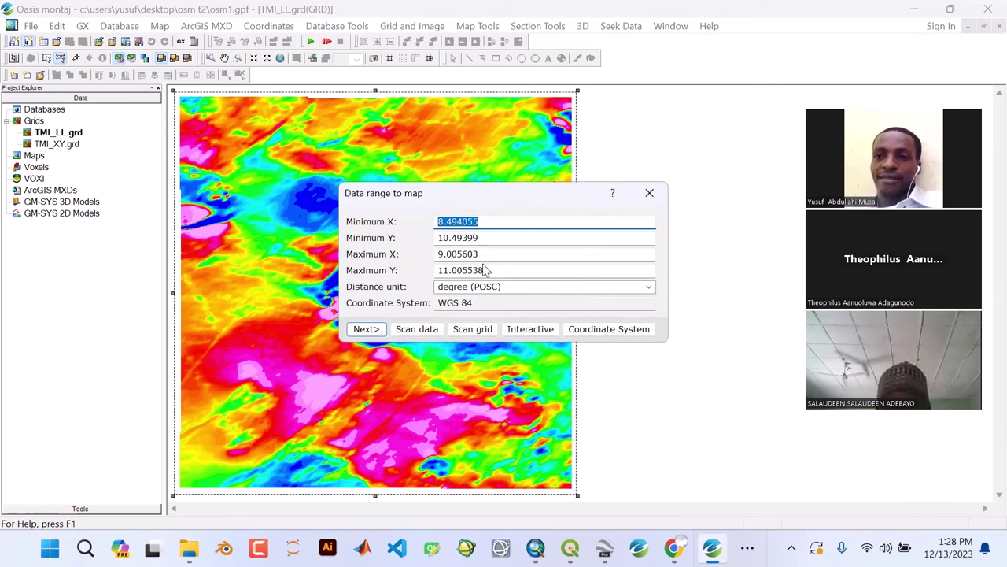
- Accept the data range and create a map named TMI with the landscape letter template and a calculated scale
click(368, 330)
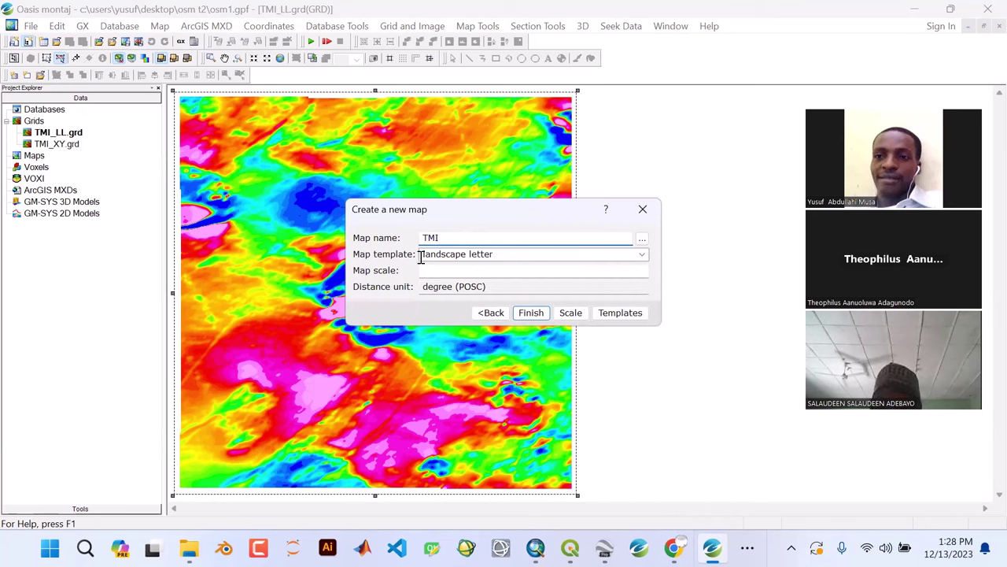
click(570, 313)
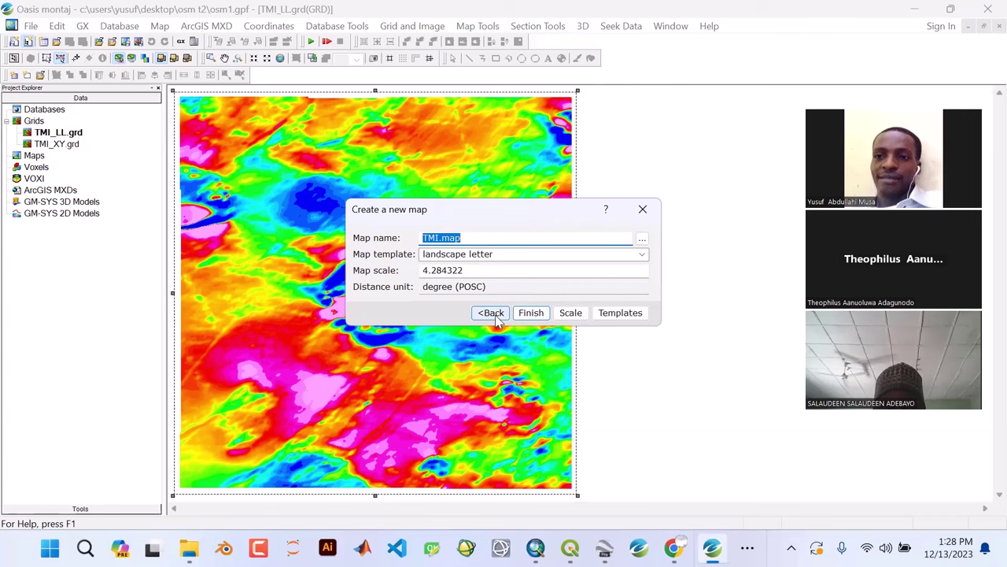
click(570, 313)
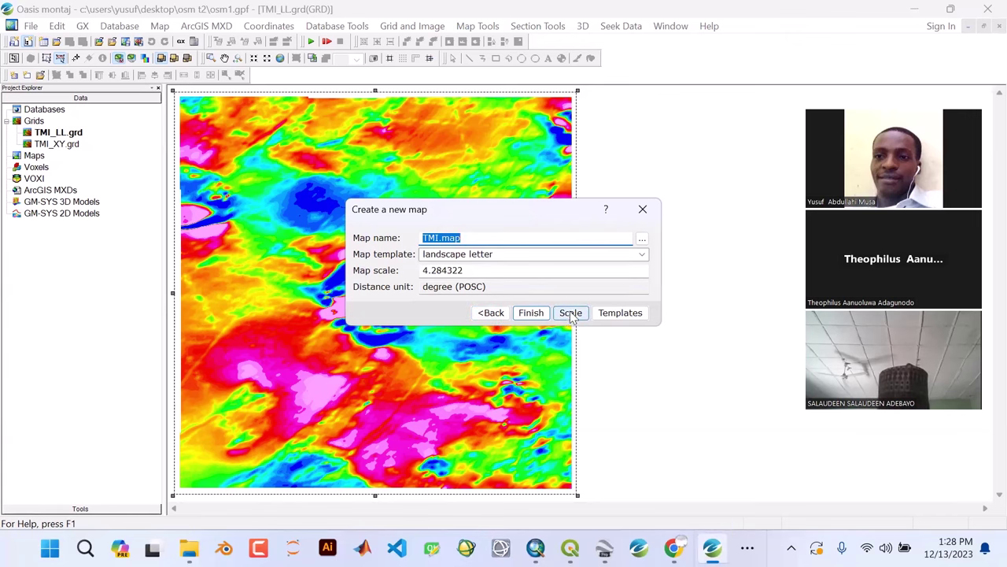
click(529, 313)
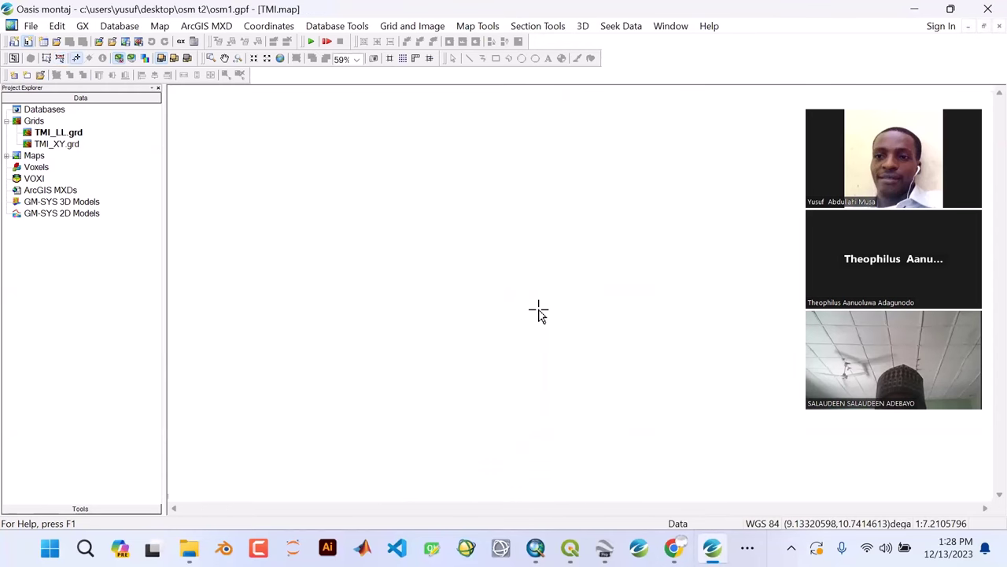
- Start a figure-style base map on the TMI map with a right margin of 5 cm and a left margin of 2 cm
click(468, 28)
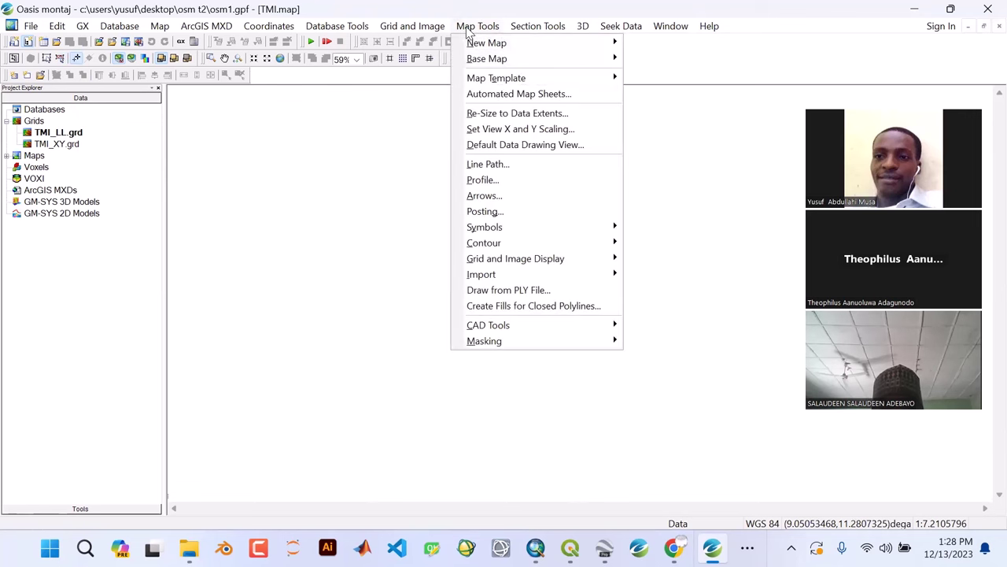
mouse_move(486, 61)
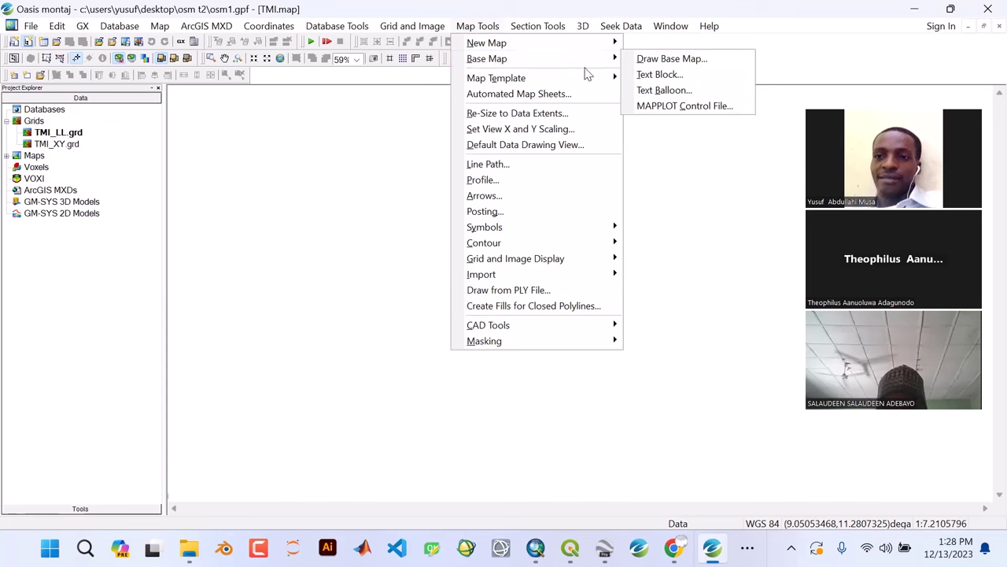
click(669, 60)
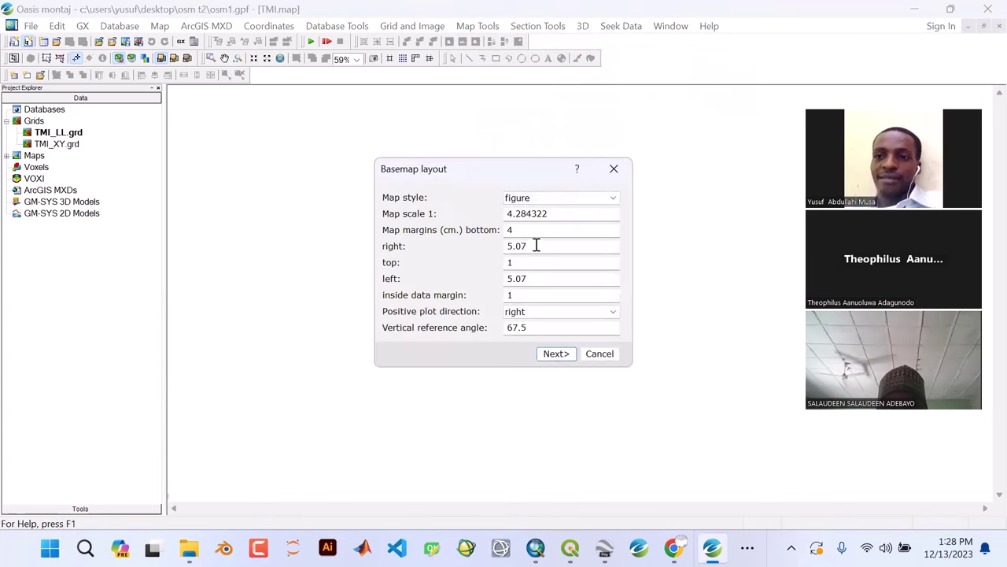
drag(535, 245, 496, 241)
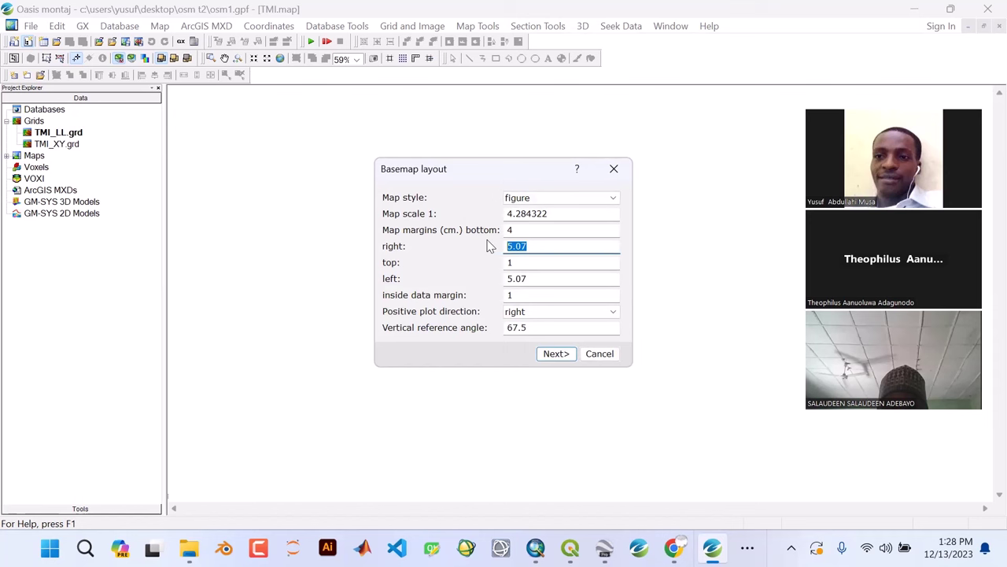
text(5)
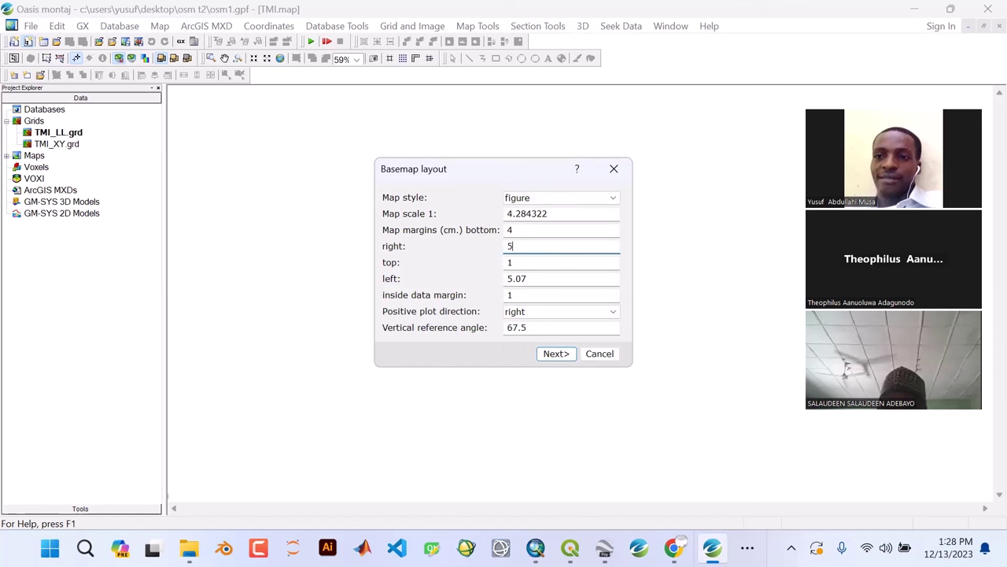
click(551, 278)
drag(540, 278, 497, 278)
text(2)
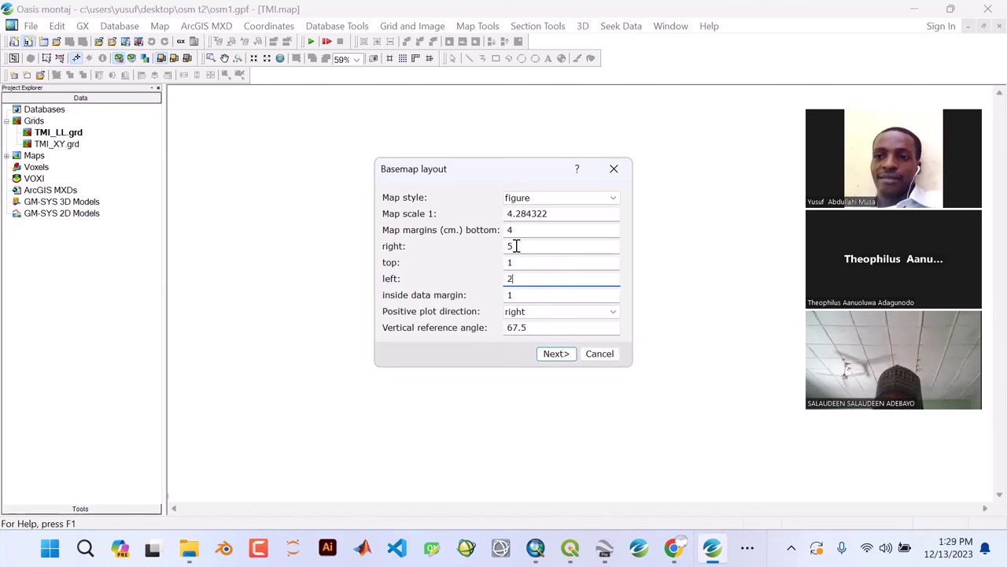
drag(516, 245, 509, 247)
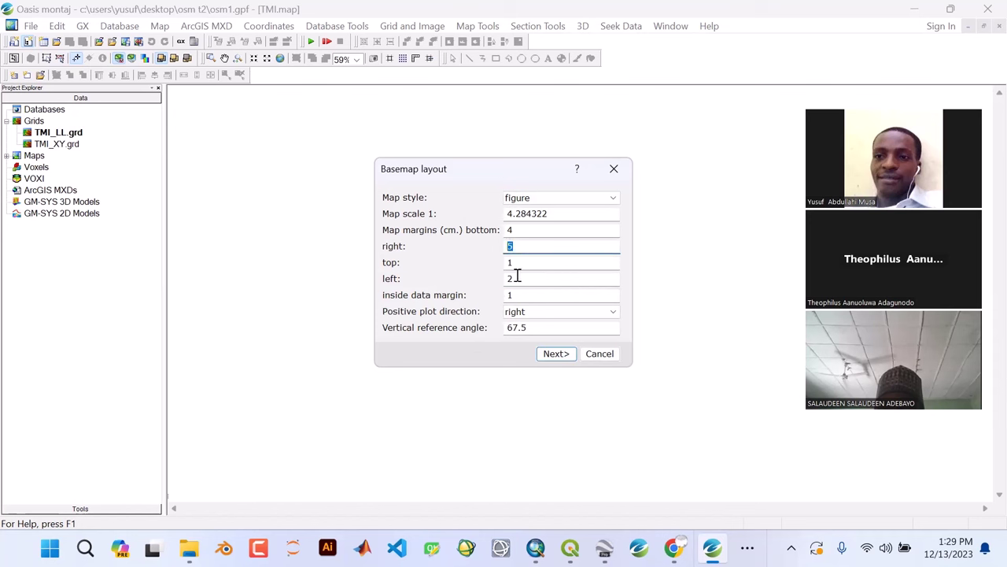
drag(518, 278, 501, 280)
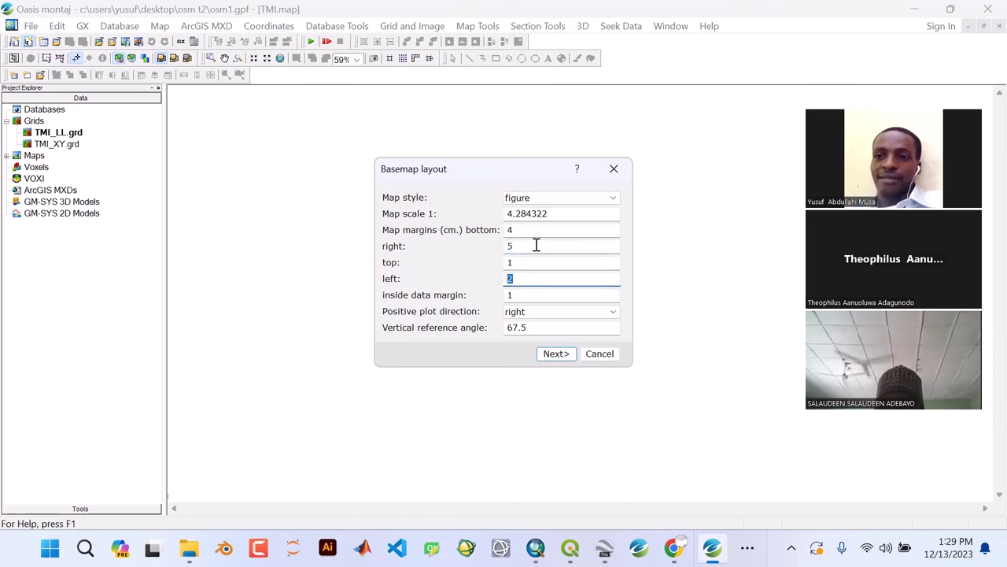
drag(536, 244, 479, 286)
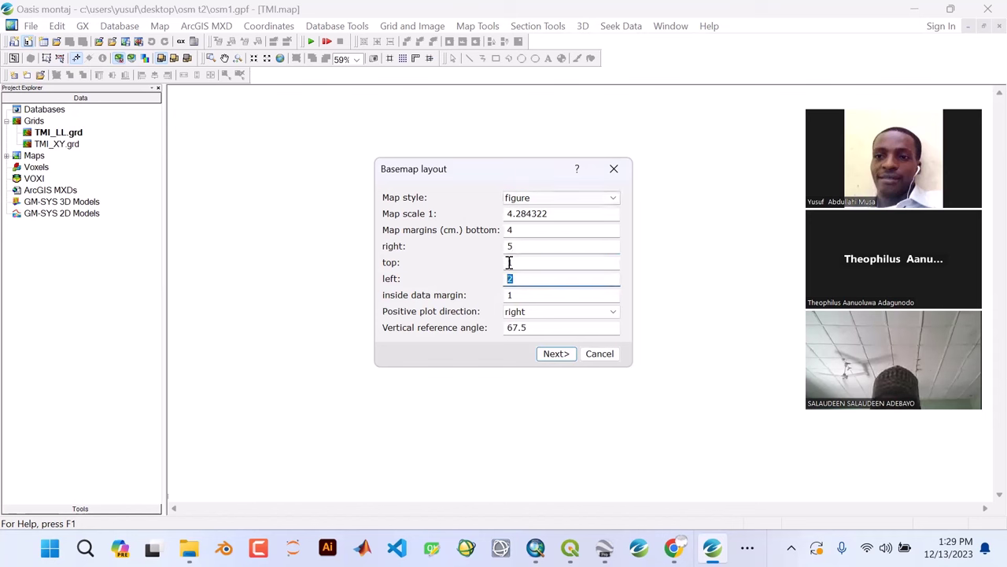
click(556, 354)
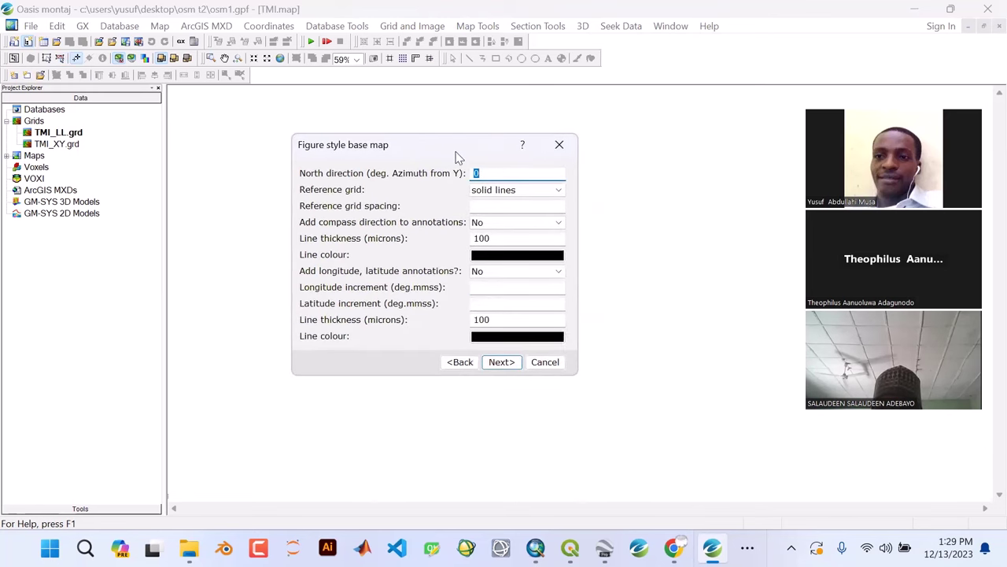
- Set the base map's reference grid to edge ticks and its annotation compass direction to +X is East
click(493, 190)
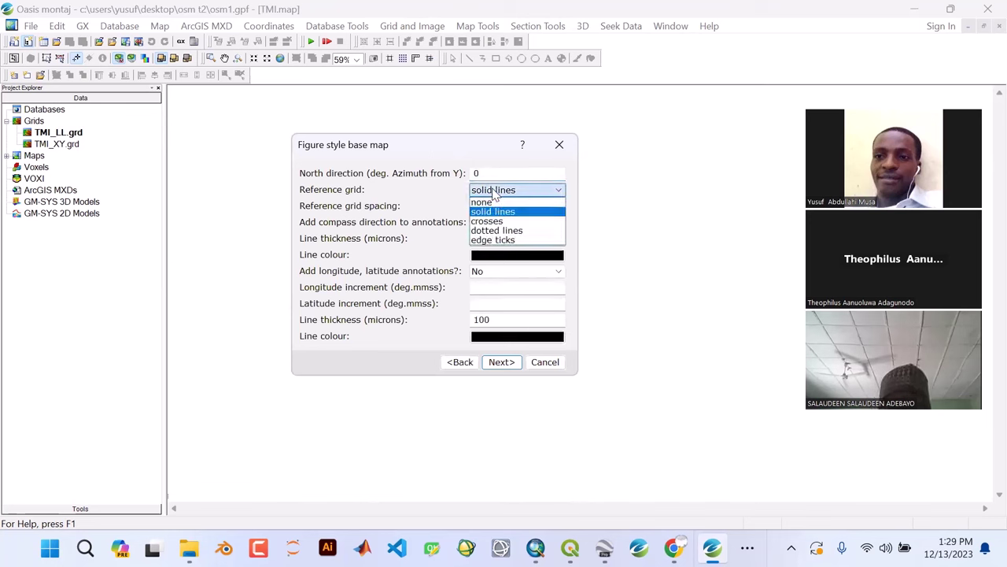
click(489, 239)
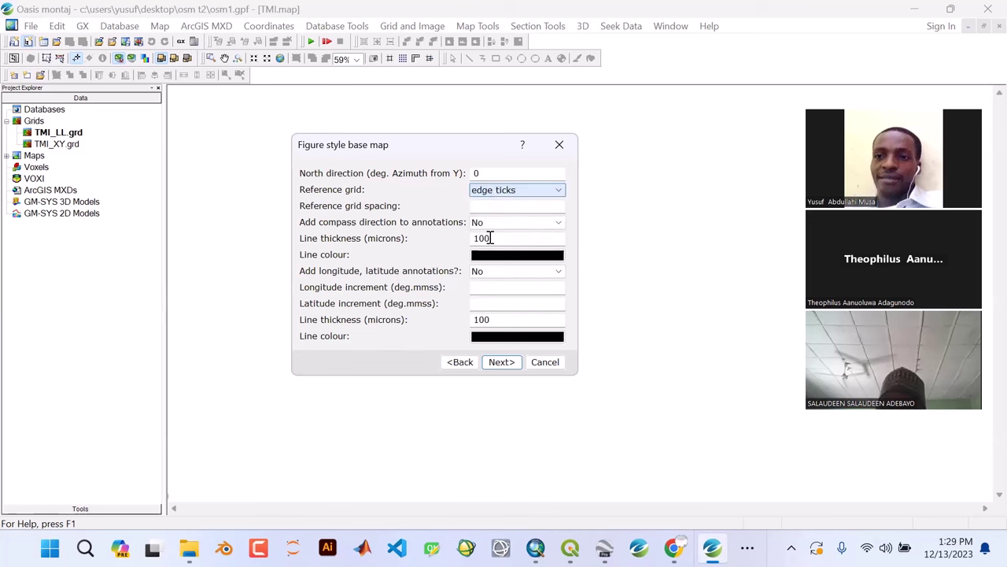
click(489, 238)
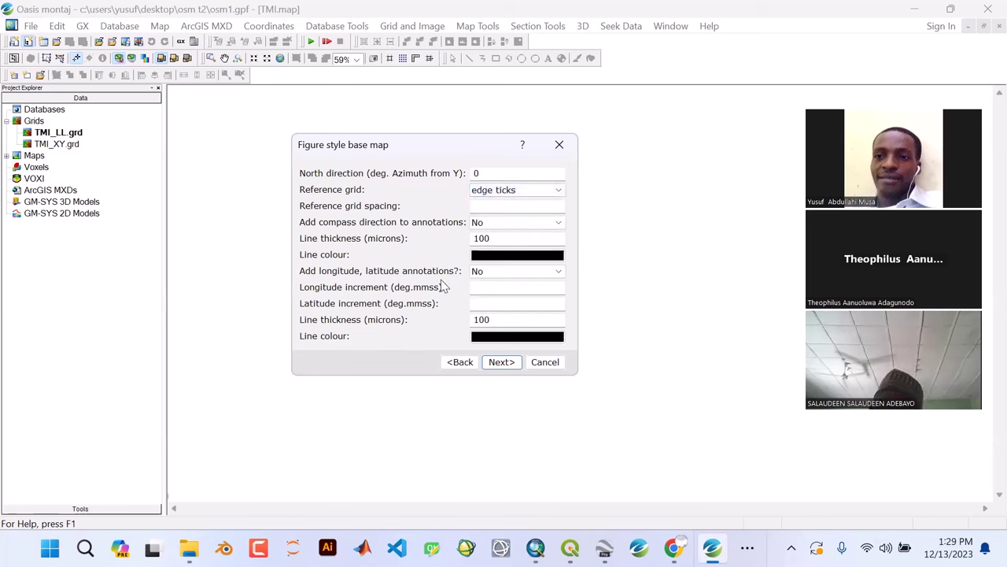
click(549, 221)
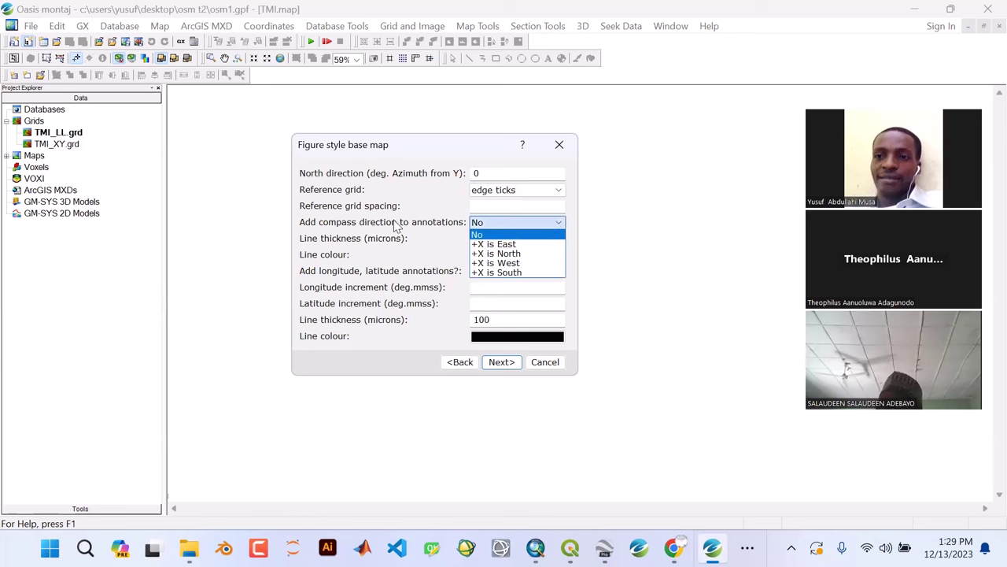
click(480, 245)
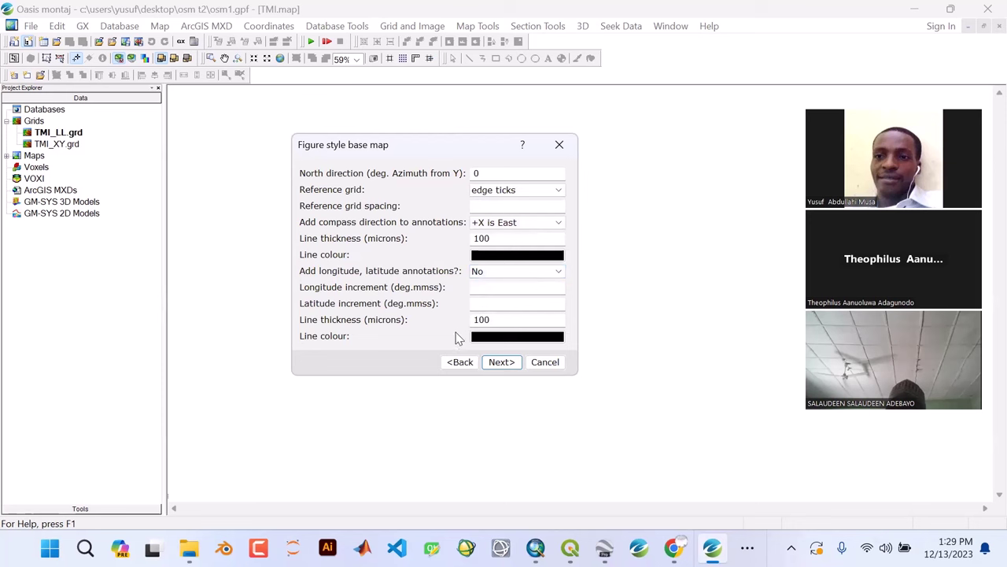
- Keep the compass direction and reference grid options, and draw the base map with the title TMI MAP
click(519, 225)
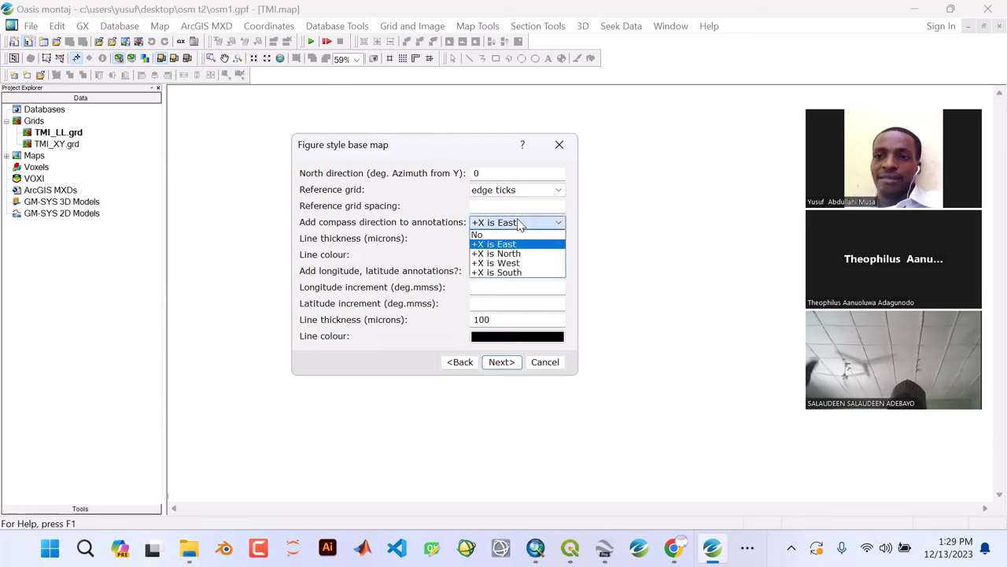
click(511, 238)
click(508, 196)
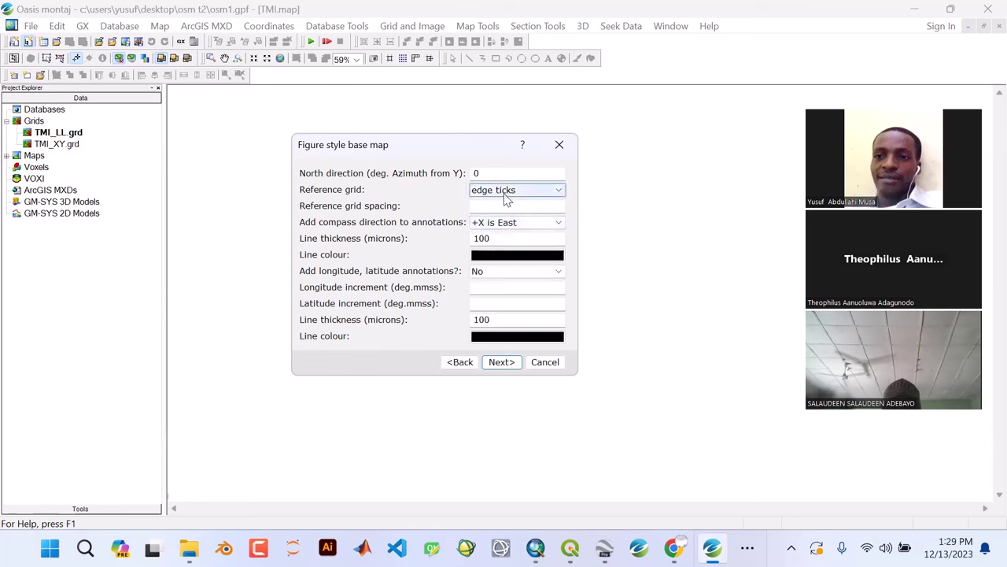
click(506, 195)
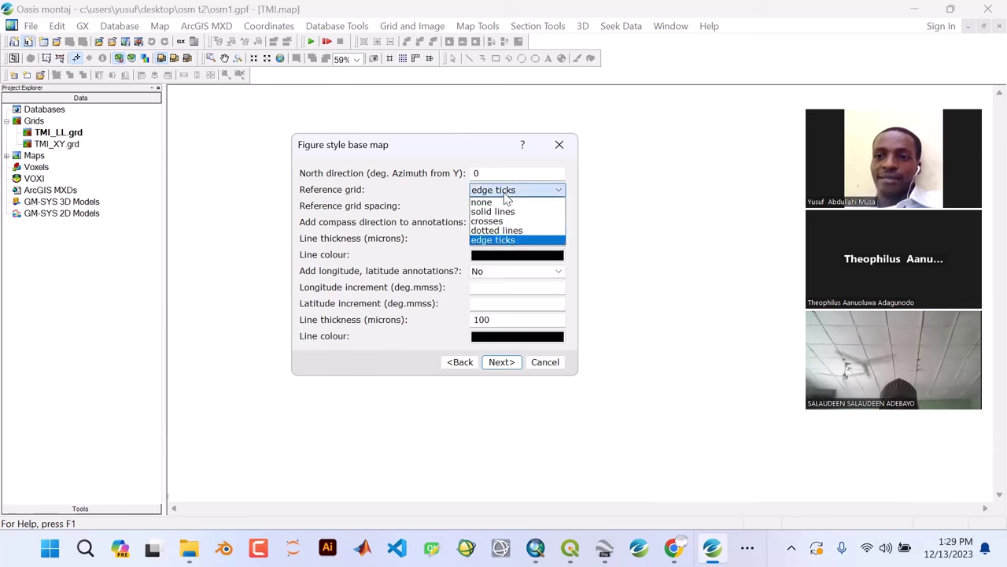
click(498, 239)
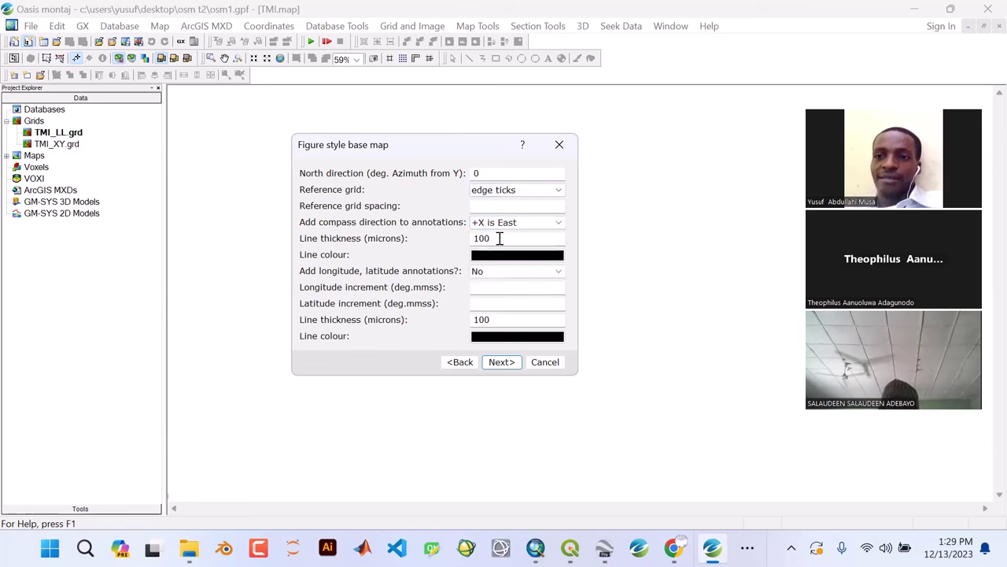
click(500, 362)
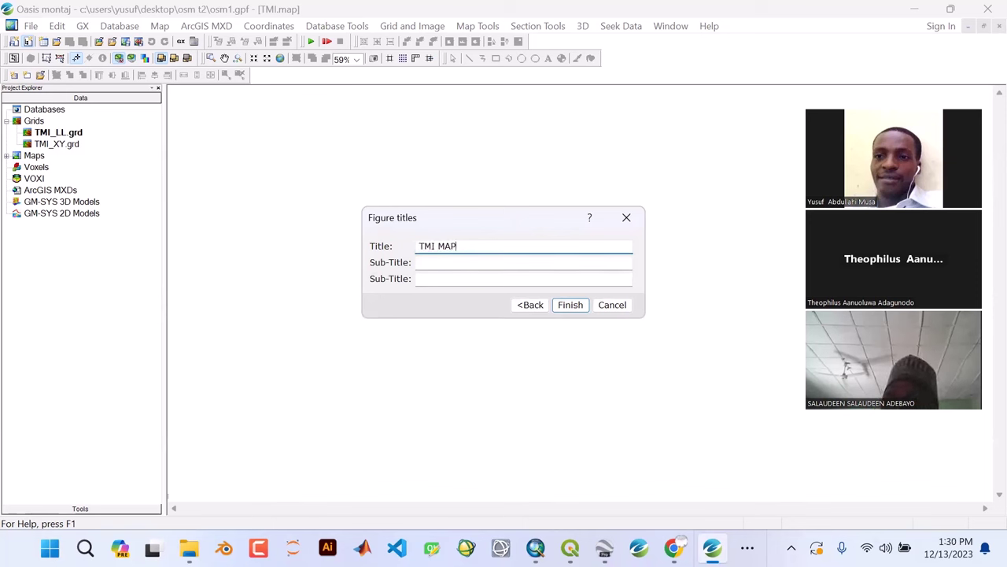
click(575, 305)
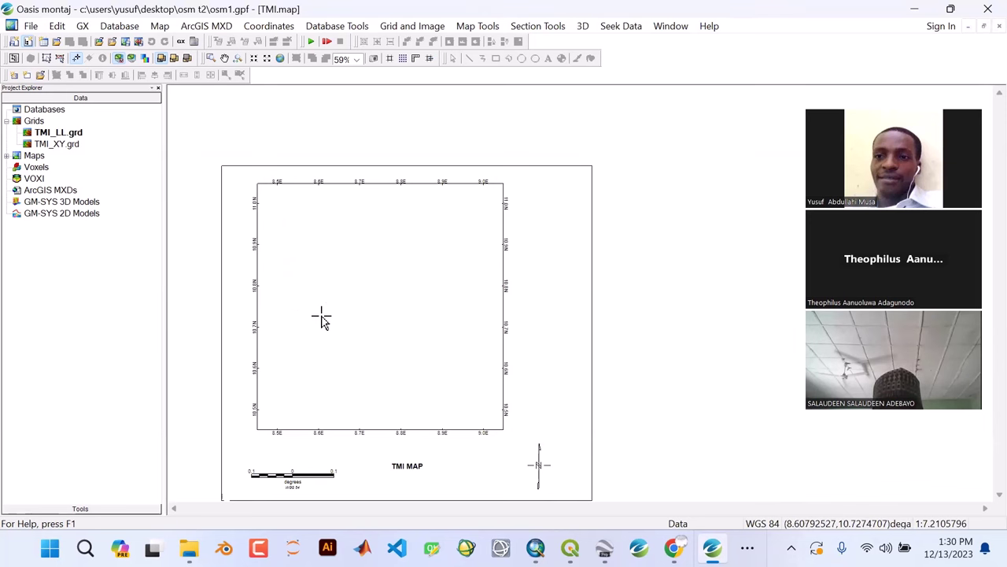
- Open the single-grid display settings for the TMI map and move the dialog up off the map frame
click(485, 28)
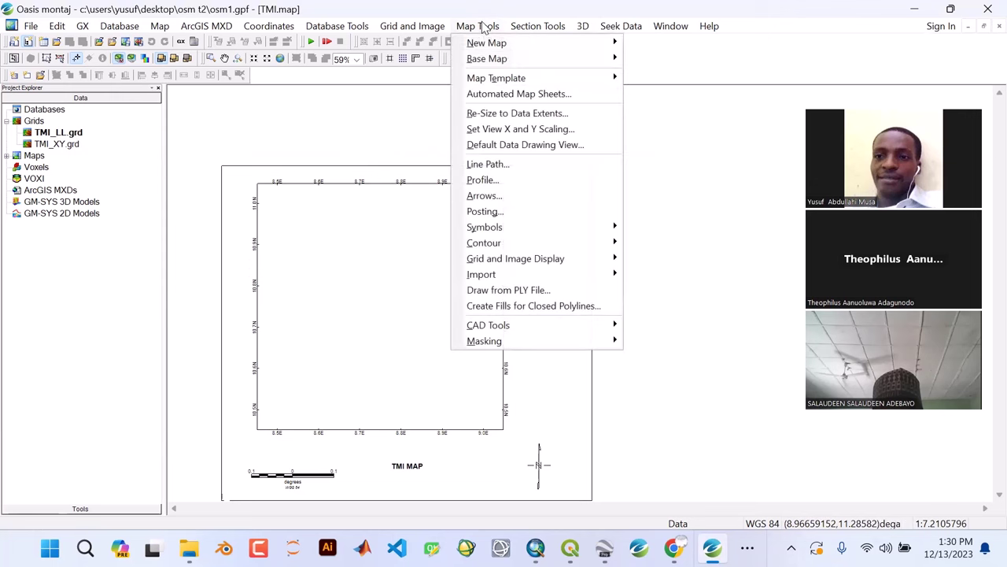
mouse_move(527, 266)
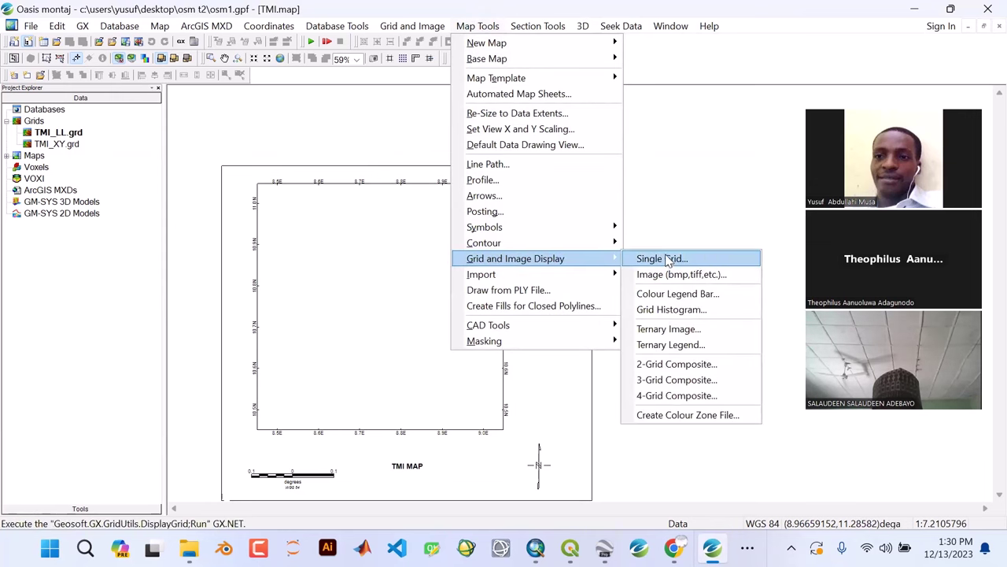
click(667, 261)
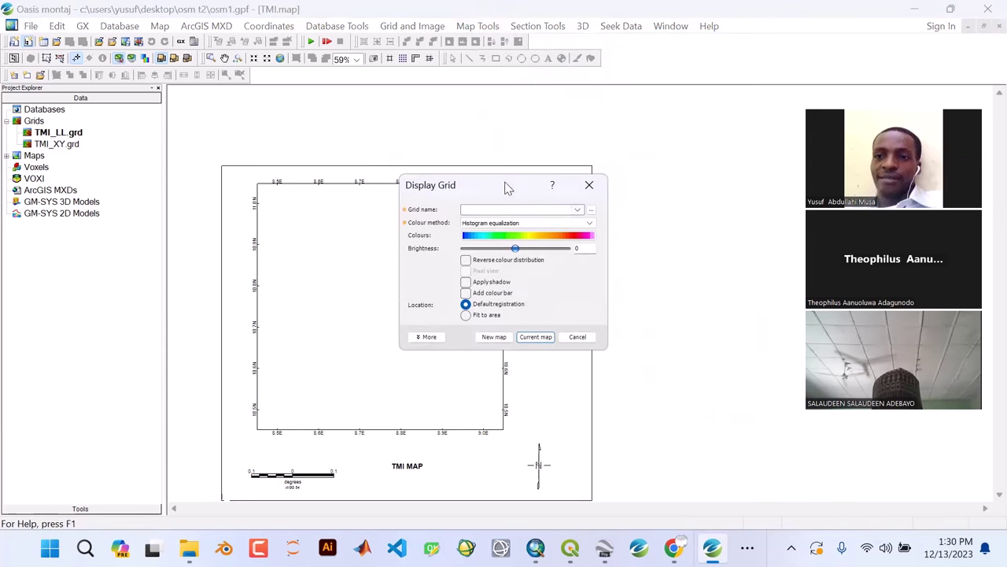
drag(507, 187, 479, 109)
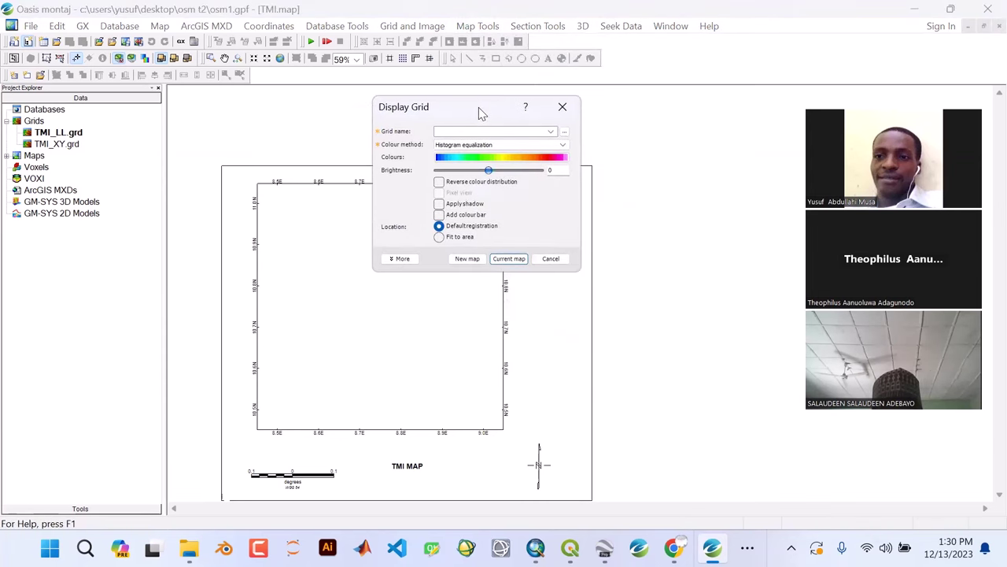
- Look through the Display Grid help topic for the dialog options and application notes, and close the help
click(527, 108)
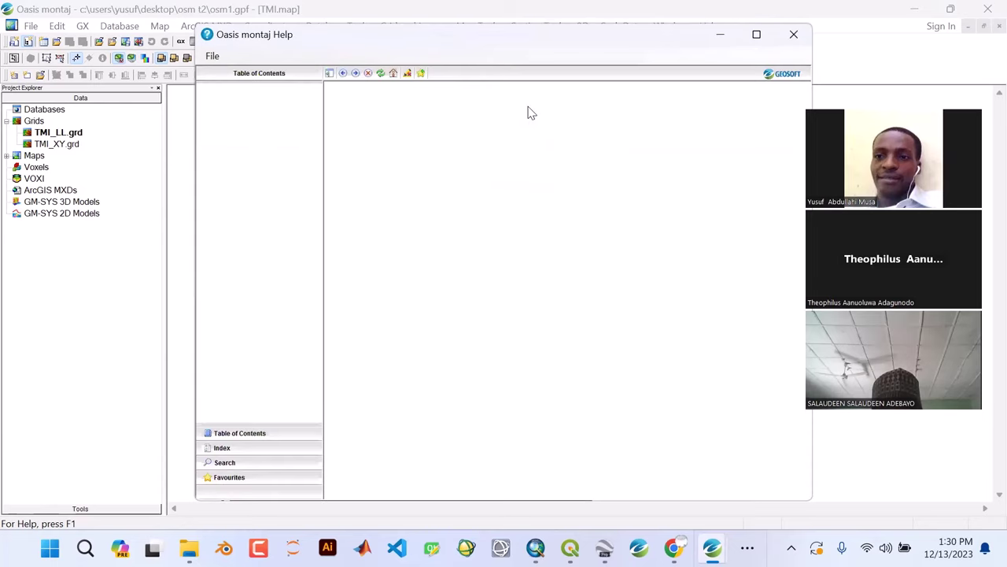
scroll(556, 333, down, 10)
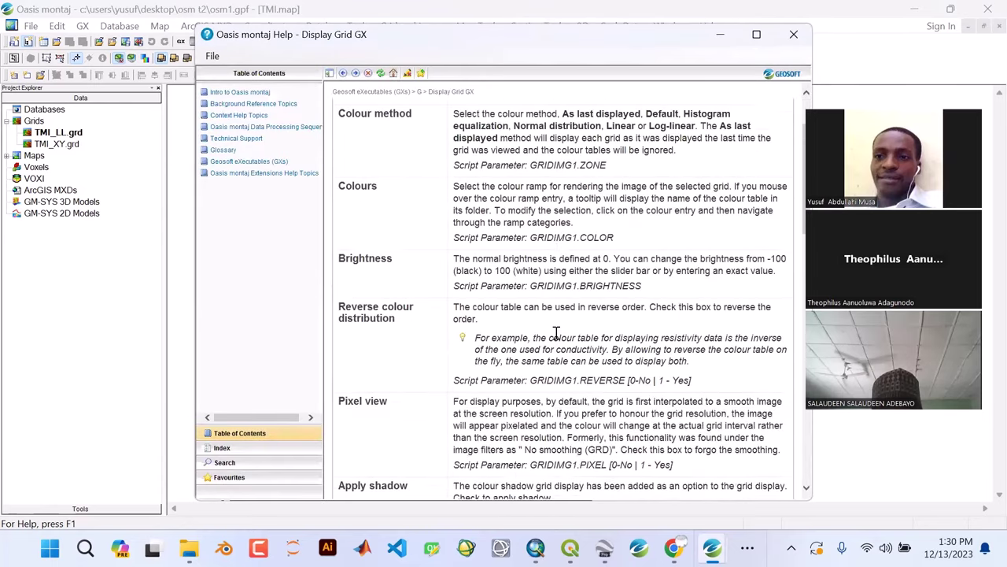
scroll(556, 337, down, 5)
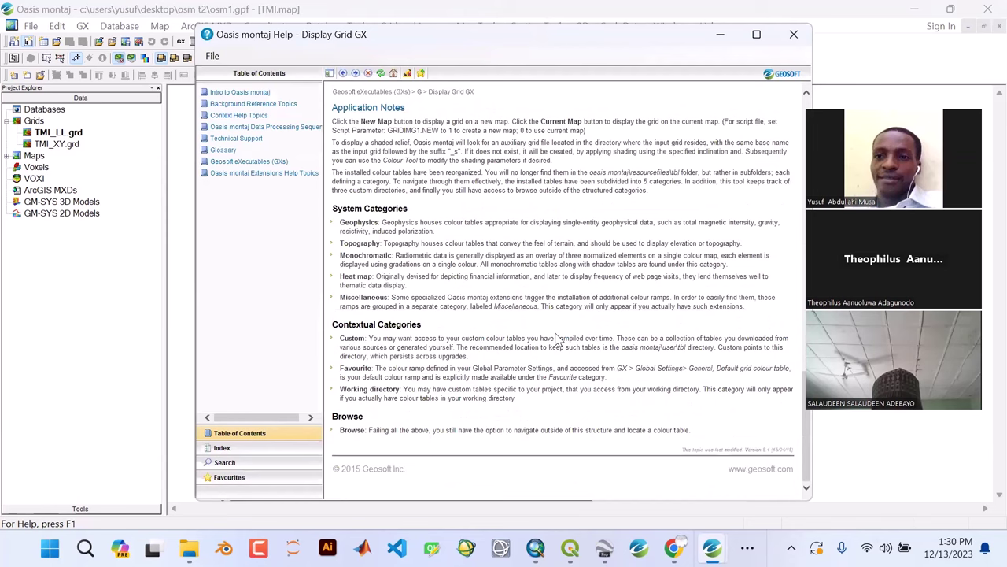
scroll(556, 337, up, 15)
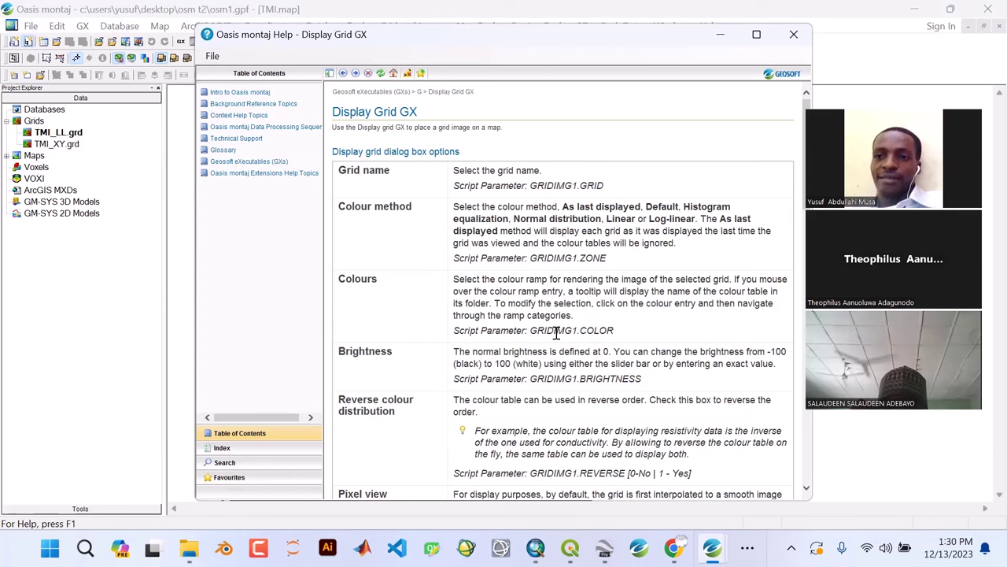
click(794, 33)
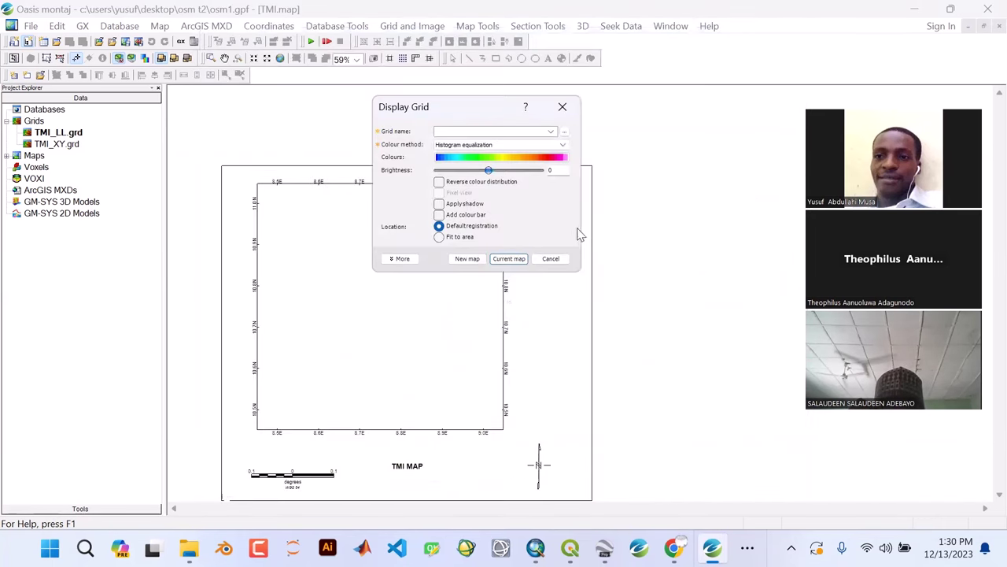
- Display TMI_LL.grd on the current TMI map with the histogram equalization colour method, and delete the drawn grid image
click(551, 132)
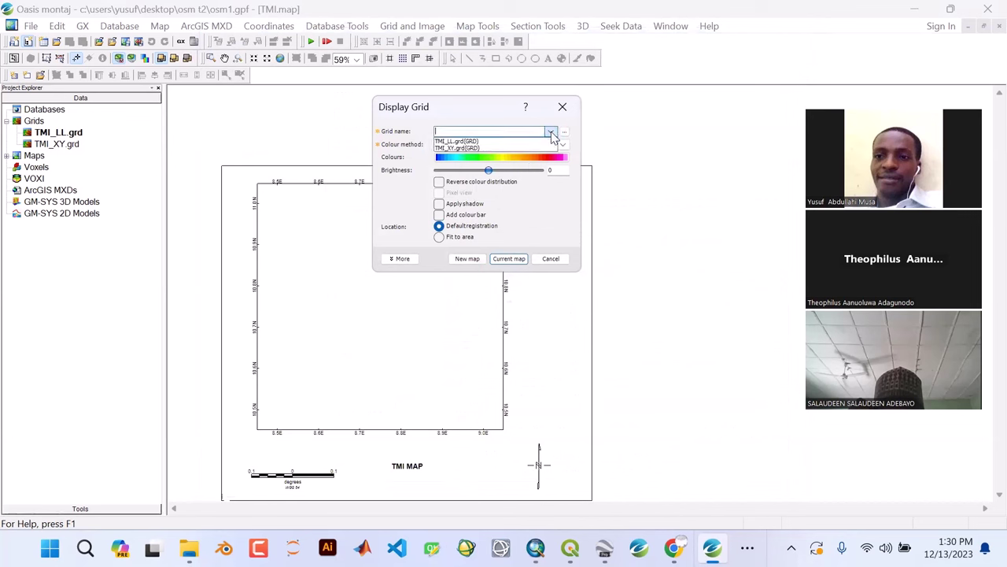
click(478, 141)
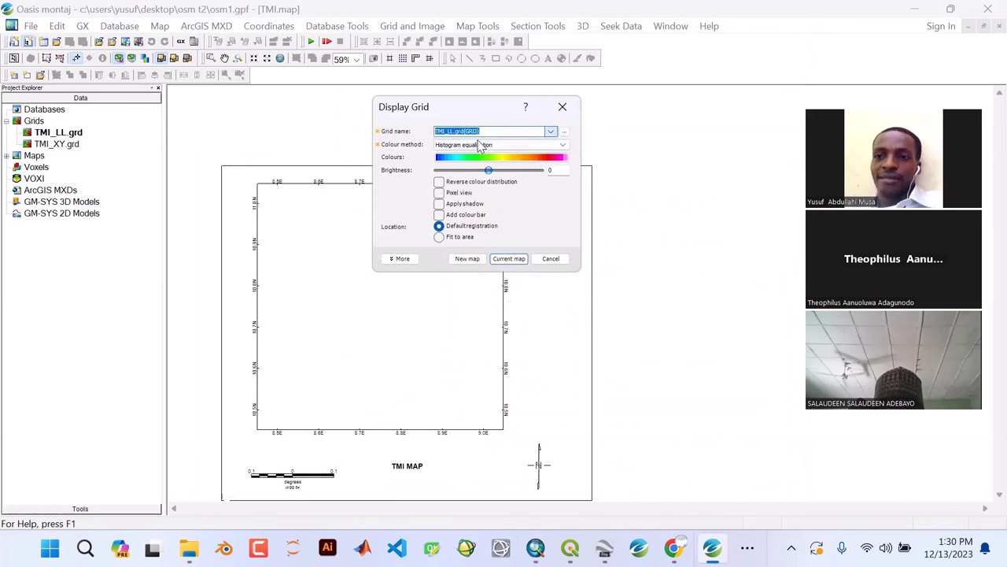
click(438, 206)
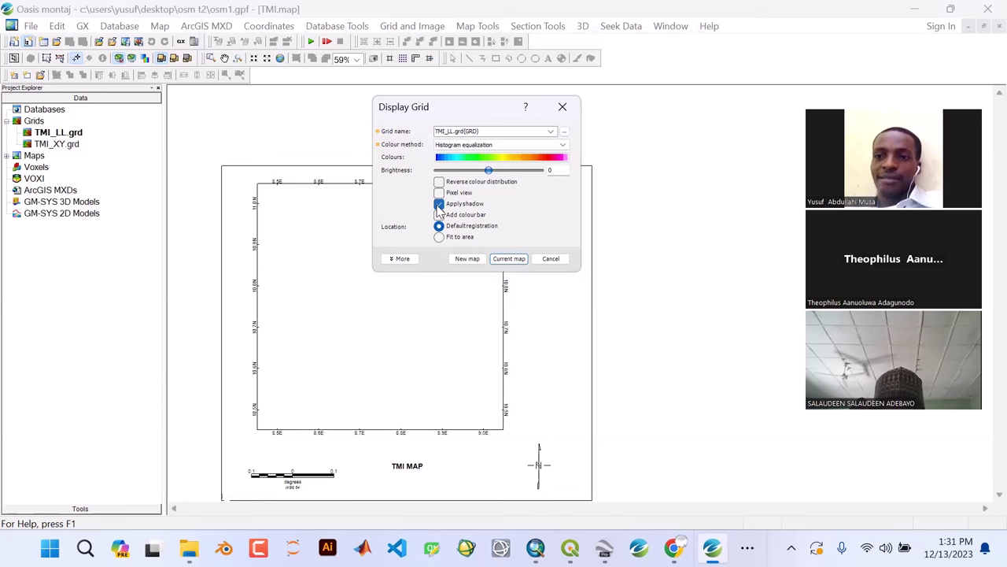
click(508, 261)
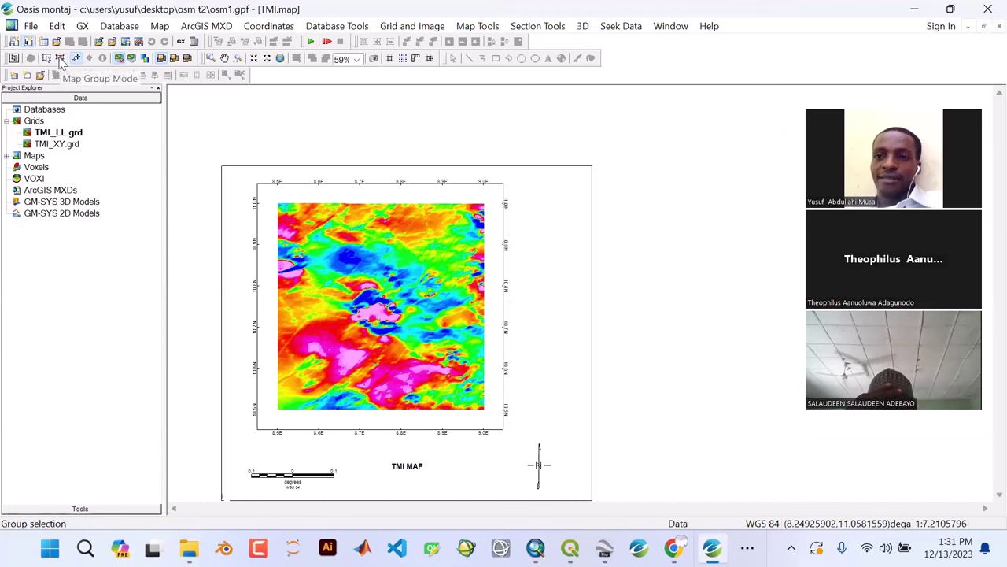
click(302, 230)
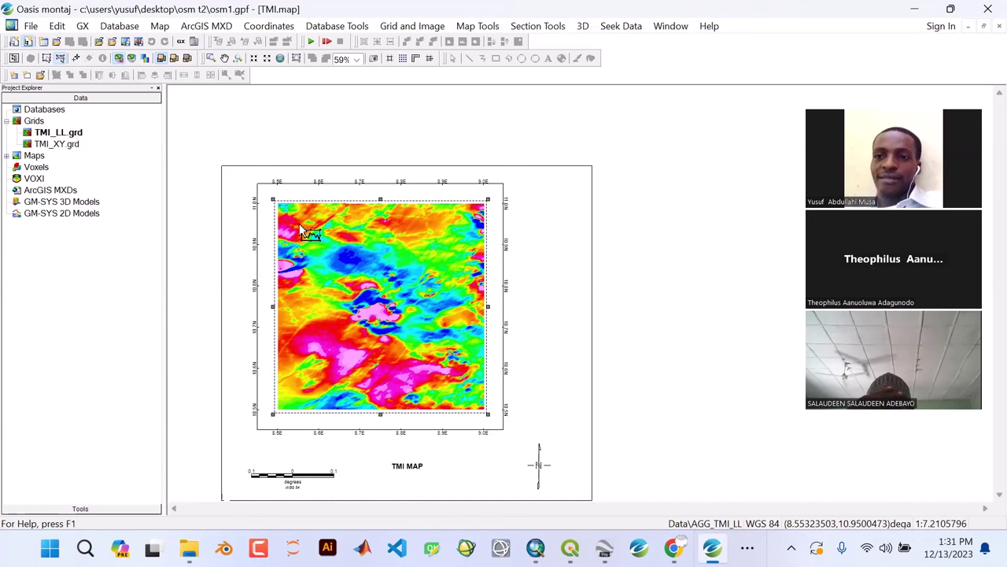
click(302, 230)
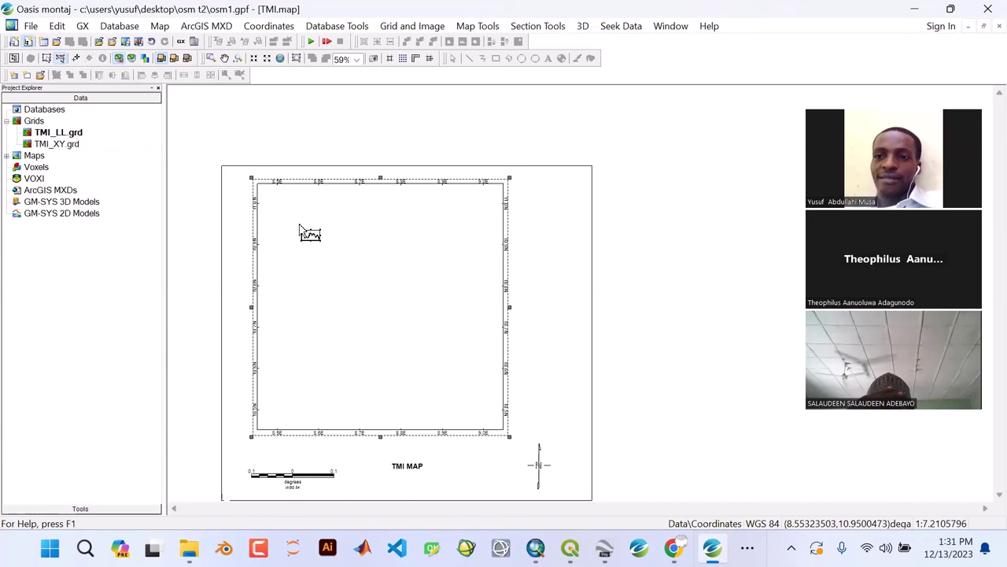
- Display TMI_LL.grd on the current map with shadow applied, after checking the shading effect and data range options
click(482, 26)
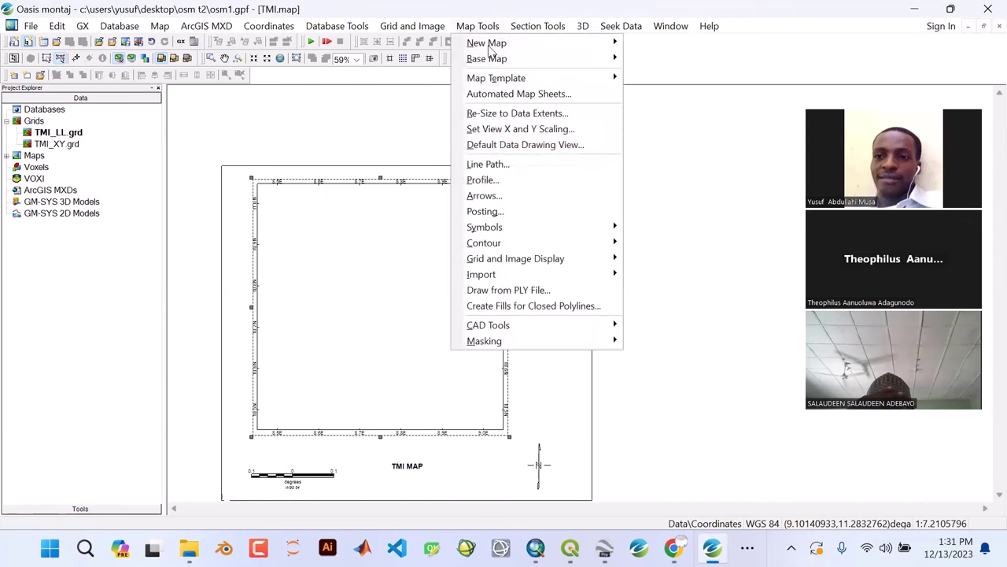
mouse_move(533, 258)
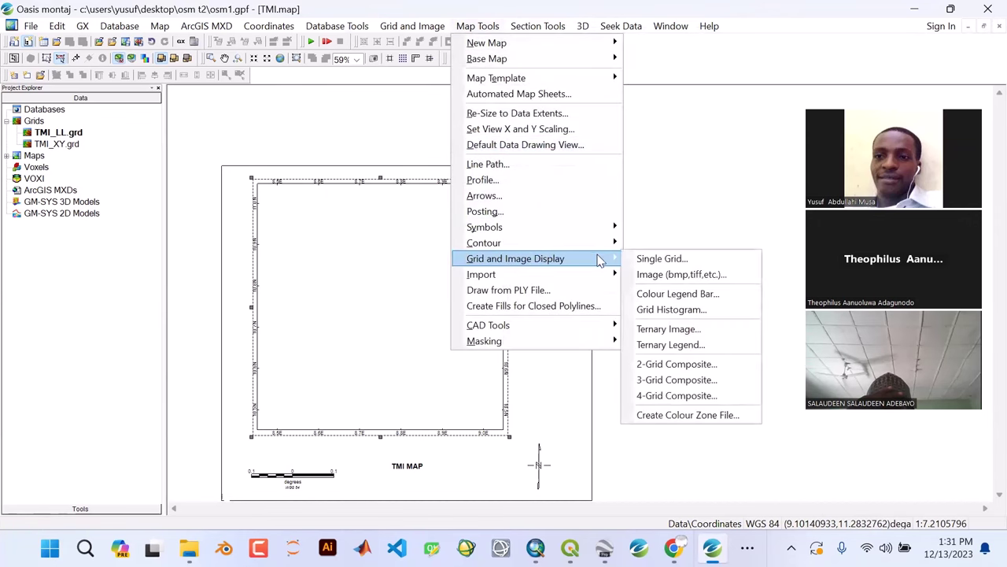
click(643, 259)
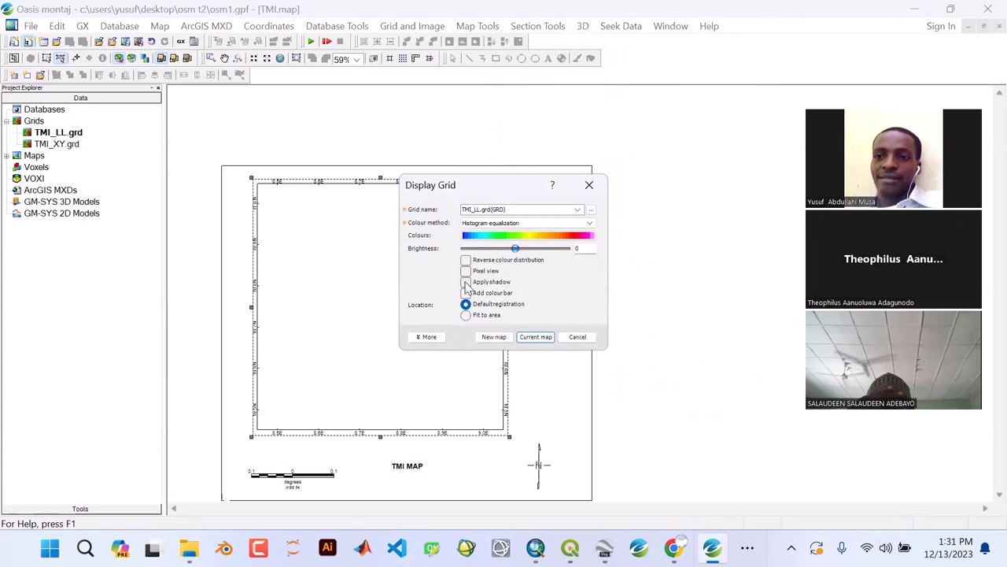
click(466, 281)
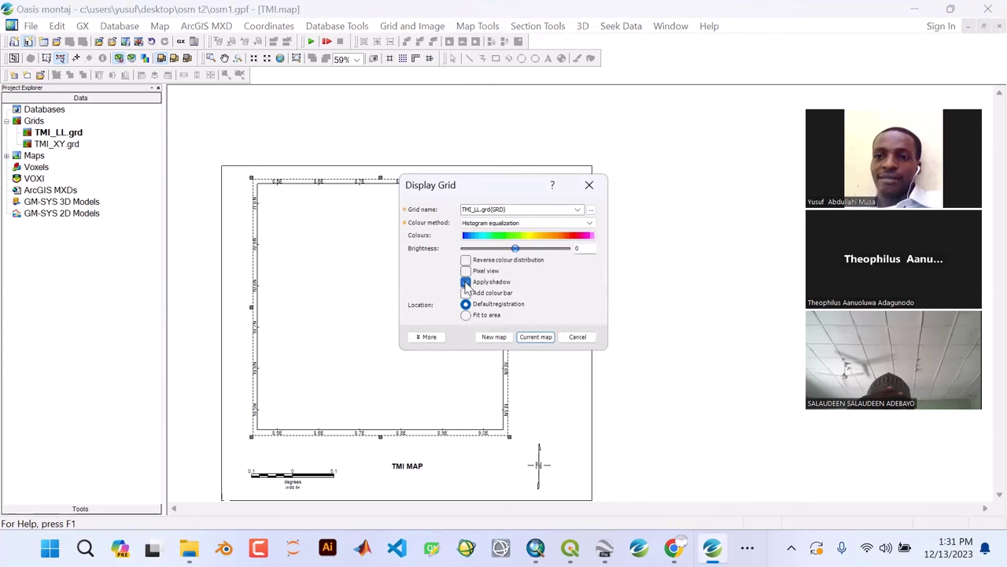
click(430, 339)
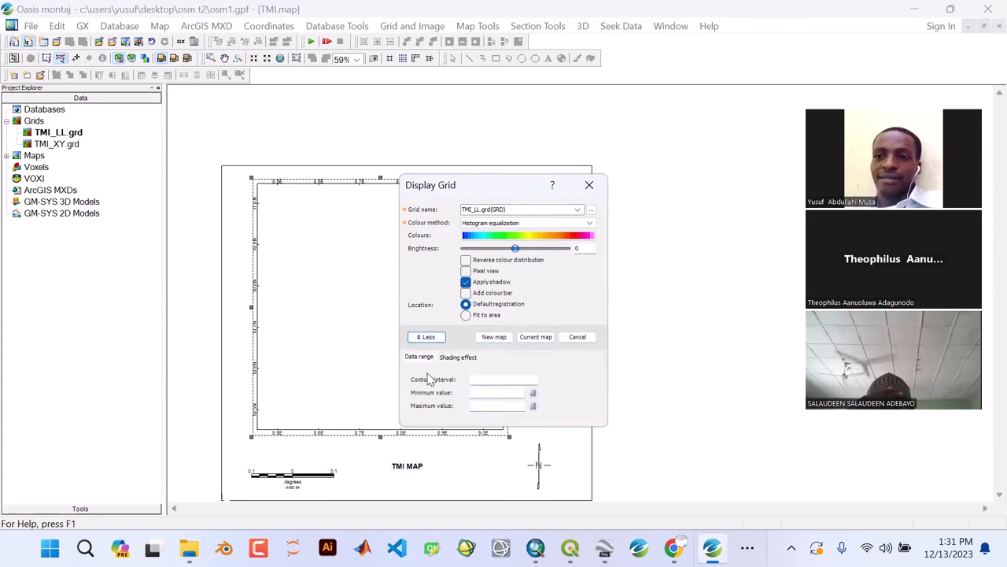
click(458, 358)
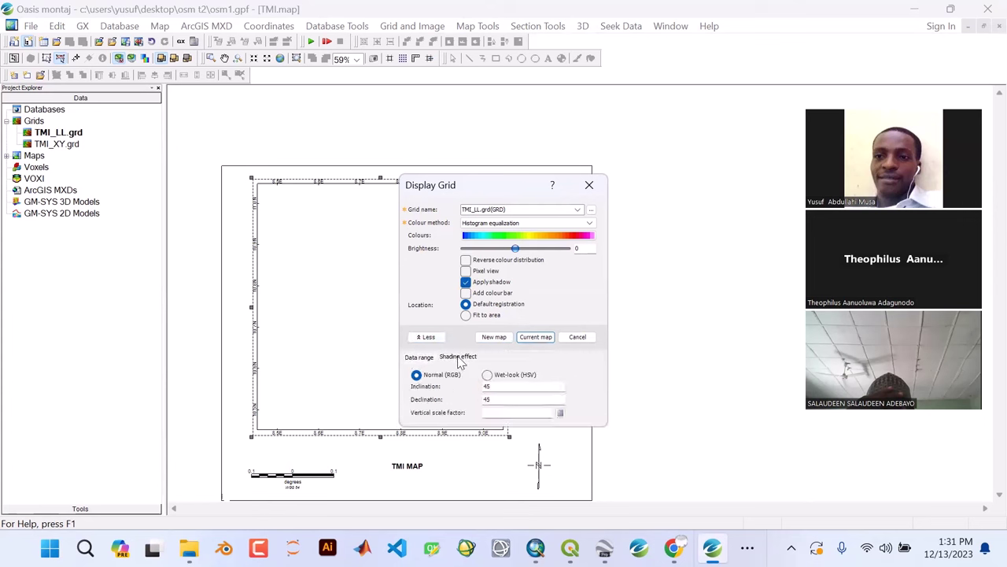
click(422, 359)
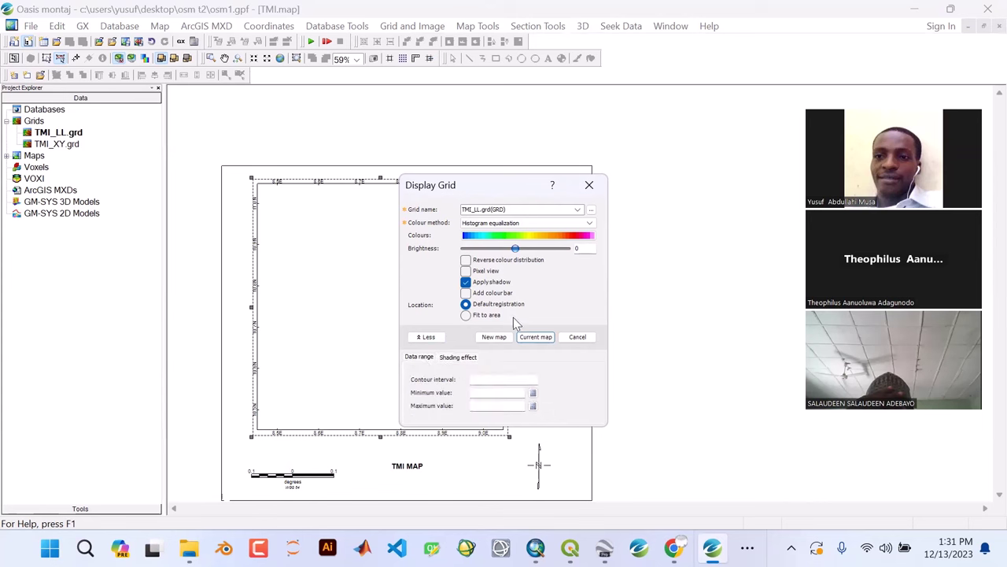
click(535, 337)
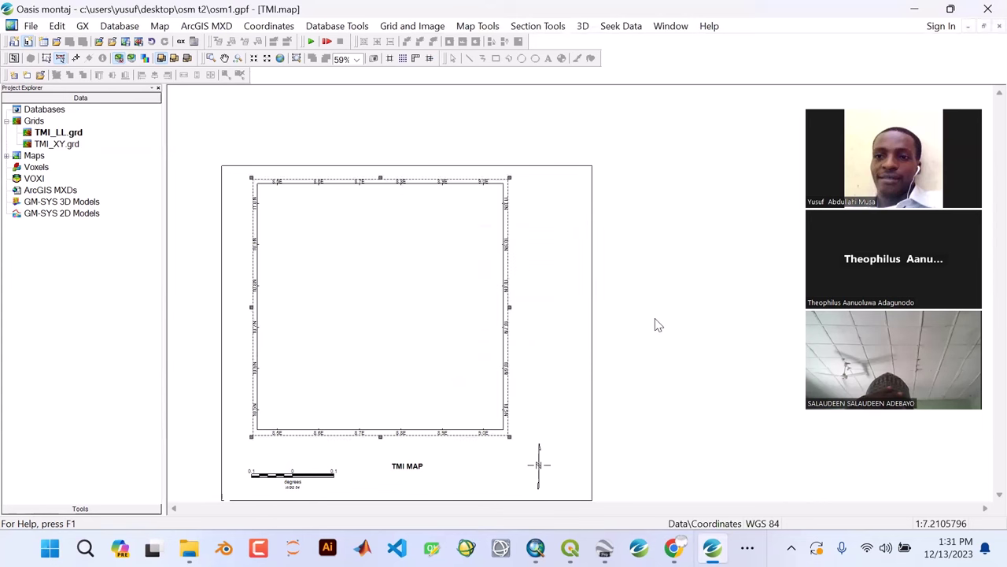
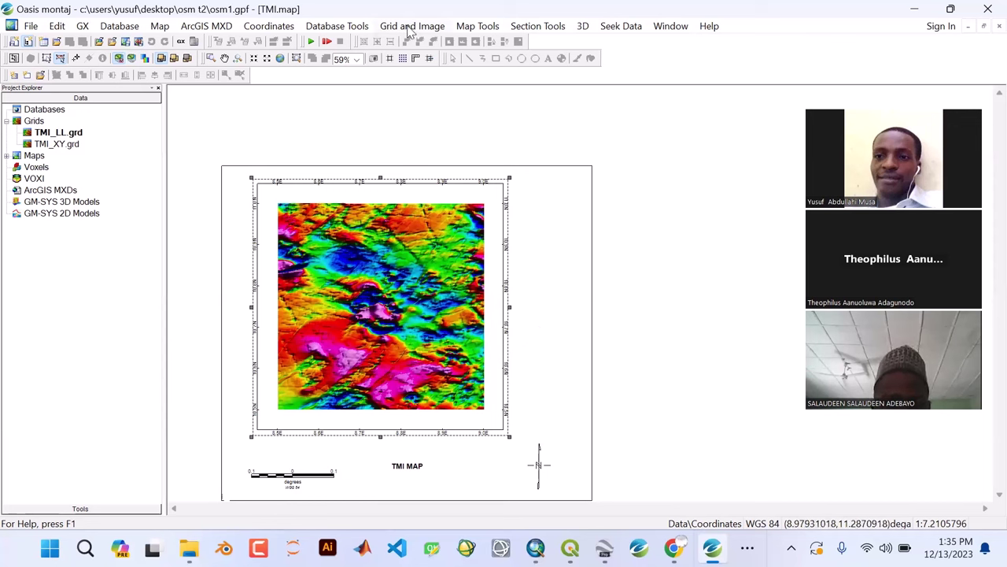
click(466, 27)
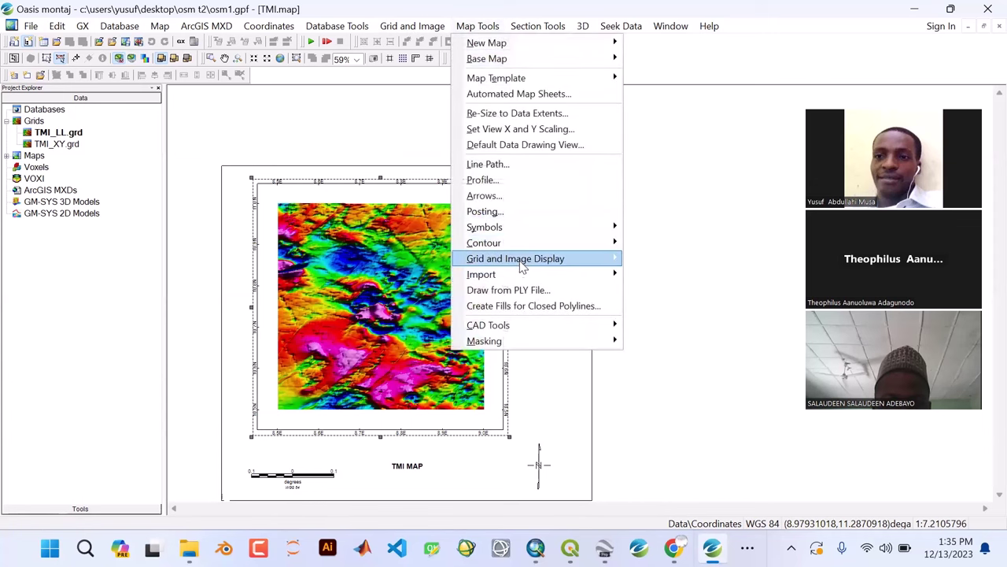
mouse_move(521, 265)
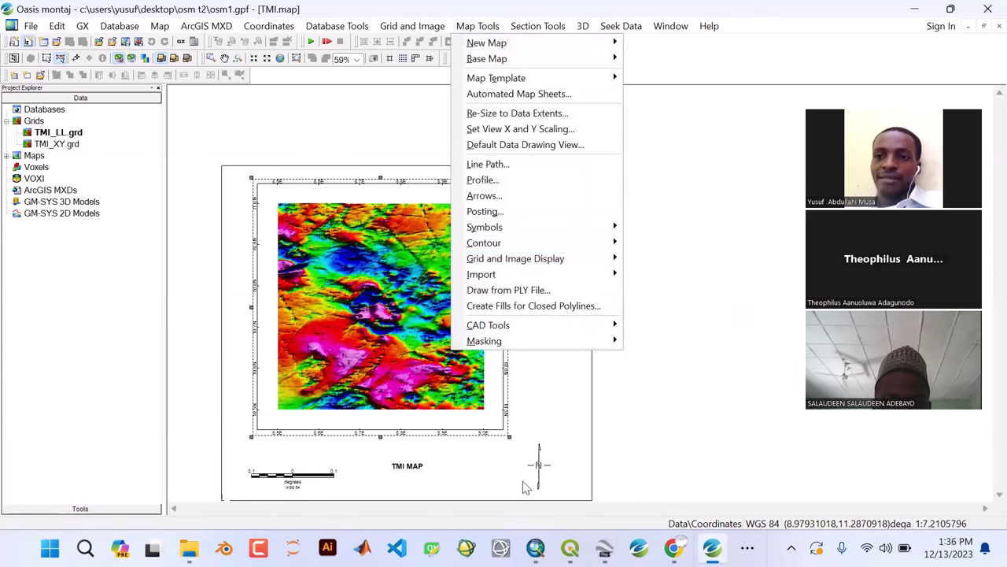
click(428, 543)
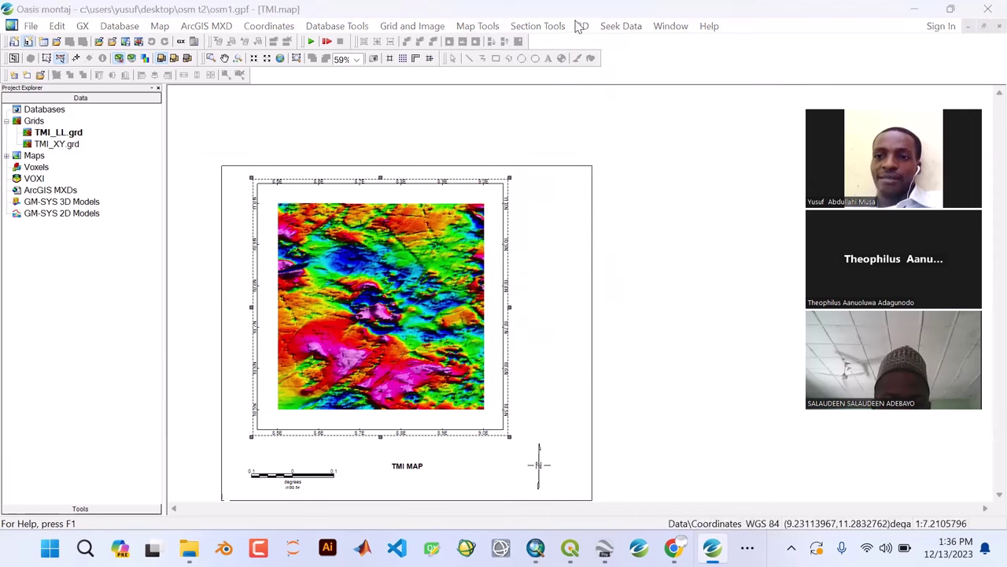
- Start a colour legend bar for the TMI_LL data layer and title it nT
click(477, 25)
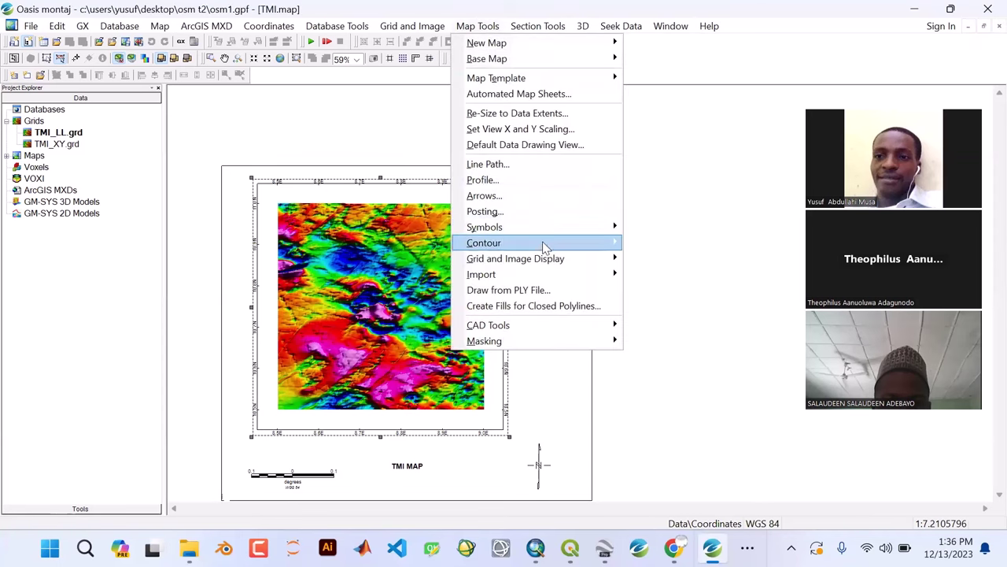
mouse_move(549, 262)
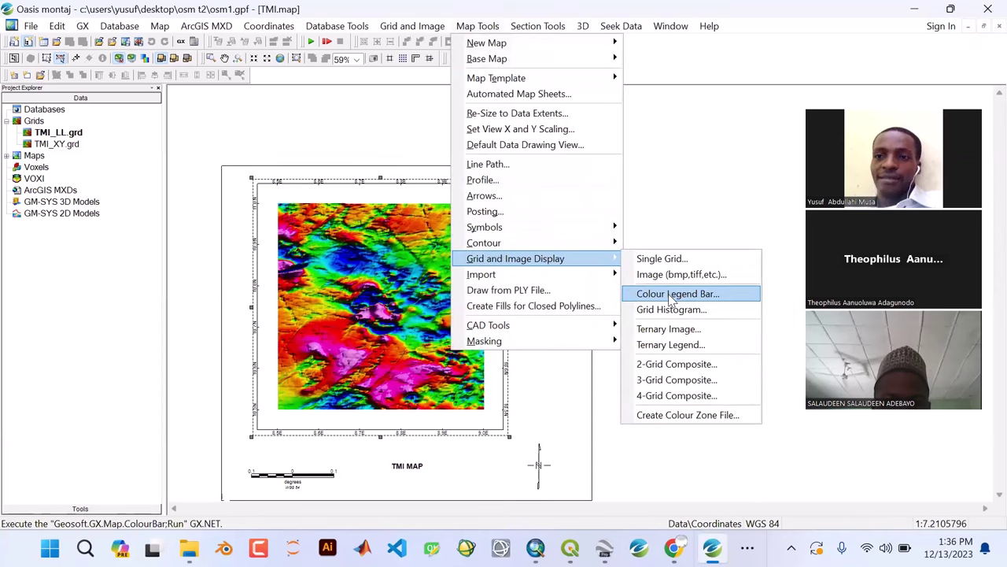
click(672, 296)
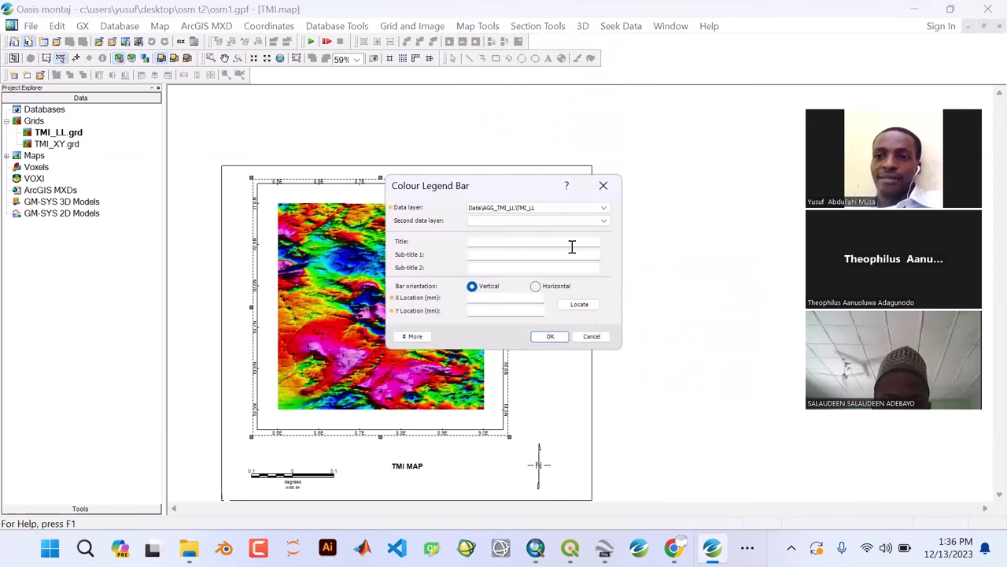
drag(496, 190, 463, 202)
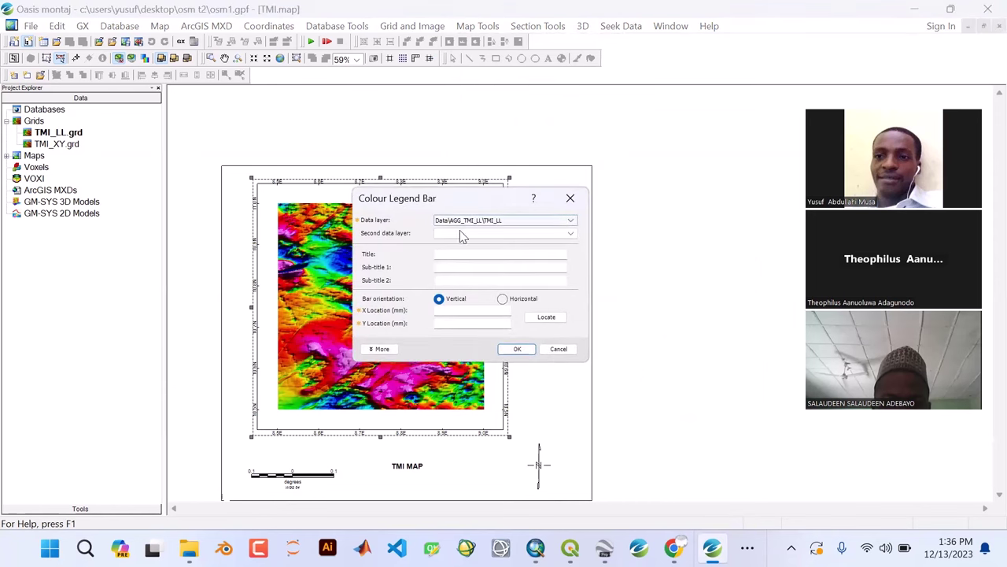
click(454, 253)
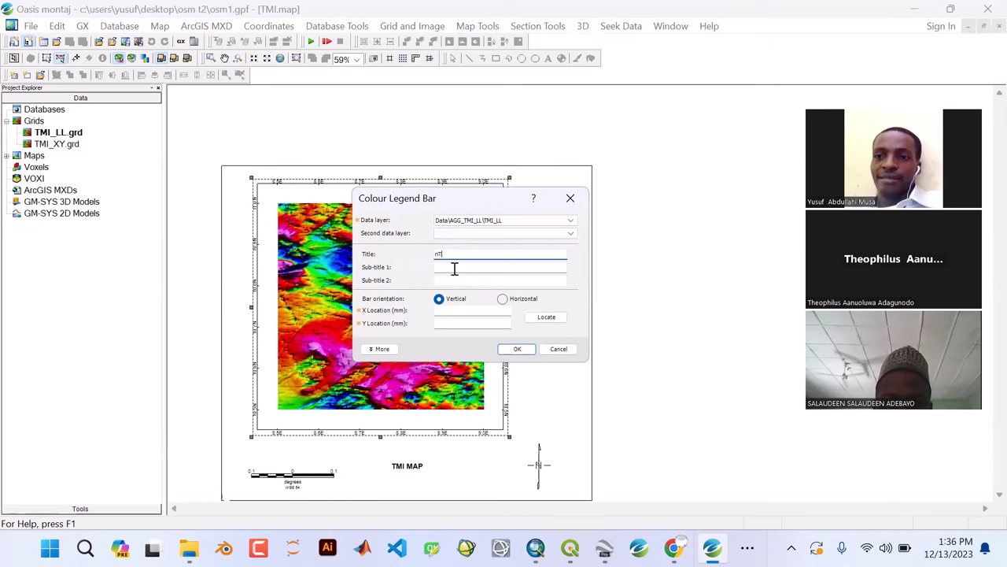
- Expand the legend bar's size options and set its label decimals to 2
click(385, 351)
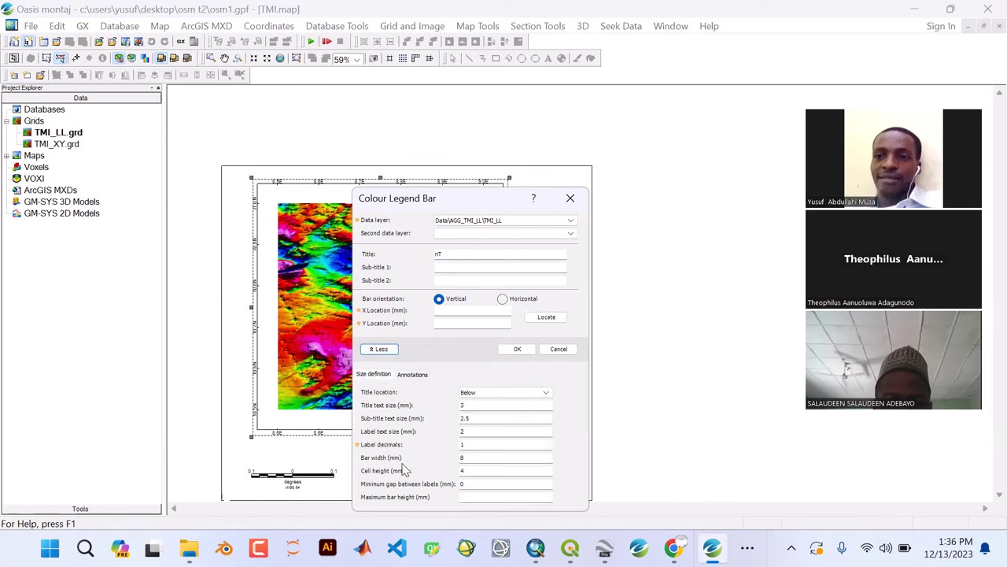
drag(488, 444, 461, 444)
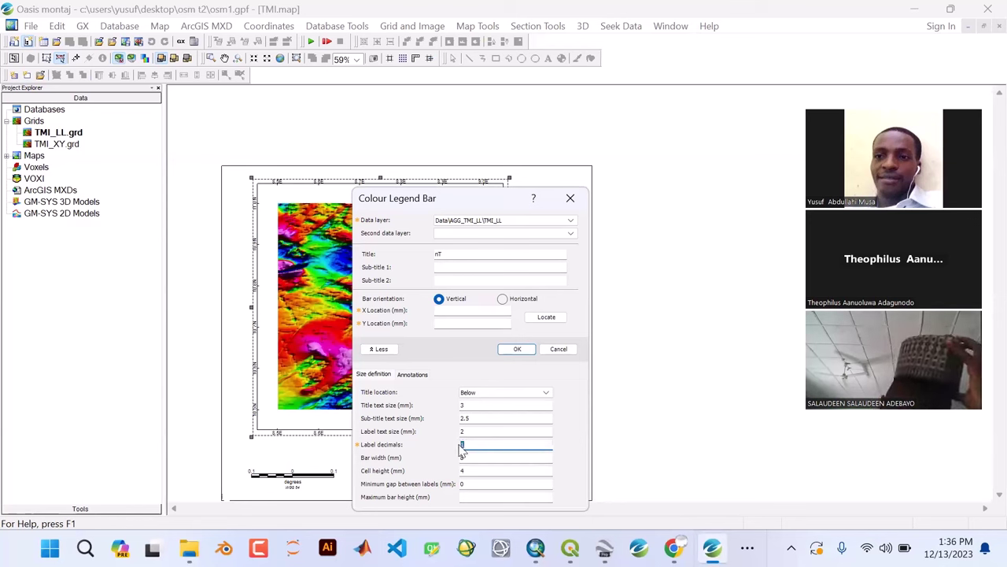
text(3)
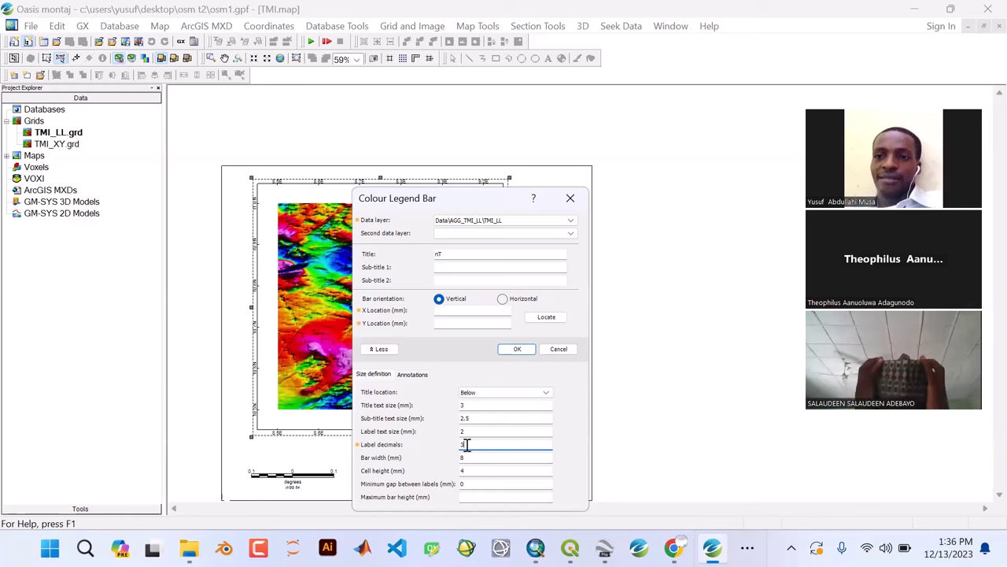
key(BackSpace)
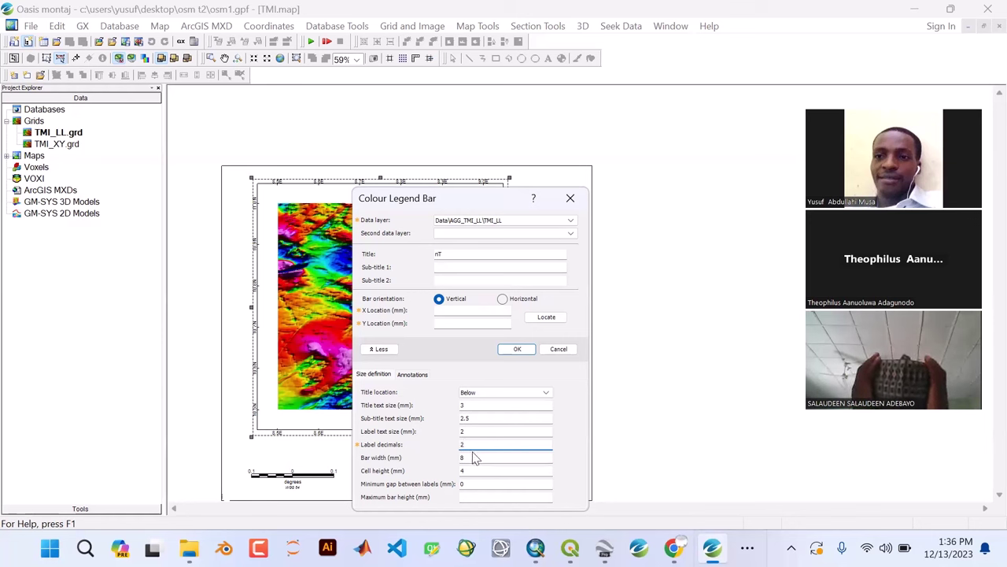
drag(473, 445, 453, 443)
- Place the vertical legend bar to the right of the map frame, at about X 177 mm and Y 59 mm, and draw it
click(546, 318)
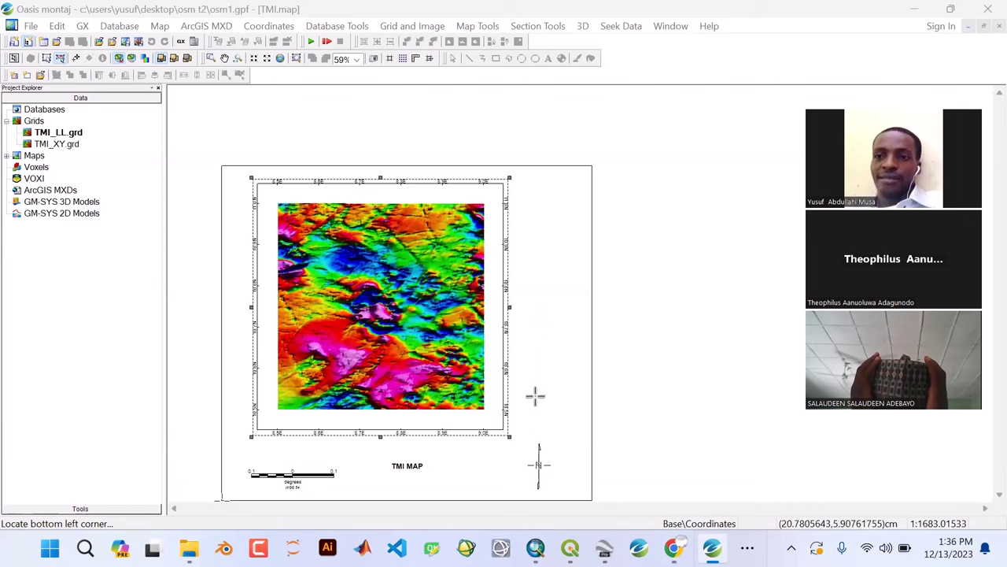
click(535, 396)
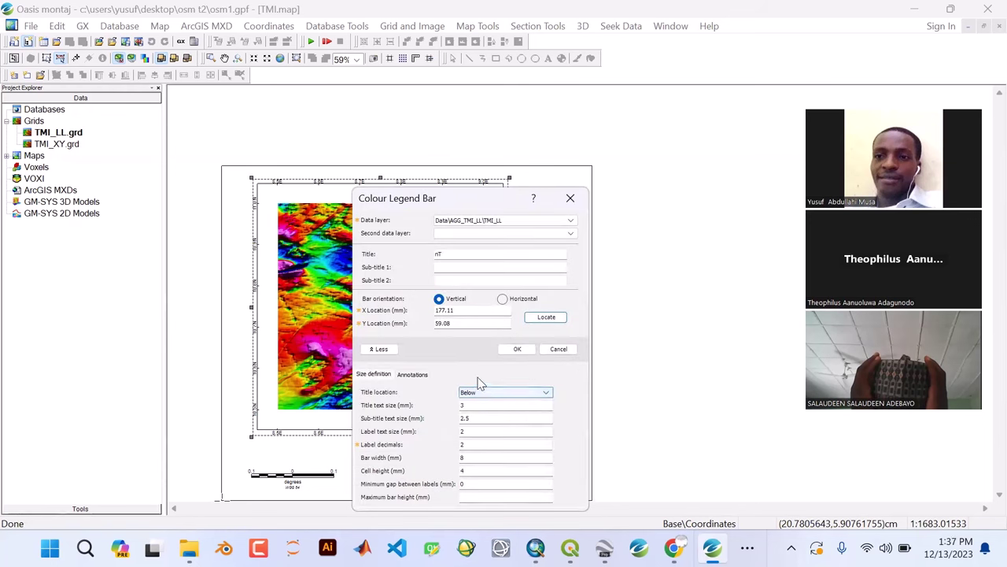
click(516, 349)
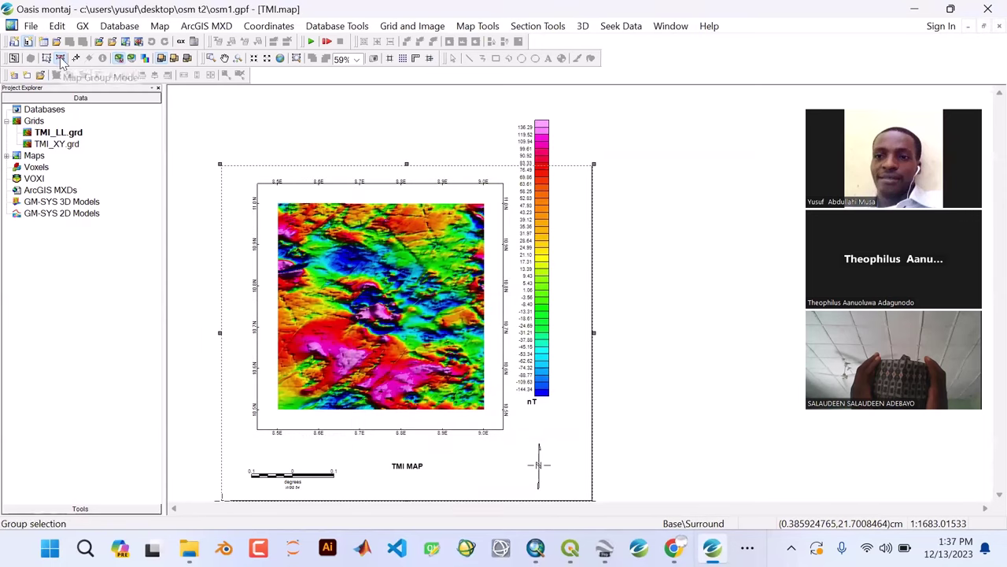
- Move the colour legend bar down inside the map border and shorten it so it sits above the north arrow
click(61, 61)
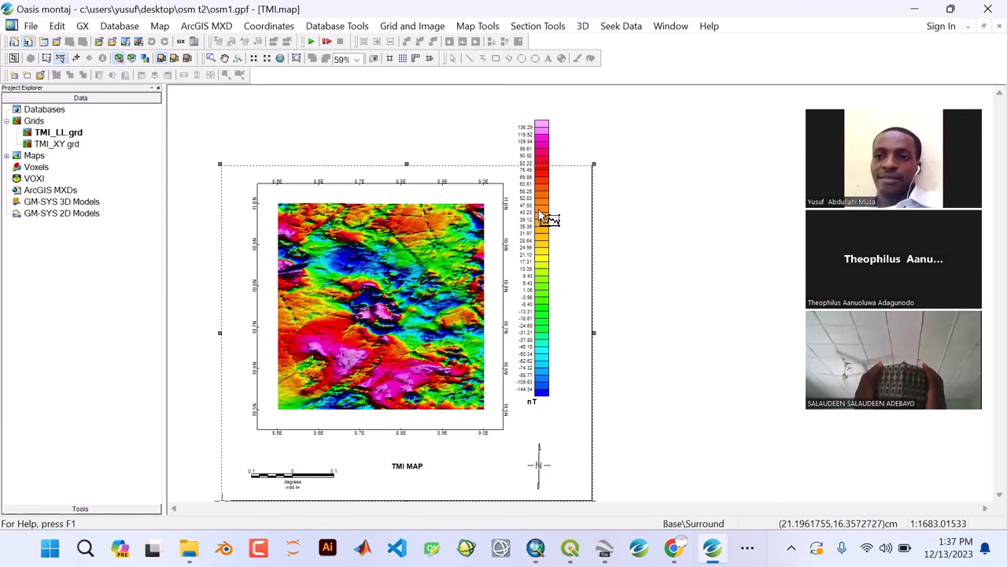
click(546, 220)
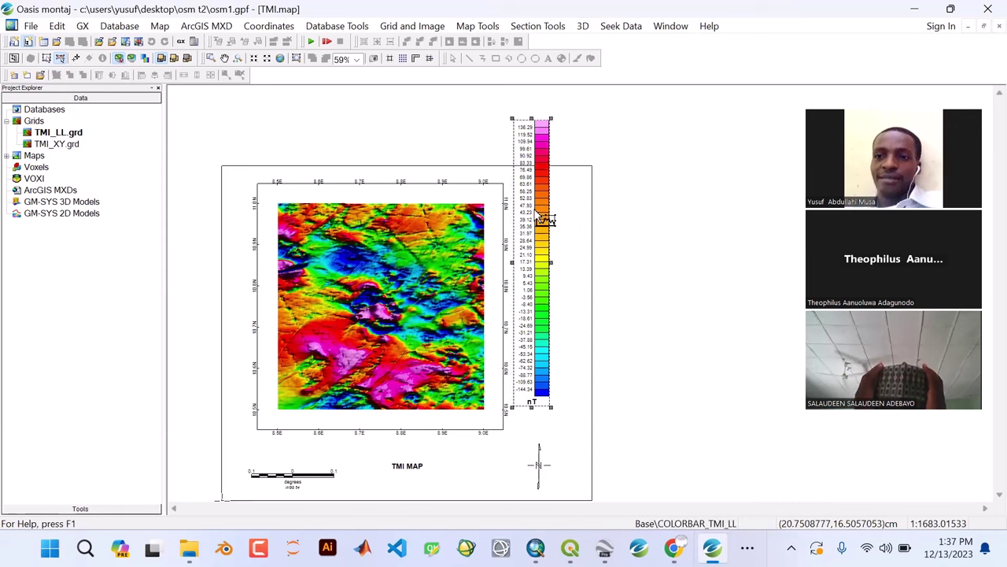
drag(535, 205, 545, 235)
drag(543, 149, 542, 194)
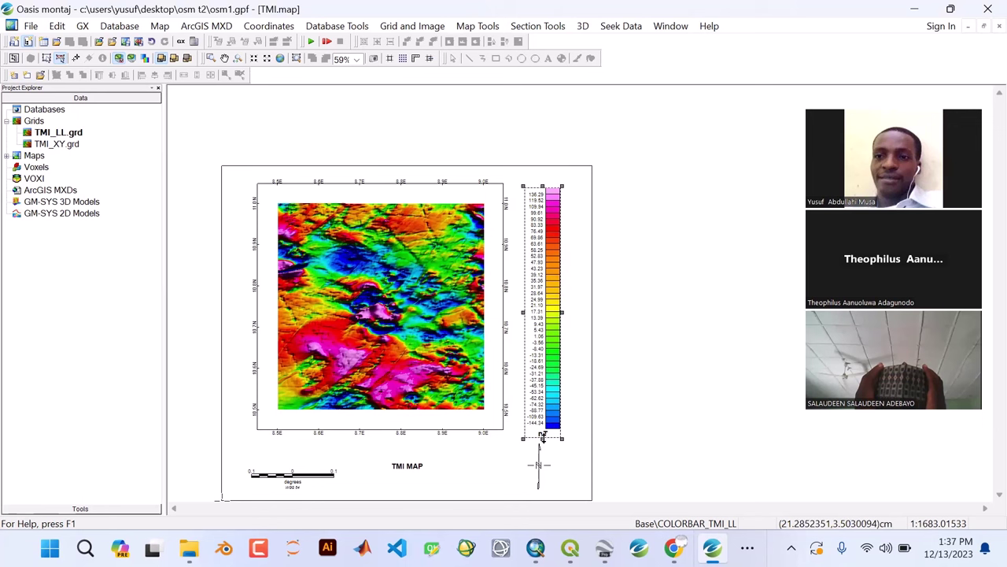
drag(543, 437, 542, 427)
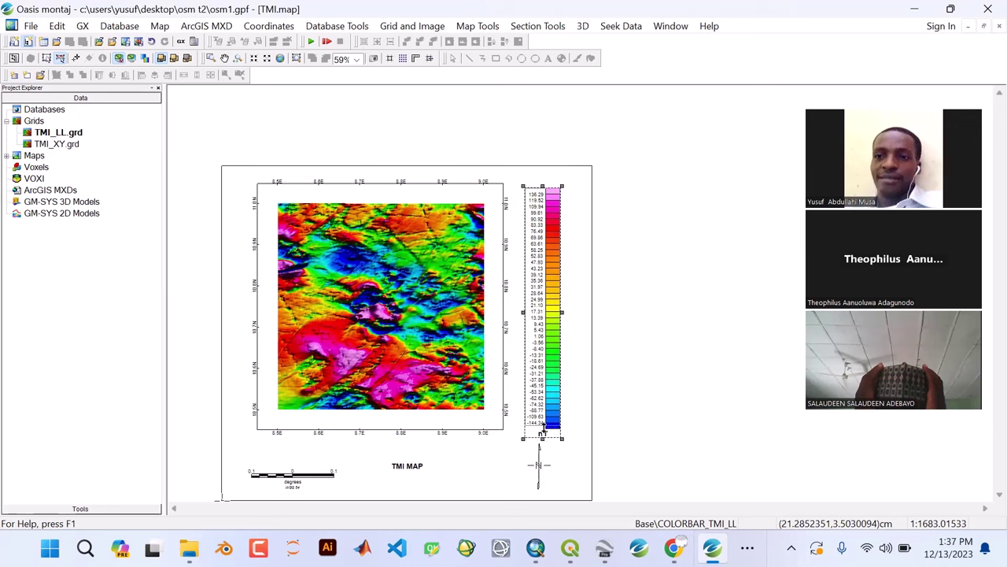
click(574, 454)
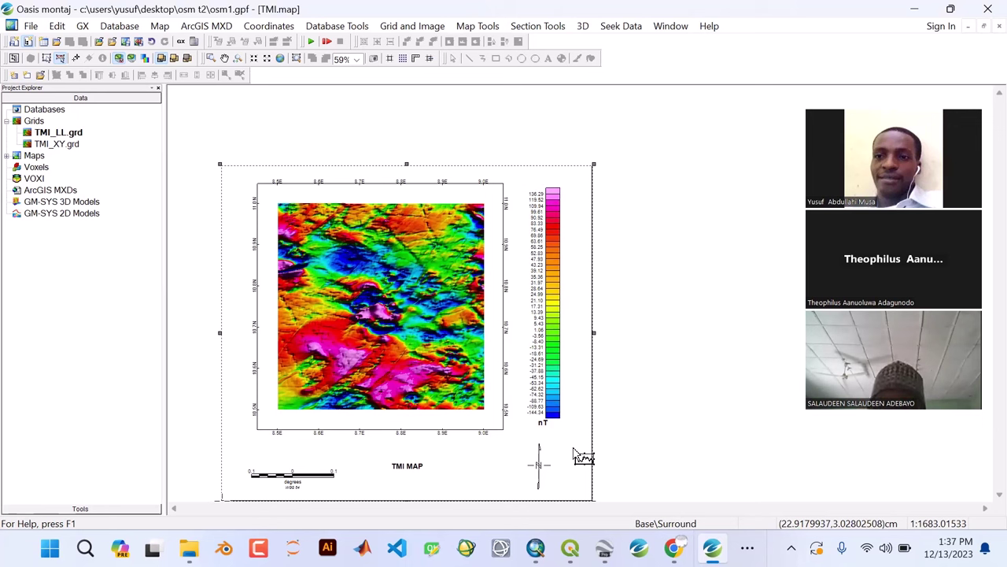
- Save the project and discard the unsaved map changes to the displayed TMI_LL grid
click(31, 29)
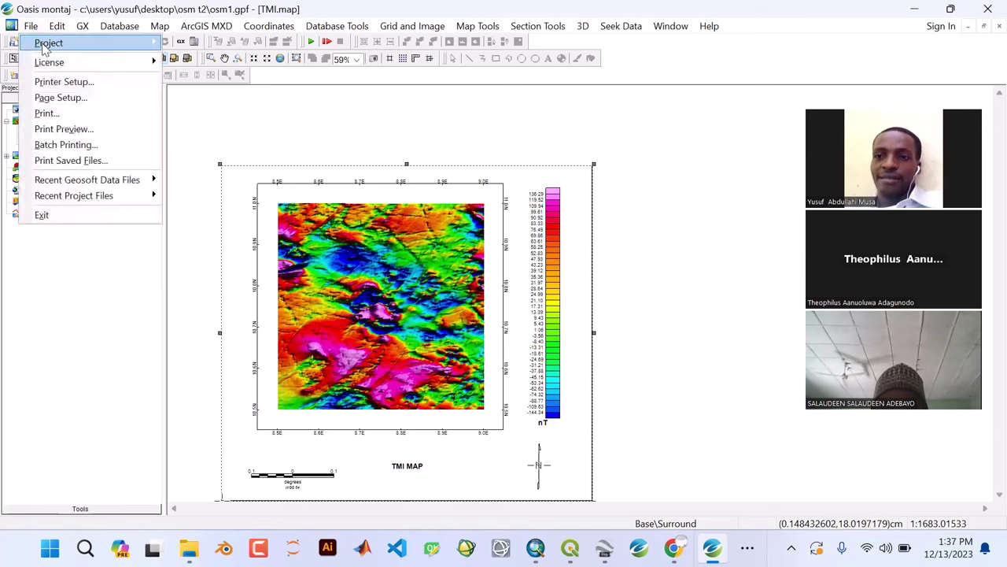
mouse_move(111, 44)
click(185, 75)
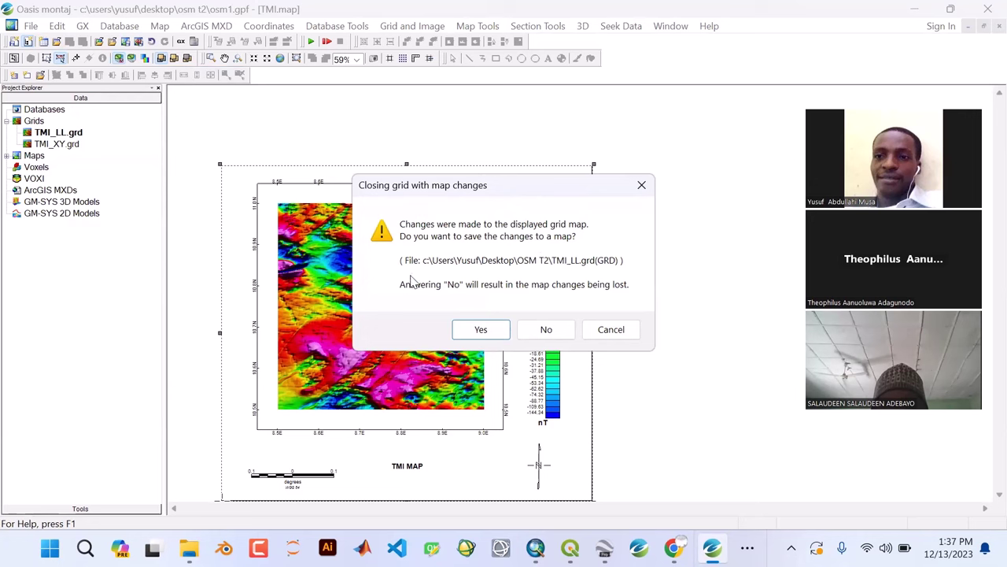
click(564, 334)
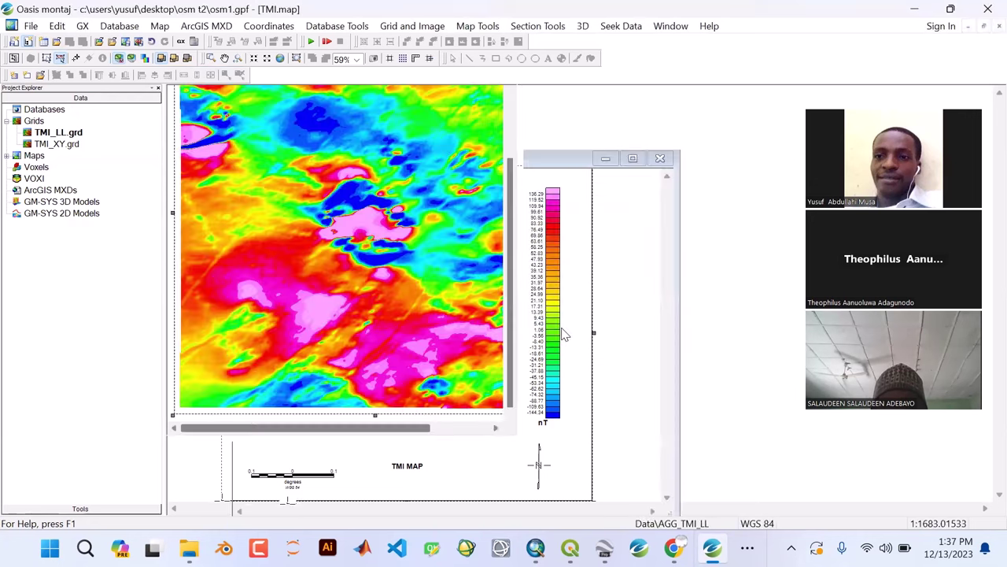
- Bring TMI.map back up and save it as an ArcGIS 9.2 MXD named TMI in the project's Maps folder
click(7, 156)
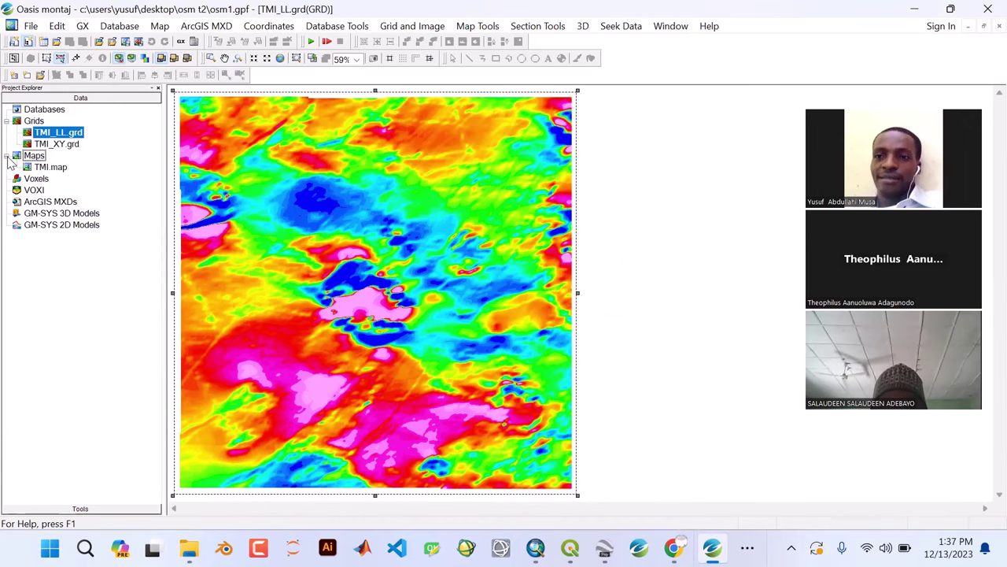
double_click(51, 168)
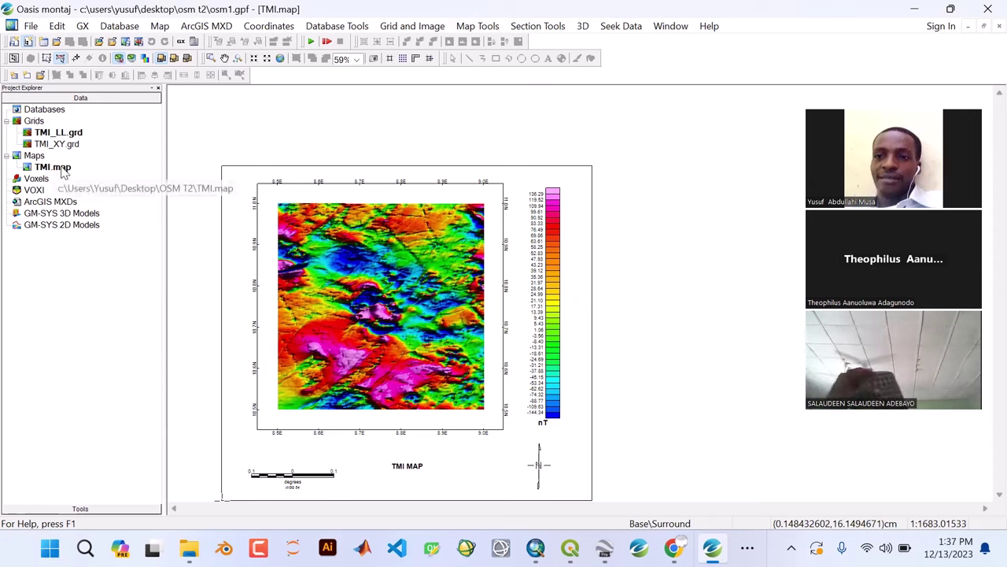
click(221, 26)
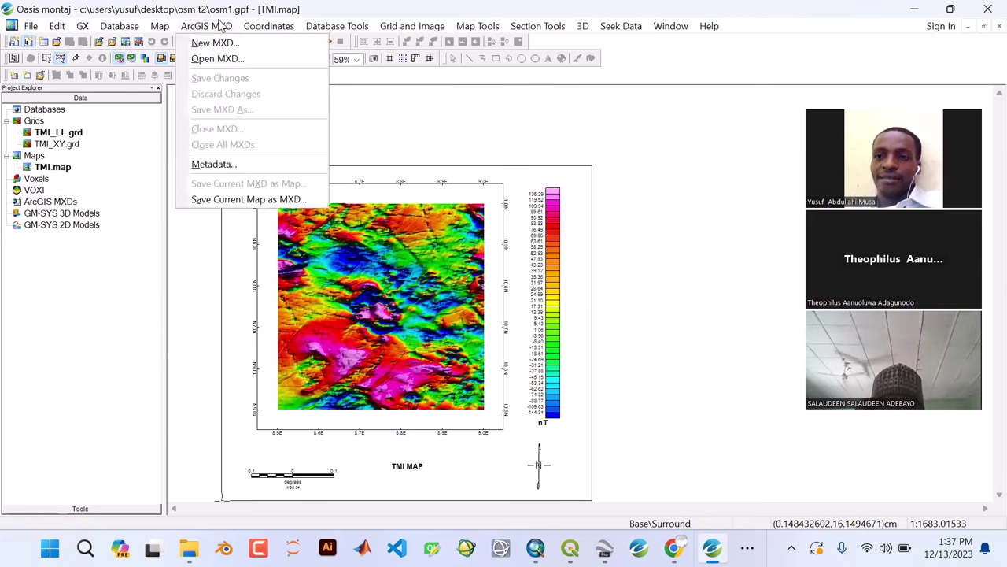
click(224, 200)
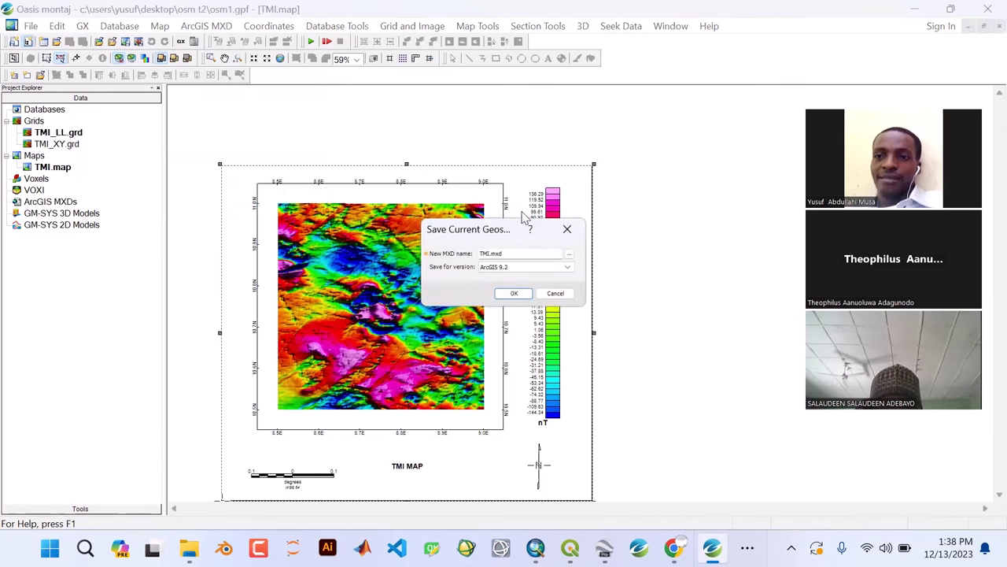
drag(502, 234, 421, 182)
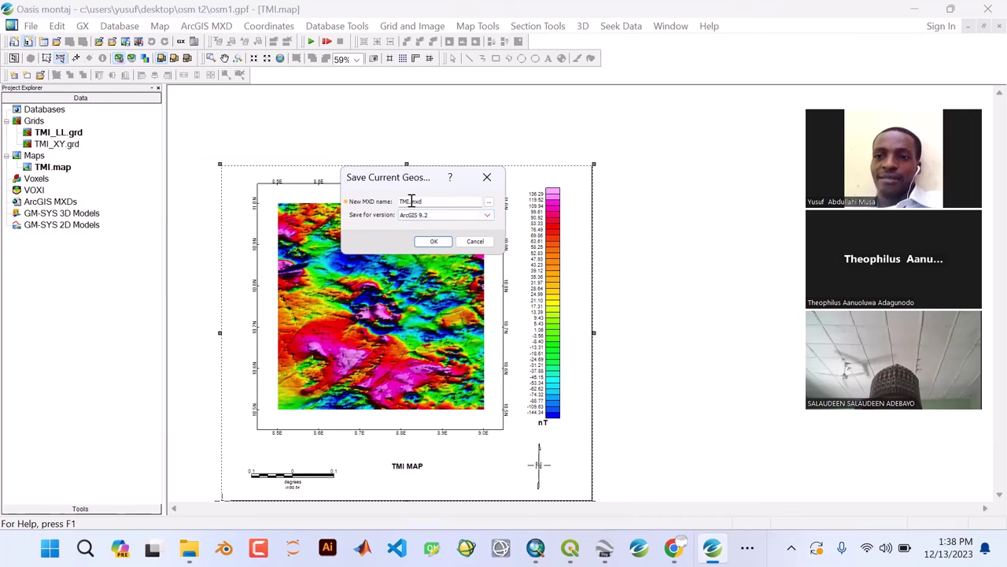
click(489, 202)
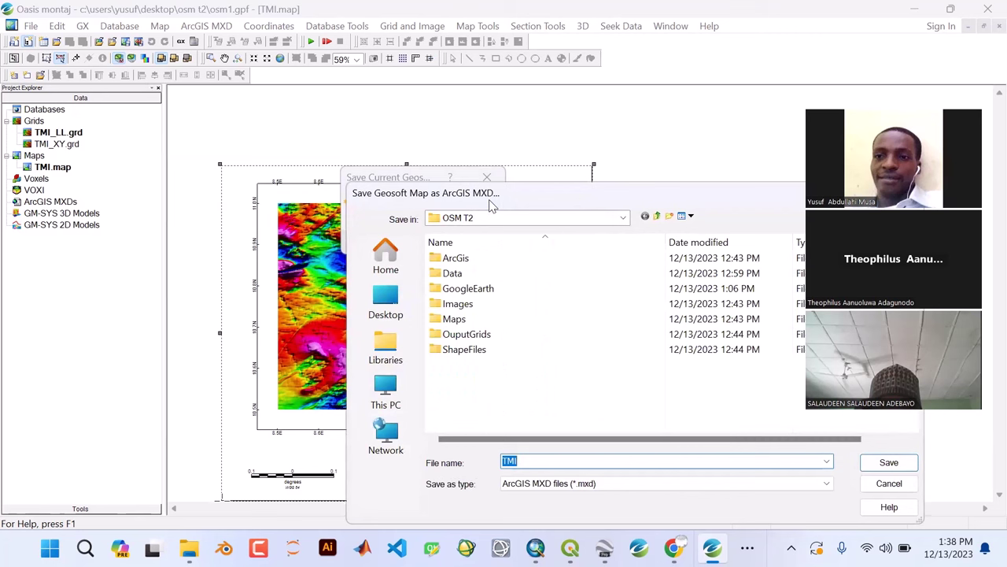
double_click(464, 322)
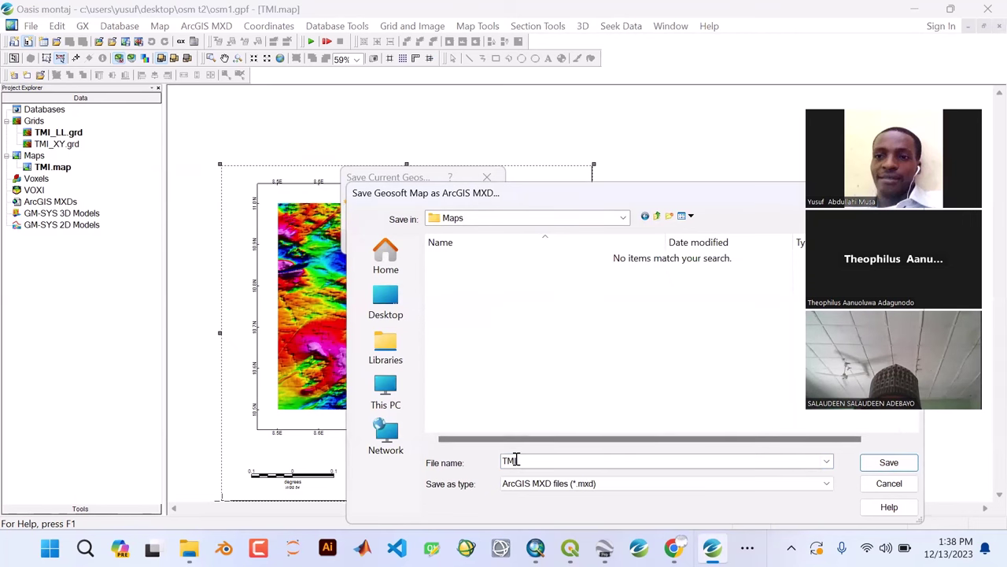
click(888, 464)
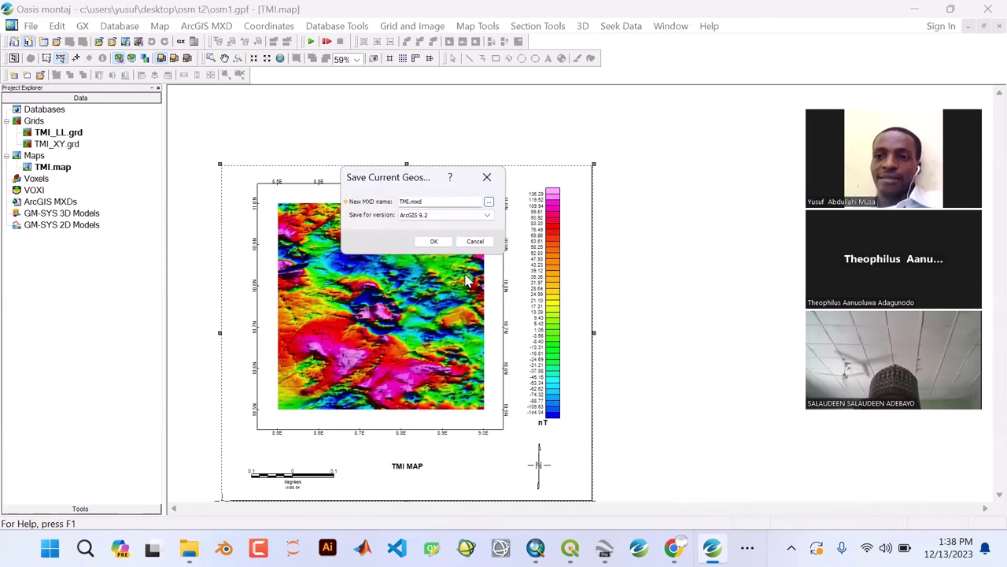
click(433, 241)
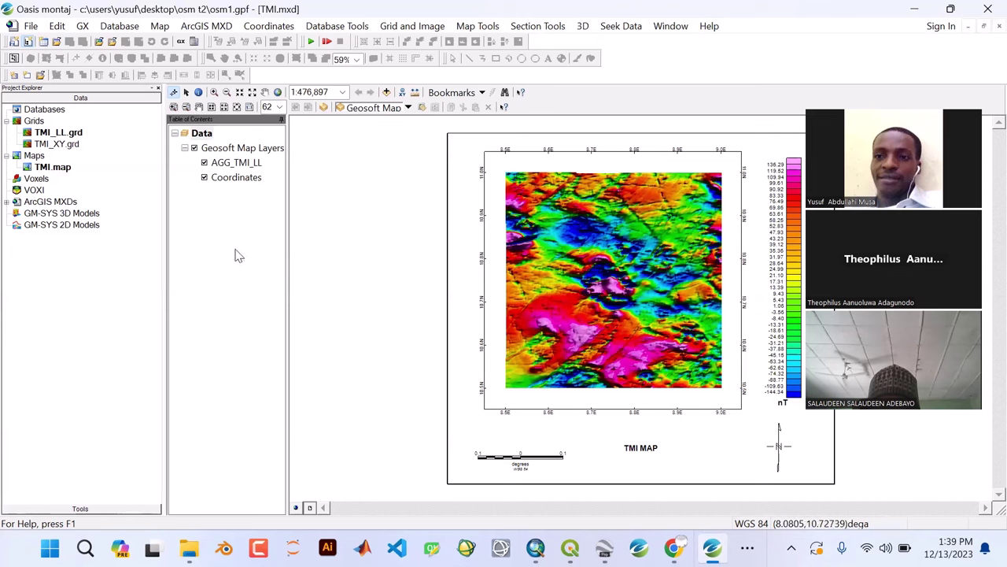
- Minimize the Oasis montaj and browser windows and switch to ArcMap
click(912, 12)
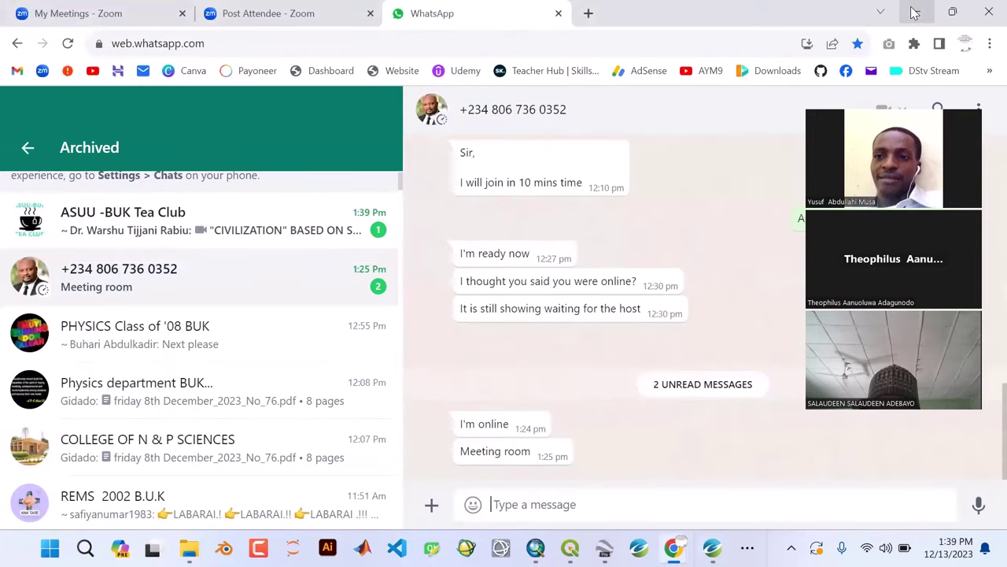
key(ctrl+shift+Tab)
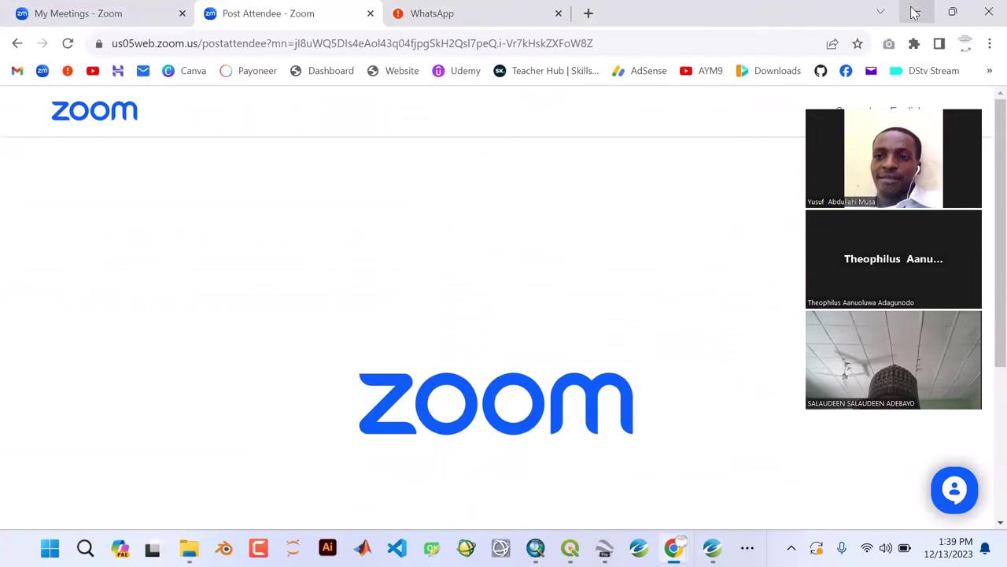
click(913, 12)
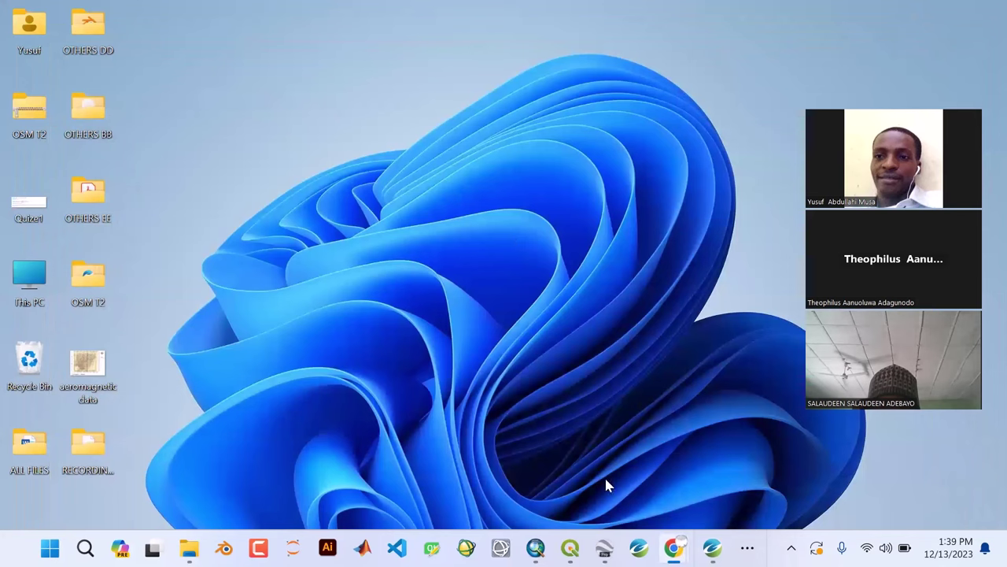
click(535, 548)
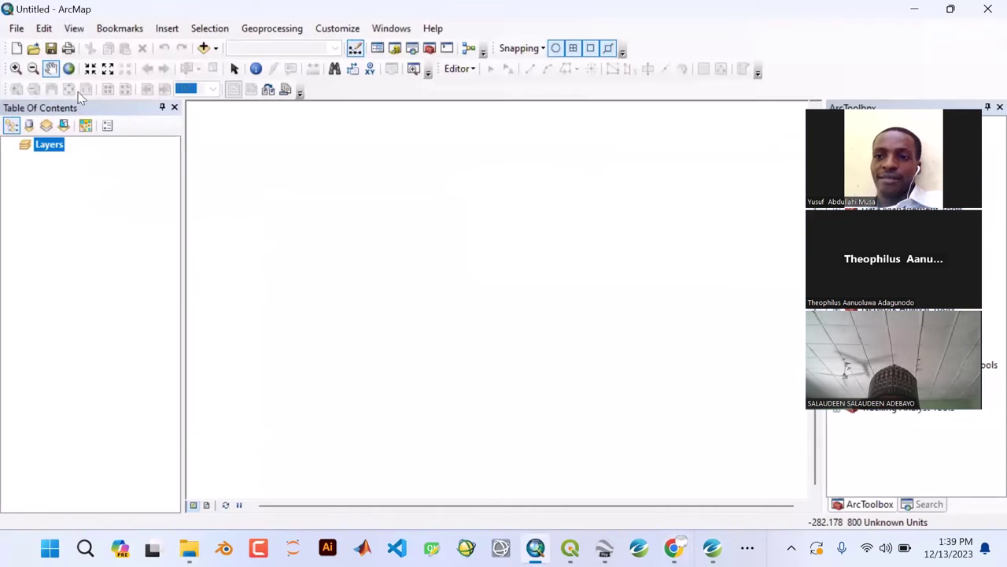
- Open the TMI map document from the Maps folder inside OSM T2 on the Desktop
click(17, 29)
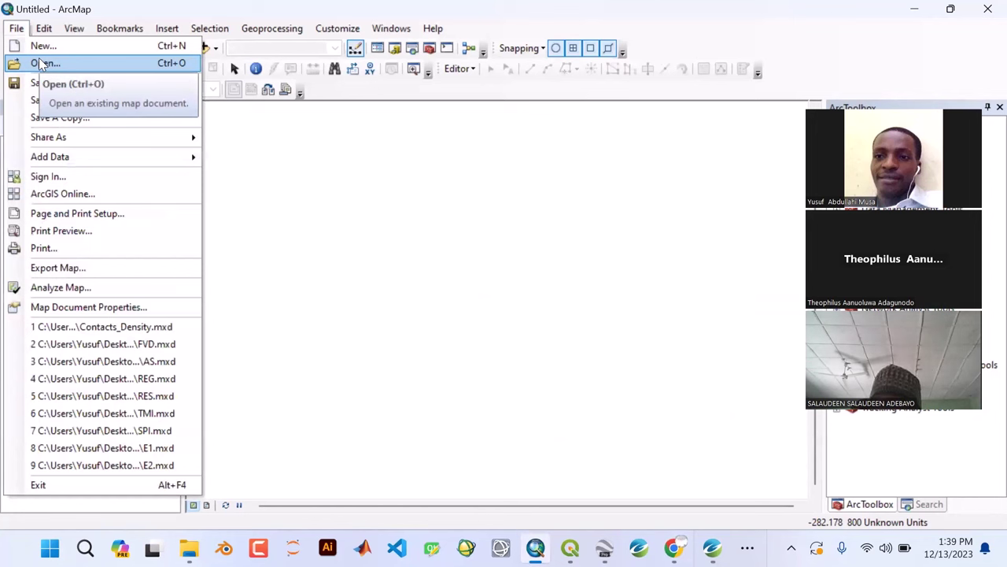
click(41, 63)
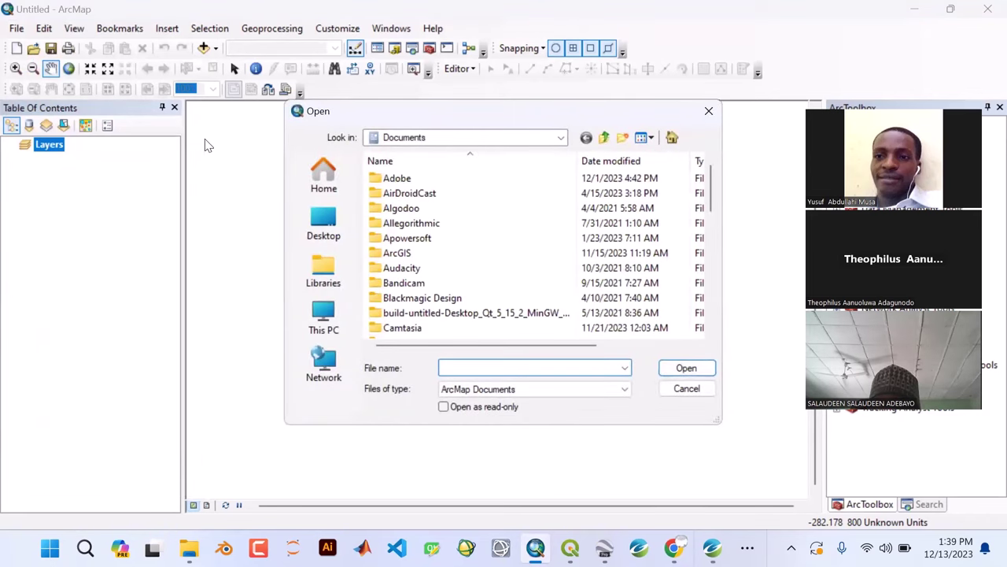
click(326, 227)
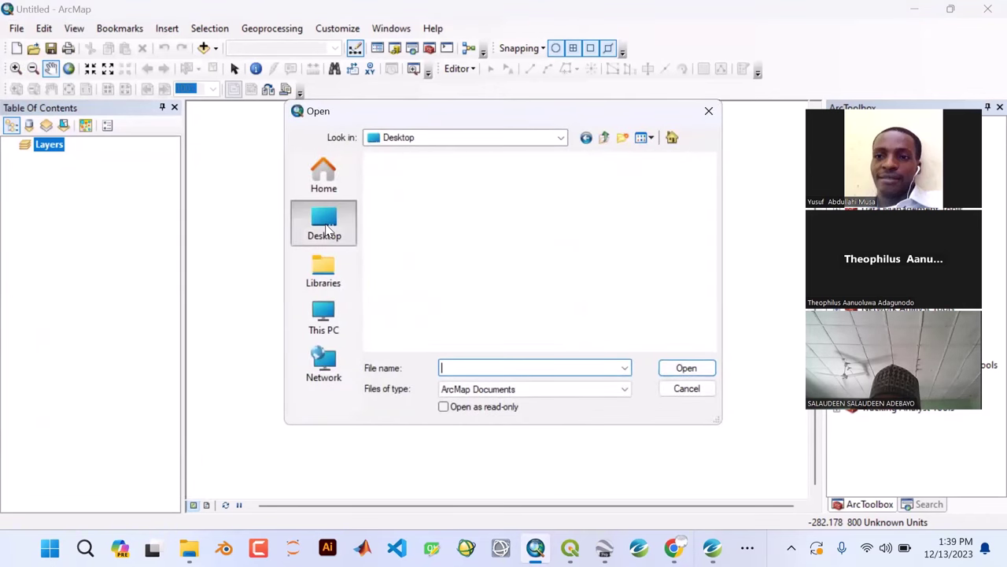
scroll(482, 284, down, 4)
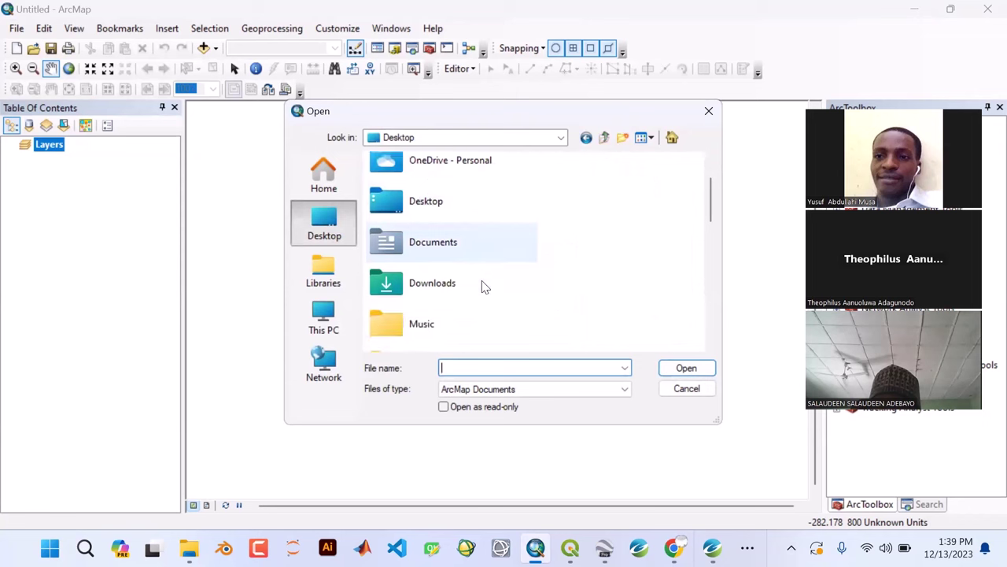
scroll(482, 286, down, 6)
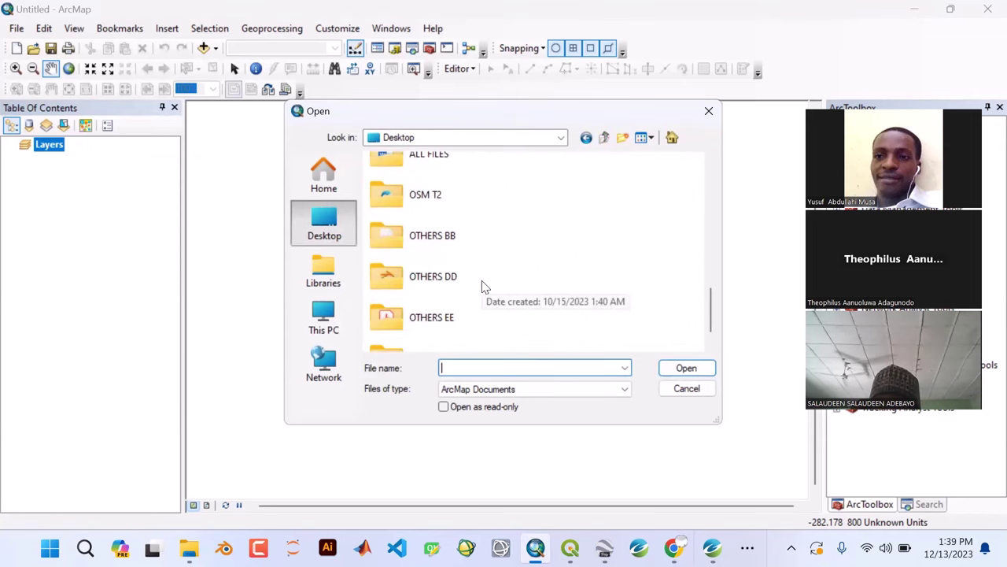
double_click(430, 203)
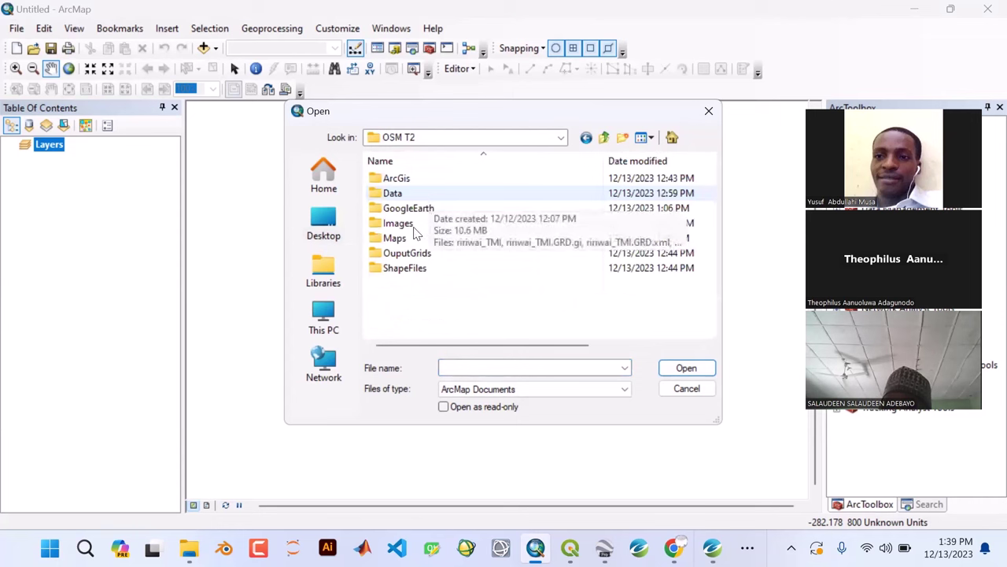
double_click(407, 240)
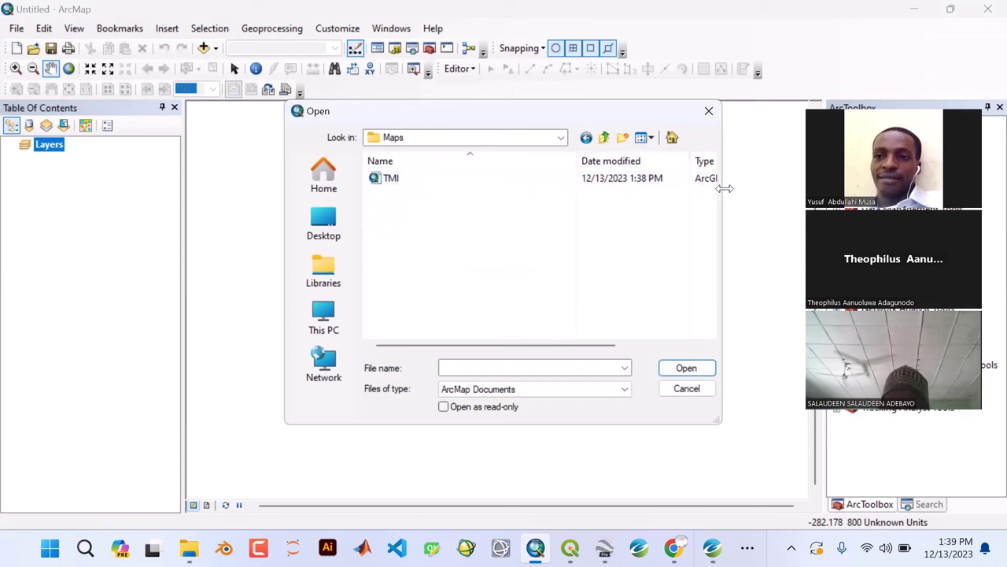
drag(724, 189, 781, 188)
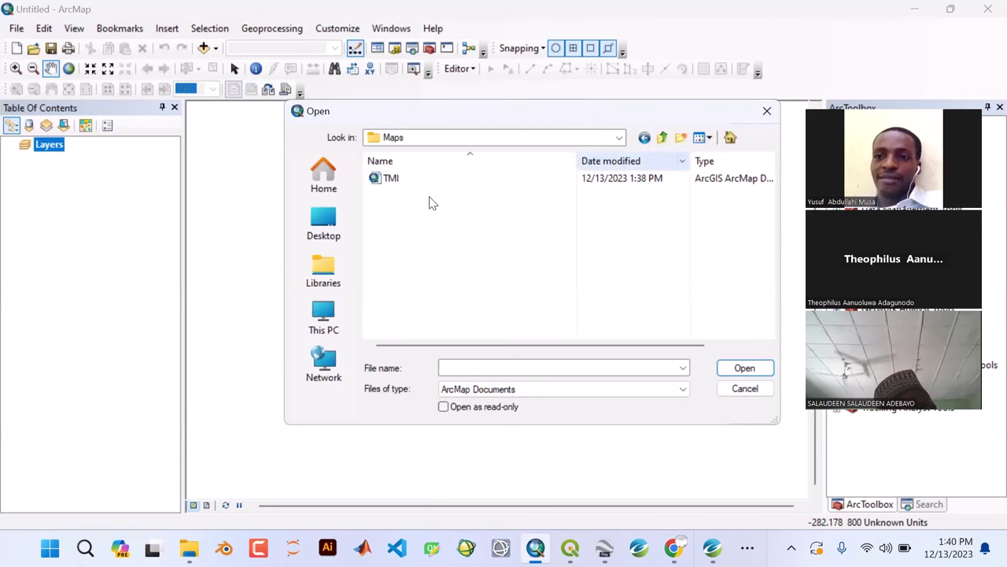
click(397, 179)
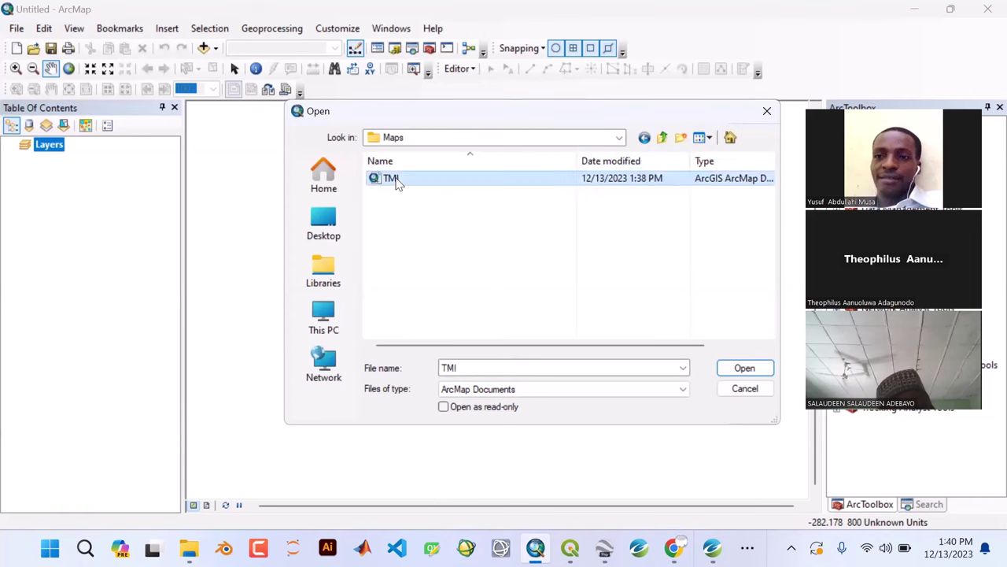
click(744, 367)
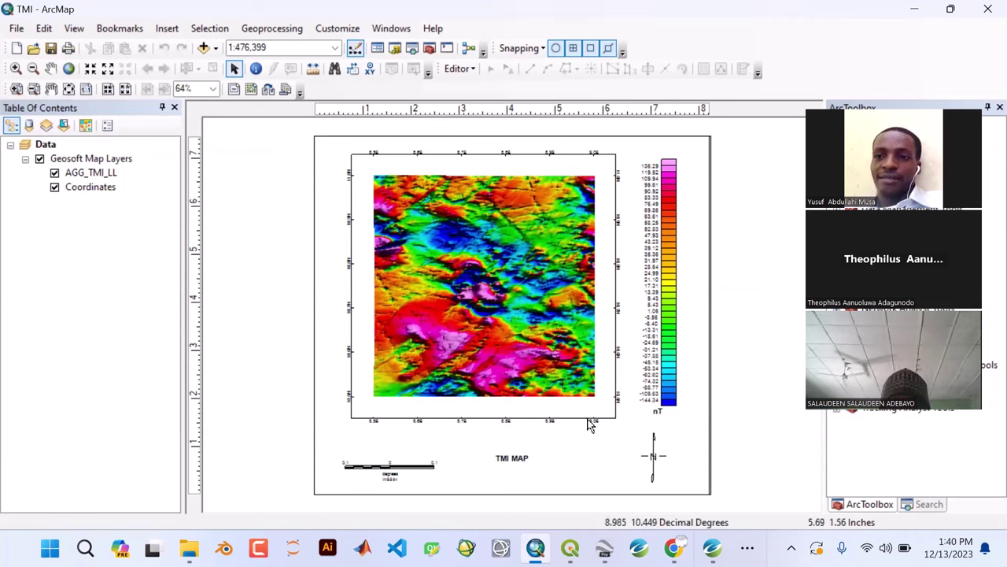
- Toggle the Coordinates and AGG_TMI_LL layers off and on in turn to see what each one draws
click(82, 191)
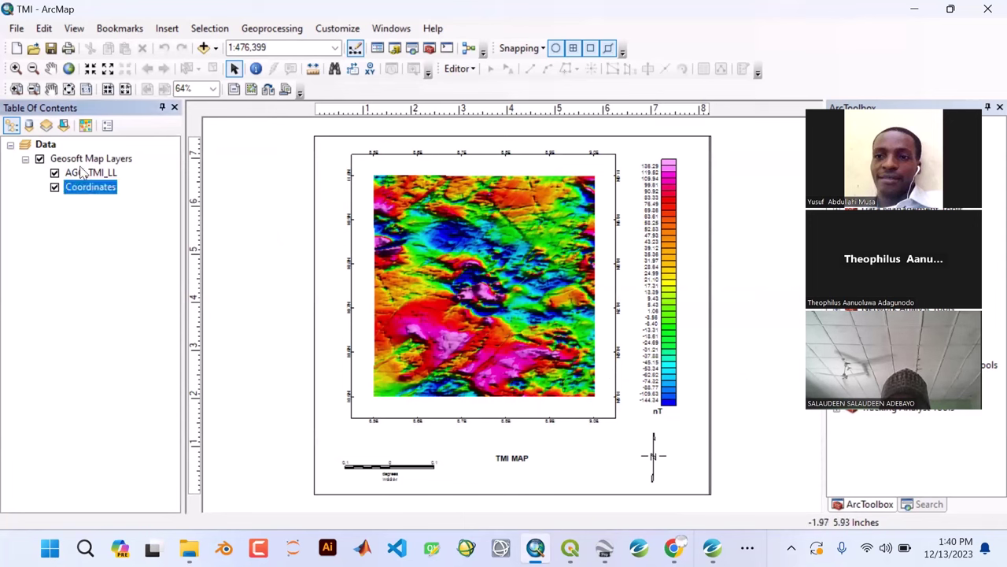
click(82, 173)
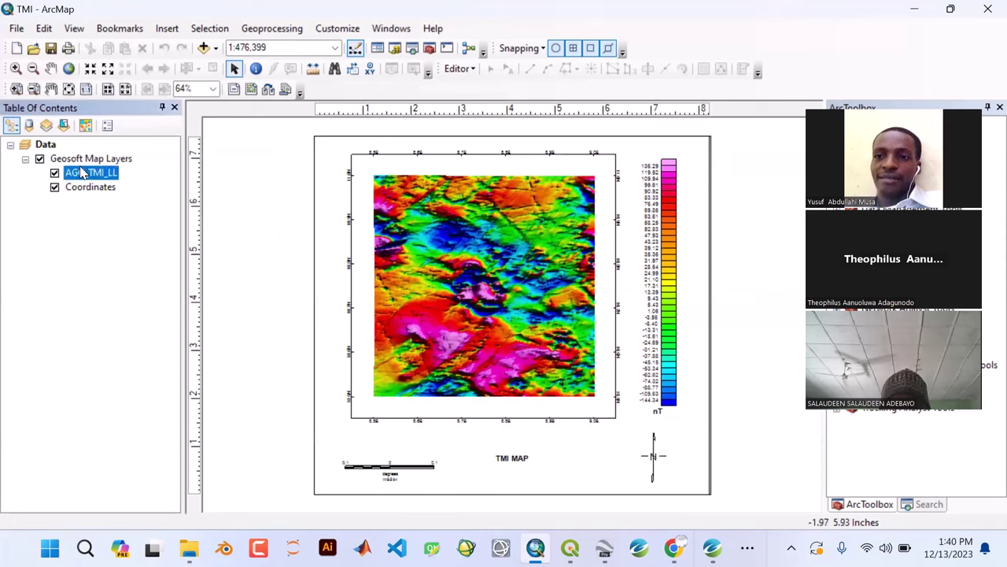
click(54, 187)
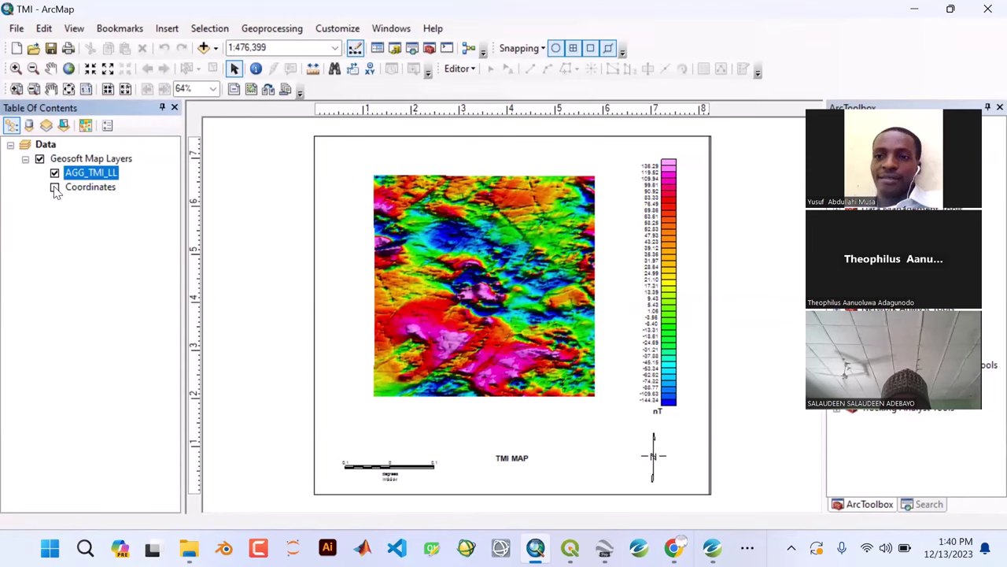
click(54, 188)
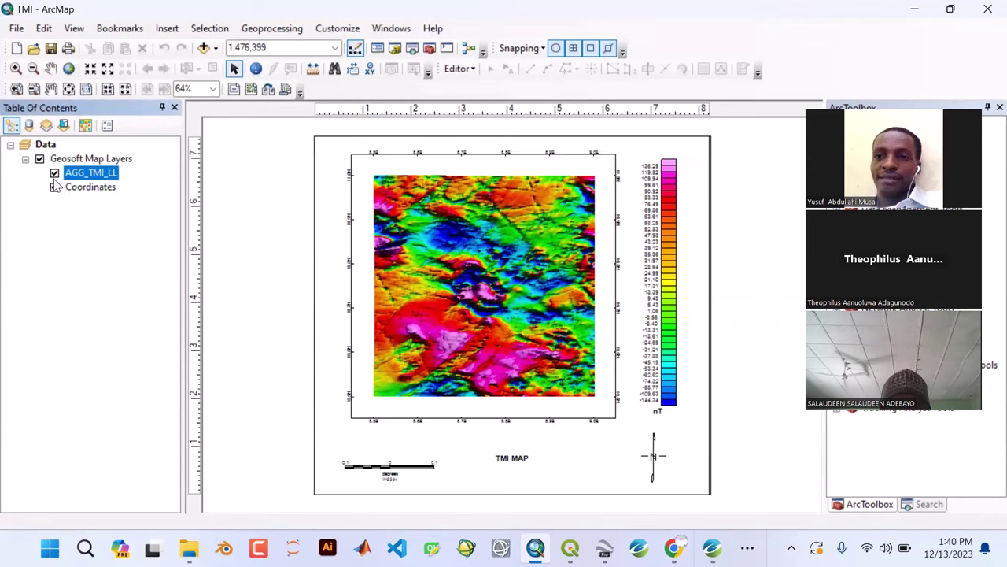
click(54, 173)
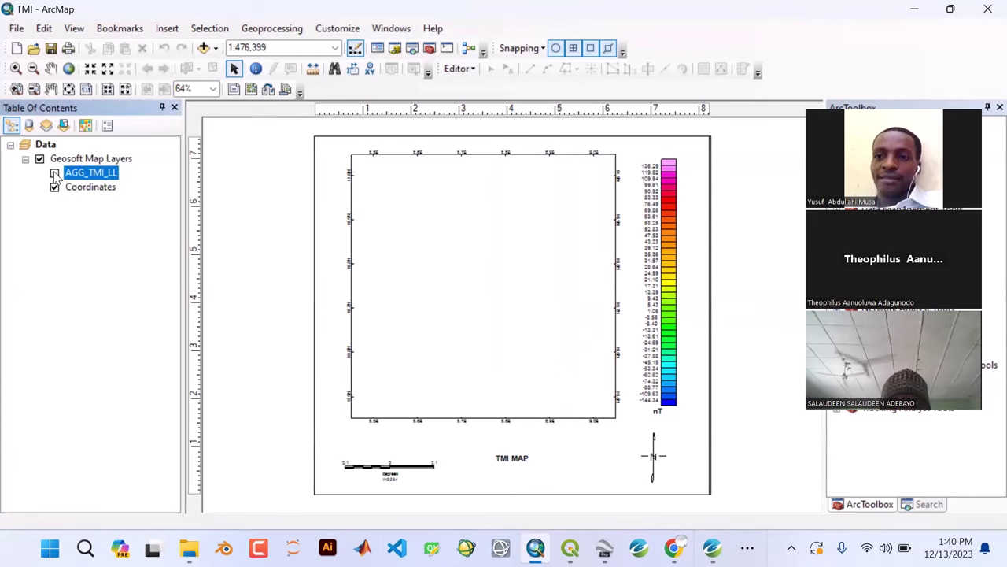
click(54, 173)
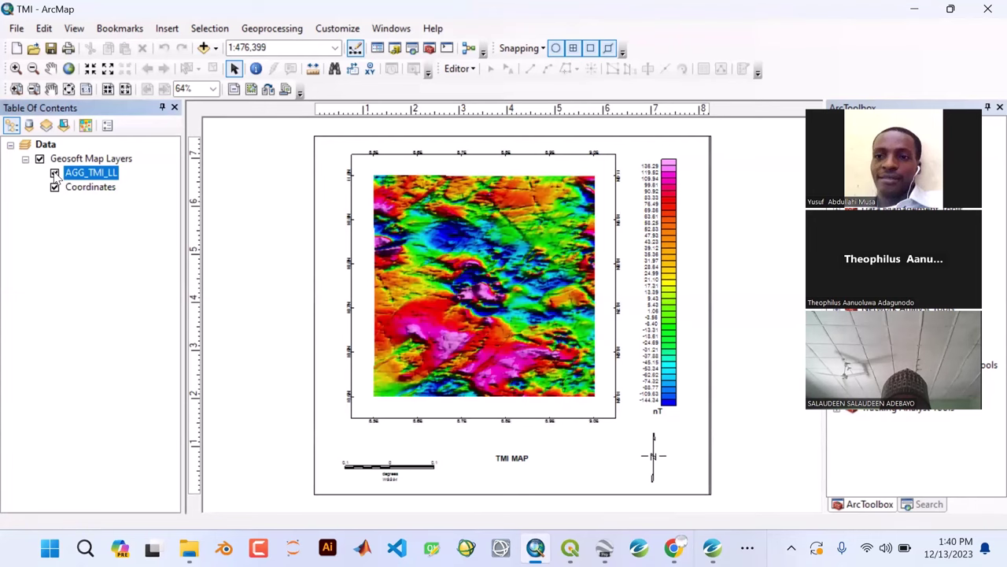
- Delete the north arrow and the scale bar from the map layout
click(658, 459)
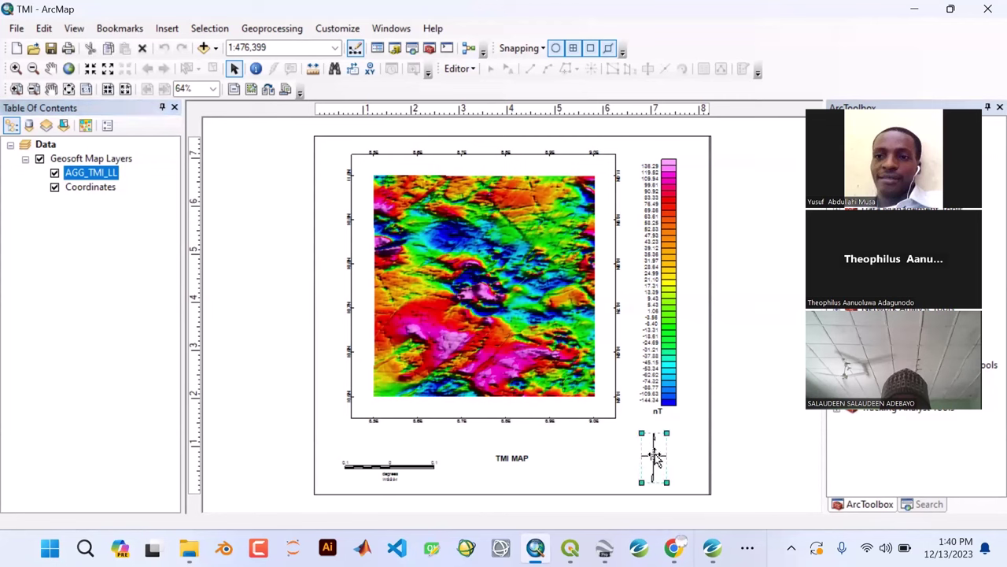
key(Delete)
click(391, 476)
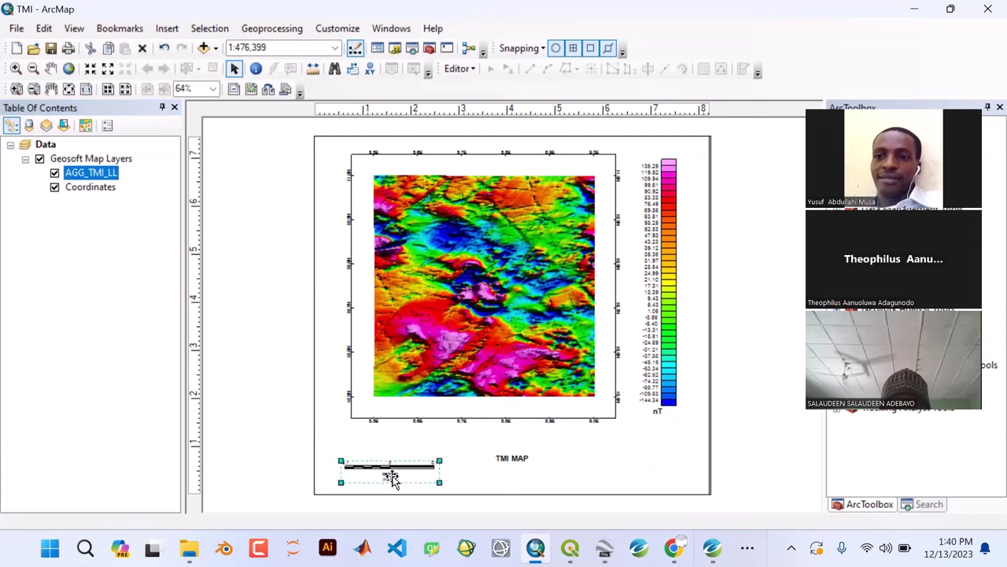
key(Delete)
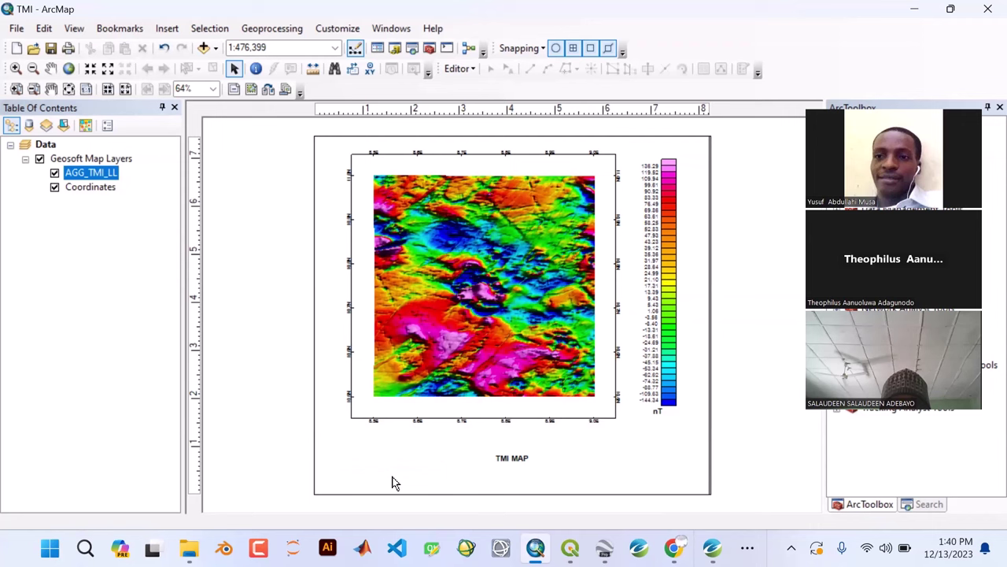
- Shift the nT colour legend slightly away from the map, enlarge it a little and nudge it down
click(665, 321)
mouse_move(665, 322)
mouse_down()
mouse_move(688, 317)
mouse_move(682, 329)
mouse_move(666, 317)
mouse_up()
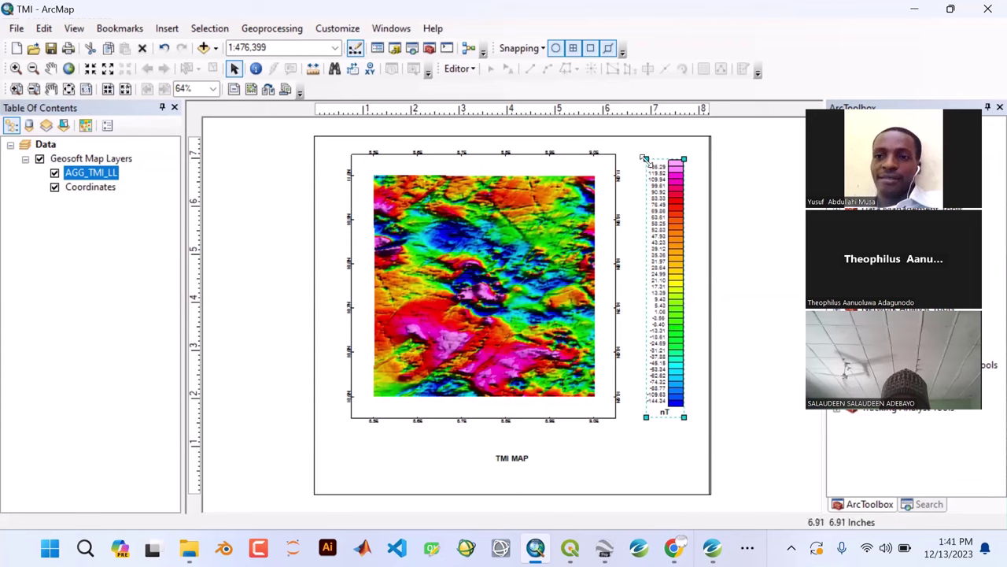
drag(643, 156, 640, 148)
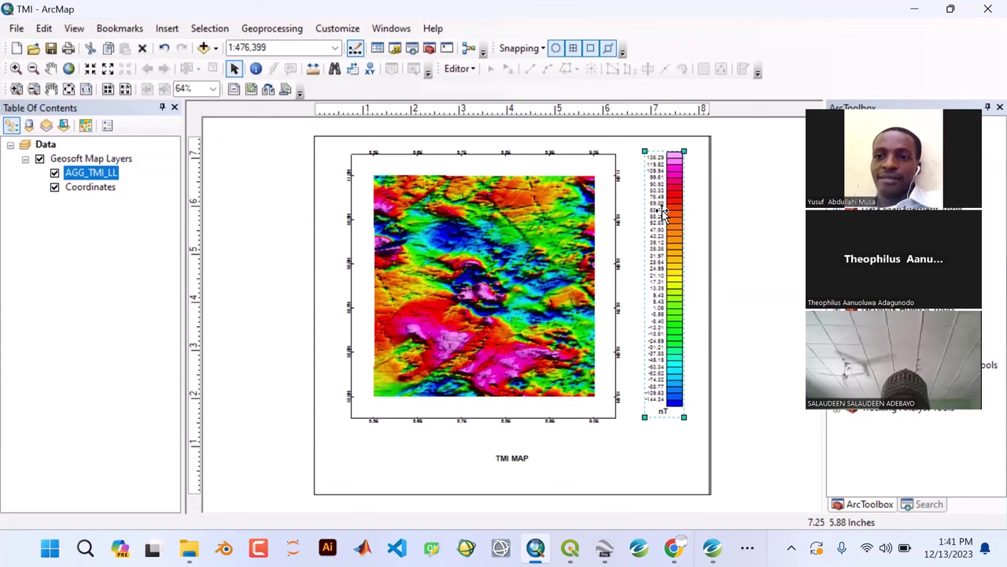
key(Down)
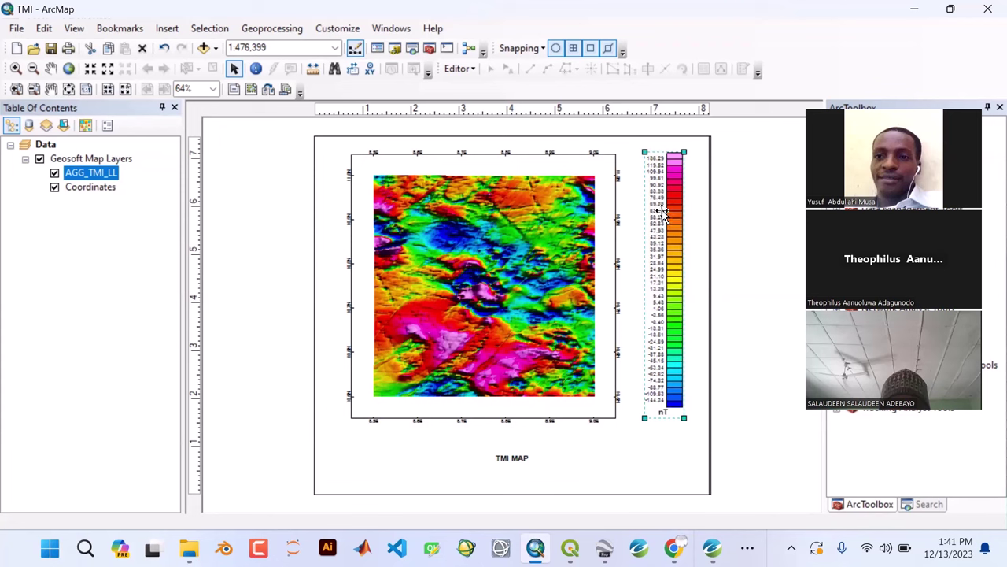
key(Down)
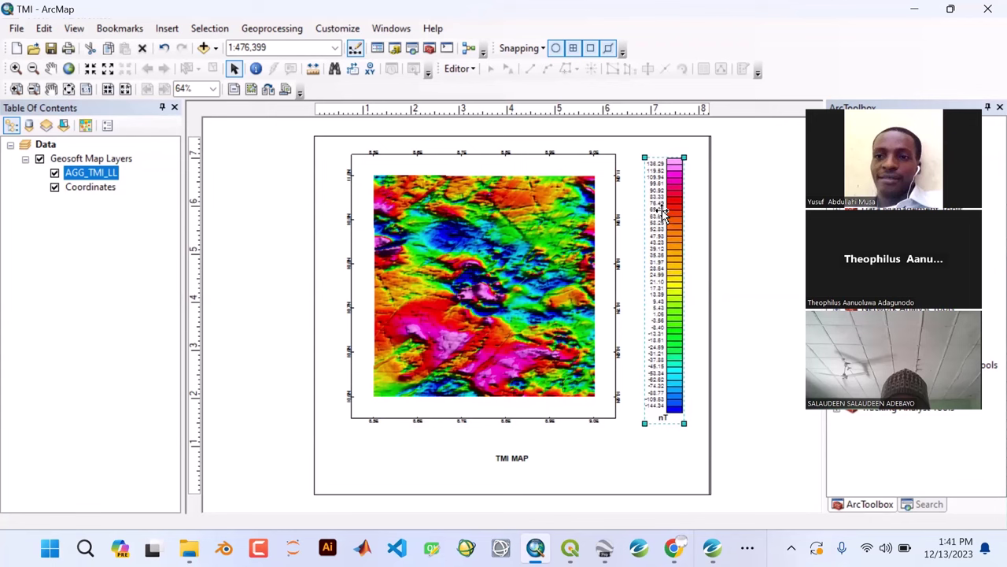
click(622, 448)
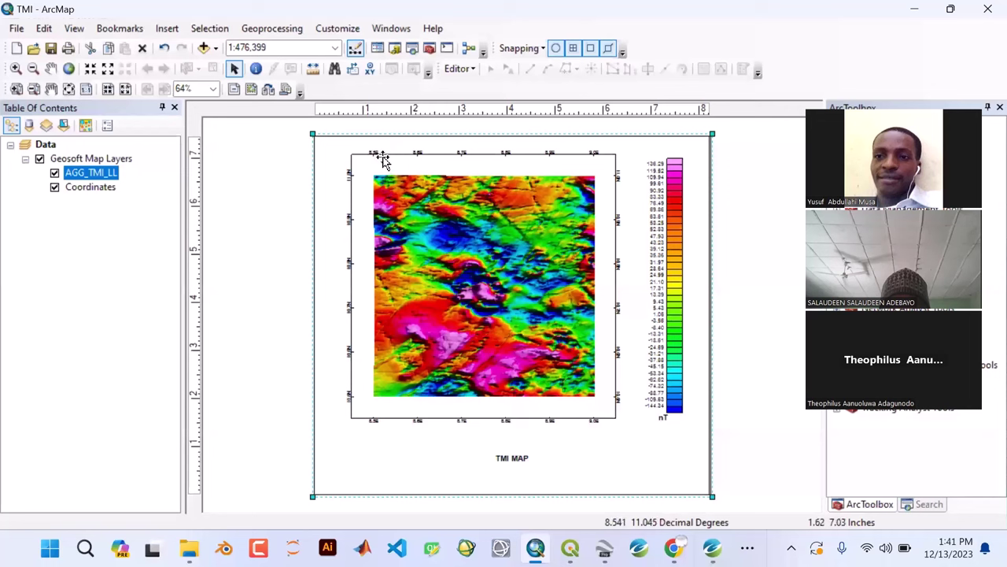
- Select the TMI data frame and zoom its map in one fixed step to 1:400,000 so it fills the frame
click(94, 190)
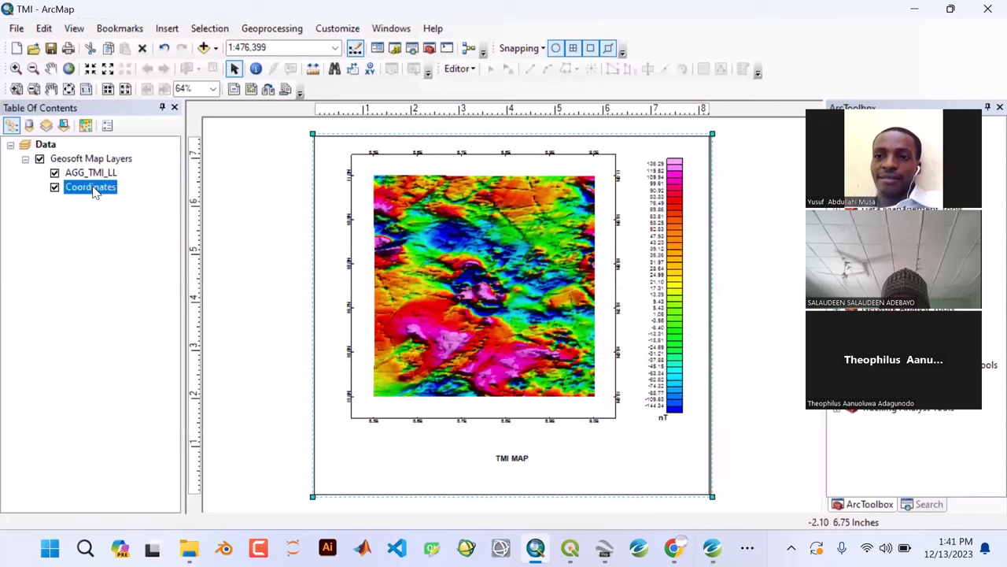
click(401, 160)
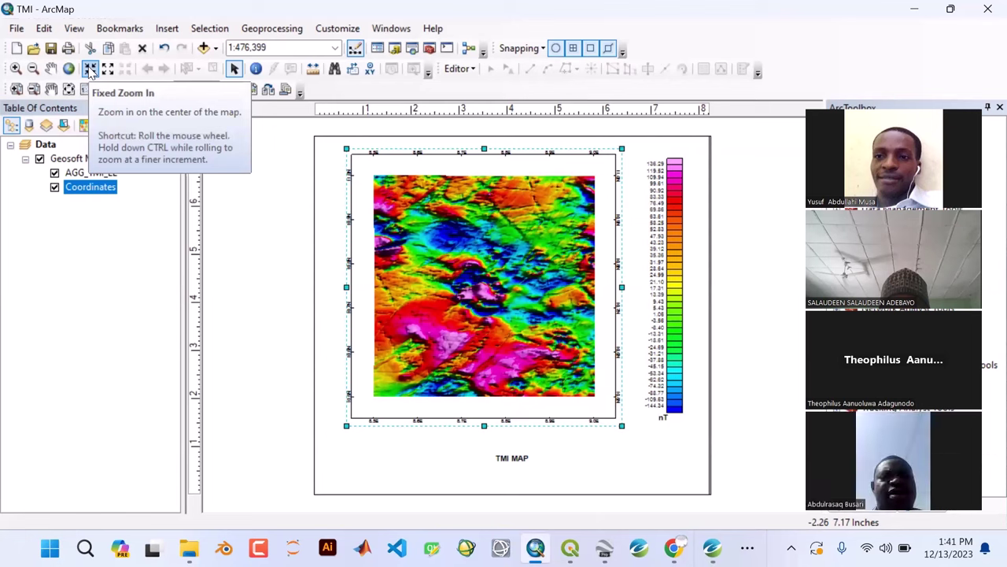
click(90, 70)
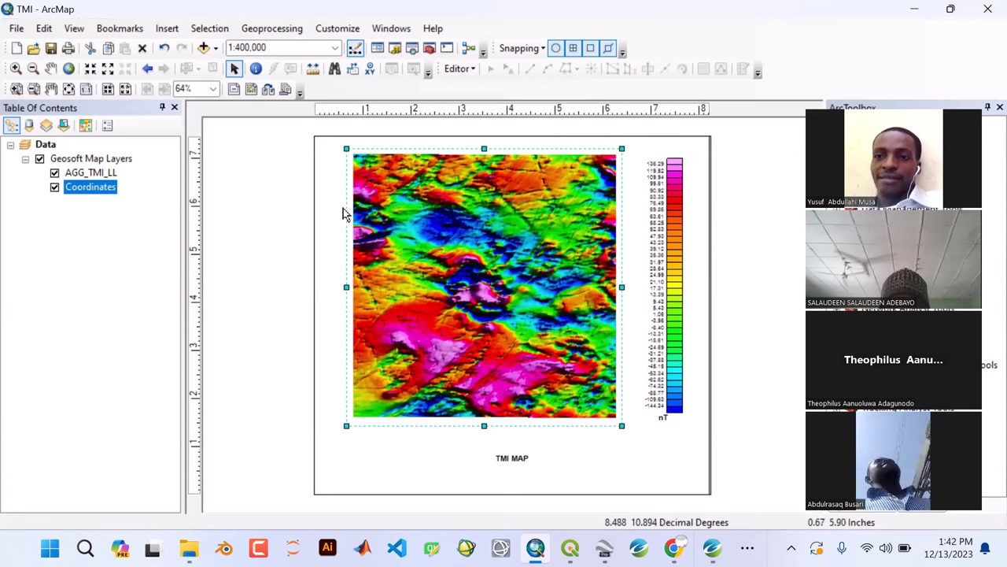
- Add a new graticule of meridians and parallels to the TMI data frame, keeping the wizard's default settings
right_click(621, 148)
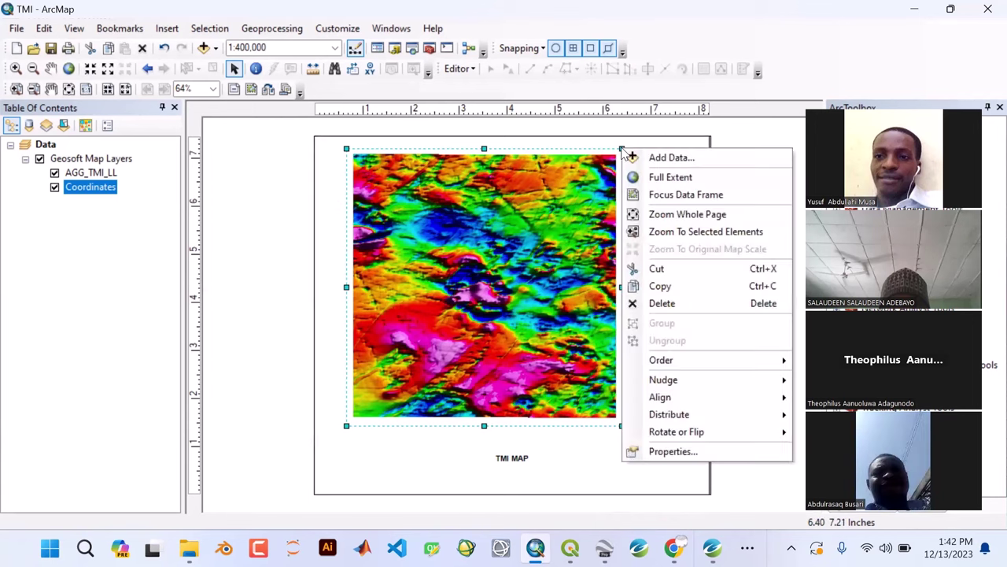
click(674, 453)
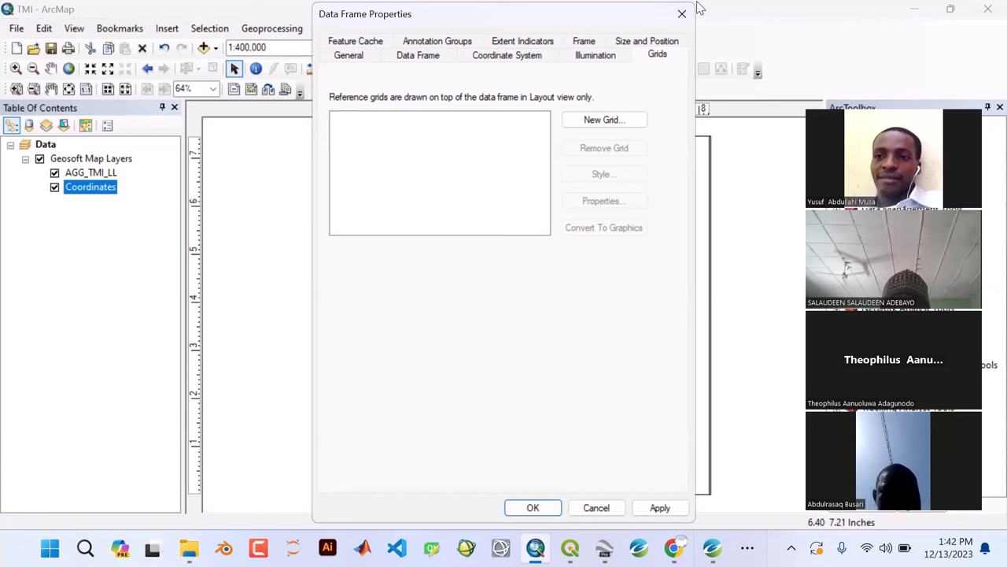
click(615, 123)
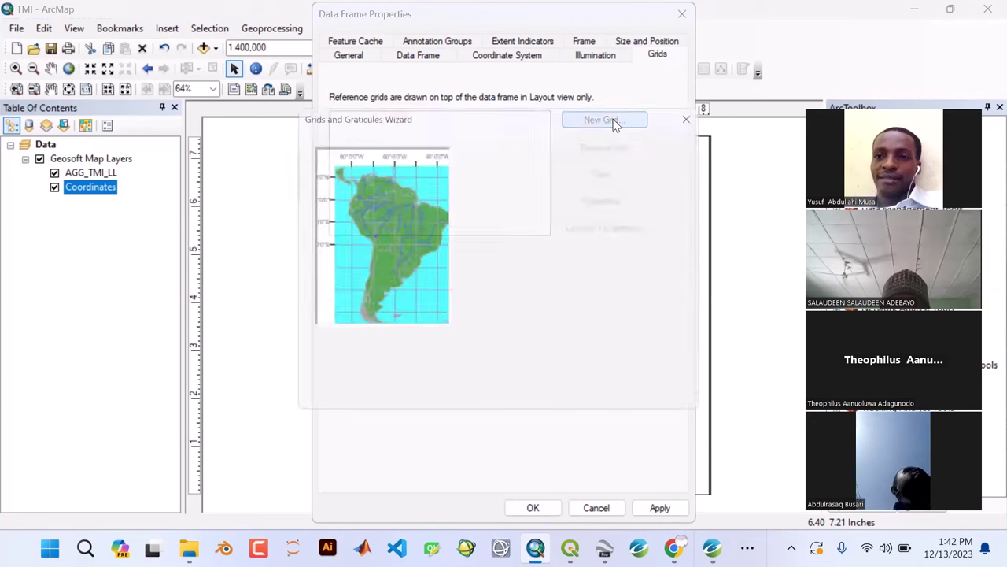
click(617, 408)
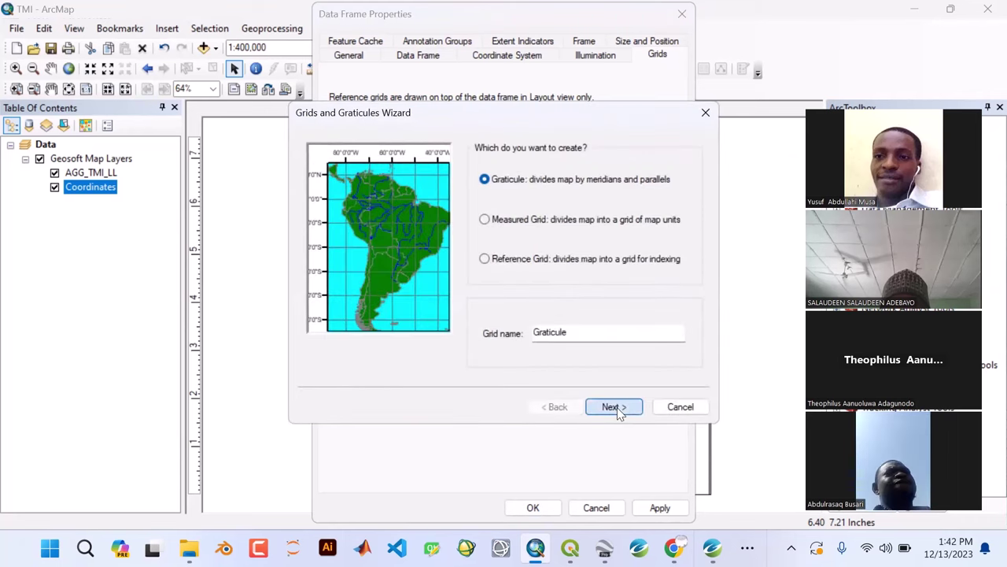
click(615, 408)
click(615, 408)
click(614, 408)
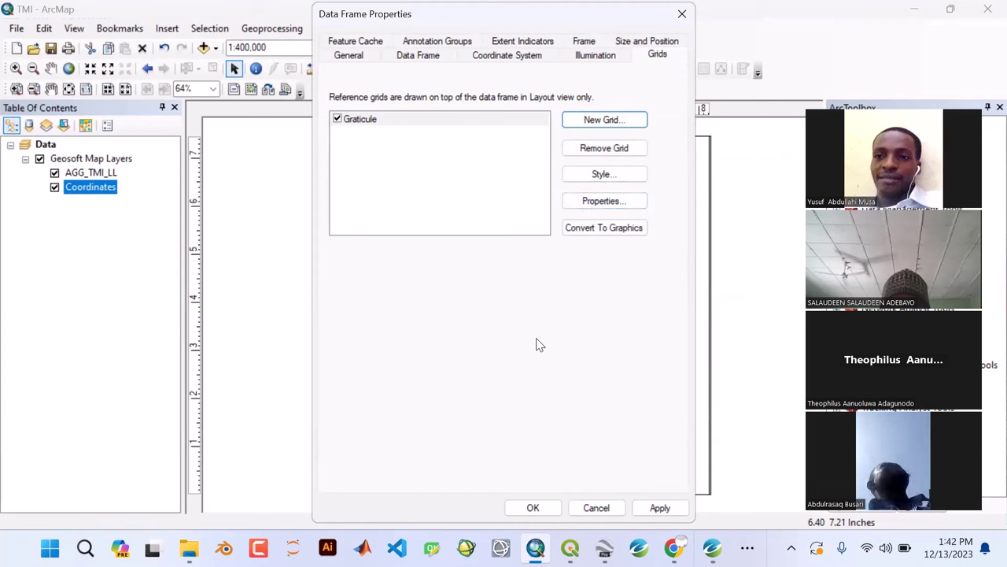
- Set the new graticule to show neither lines nor ticks across the map
click(592, 200)
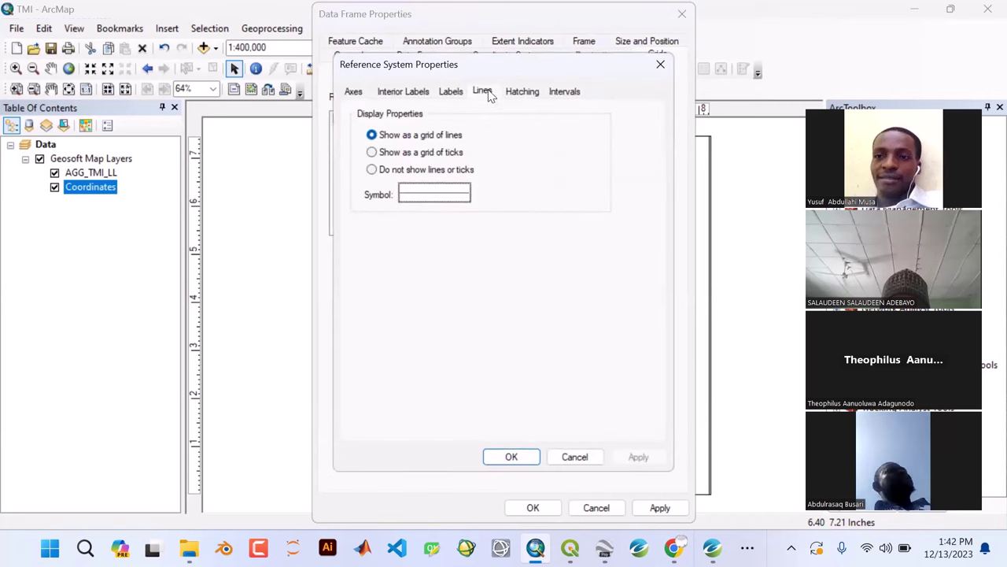
click(372, 170)
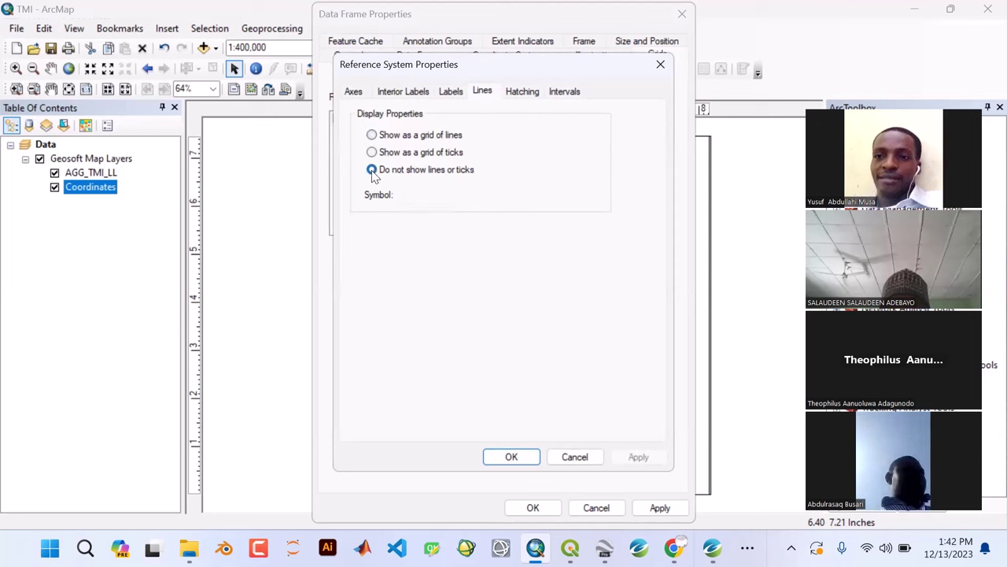
- Set the graticule's label size to 12 and make the left and right axis labels vertical
click(451, 92)
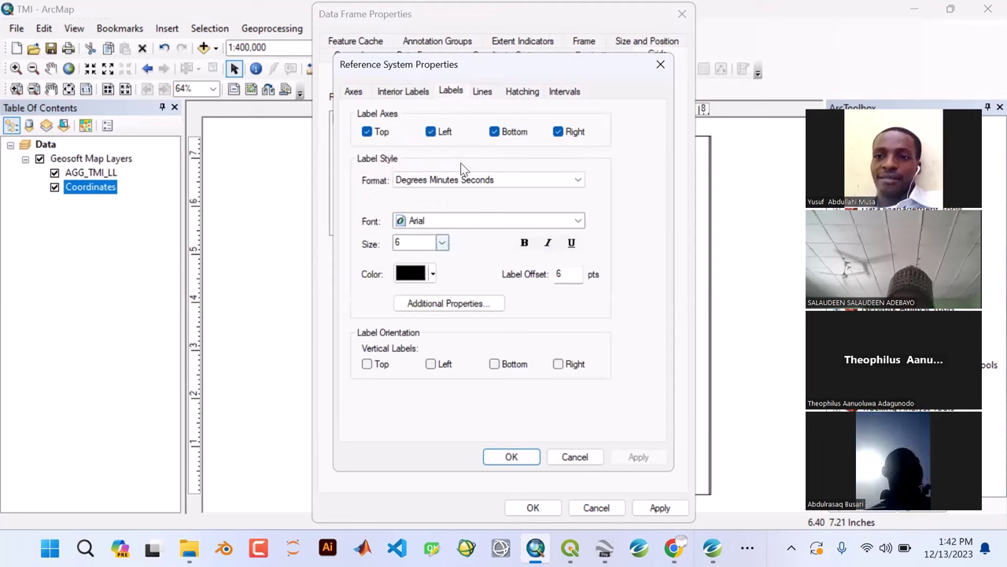
click(442, 243)
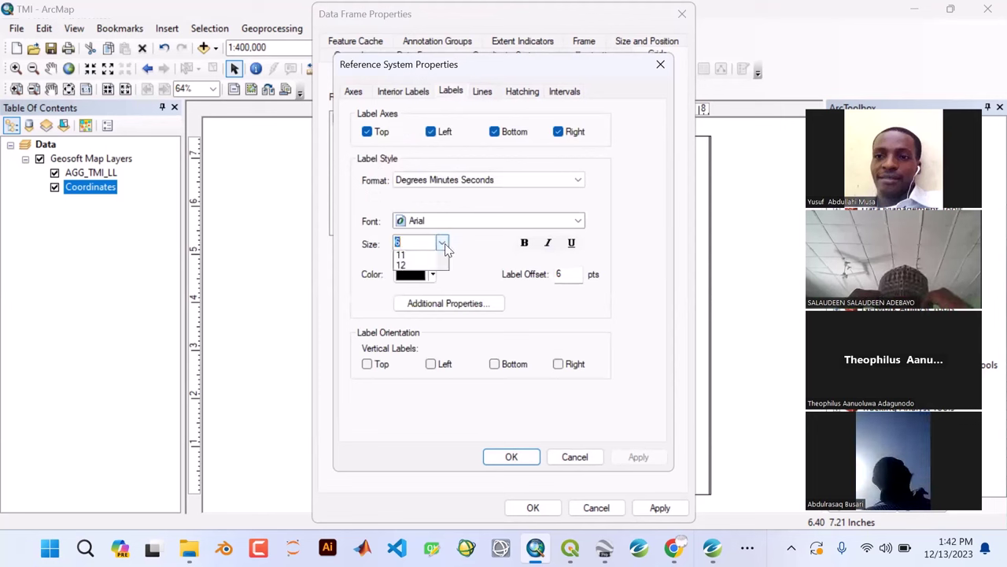
click(402, 318)
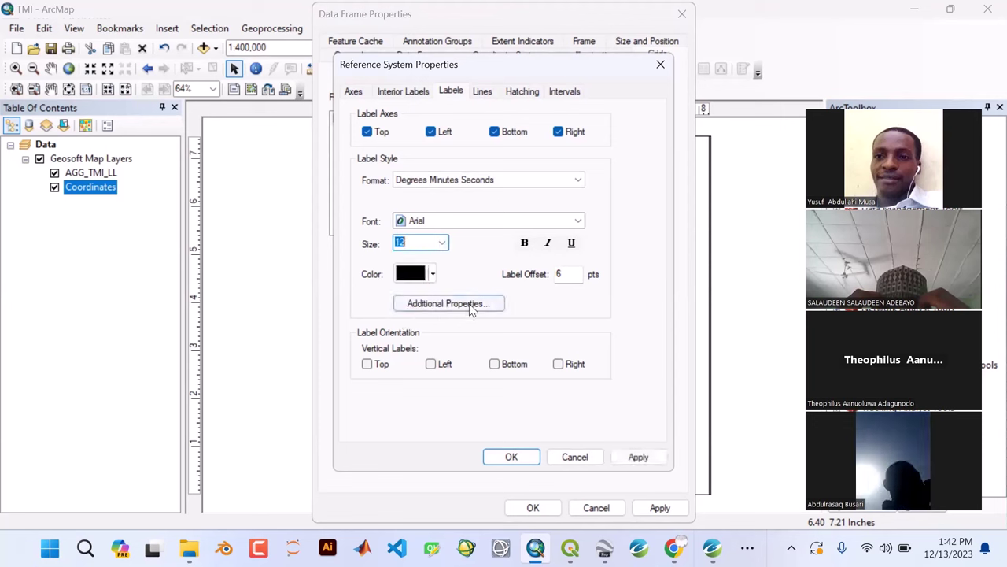
click(431, 364)
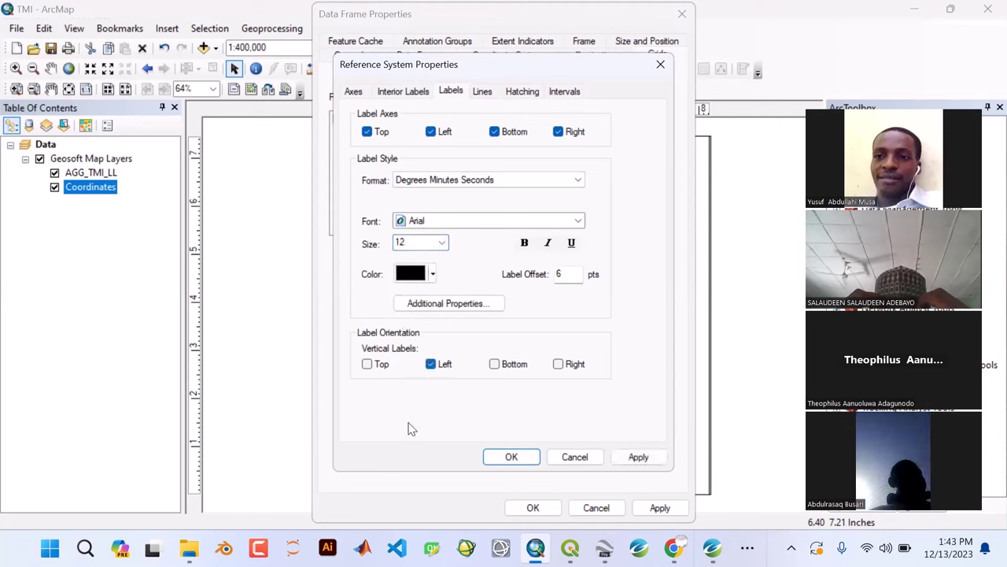
click(559, 365)
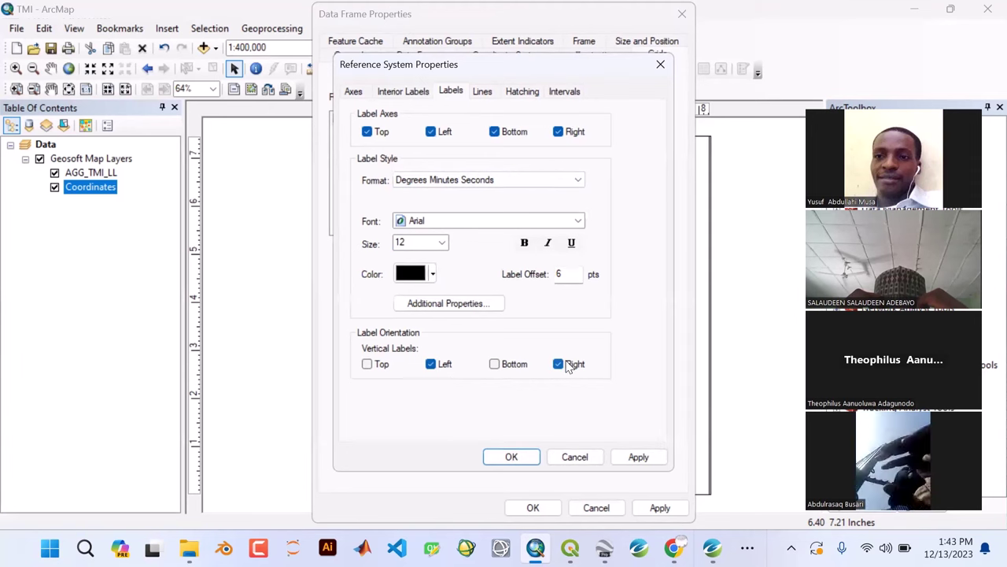
- Express the graticule intervals in degrees and decimal minutes, with 0° 6' on both the X and Y axes
click(570, 91)
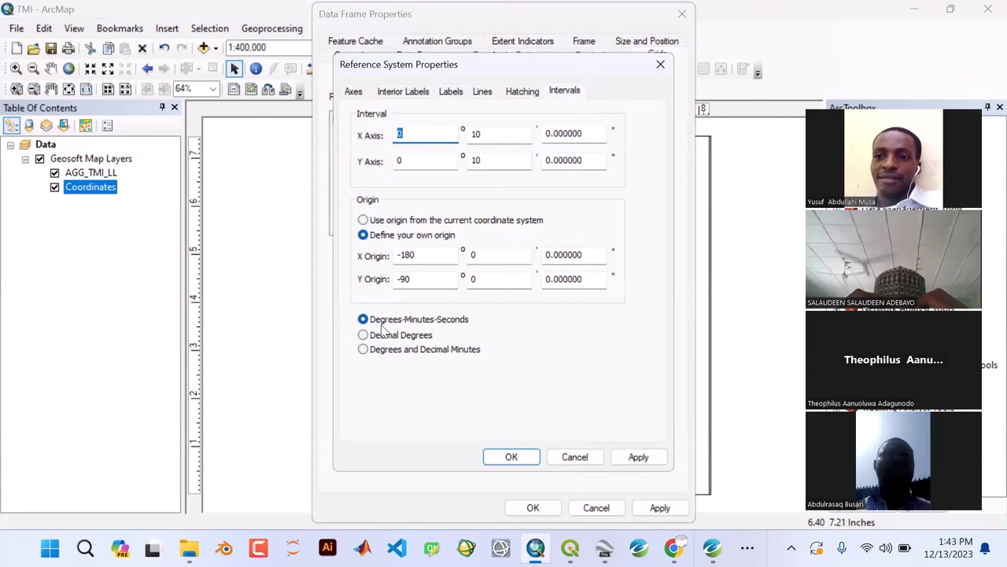
click(363, 351)
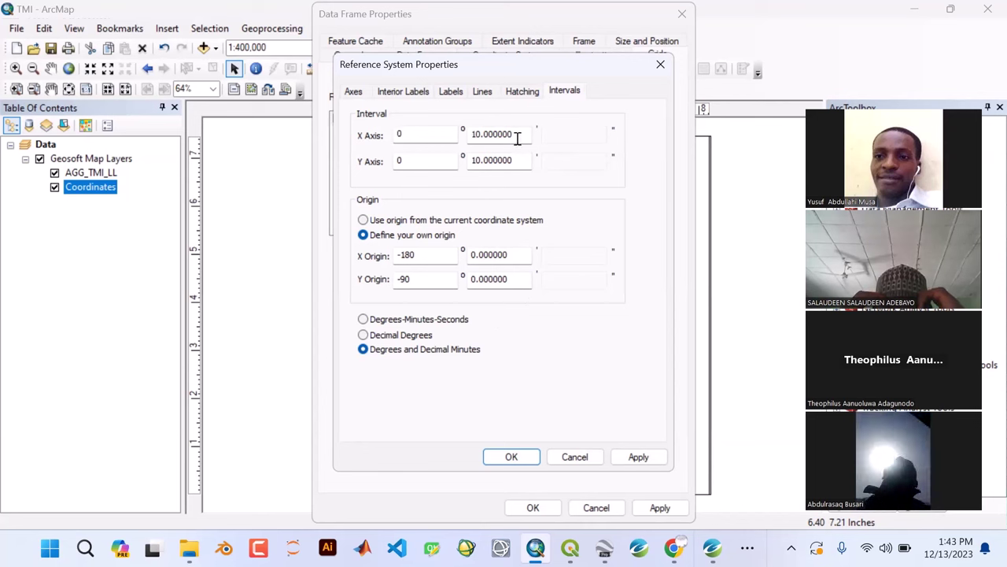
drag(517, 135, 465, 133)
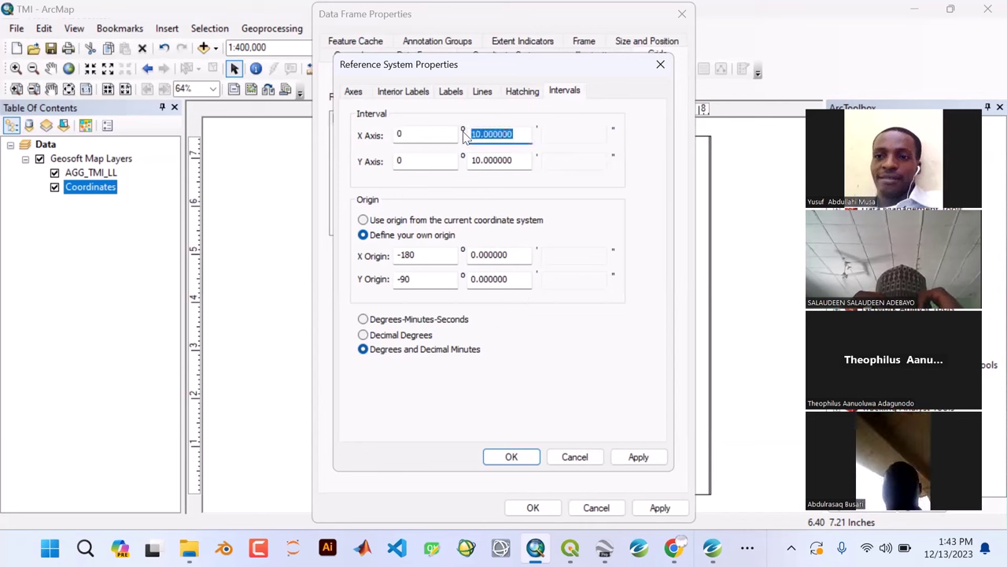
text(6)
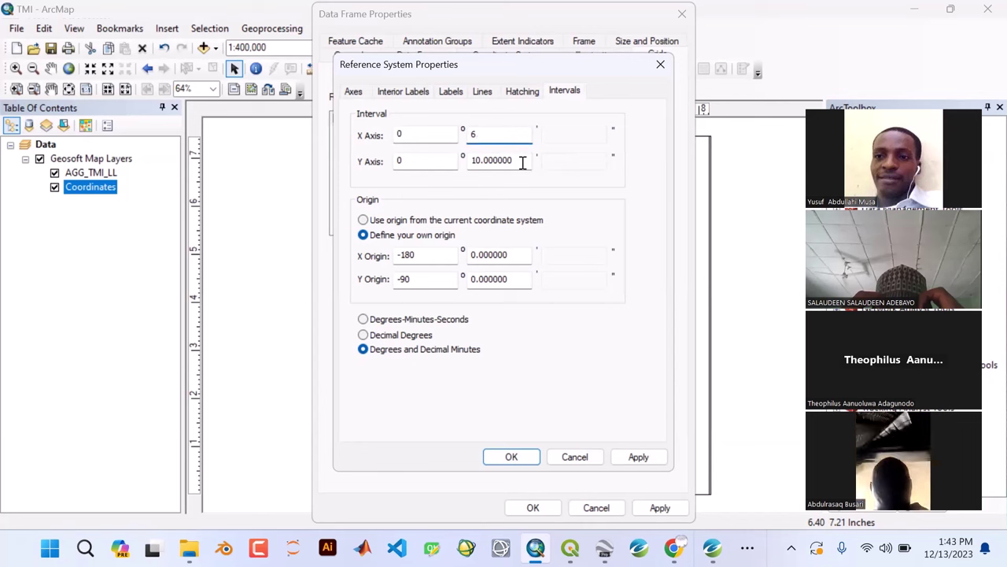
drag(522, 160, 467, 162)
text(6)
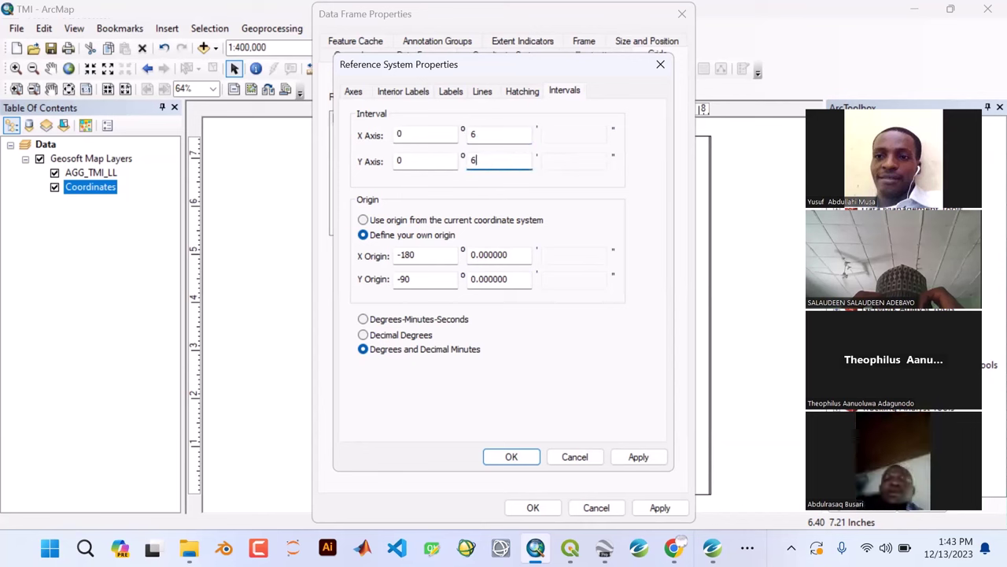
click(476, 134)
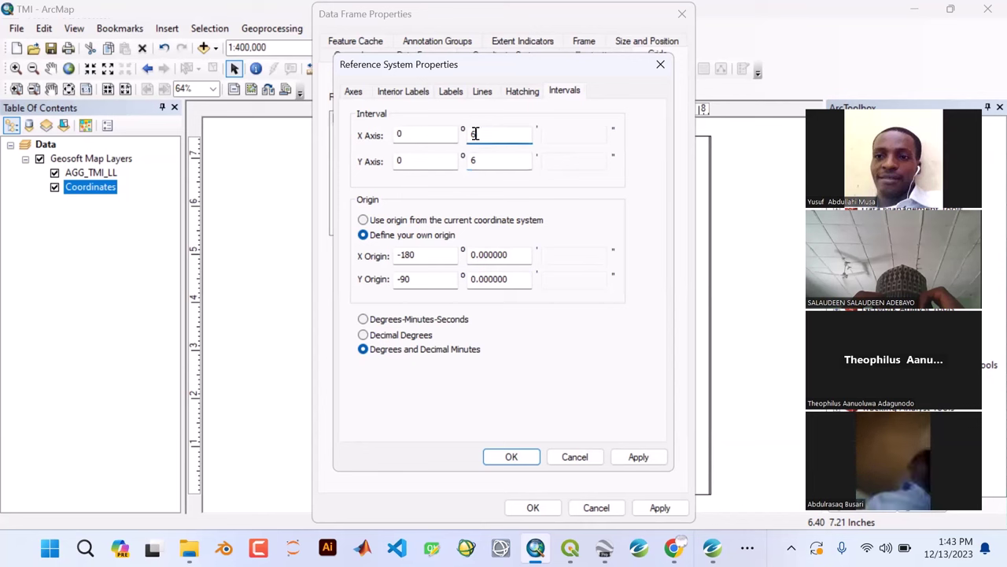
click(404, 132)
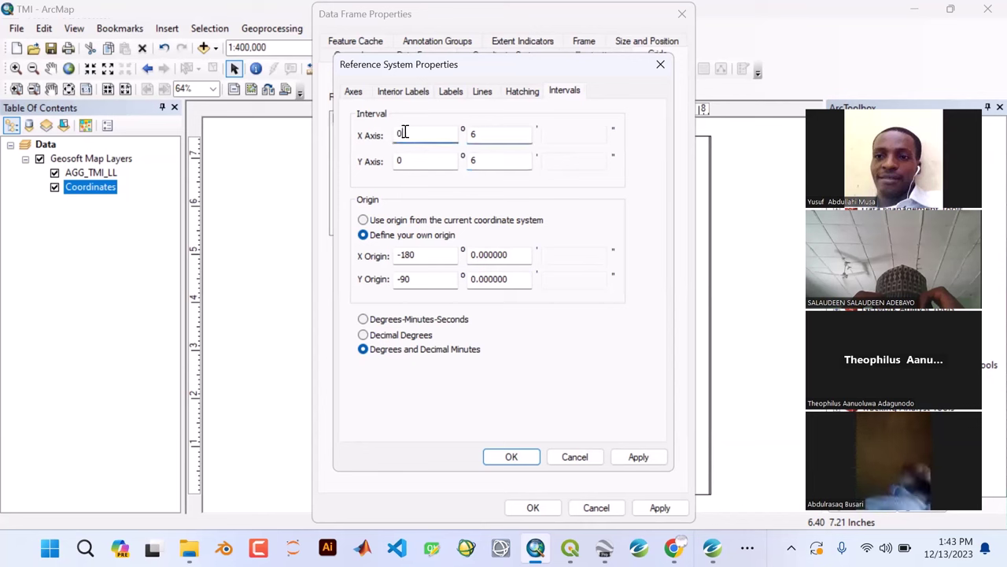
click(499, 137)
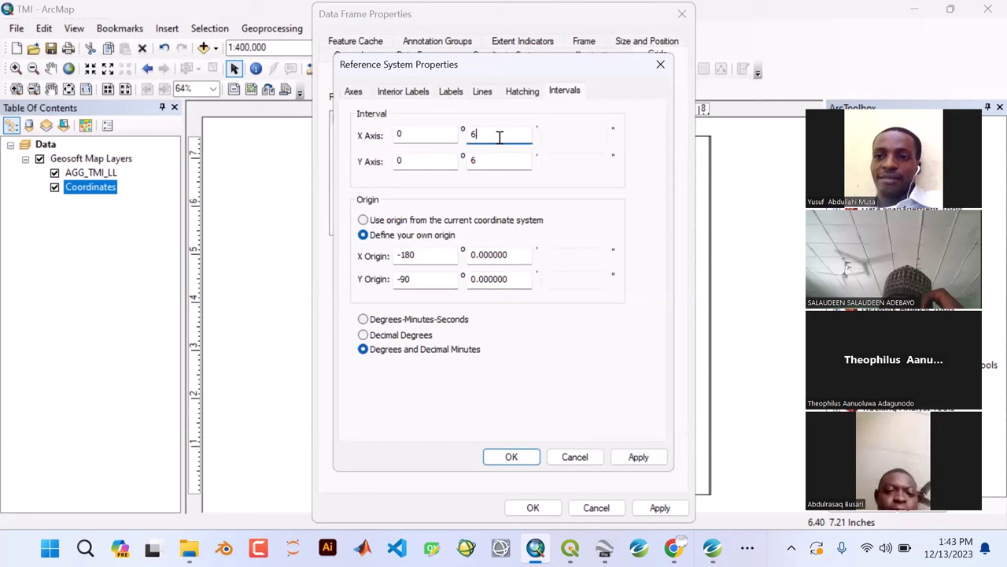
click(494, 160)
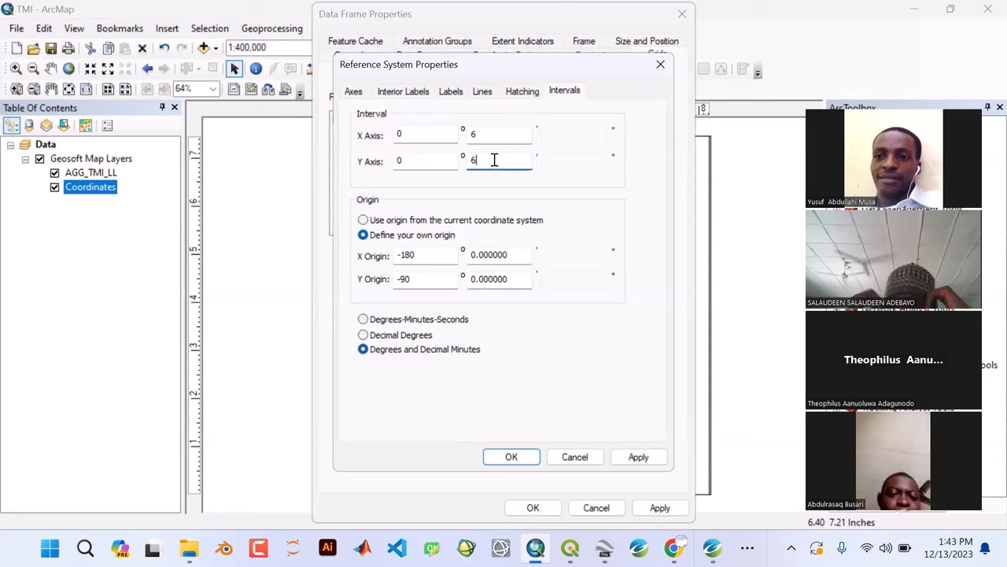
click(494, 135)
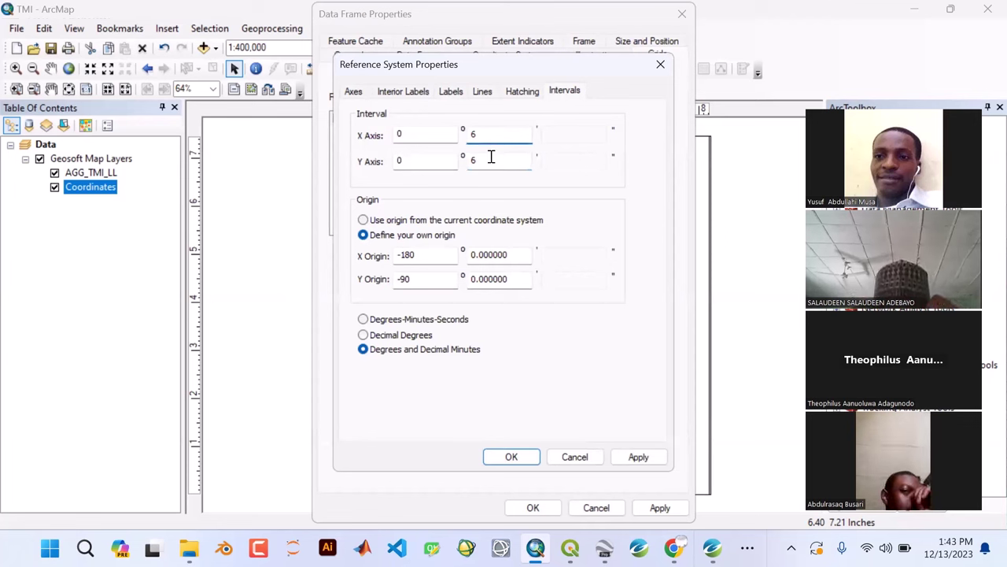
click(489, 160)
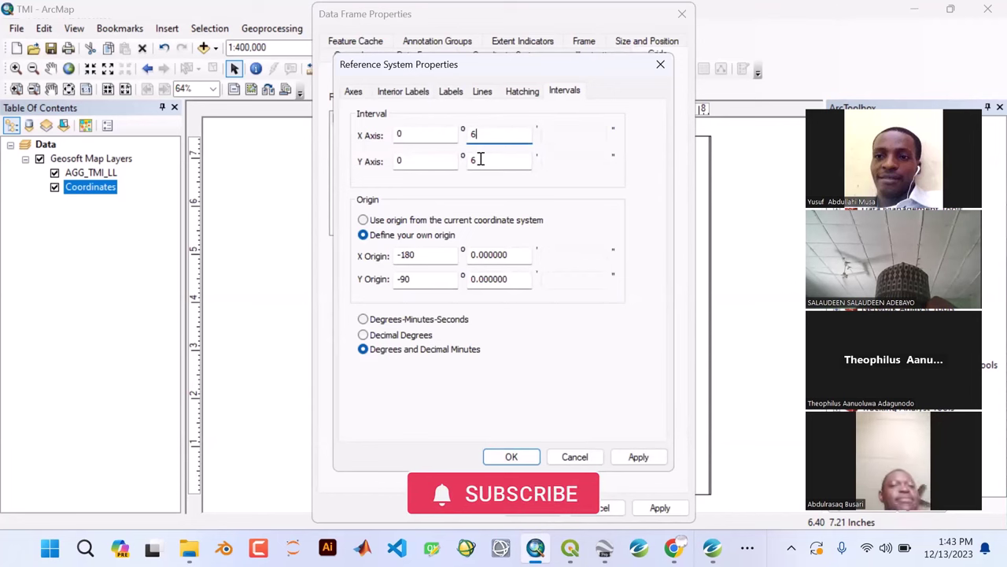
- Apply the graticule settings to the TMI data frame and return to the map layout
click(636, 458)
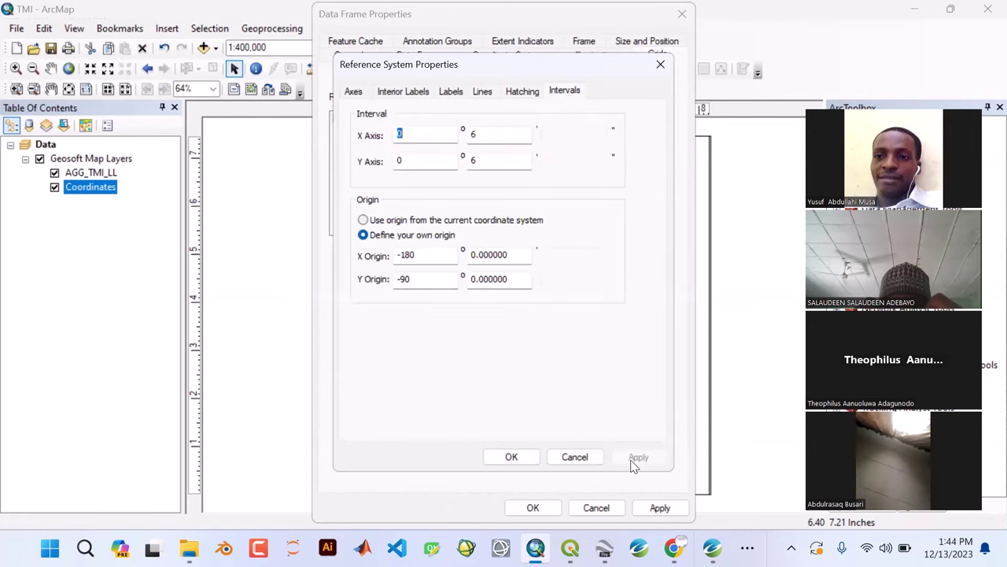
click(515, 458)
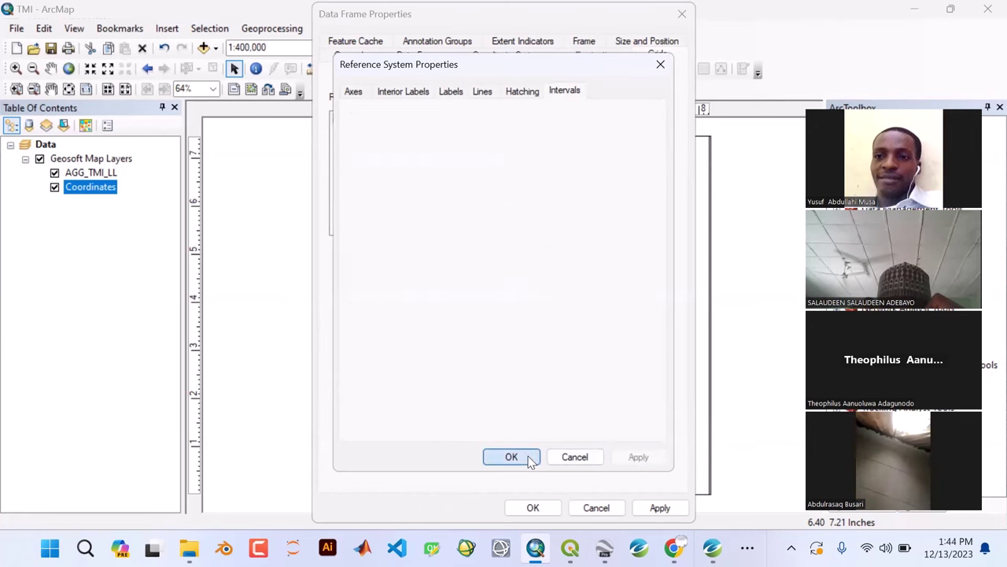
click(654, 508)
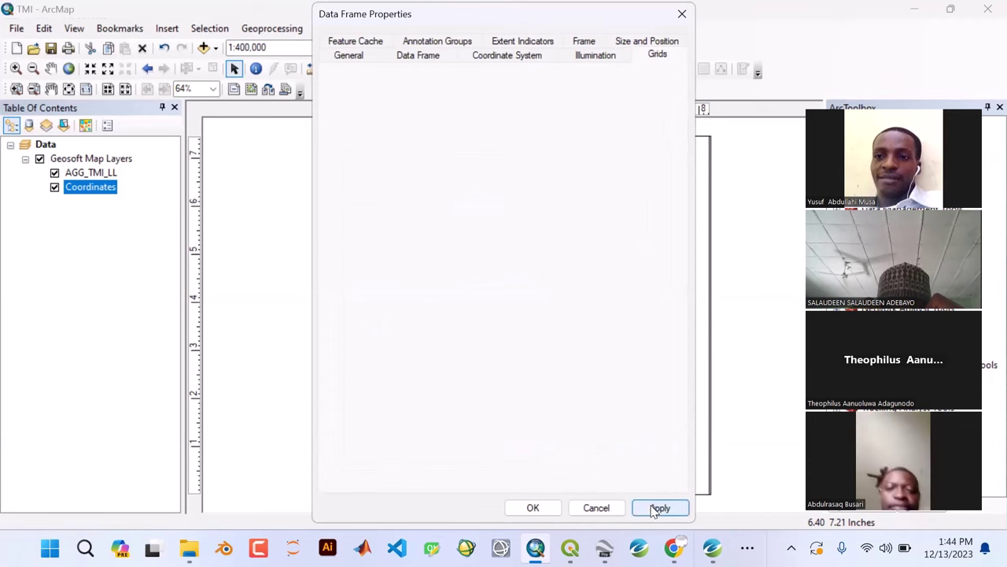
click(554, 507)
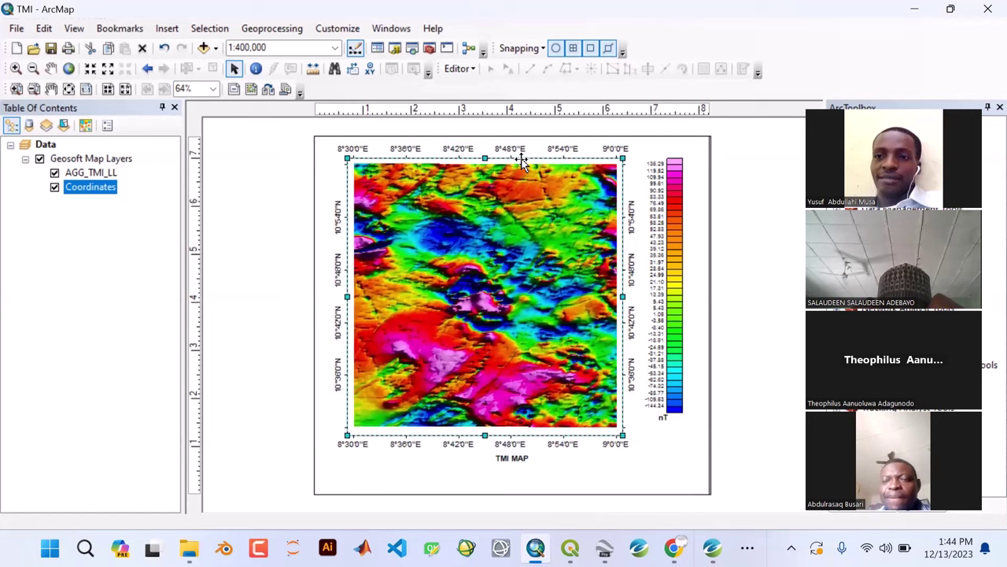
- Enlarge the nT colour legend slightly so its height matches the map frame
click(653, 442)
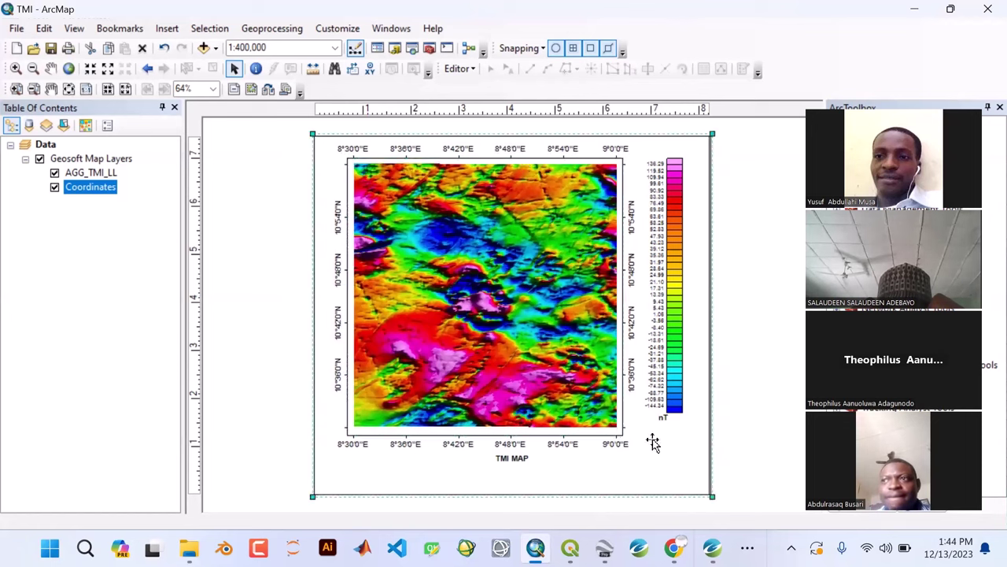
click(654, 348)
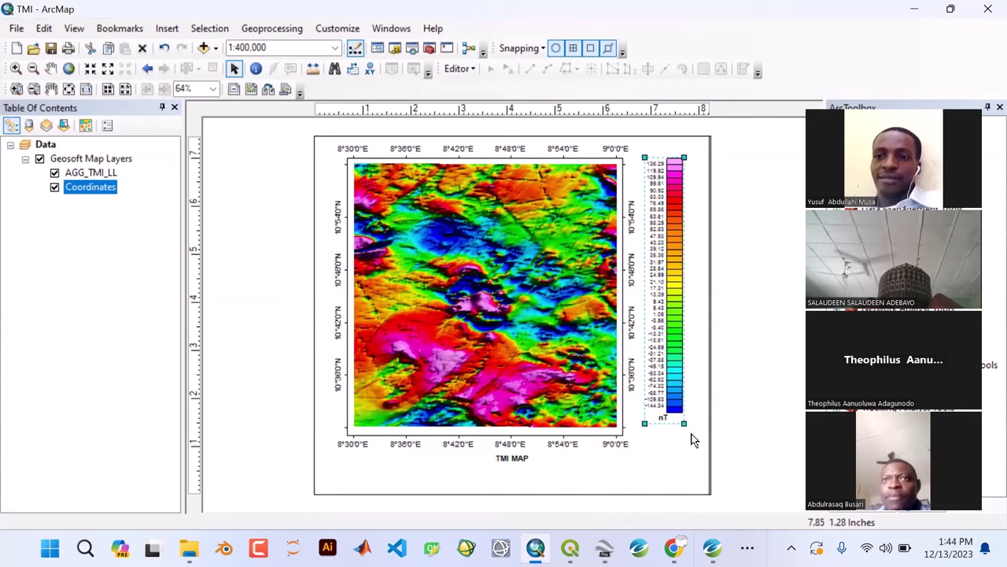
drag(685, 423, 687, 438)
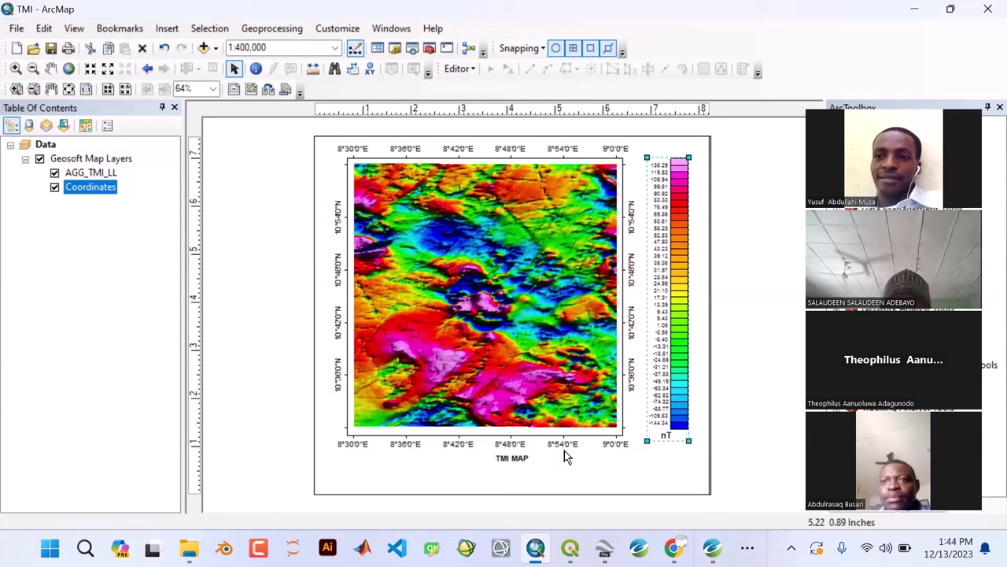
- Enlarge the TMI MAP title below the map, keeping it clear of the coordinate labels
click(507, 458)
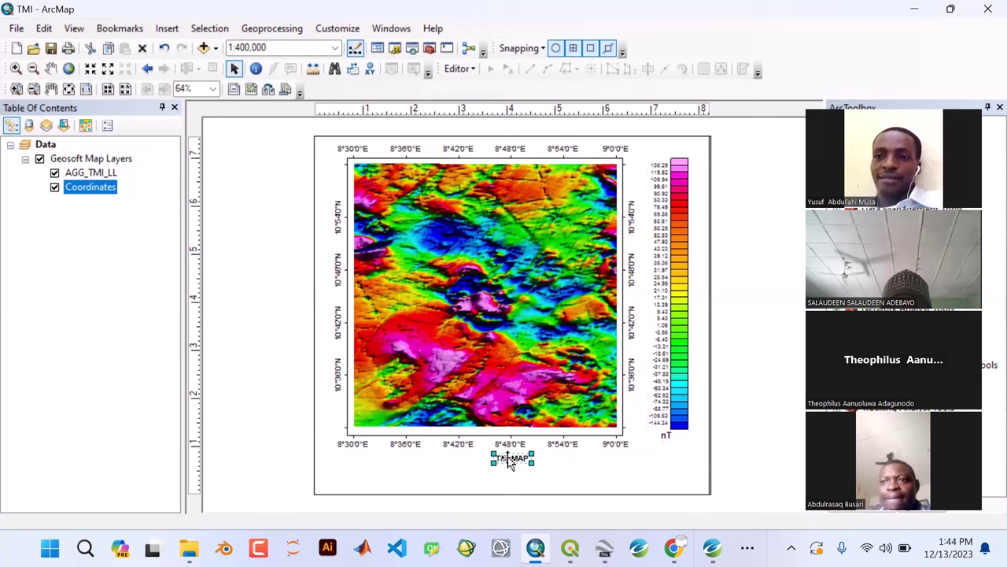
click(175, 31)
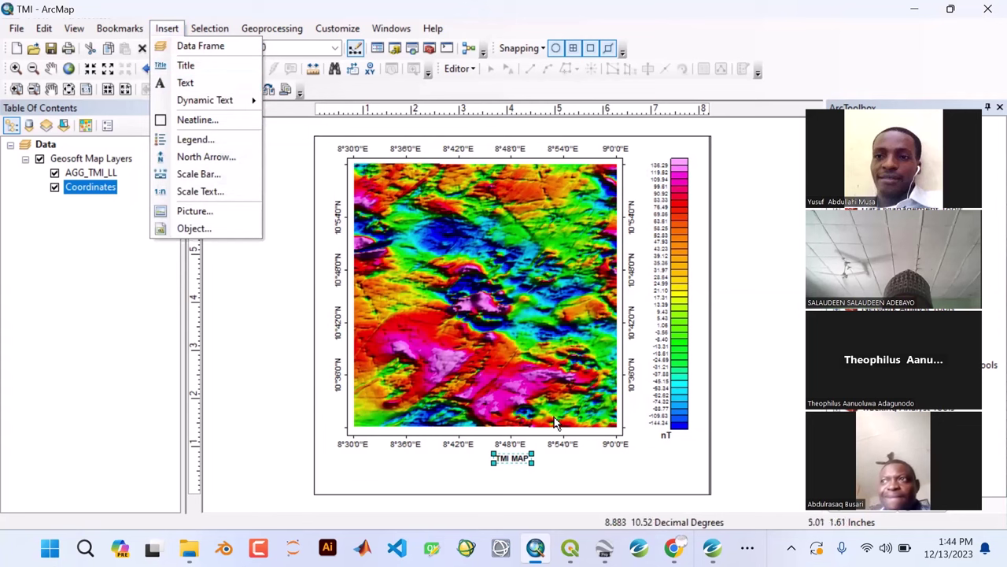
click(522, 464)
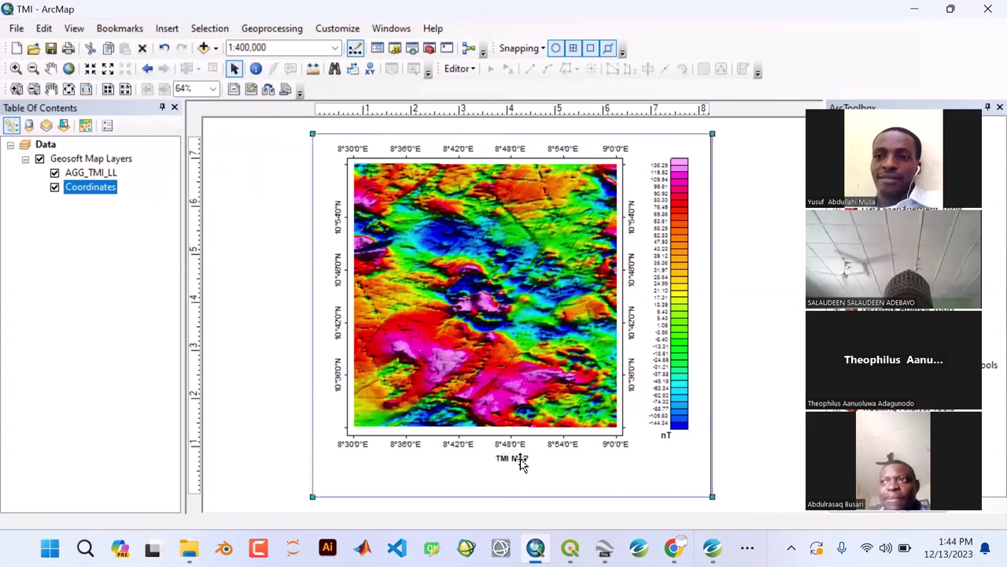
click(522, 463)
drag(522, 465, 557, 470)
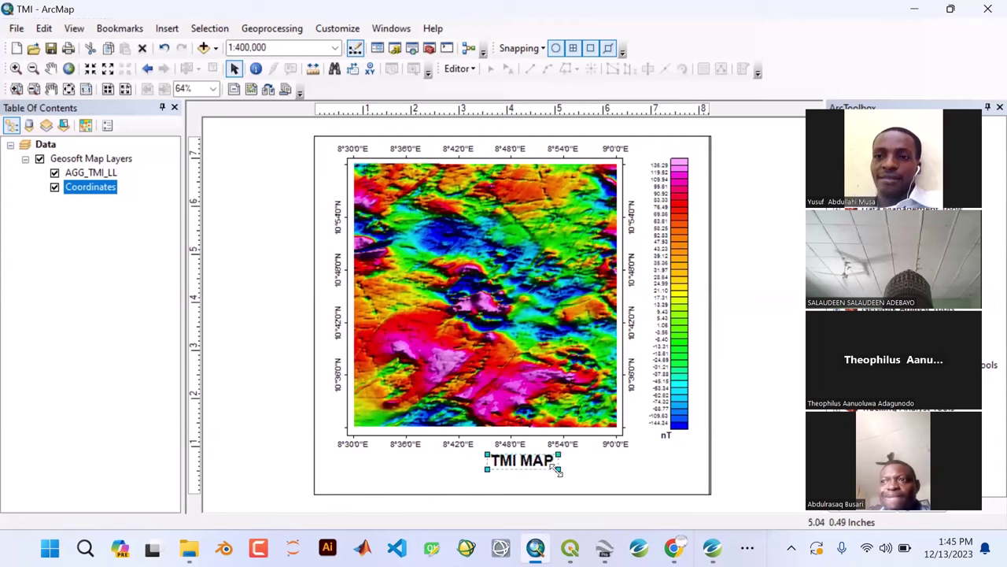
drag(557, 470, 551, 468)
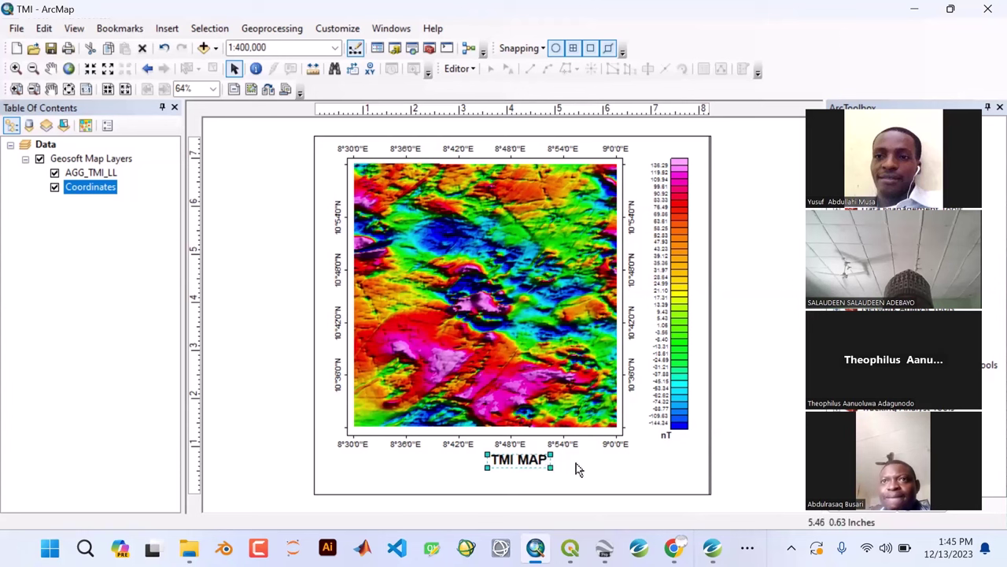
- Nudge the TMI MAP title to the left so it sits centred beneath the map frame
key(Left)
key(Left)
key(Left)
key(Left)
key(Left)
key(Left)
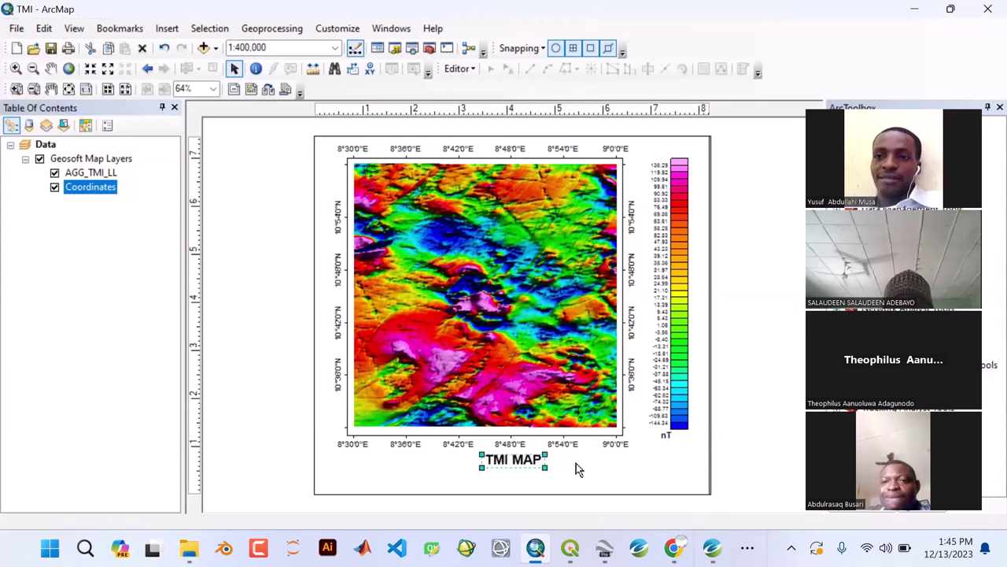
key(Left)
key(Left)
key(Left)
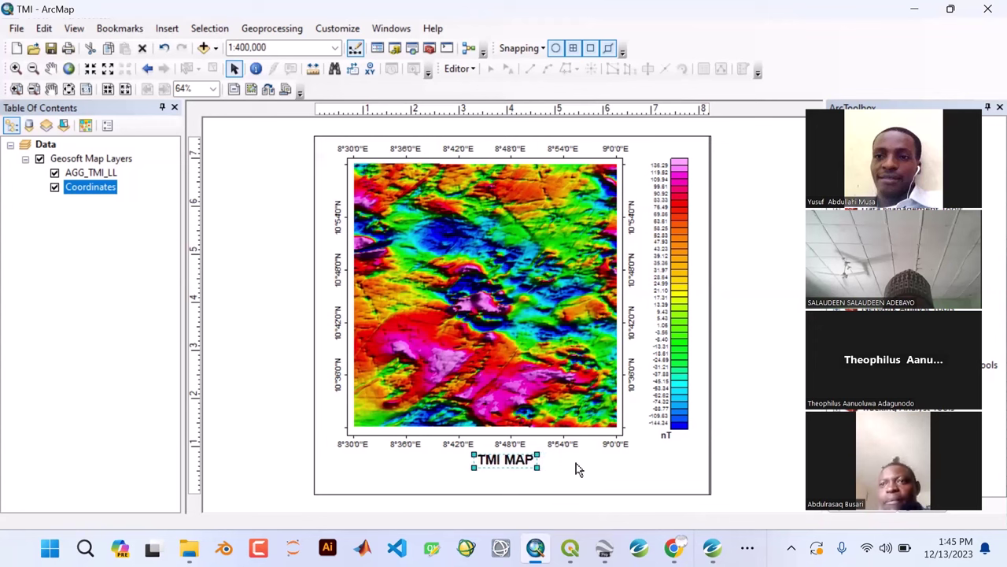
click(578, 467)
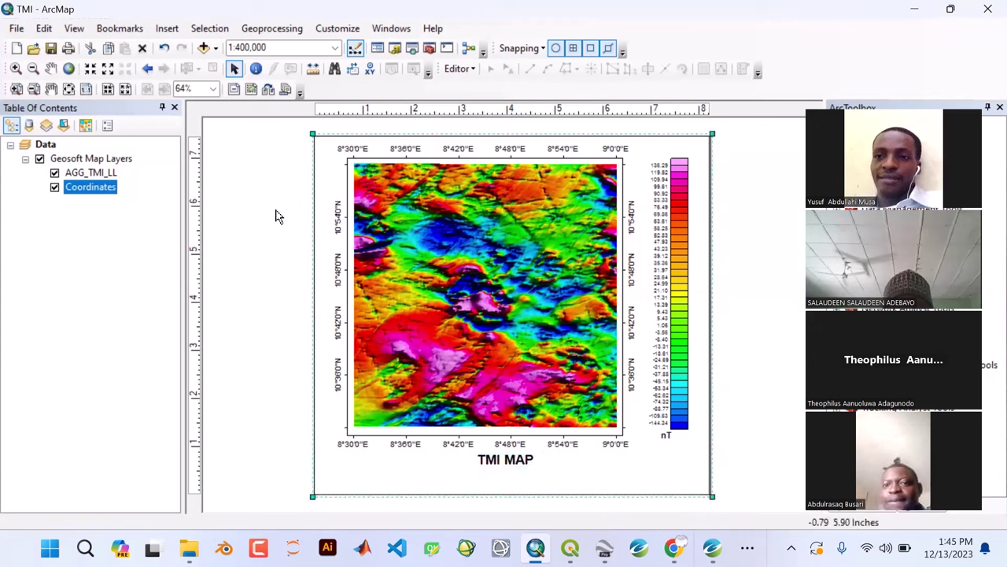
- Insert a north arrow in the ESRI North 7 style into the layout
click(167, 29)
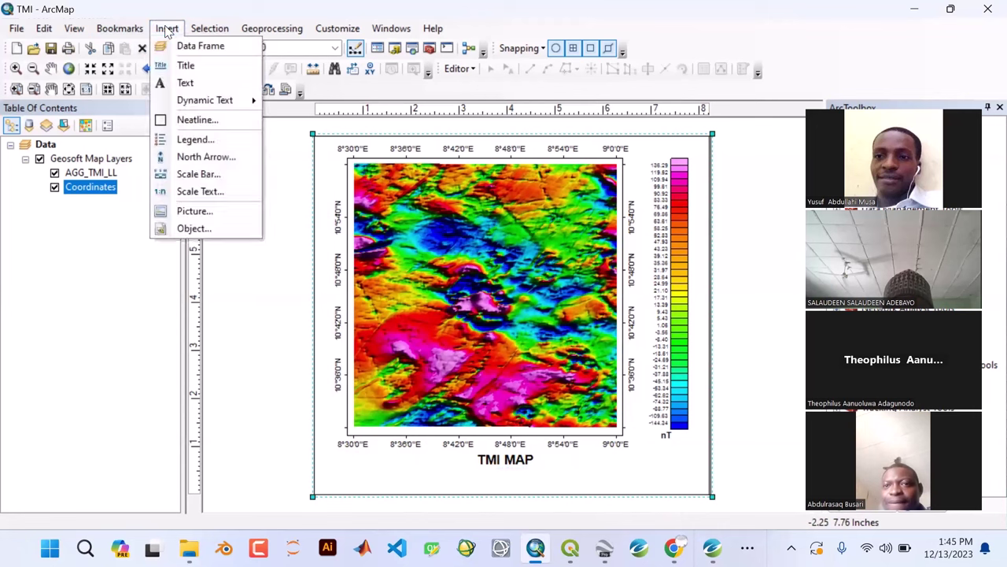
click(165, 157)
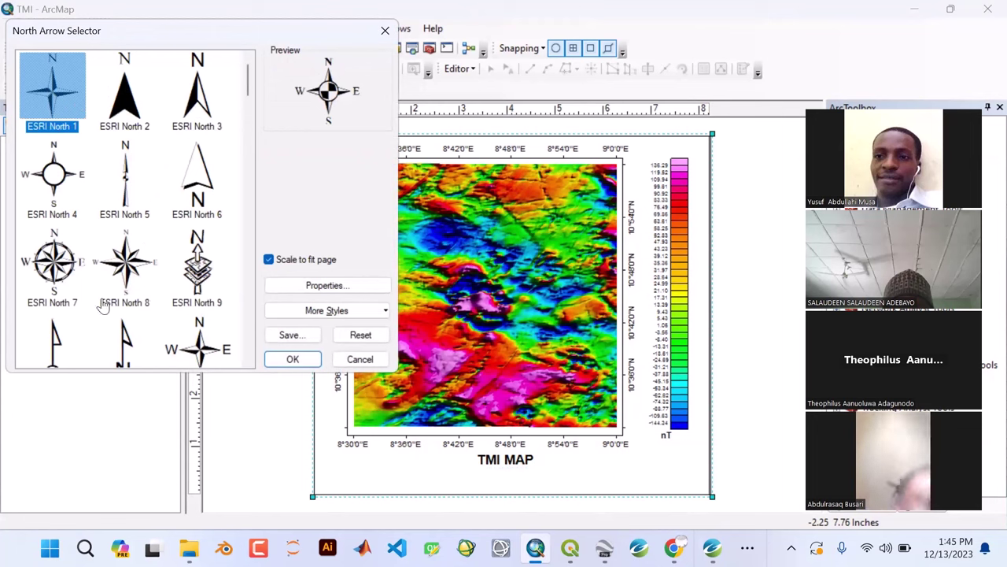
click(52, 267)
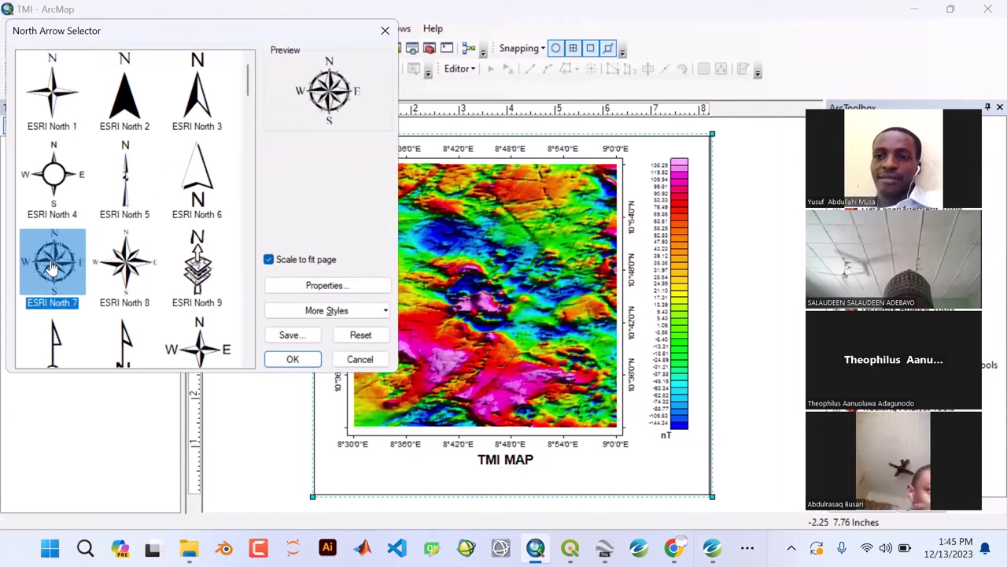
click(277, 359)
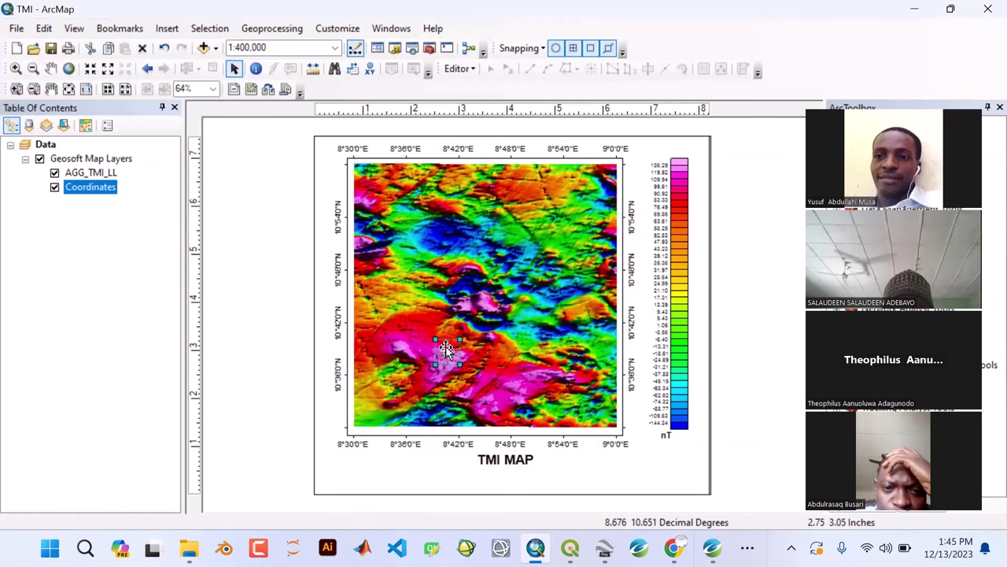
- Move the north arrow beneath the nT colour legend, enlarge it slightly and nudge it clear of the nT label
drag(446, 347, 476, 370)
drag(590, 422, 639, 446)
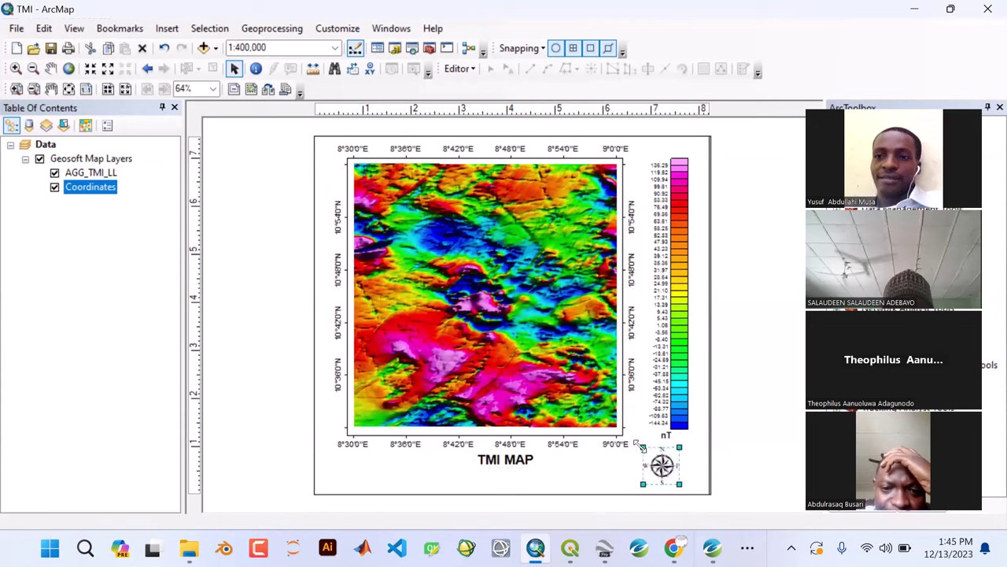
key(Right)
key(Right)
key(Right)
key(Right)
key(Right)
key(Right)
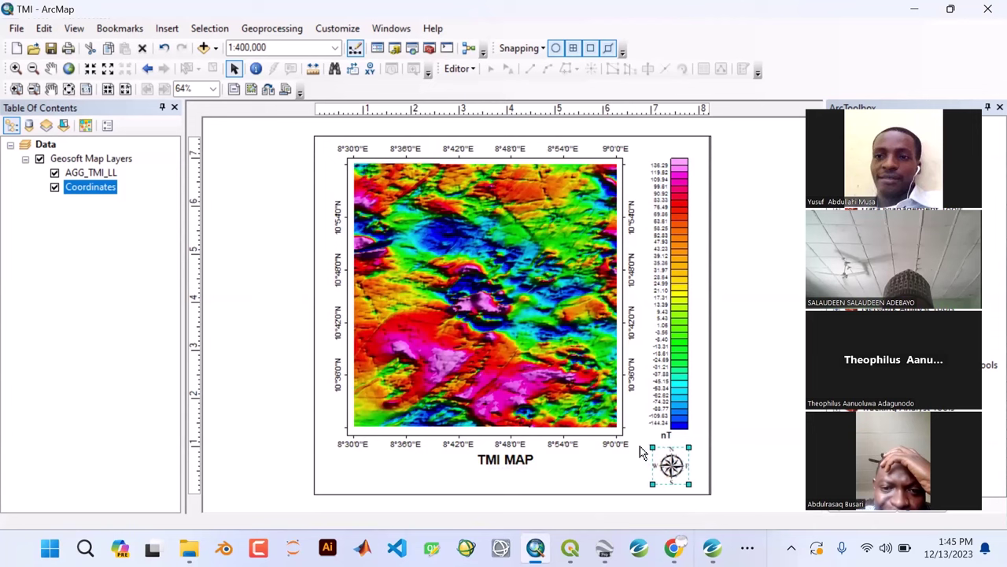
key(Right)
key(Right)
key(Down)
key(Down)
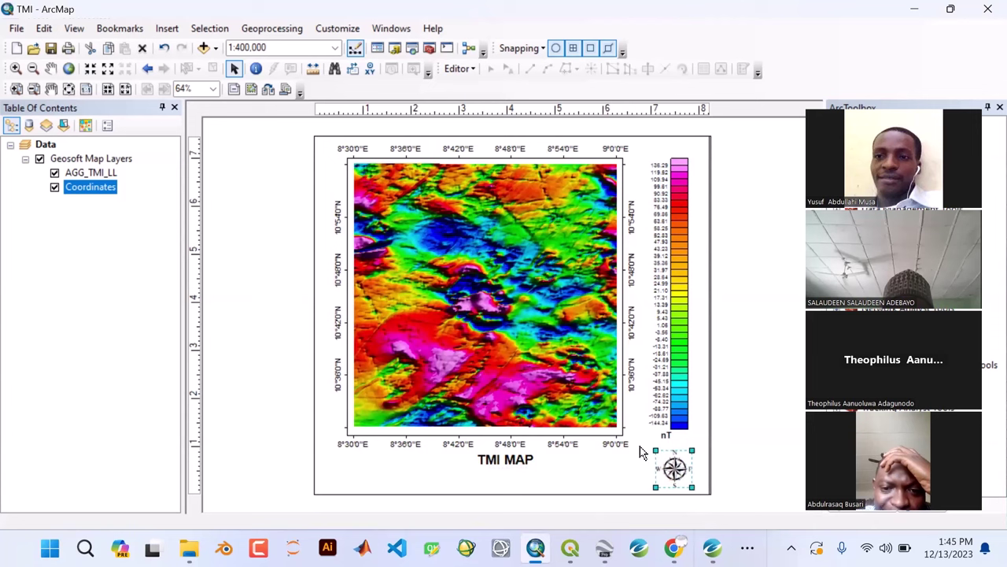
click(623, 464)
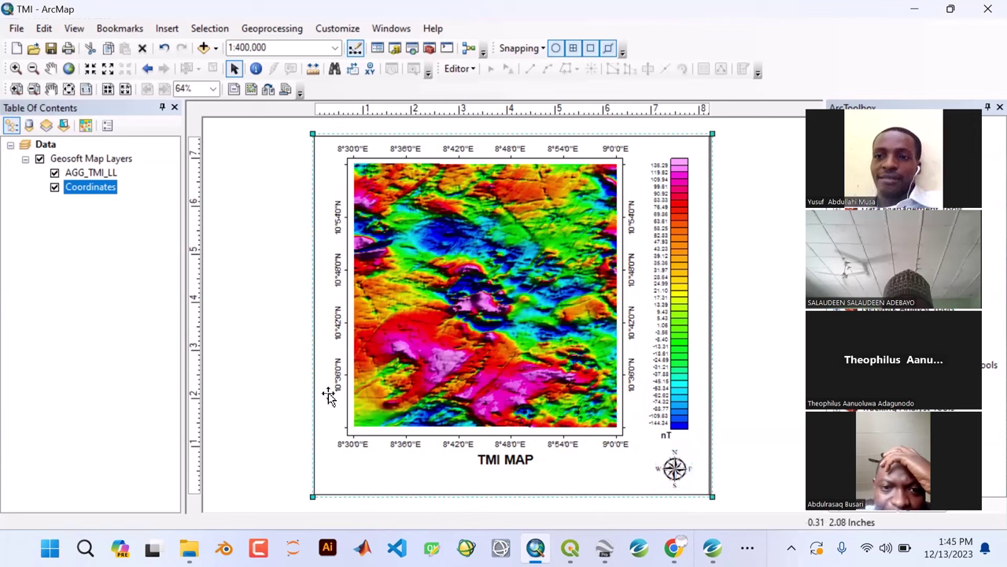
- Start inserting a scale bar and choose the Alternating Scale Bar 1 Metric style
click(169, 31)
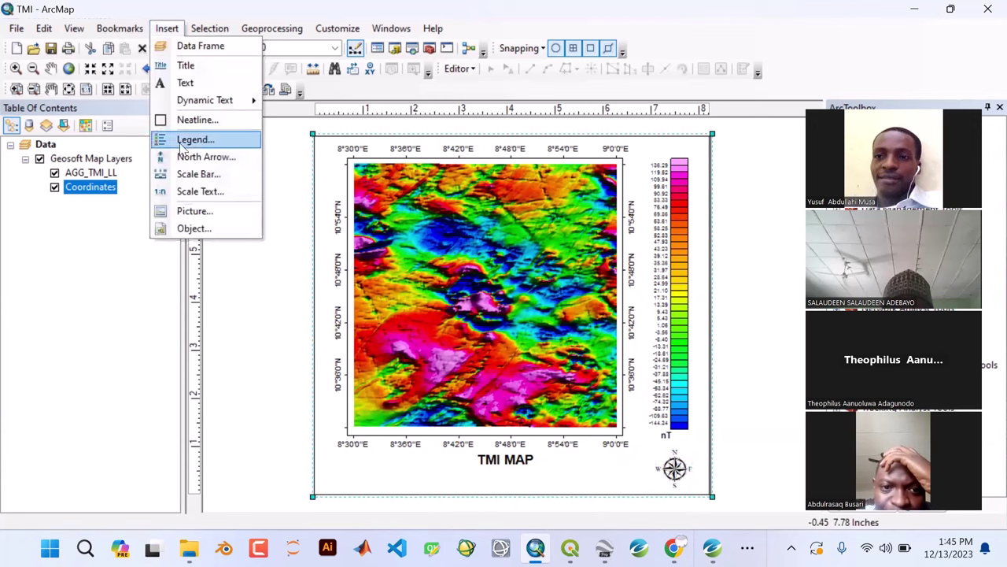
click(163, 176)
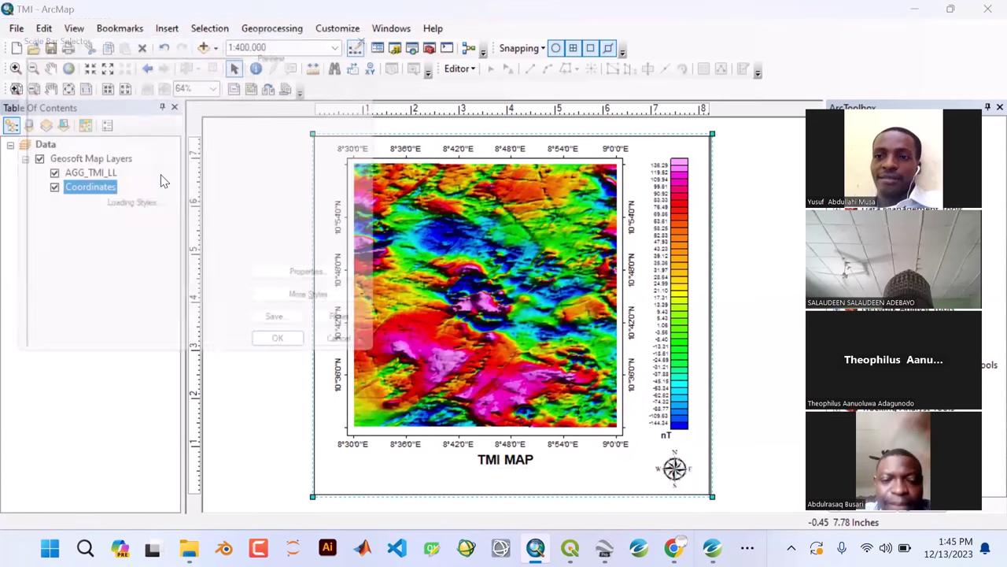
scroll(129, 148, down, 10)
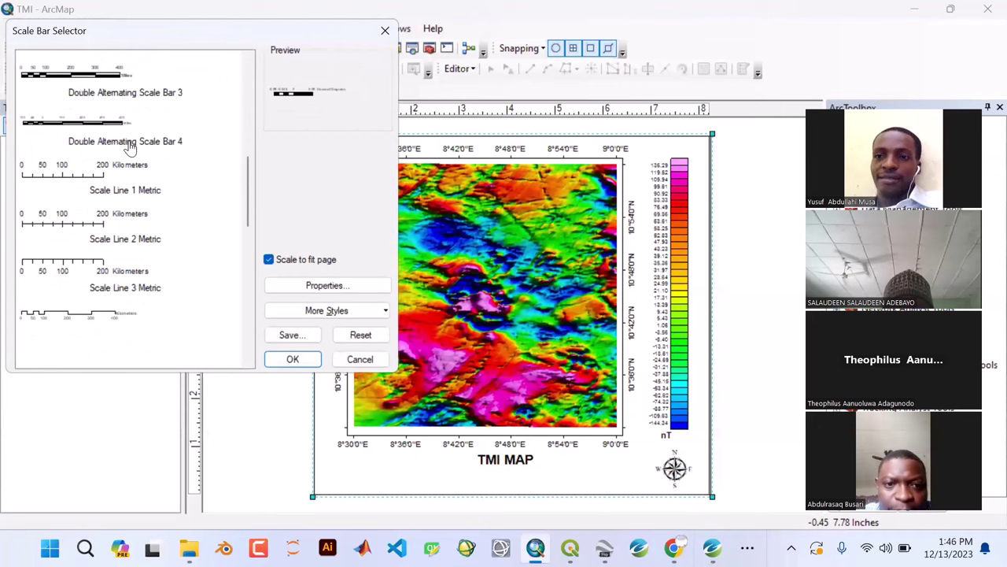
scroll(129, 148, down, 8)
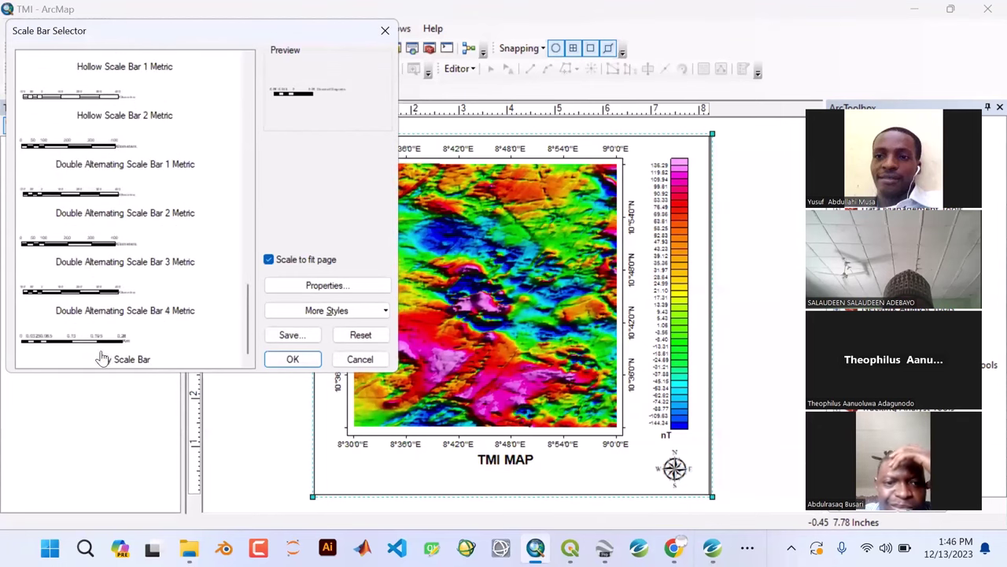
scroll(101, 344, up, 10)
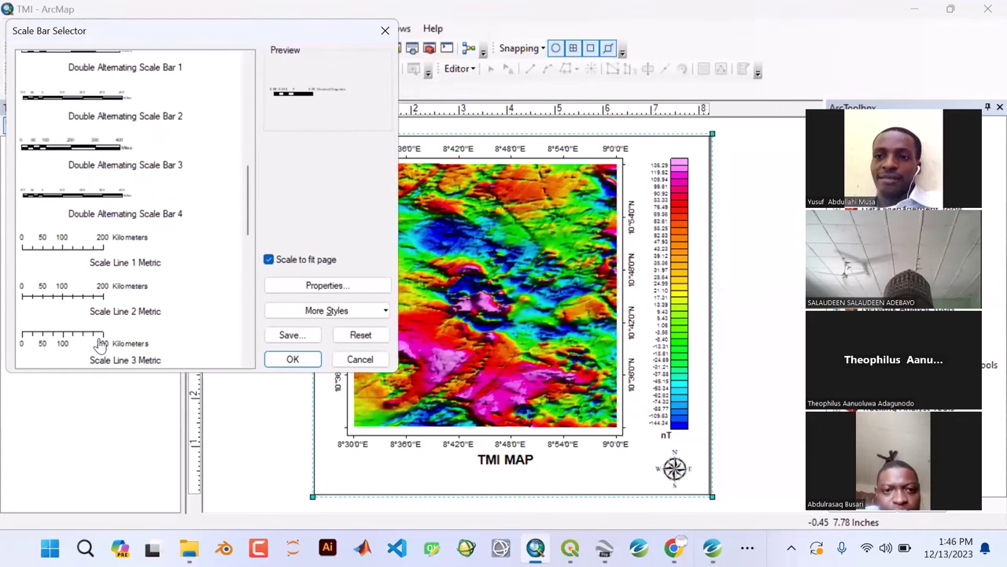
scroll(100, 344, down, 4)
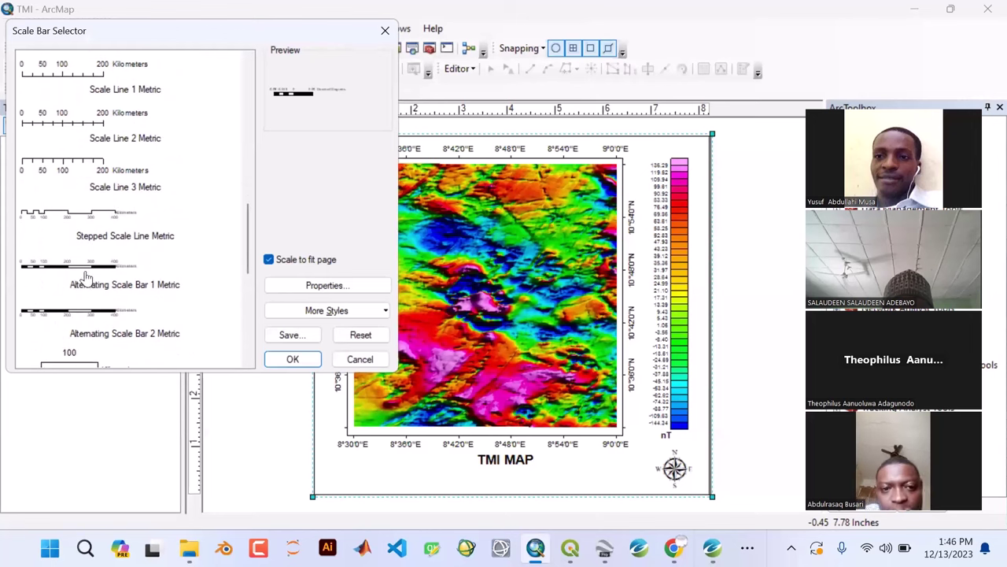
click(84, 271)
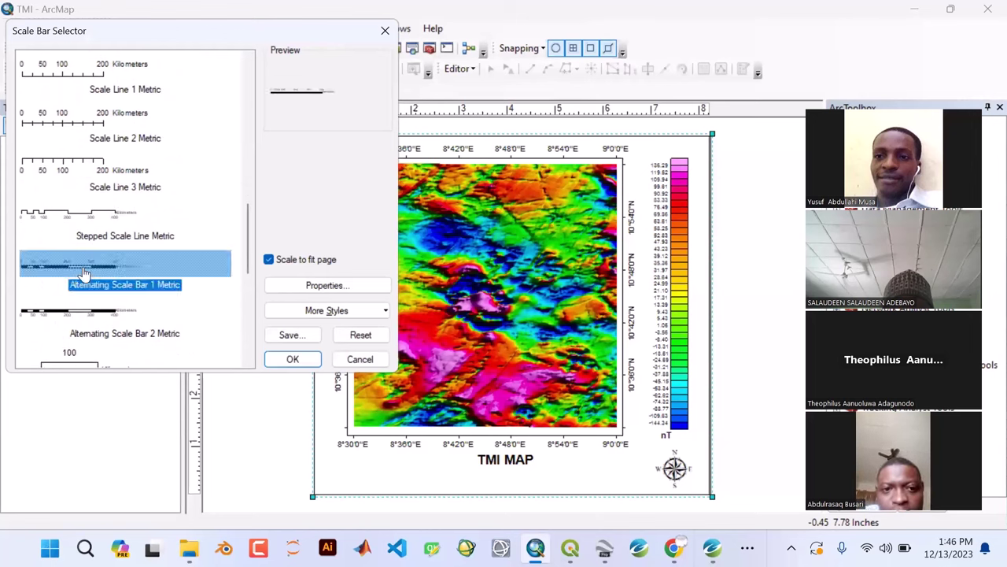
- Set the scale bar's unit label to Km in its properties
click(307, 288)
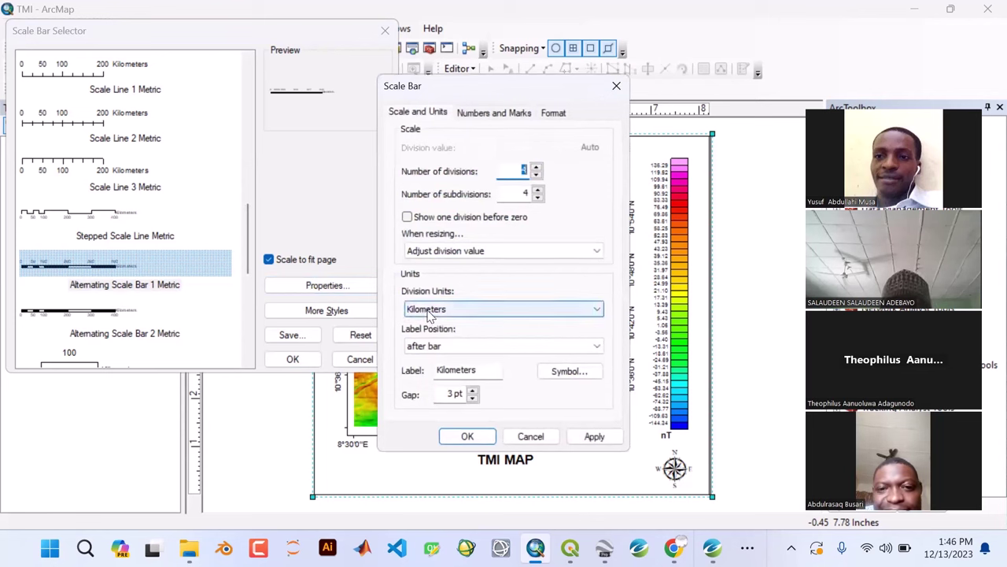
click(481, 370)
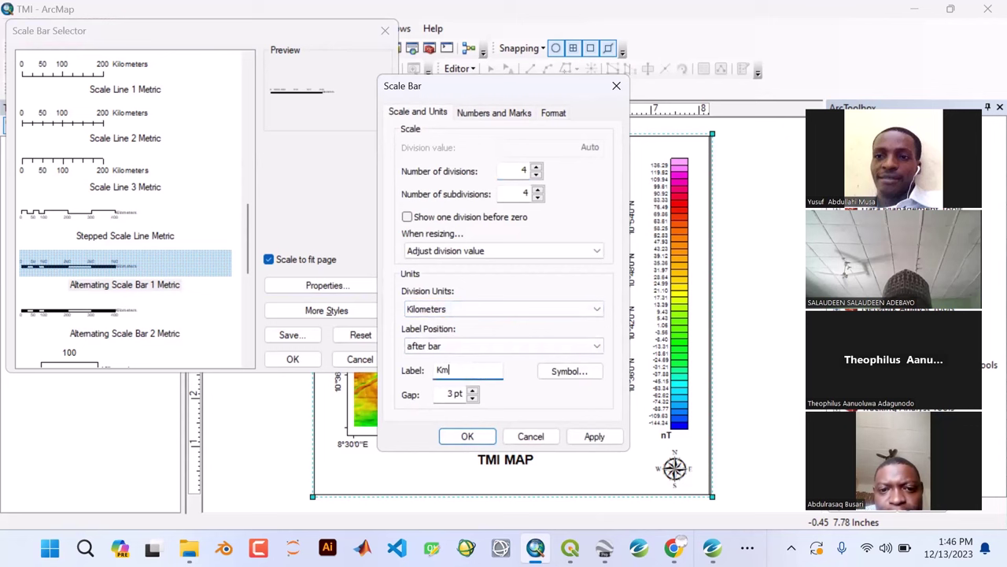
click(582, 437)
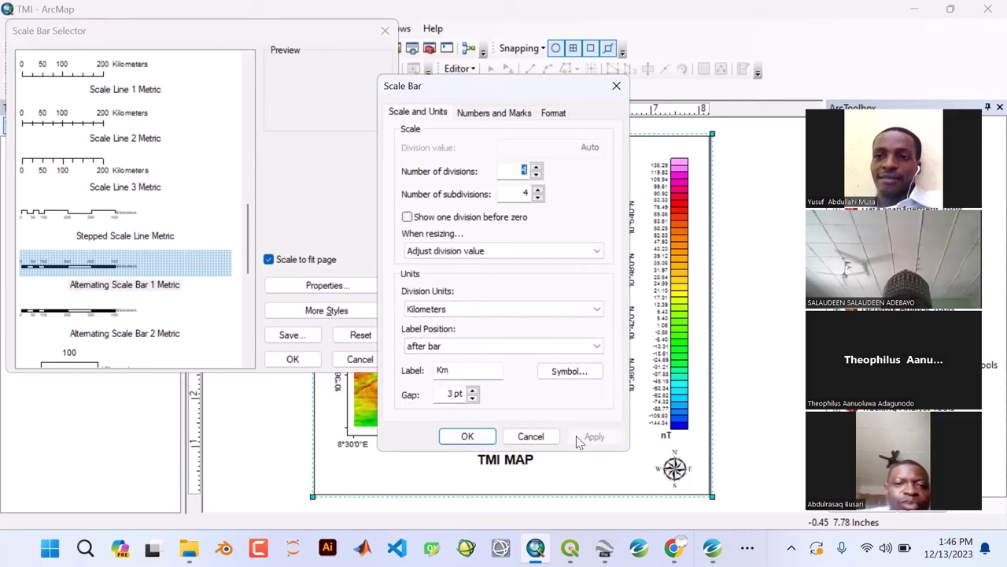
click(478, 439)
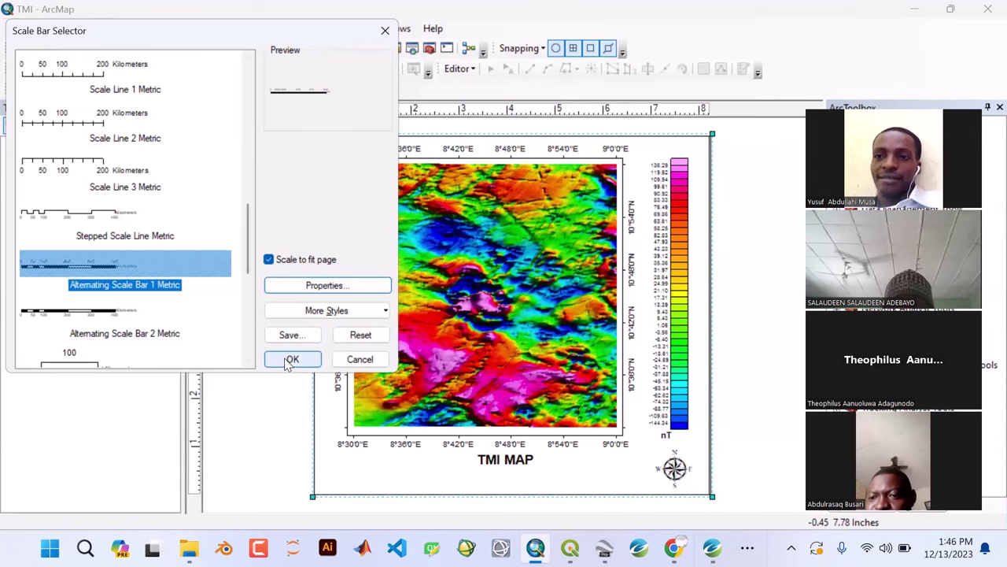
- Add the scale bar to the layout and place it below the lower-left corner of the map frame
click(286, 360)
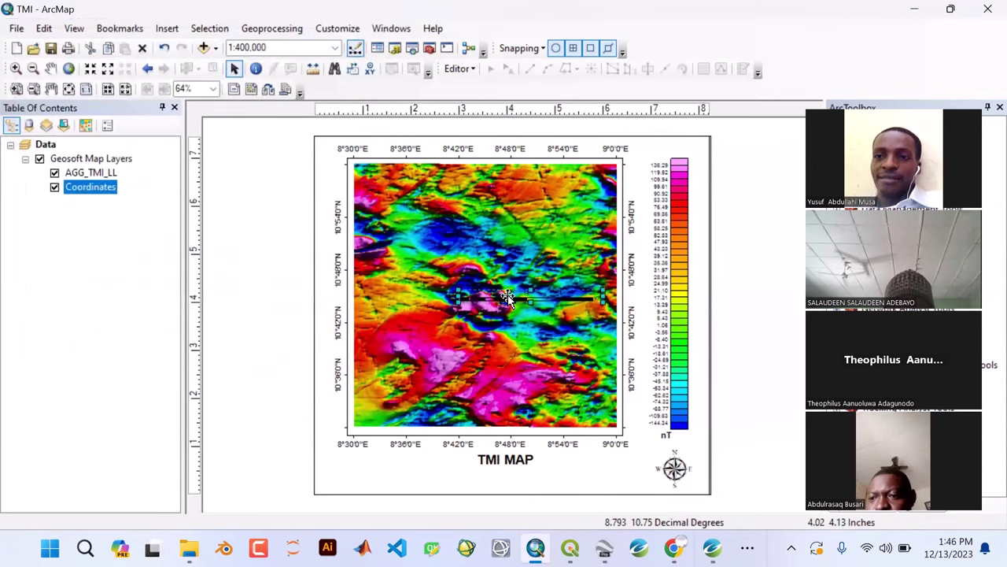
drag(508, 297, 378, 484)
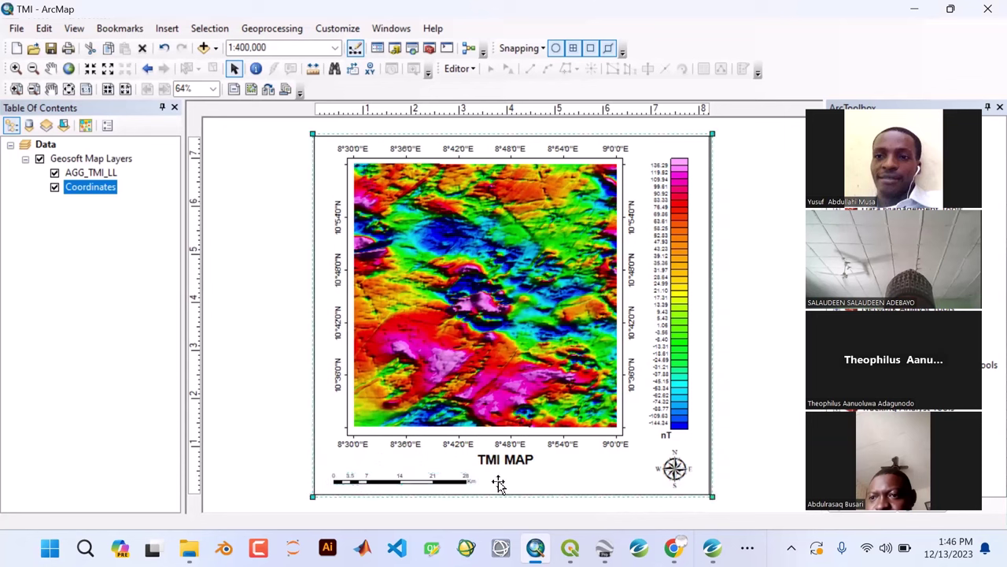
click(472, 483)
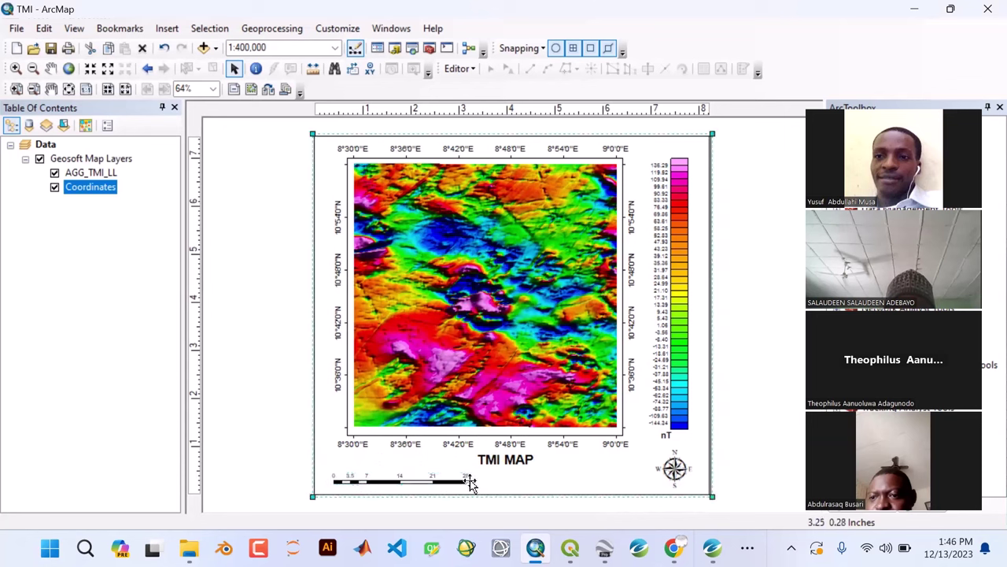
click(762, 454)
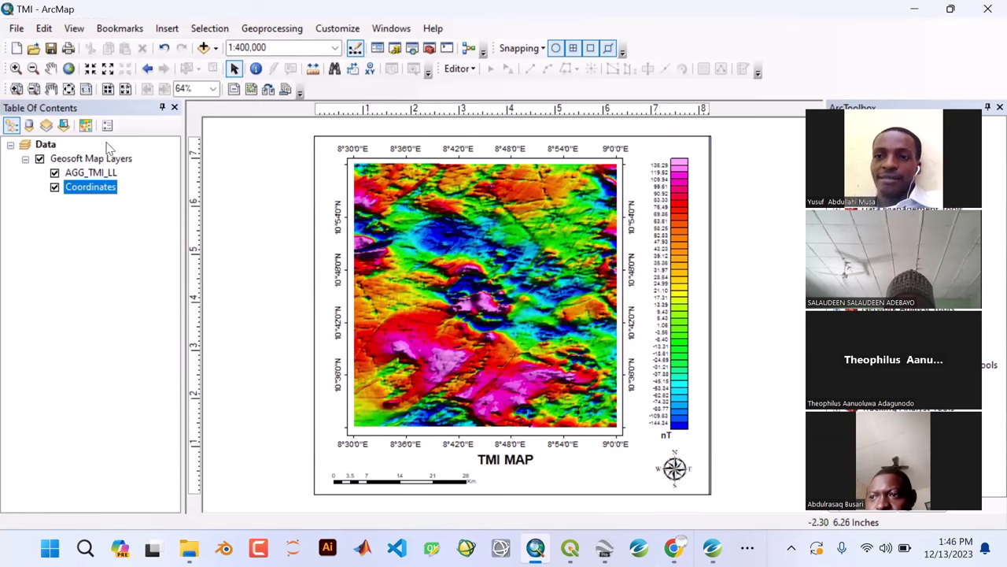
- Save the TMI map document with its finished layout
click(49, 48)
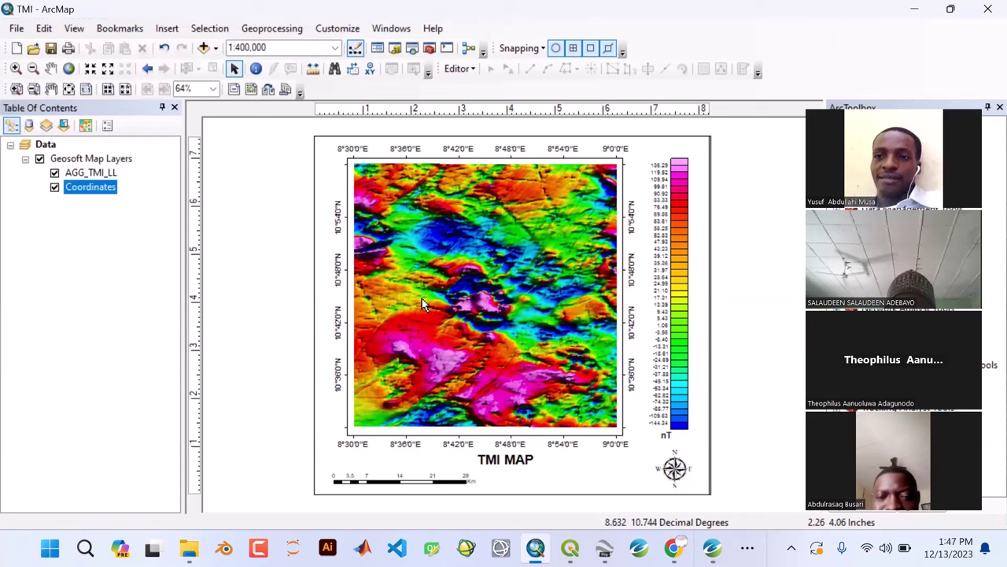
click(52, 48)
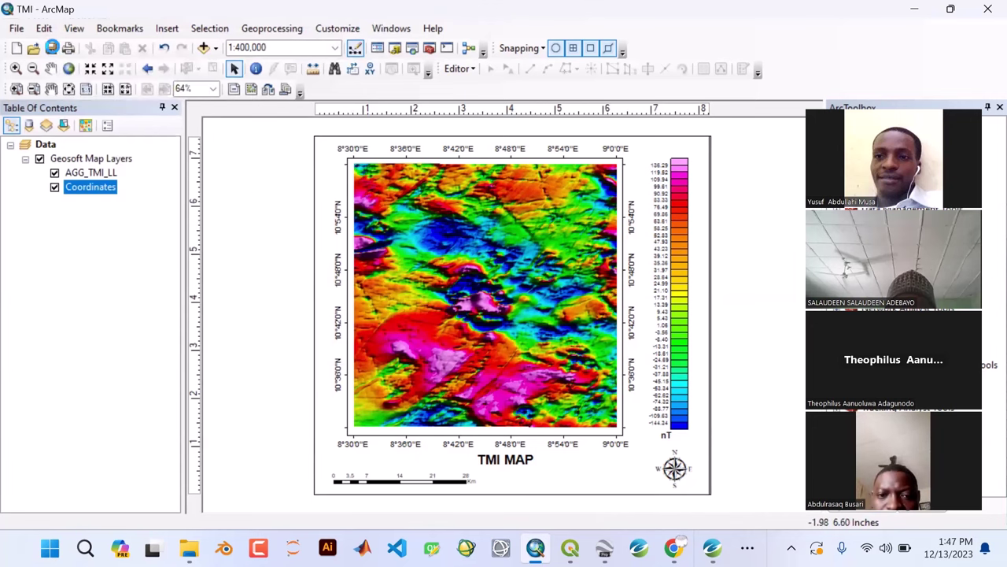
click(16, 28)
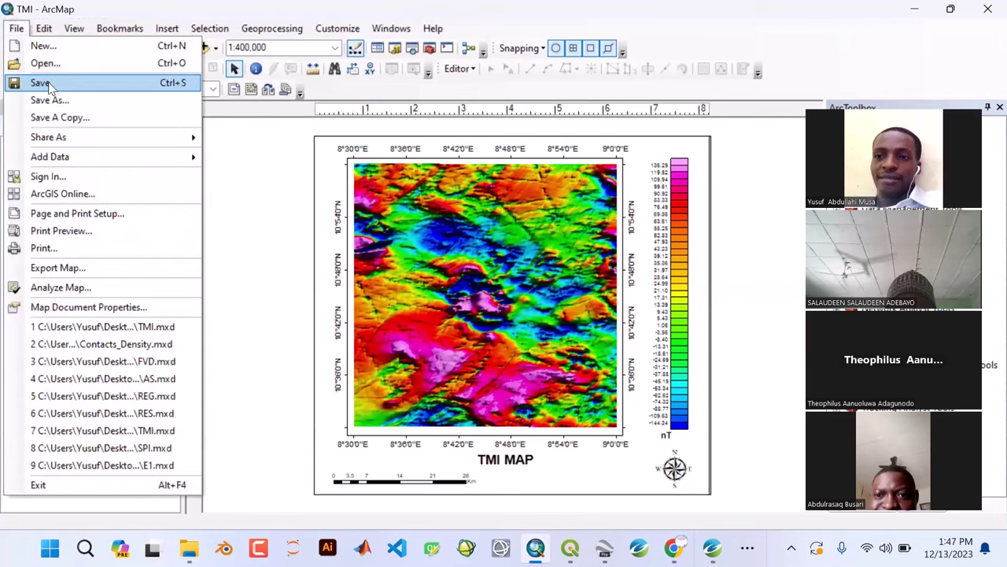
click(48, 84)
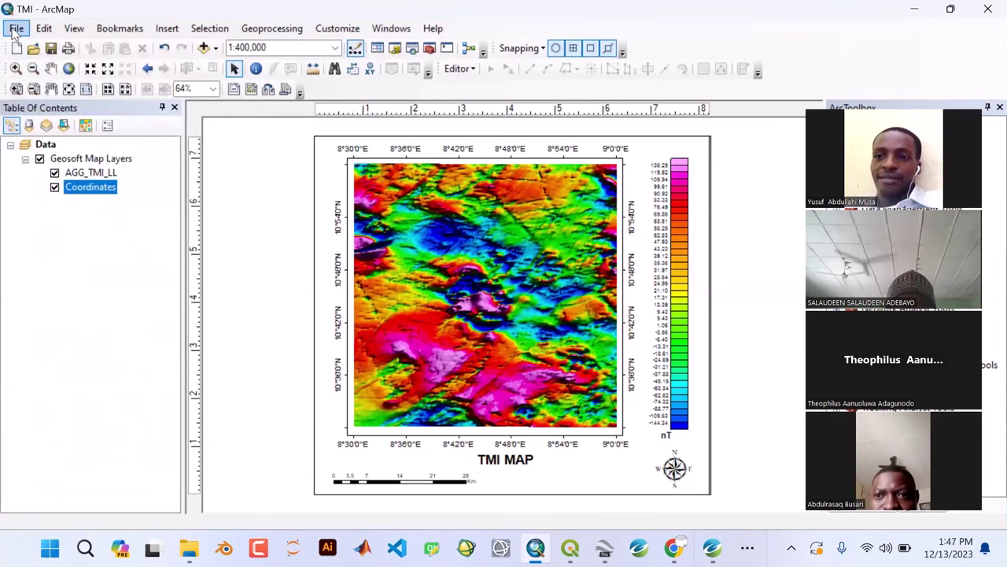
- Export the map as a 450 dpi JPEG named TMI into the Images folder inside OSM T2 on the Desktop
click(15, 30)
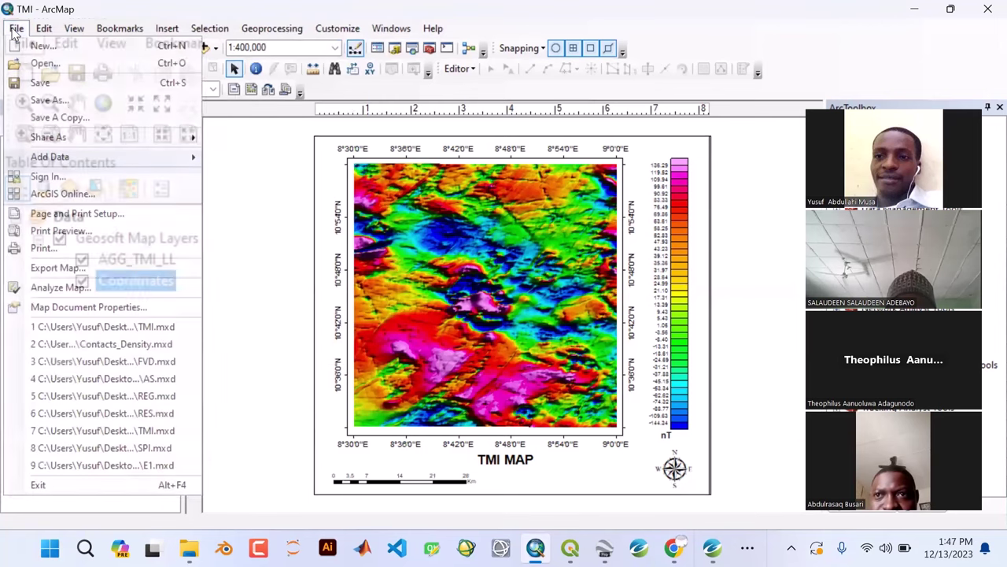
click(80, 269)
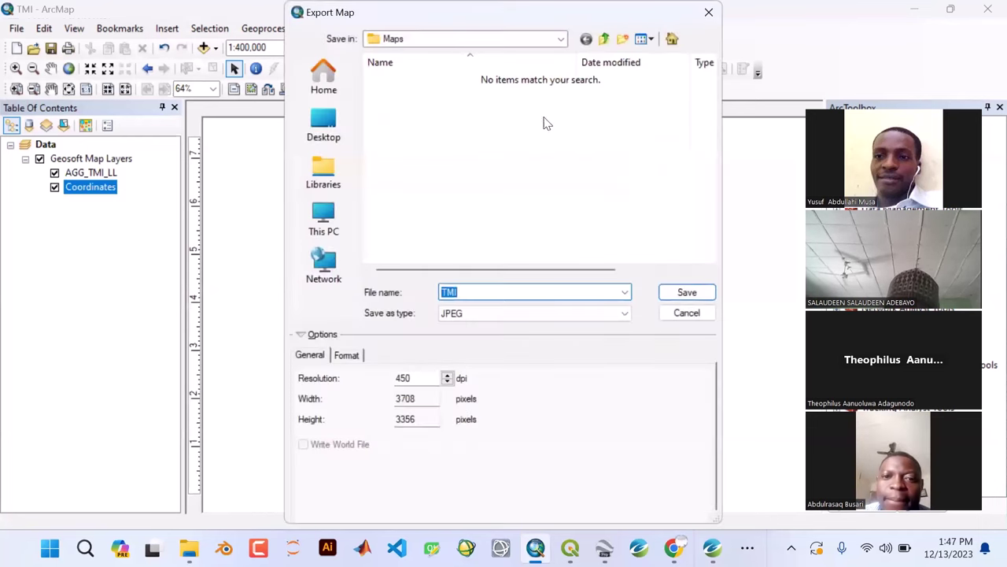
drag(542, 20, 459, 39)
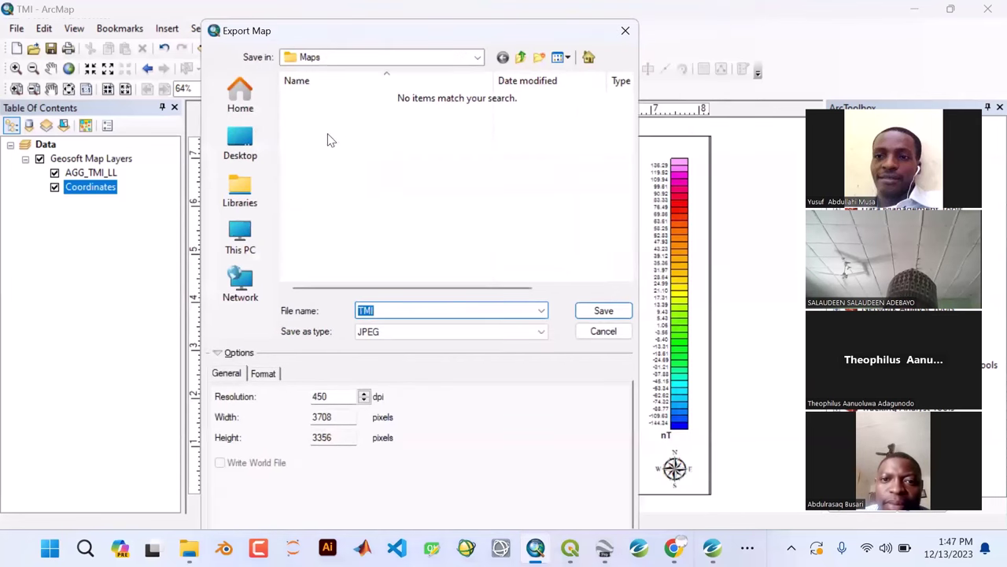
click(248, 153)
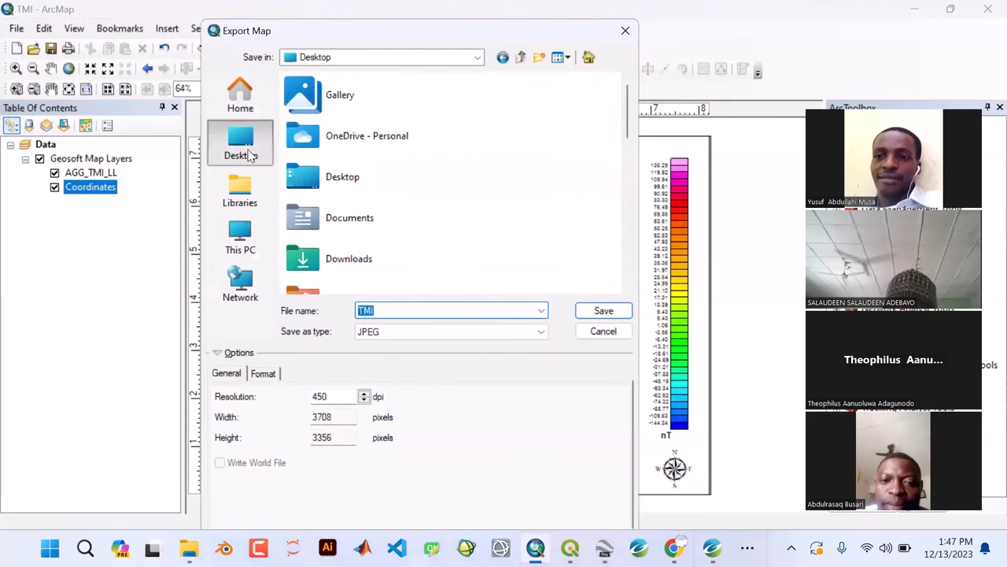
scroll(407, 213, down, 5)
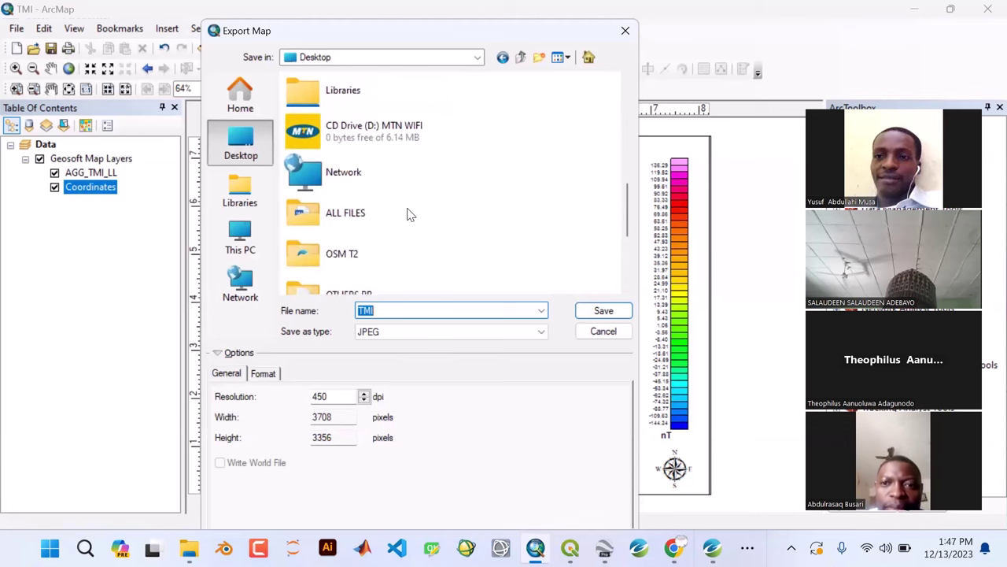
scroll(408, 213, down, 2)
double_click(348, 202)
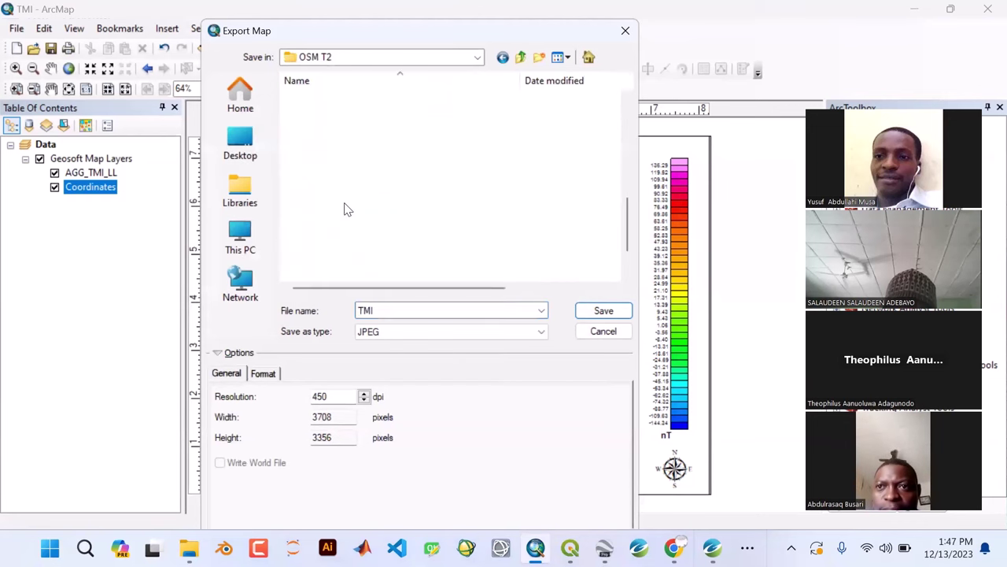
double_click(314, 144)
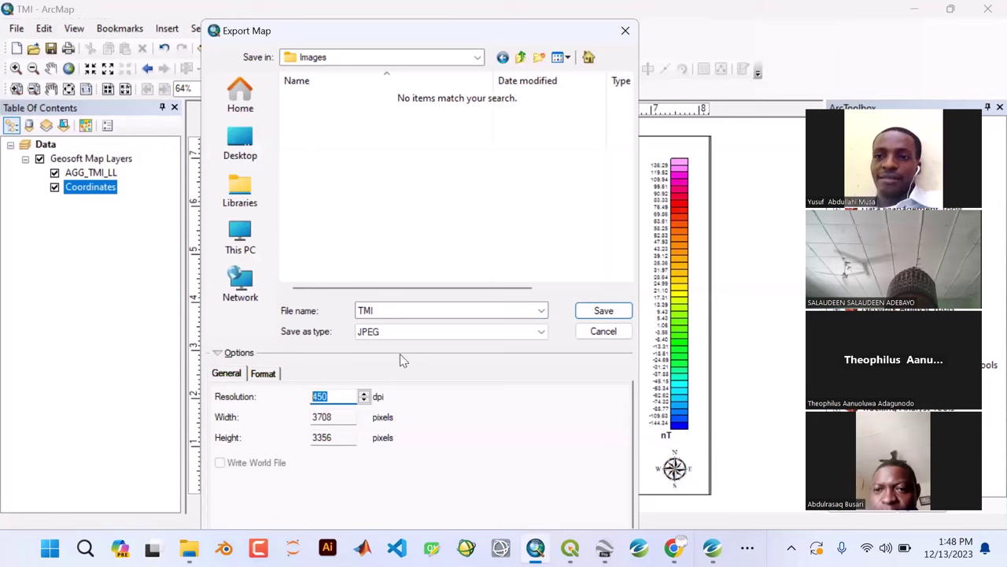
click(603, 311)
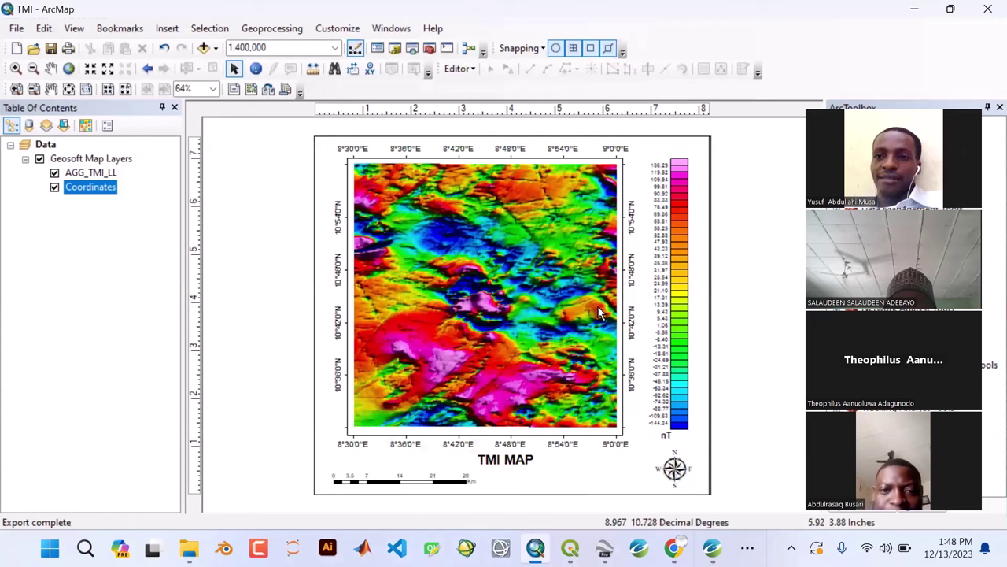
- Save the TMI map document, minimize ArcMap and accept saving the changes to the other open documents
click(54, 49)
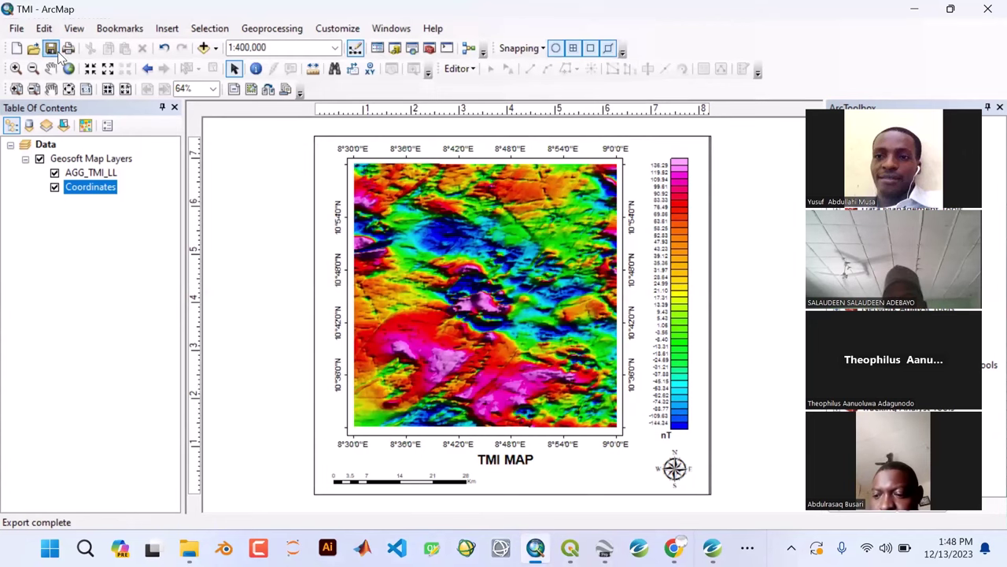
click(915, 8)
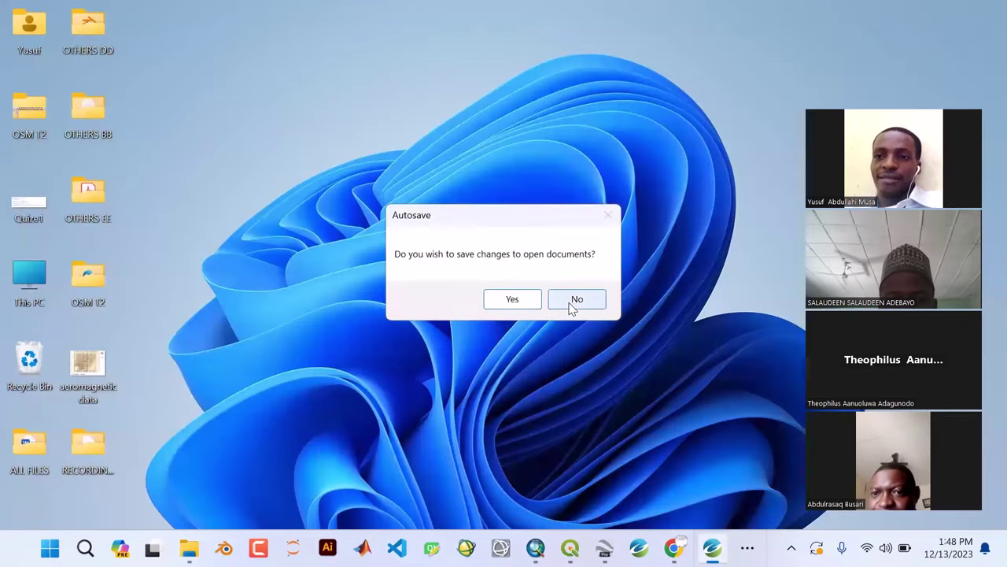
click(517, 305)
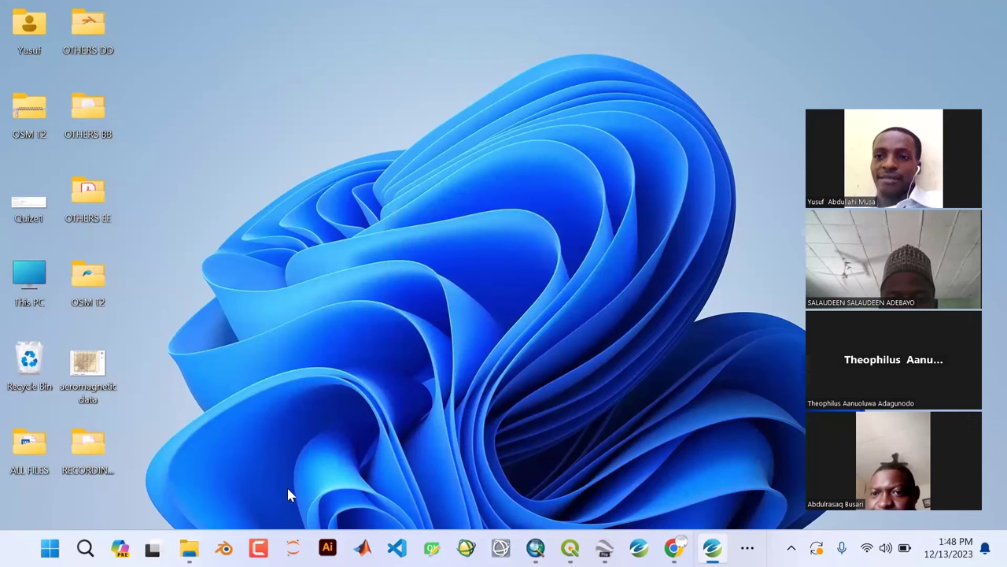
- Open the exported TMI image from the Images folder of OSM T2 in File Explorer
mouse_move(189, 548)
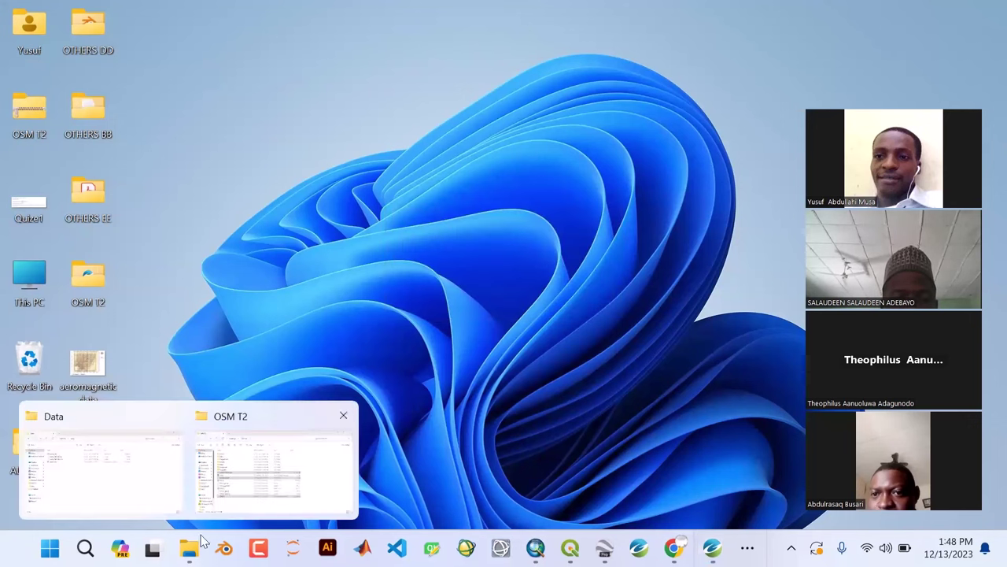
click(236, 464)
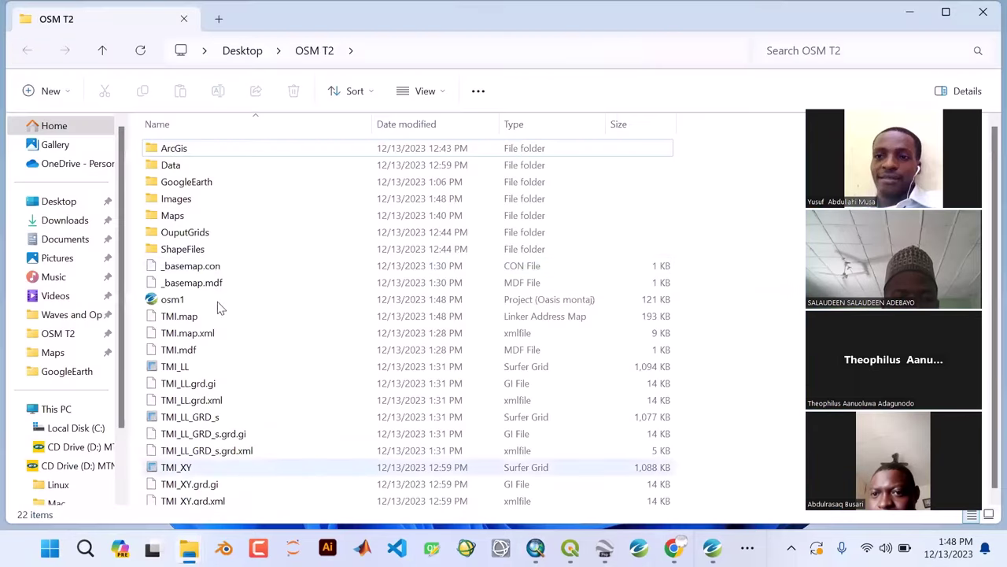
double_click(176, 198)
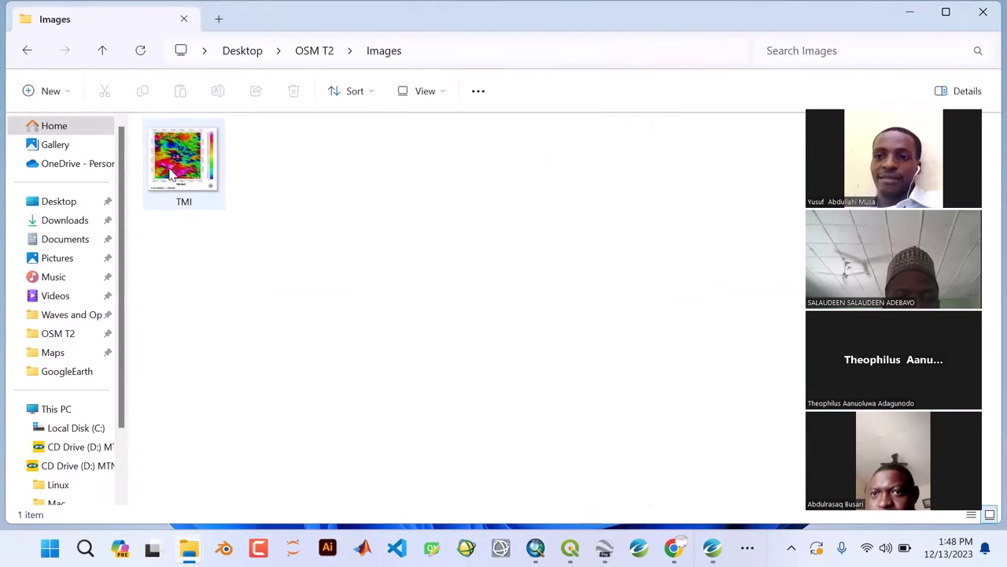
double_click(170, 166)
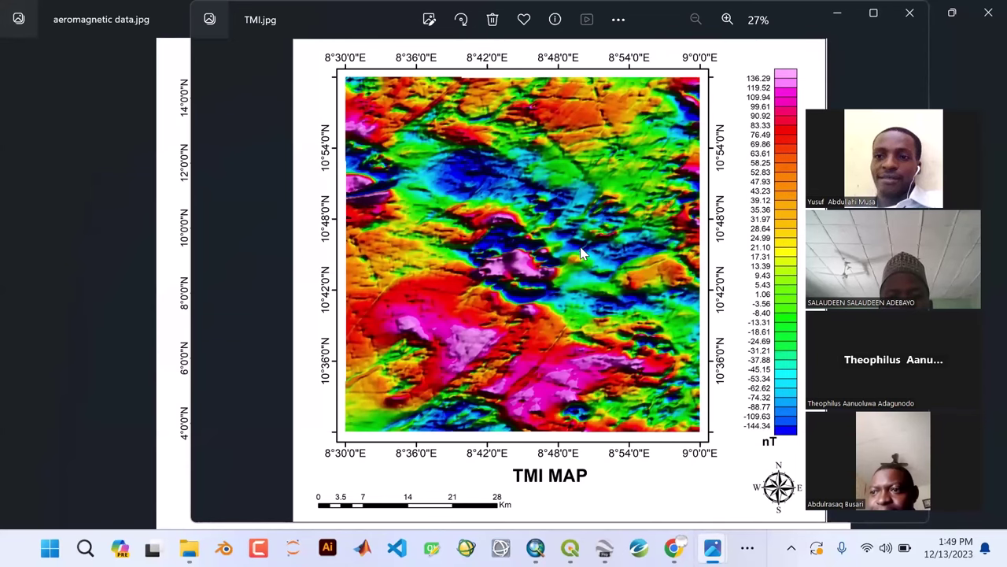
- Examine the exported TMI image up close, checking the sharpness of the anomalies, coordinate labels and colour legend
scroll(582, 252, up, 4)
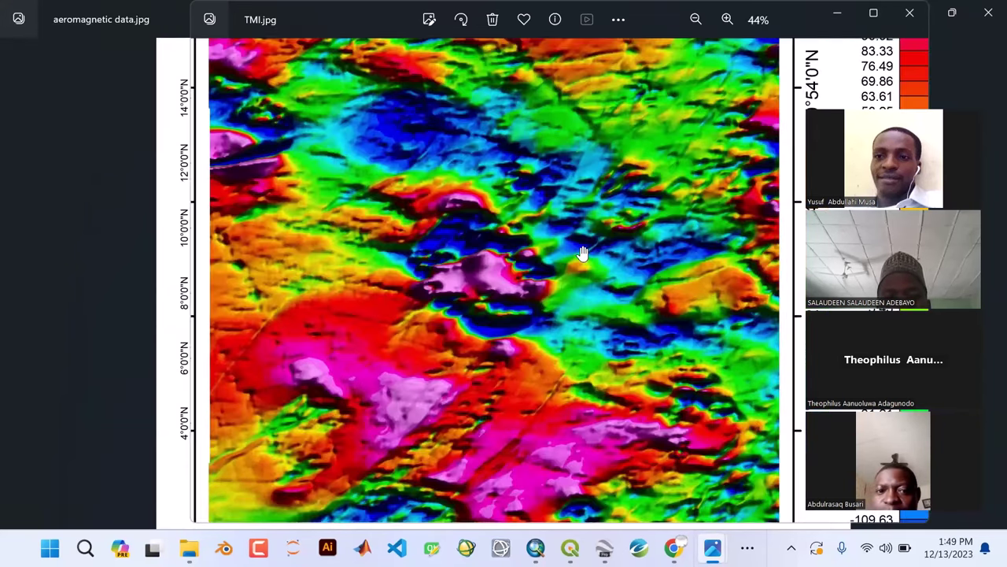
scroll(583, 252, up, 3)
scroll(581, 252, up, 3)
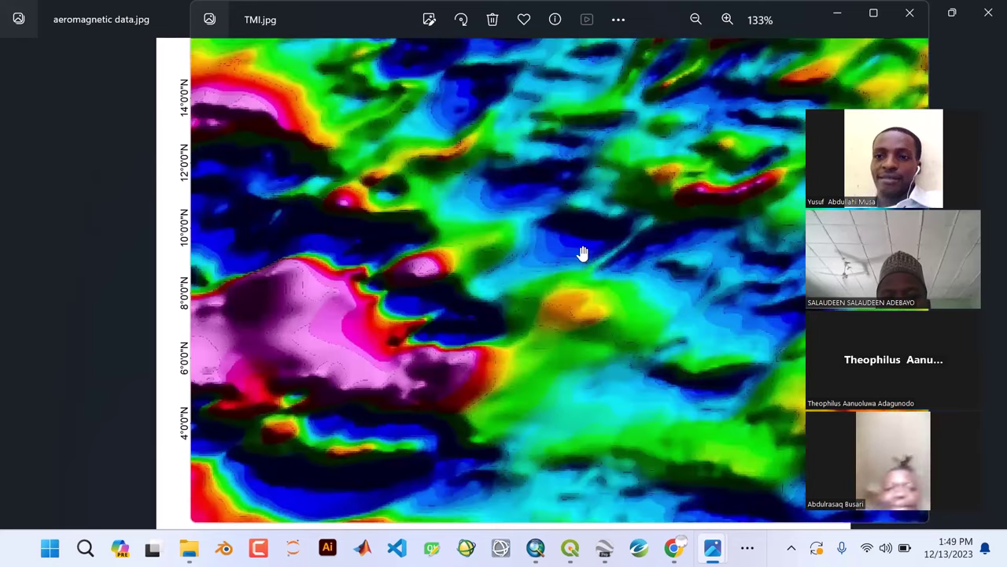
drag(658, 249, 338, 281)
drag(591, 275, 286, 279)
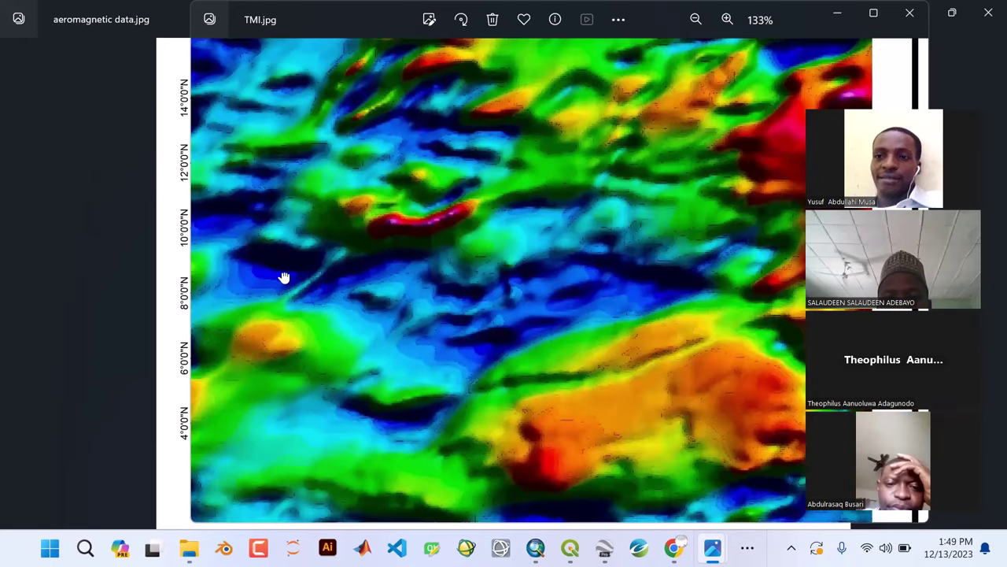
scroll(692, 275, down, 3)
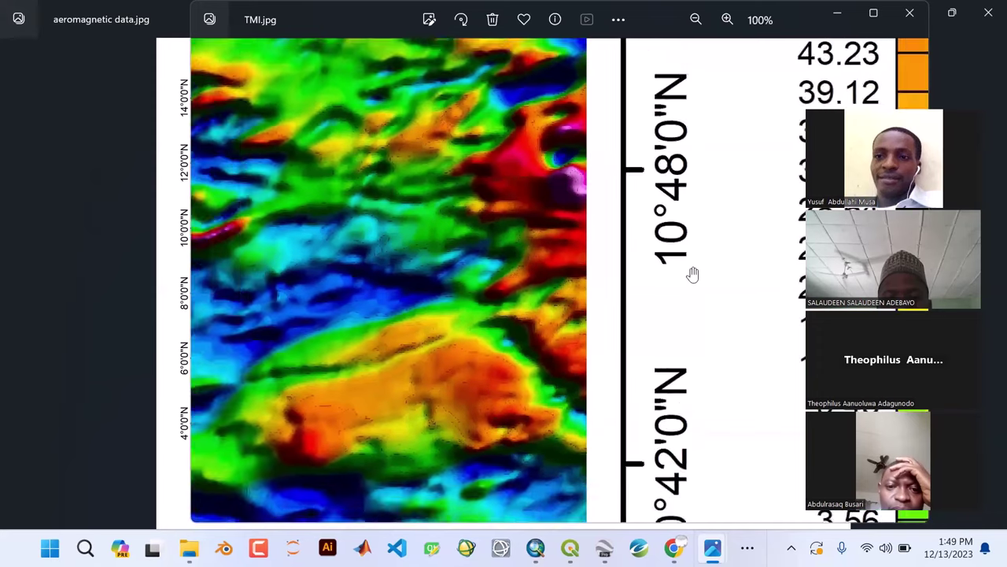
scroll(693, 274, down, 3)
scroll(692, 275, down, 1)
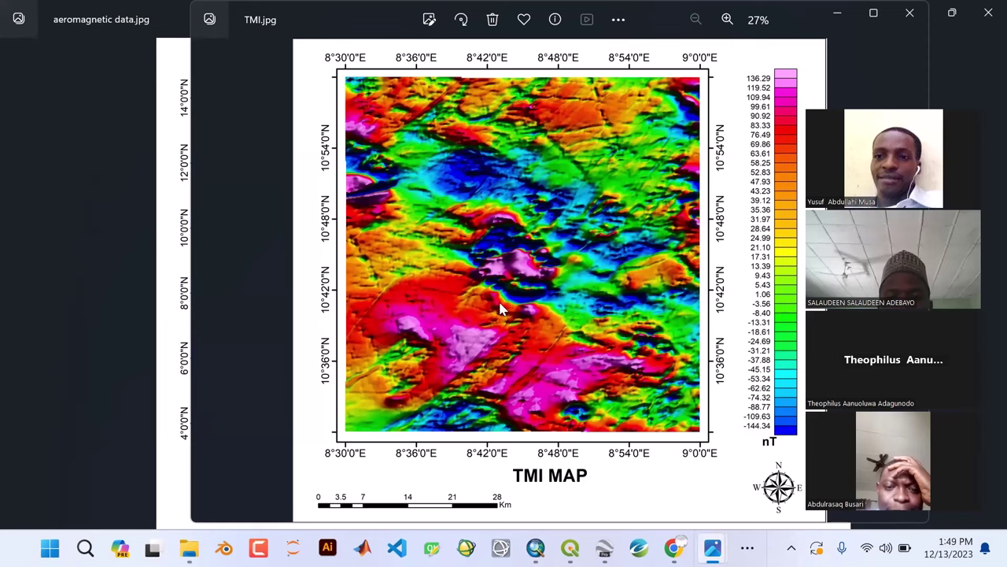
- Switch back to ArcMap and turn the Coordinates layer off and on again
click(535, 549)
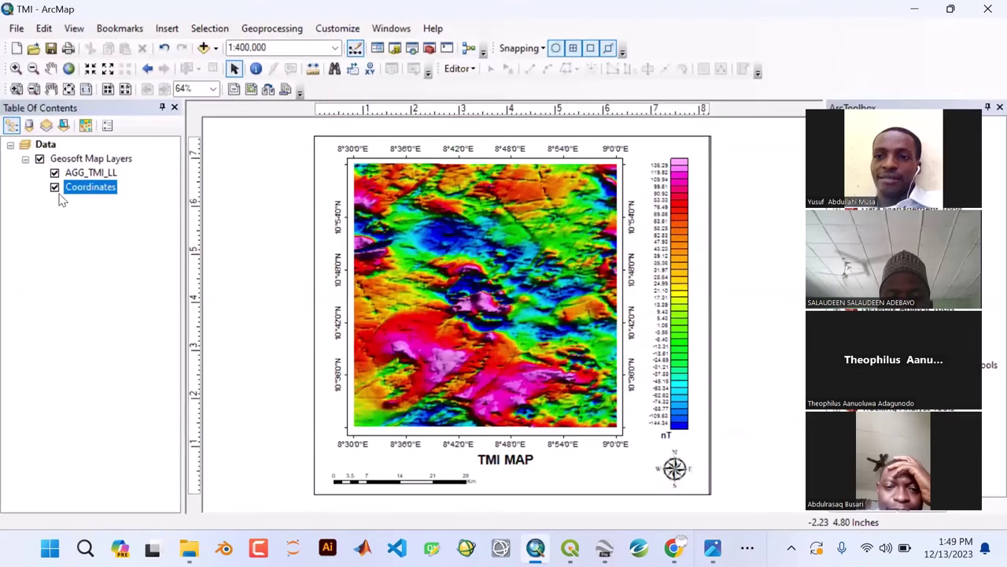
click(54, 189)
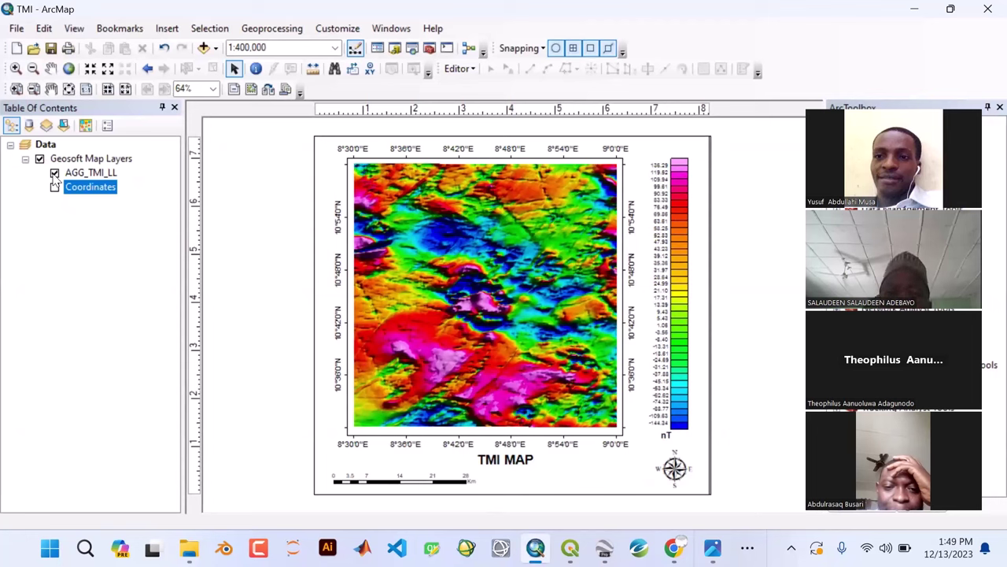
click(54, 184)
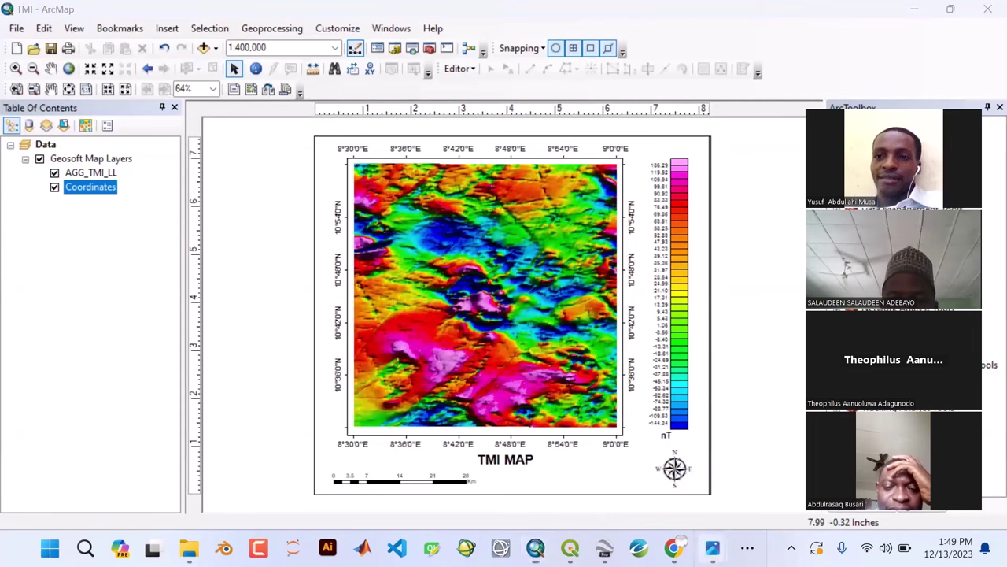
- Bring the exported TMI image back up, inspect its lower central area in detail and close the viewer
mouse_move(712, 548)
click(760, 498)
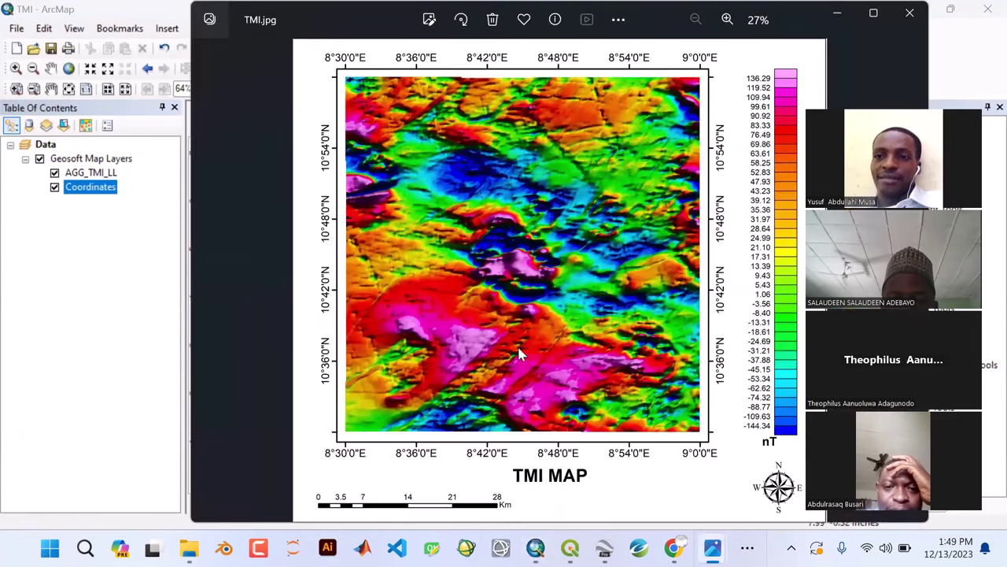
scroll(520, 354, up, 4)
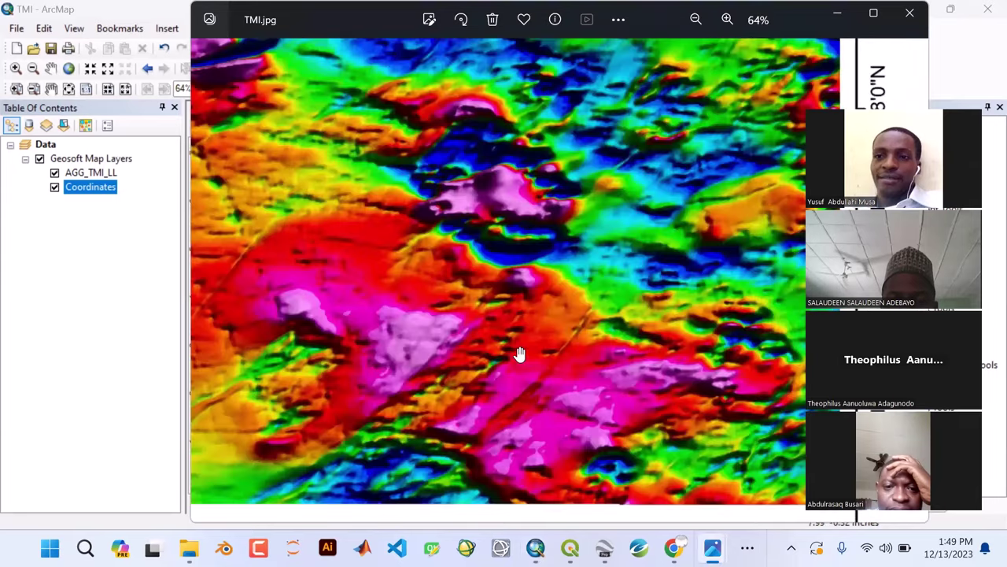
scroll(519, 354, down, 4)
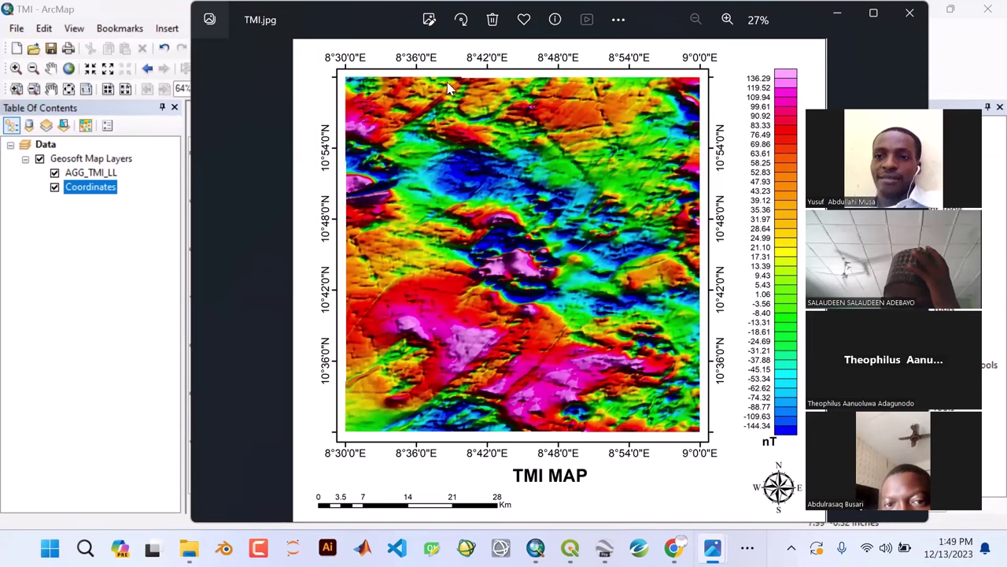
click(909, 14)
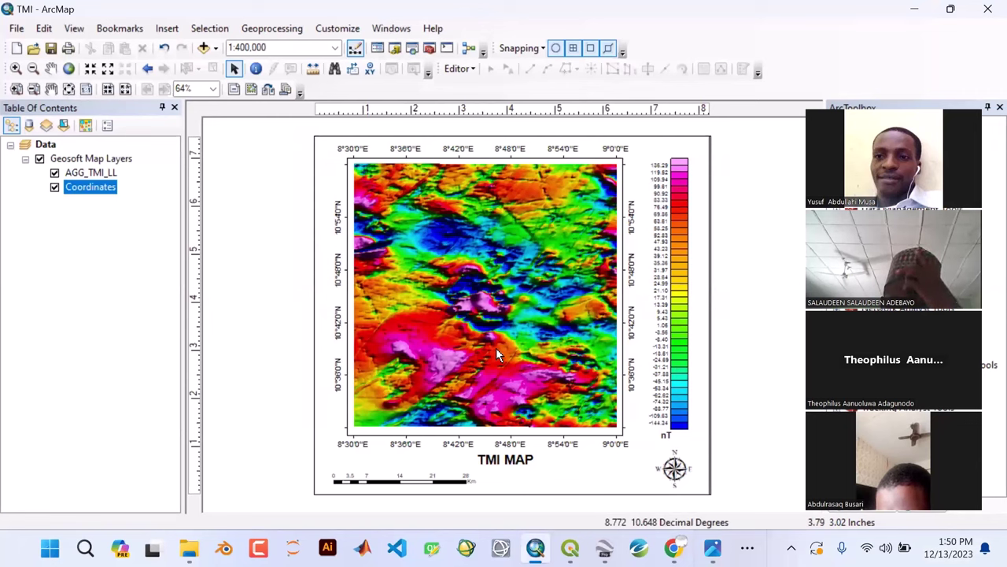
click(215, 48)
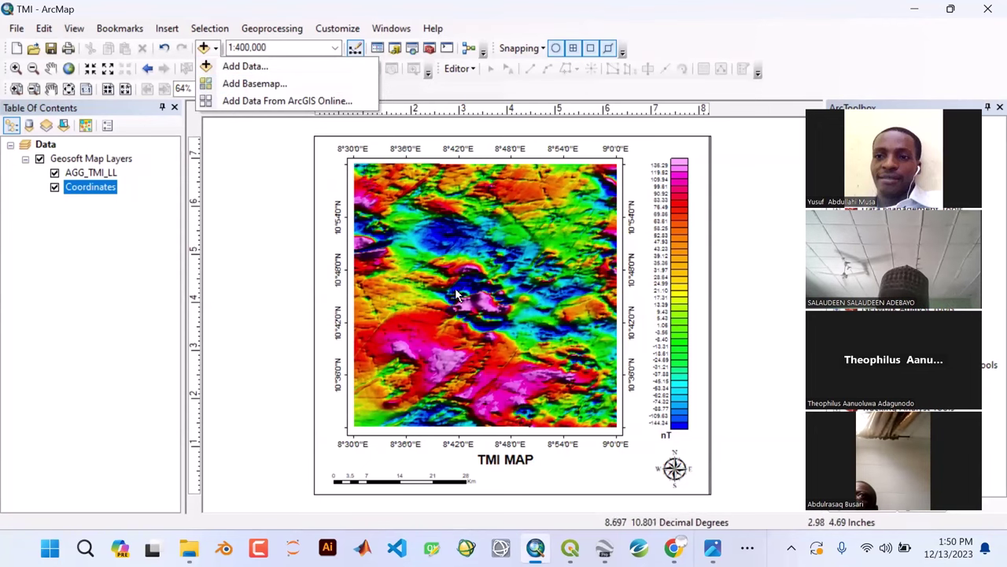
click(823, 51)
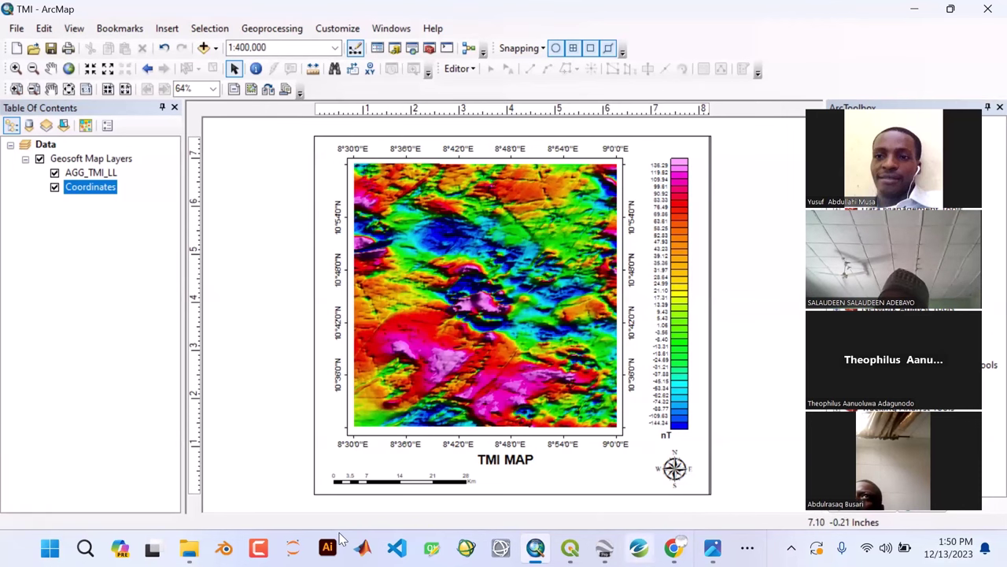
- Launch PowerPoint from the Images folder view and start a blank presentation, dismissing the Camtasia add-in welcome message
mouse_move(189, 548)
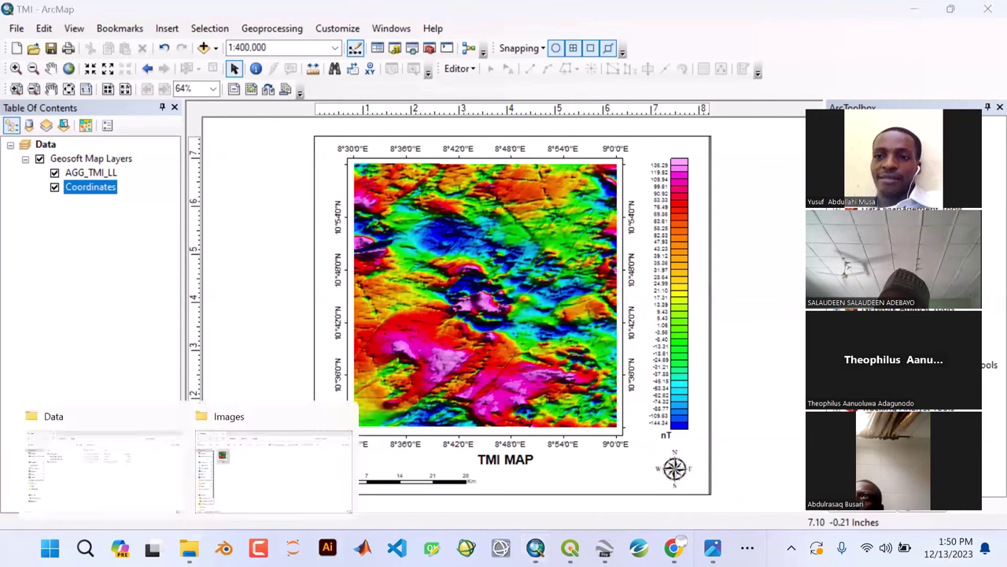
click(250, 493)
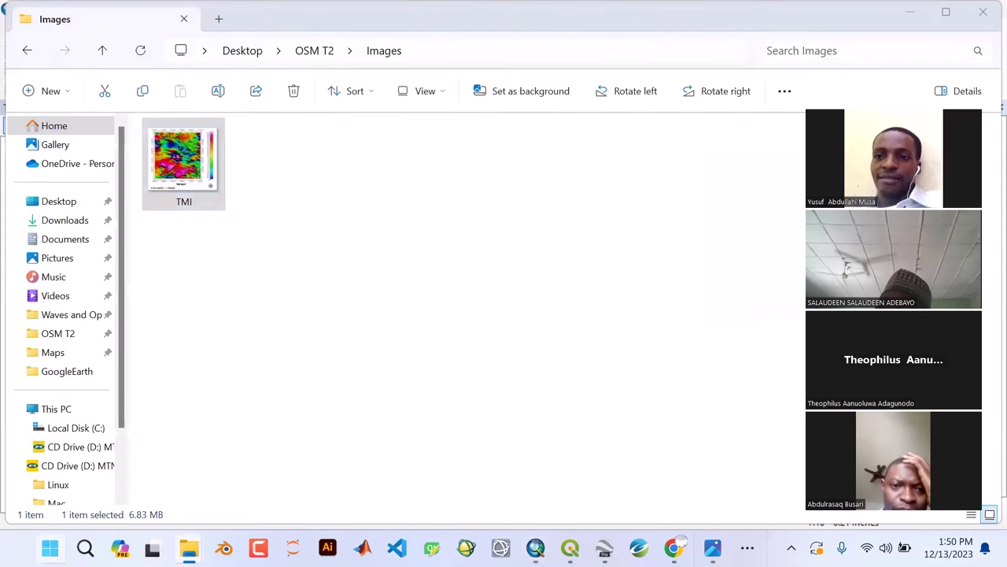
click(85, 546)
text(power)
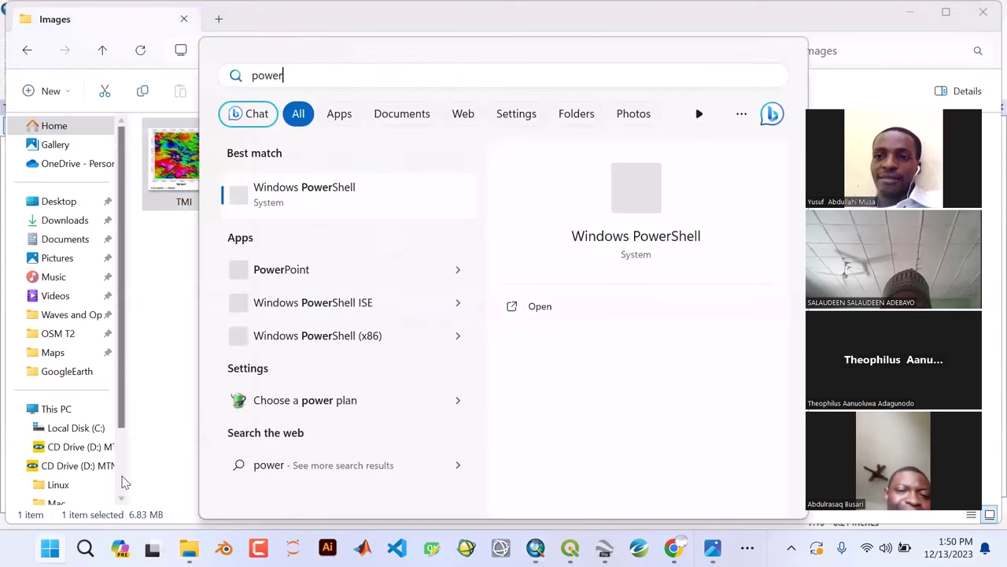
click(306, 269)
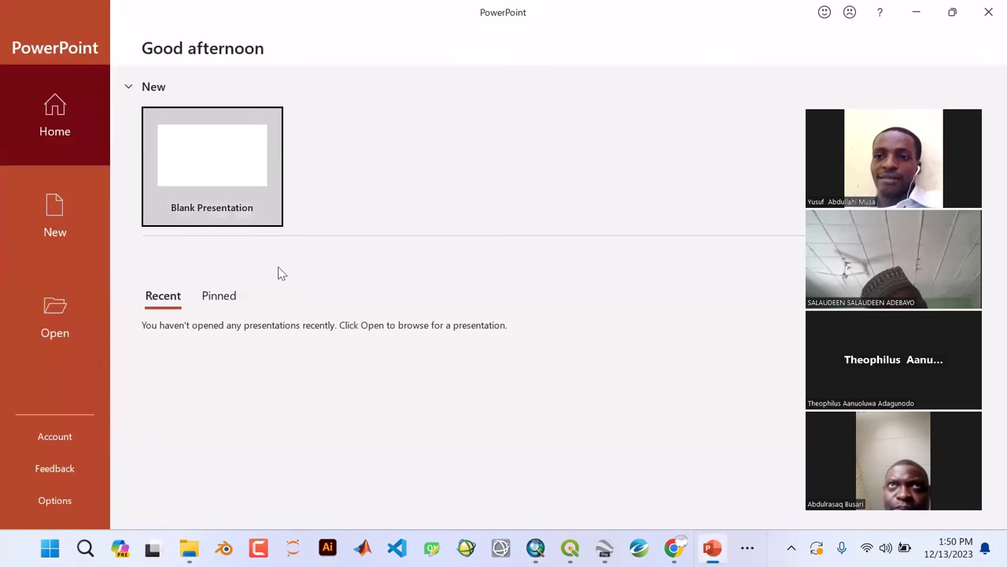
click(211, 174)
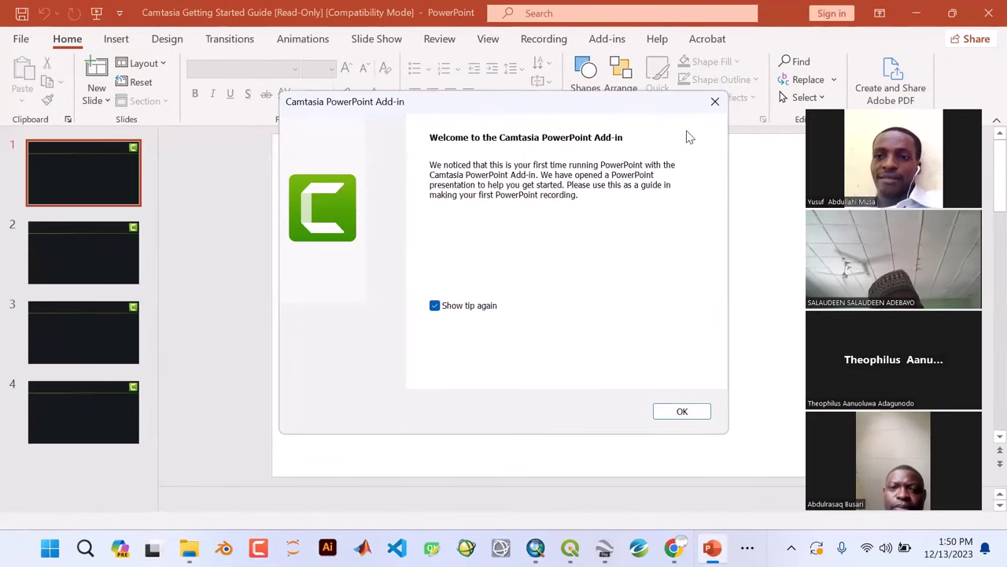
click(716, 104)
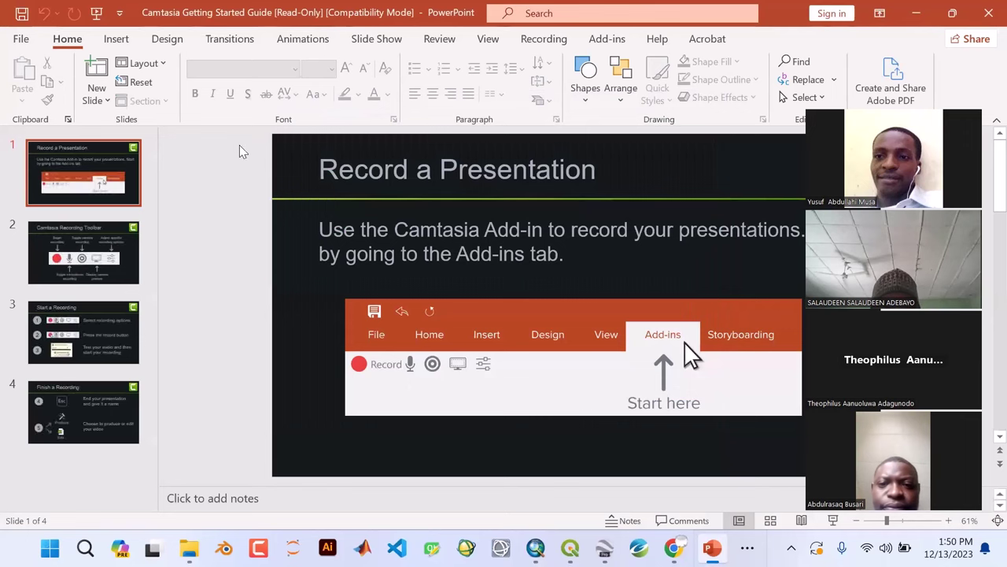
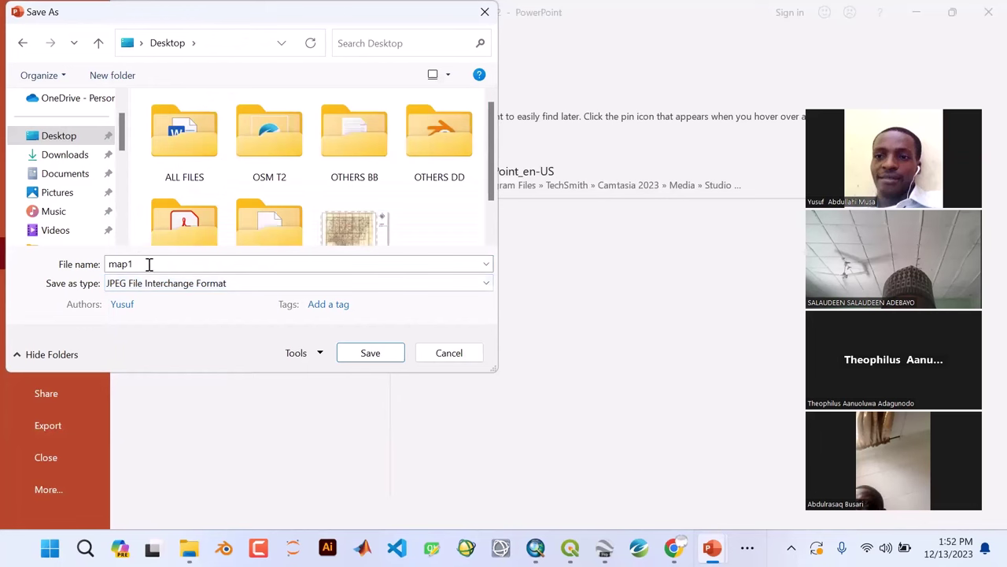
- Export only the current slide to the Desktop as the JPEG map1, and close both presentations without saving changes
click(371, 353)
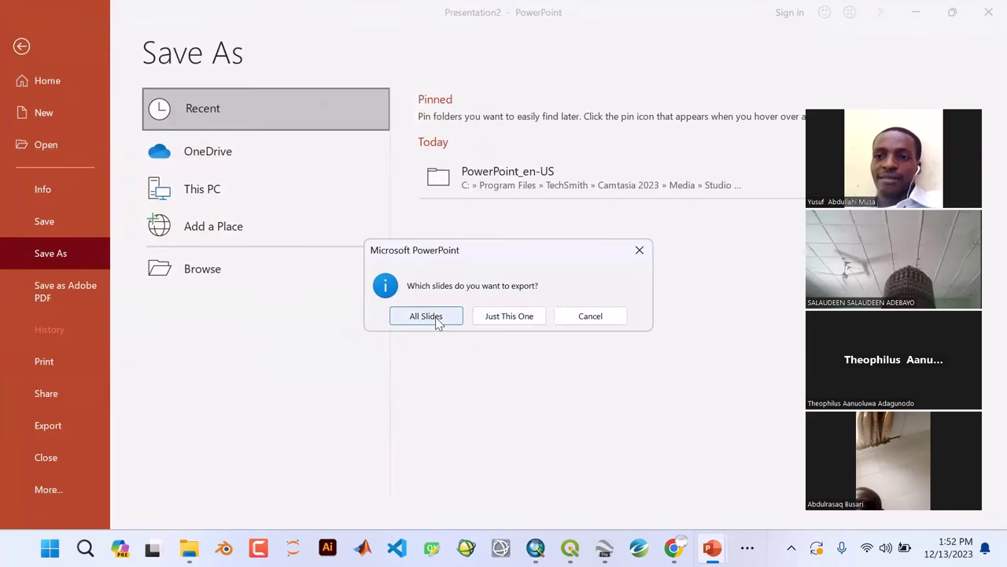
click(497, 318)
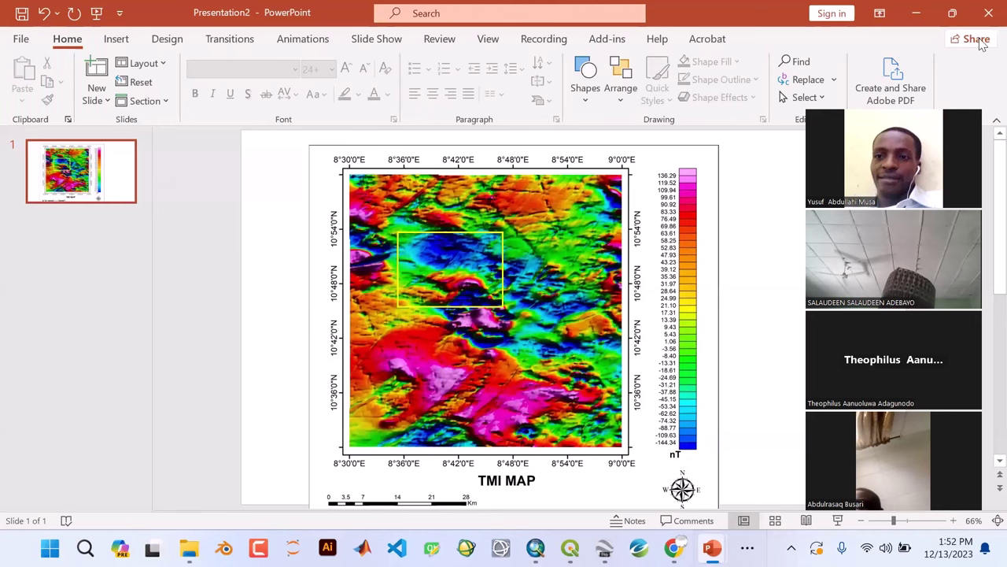
click(986, 14)
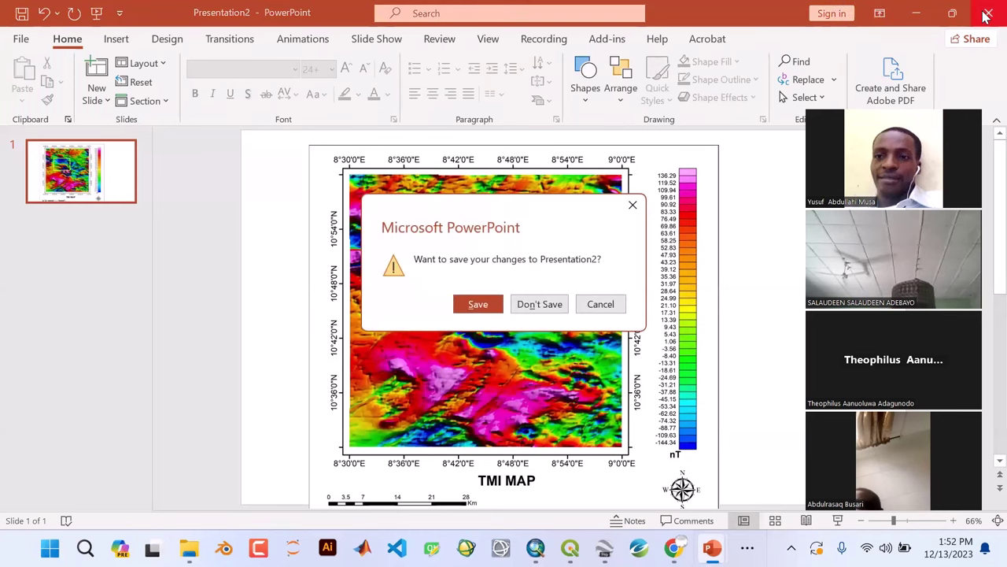
click(534, 305)
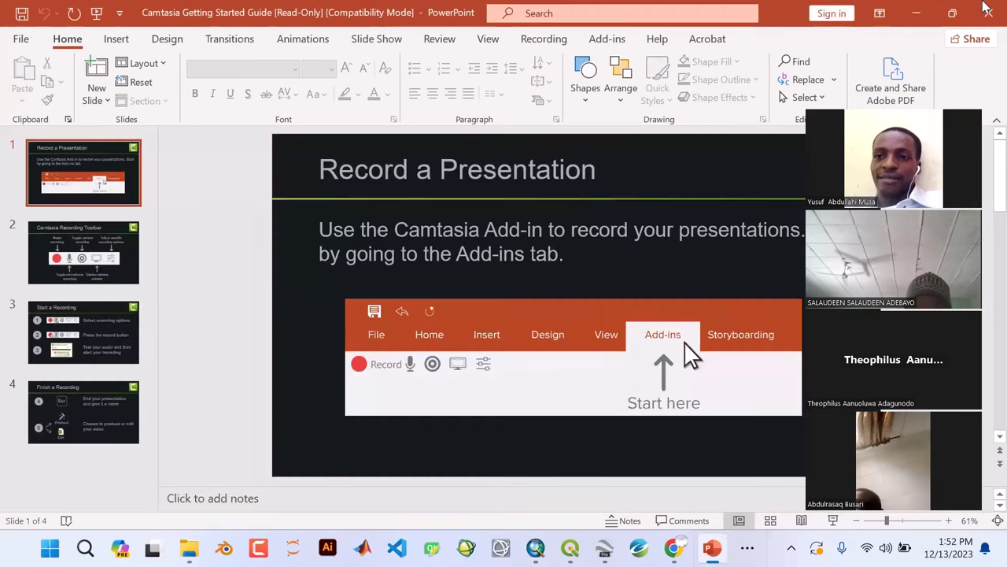
click(986, 15)
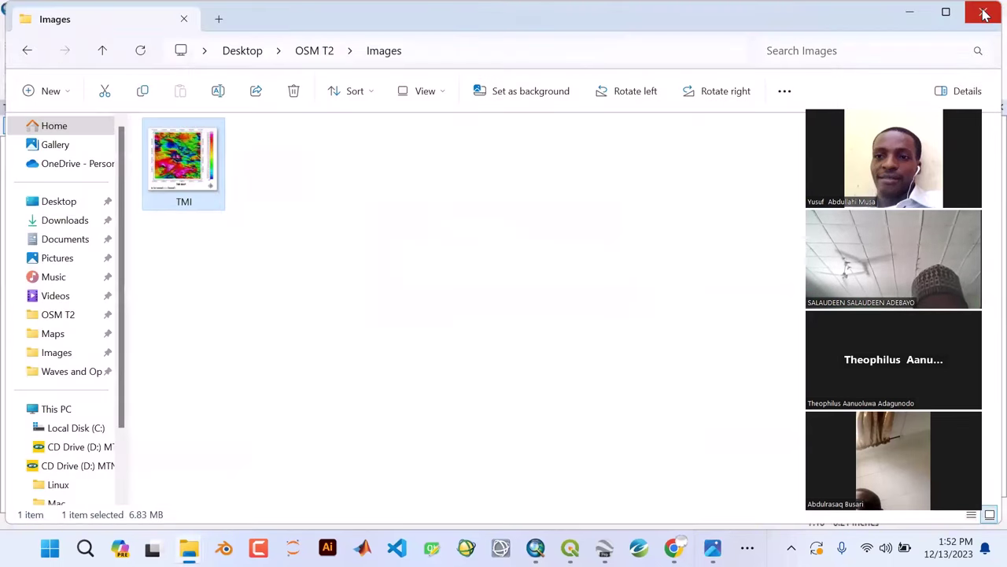
- Minimise the Images folder, ArcMap and the aeromagnetic data image, and open the map1 image from the desktop
click(911, 16)
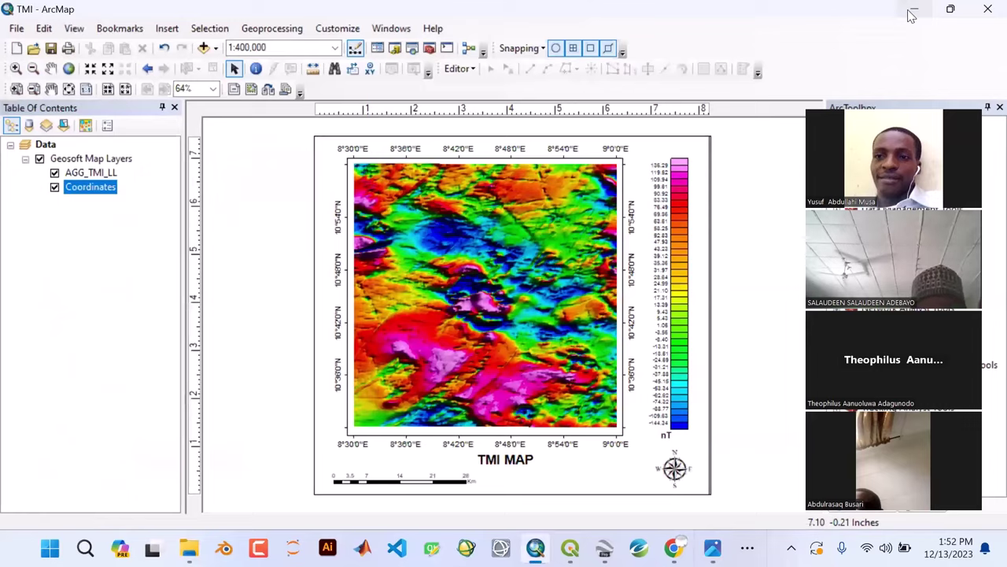
click(911, 16)
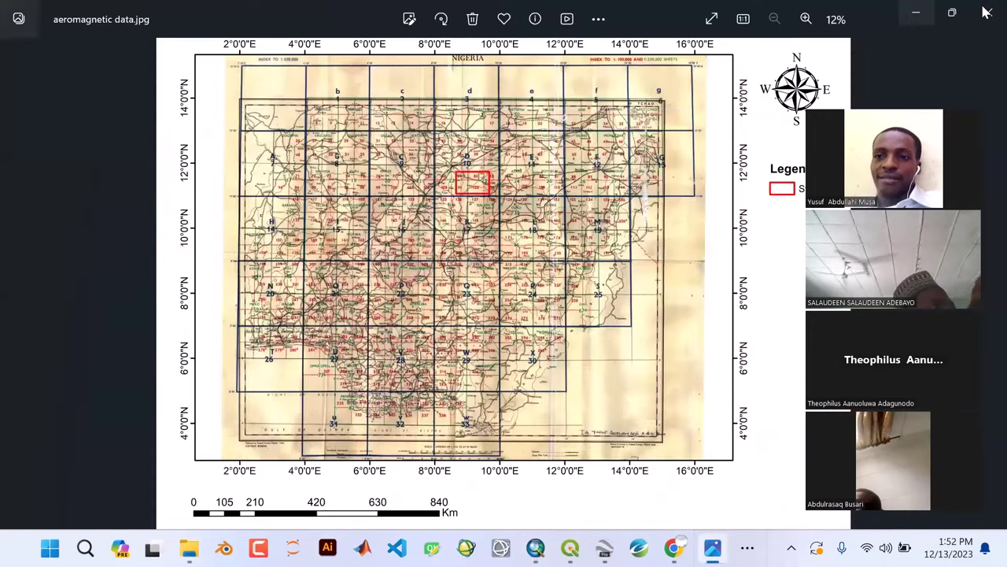
click(913, 14)
double_click(152, 39)
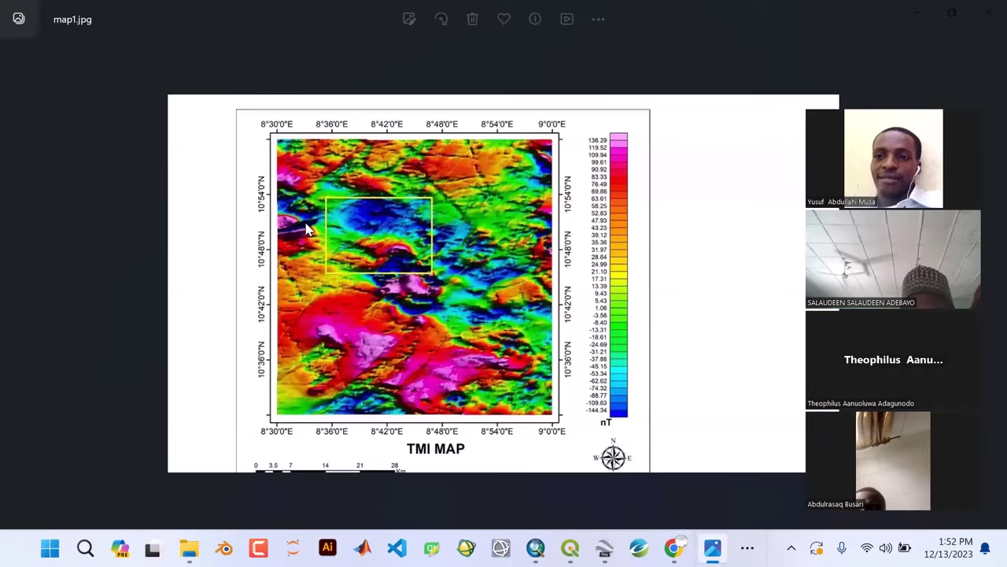
- Examine the map1 image up close around the yellow rectangle, coordinate labels and colour legend, and close the viewer
scroll(416, 235, up, 4)
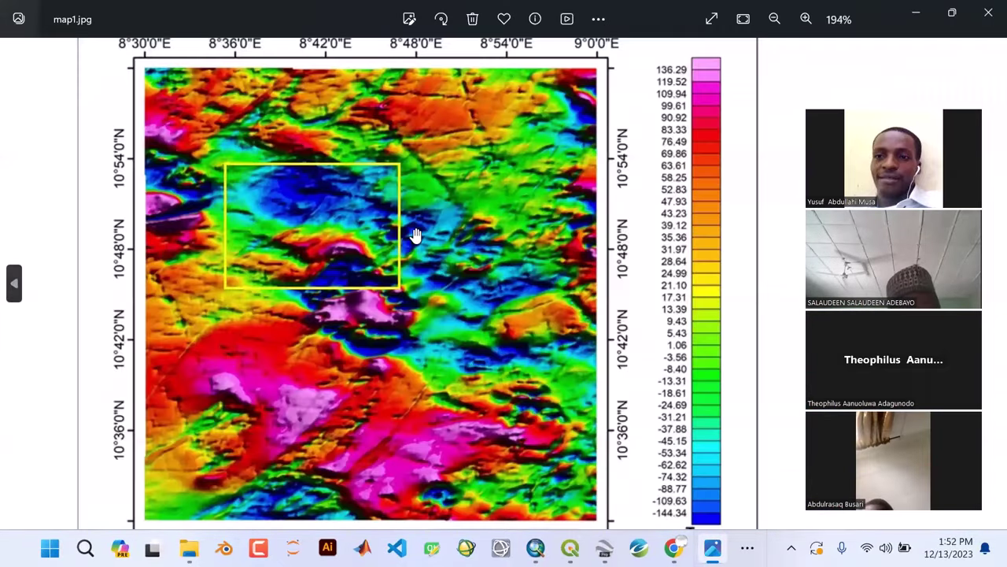
scroll(417, 235, up, 1)
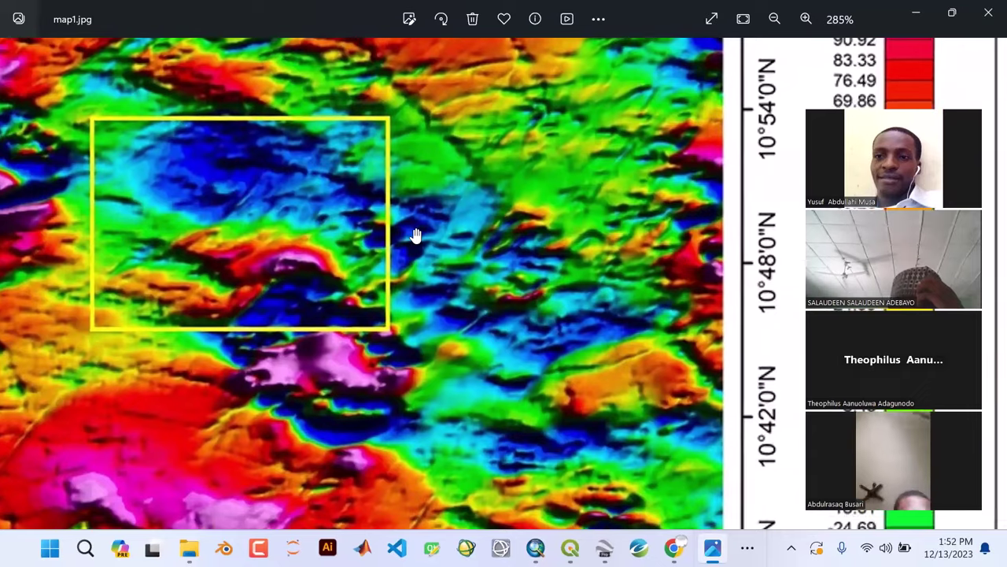
scroll(416, 235, down, 2)
scroll(417, 233, down, 2)
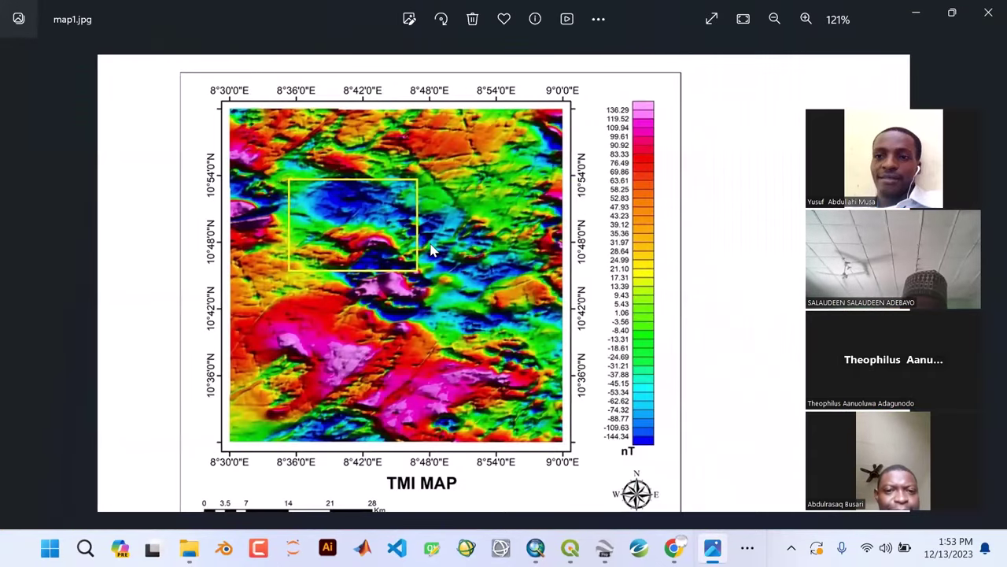
scroll(430, 249, up, 1)
scroll(431, 250, up, 3)
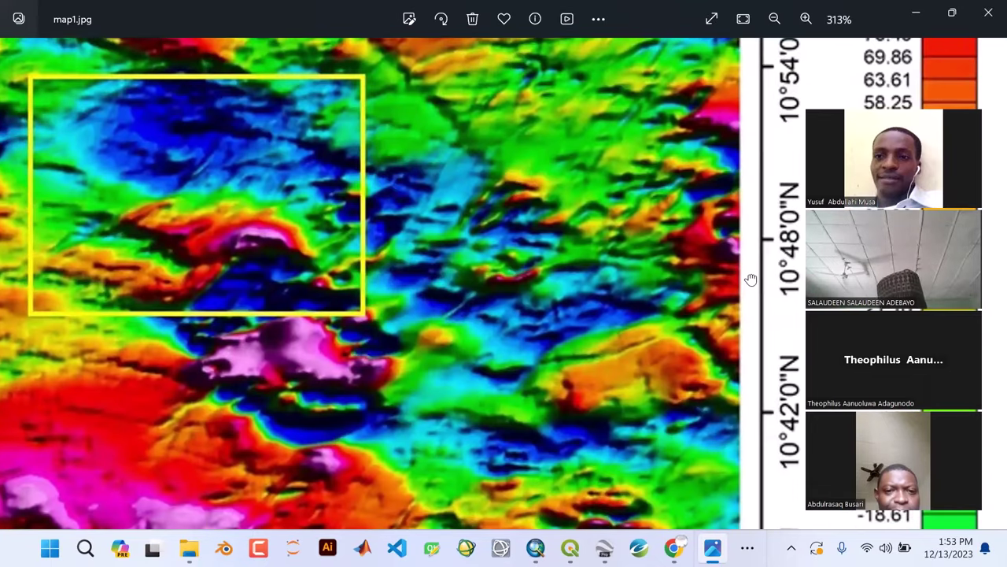
drag(750, 280, 562, 292)
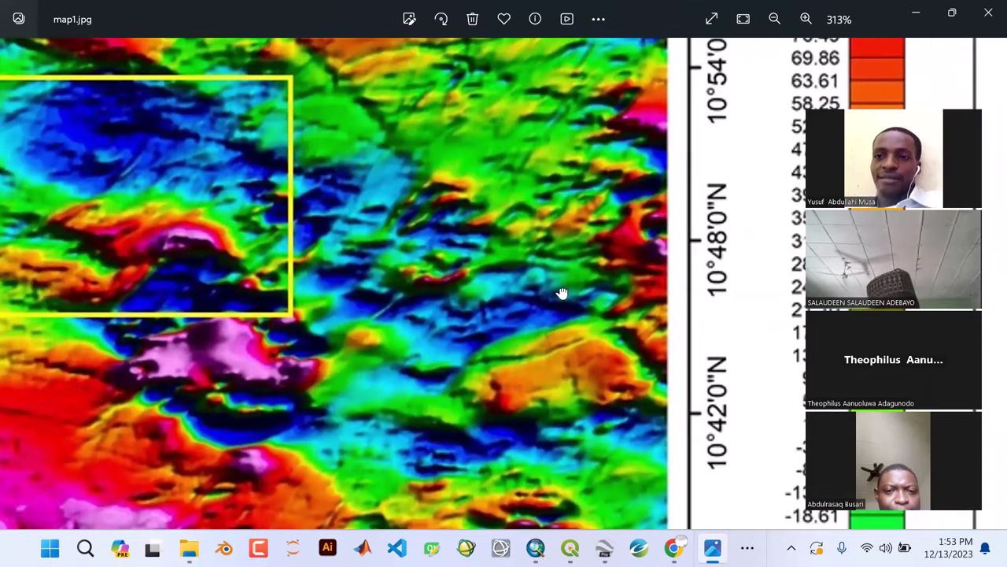
drag(679, 287, 578, 415)
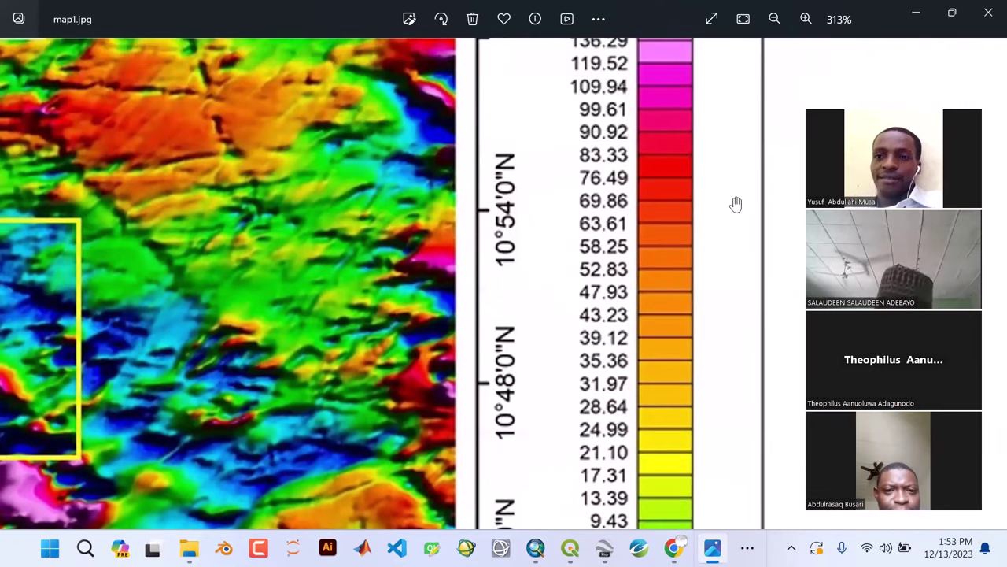
click(988, 11)
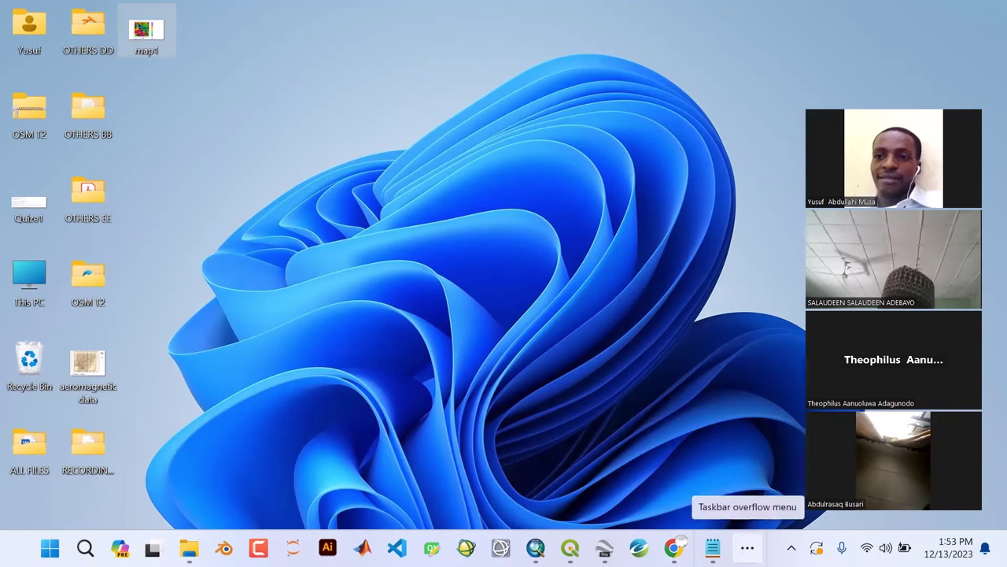
- Switch to Oasis montaj and open the TMI_XY.grd grid
click(748, 548)
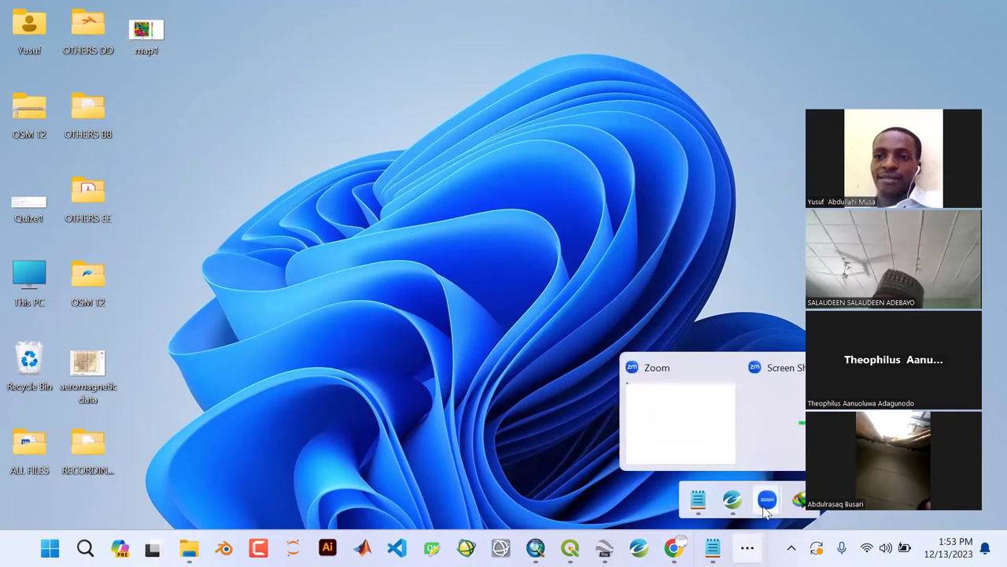
click(732, 499)
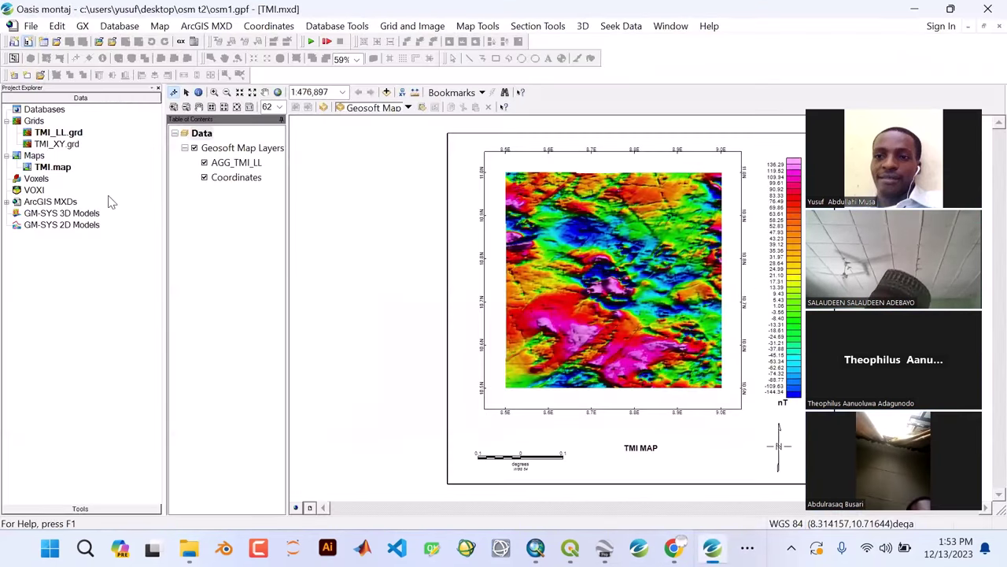
double_click(56, 144)
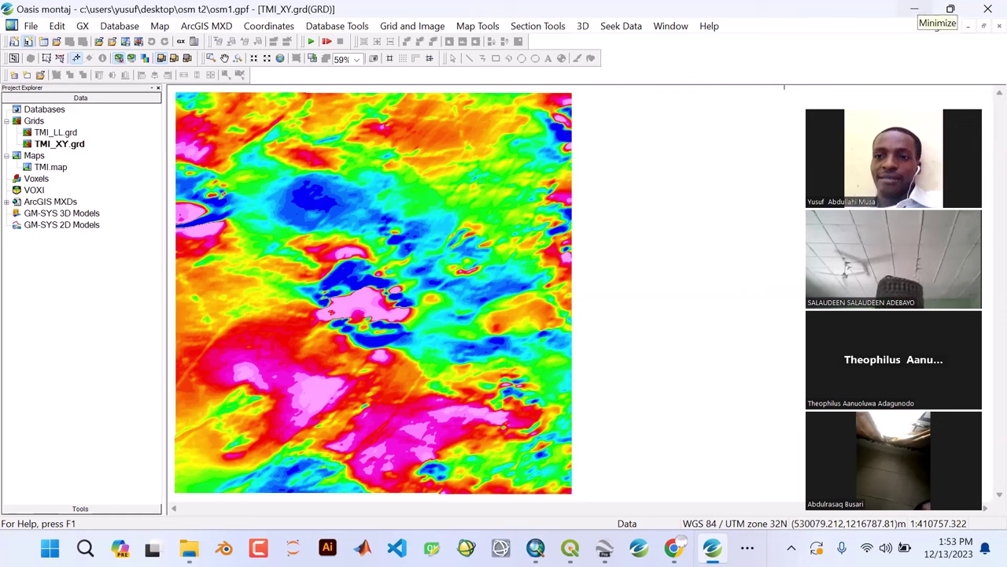
- Switch to Google Earth Pro and examine the TMI overlay against the surrounding terrain and the place names within it
click(604, 548)
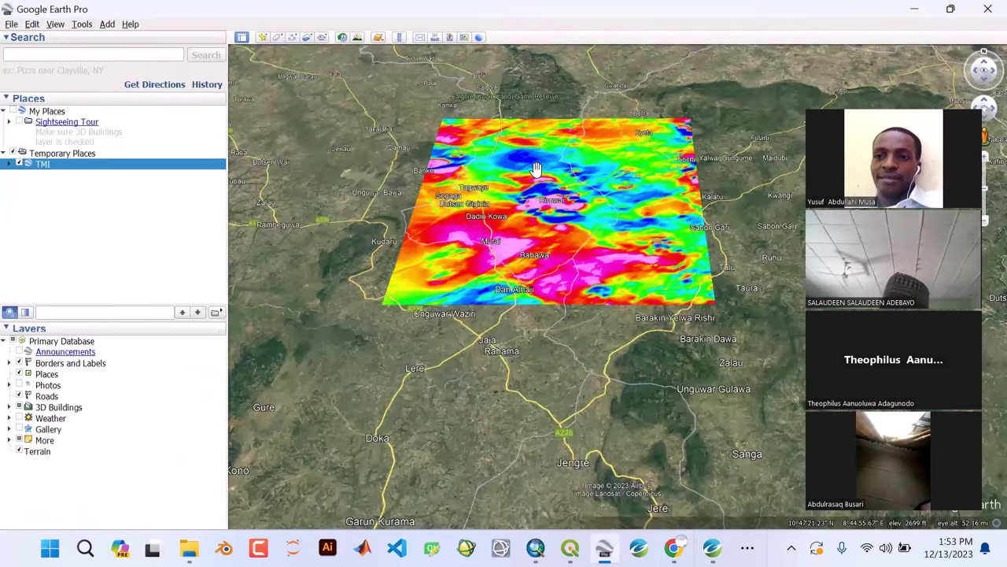
scroll(535, 169, down, 2)
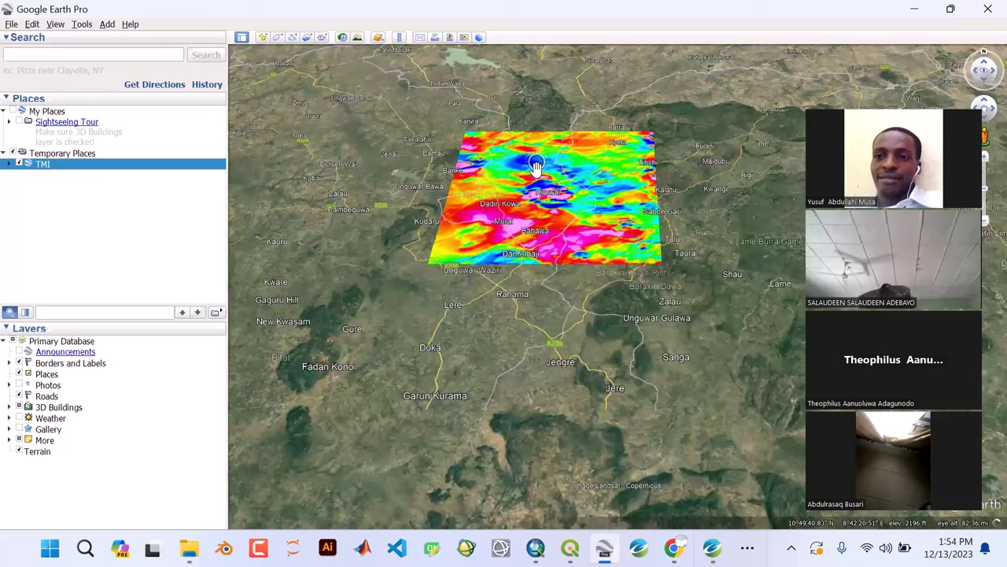
scroll(535, 167, up, 3)
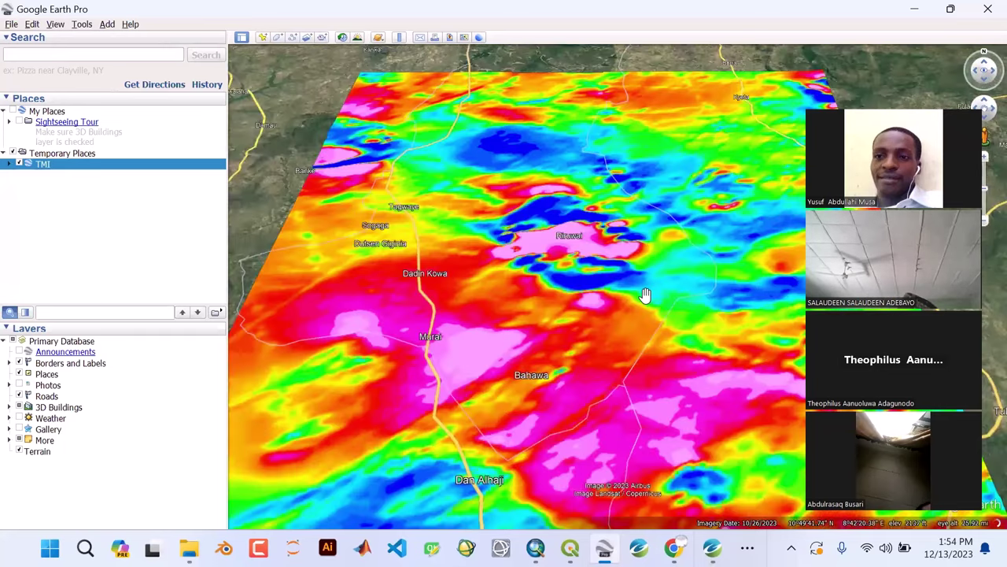
scroll(613, 286, down, 1)
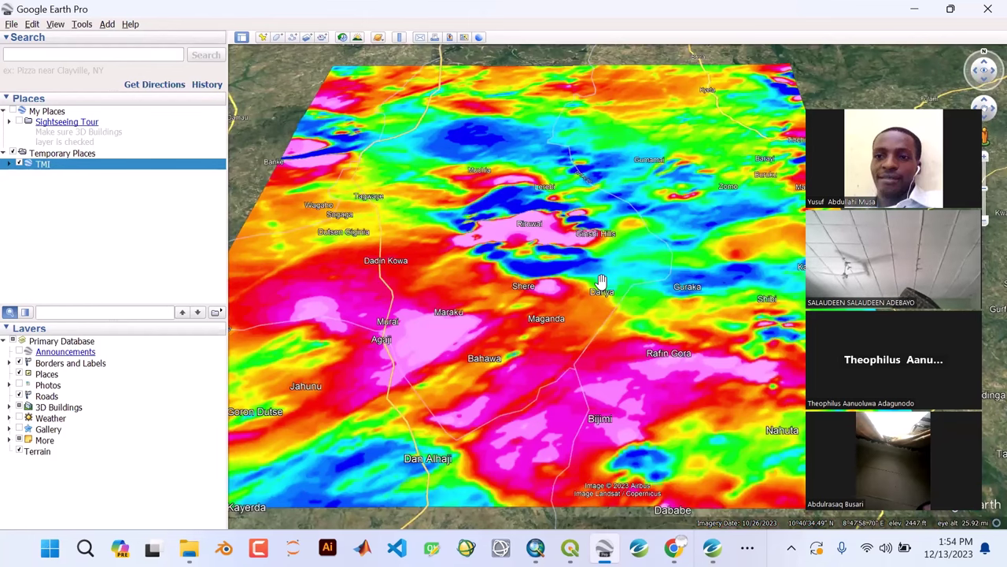
scroll(600, 281, down, 1)
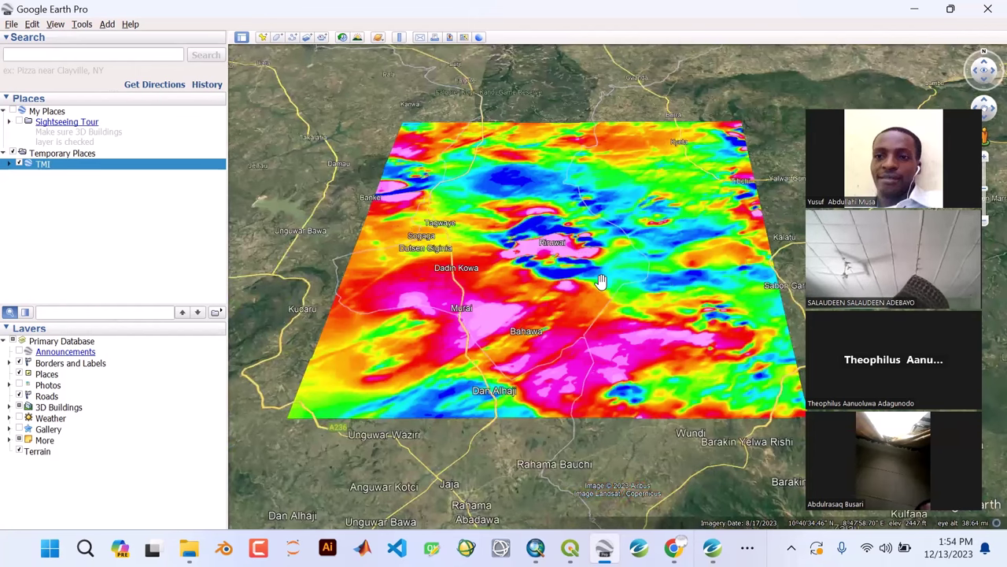
scroll(600, 281, up, 1)
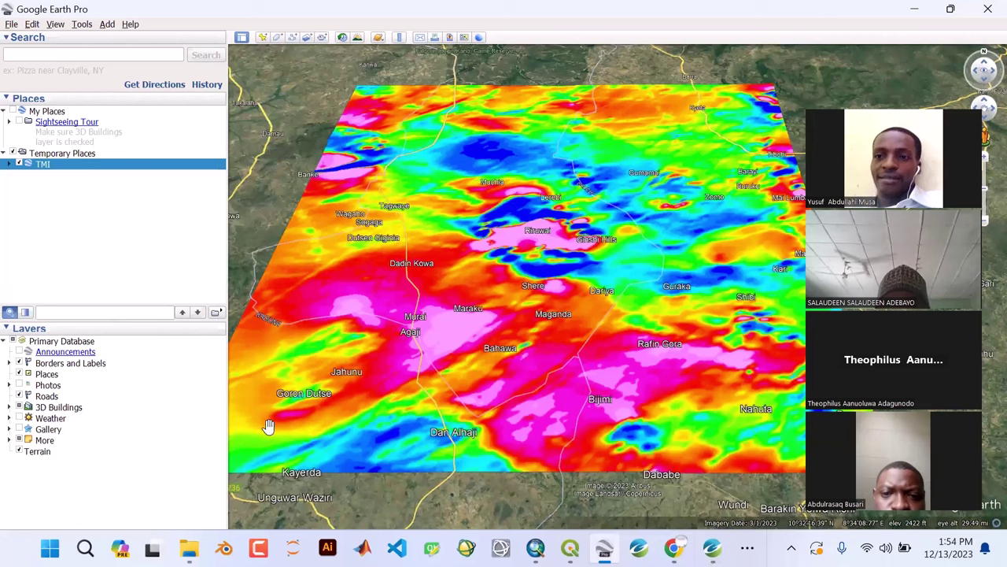
- Collapse Temporary Places and add a folder named OSM1 under My Places
click(78, 218)
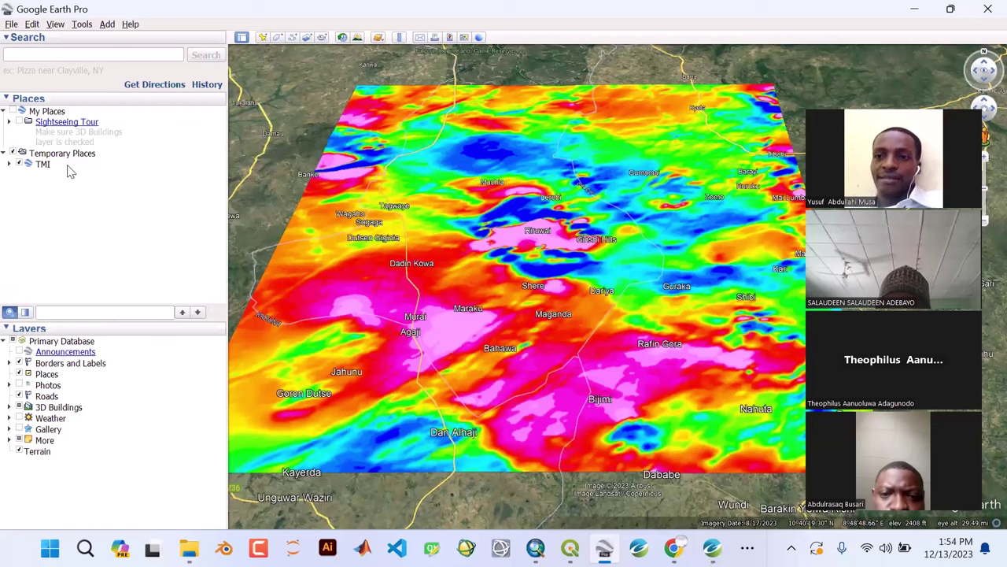
click(4, 153)
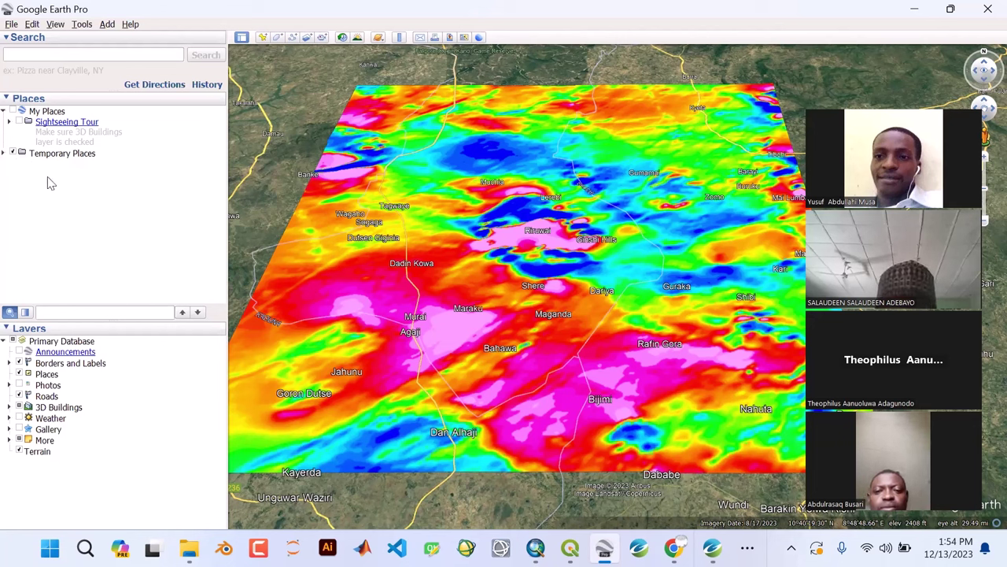
click(51, 154)
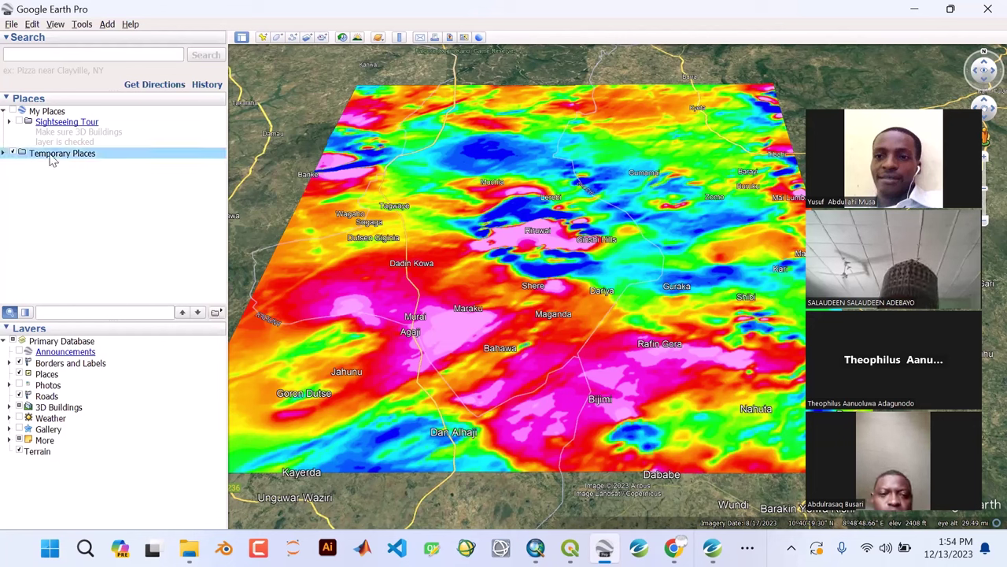
click(47, 113)
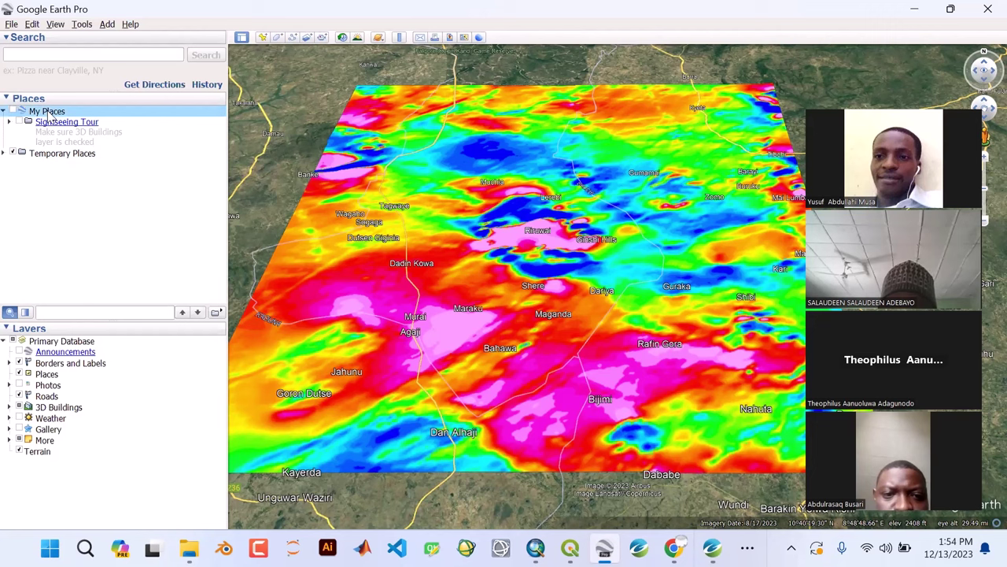
right_click(59, 116)
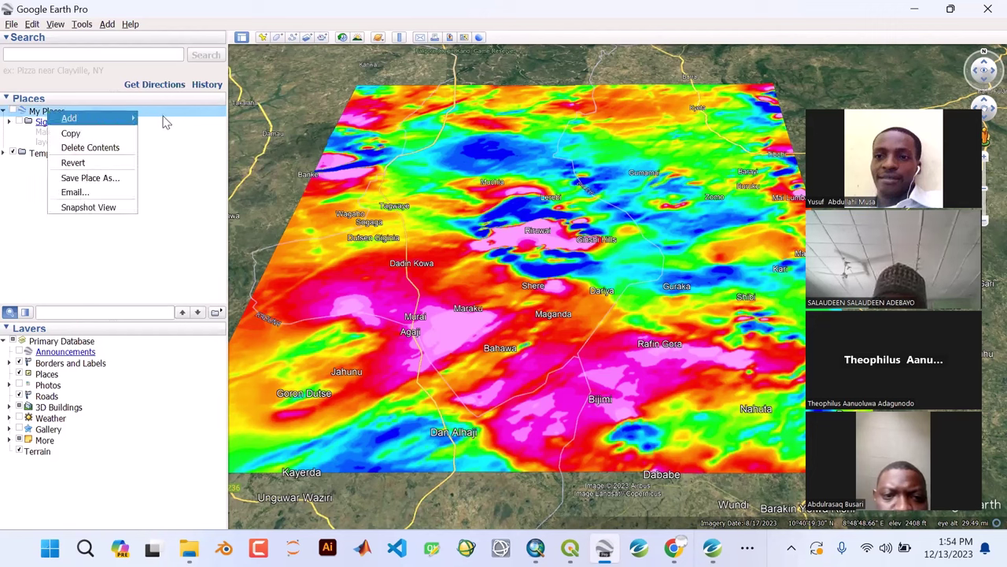
mouse_move(164, 120)
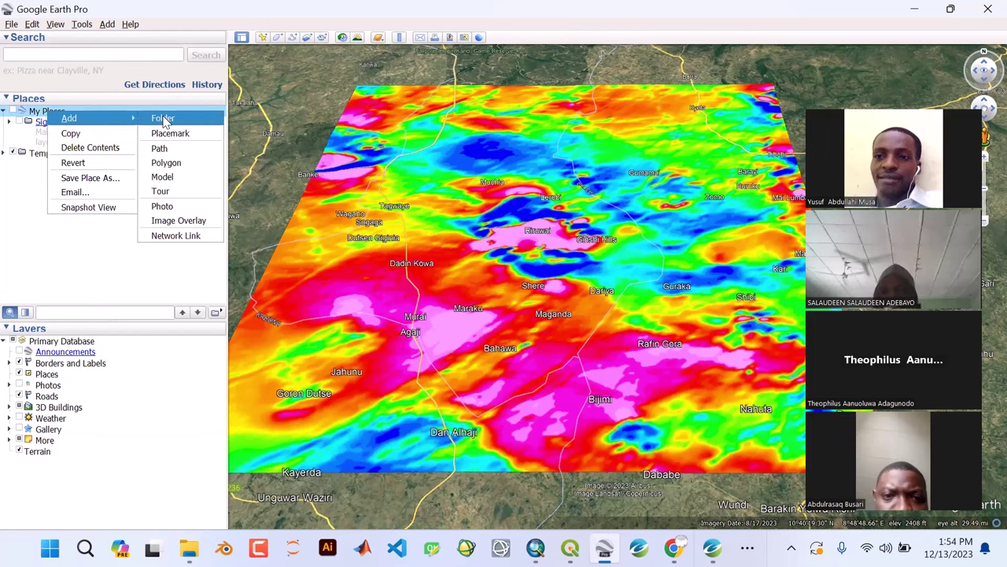
click(164, 120)
text(OSM1)
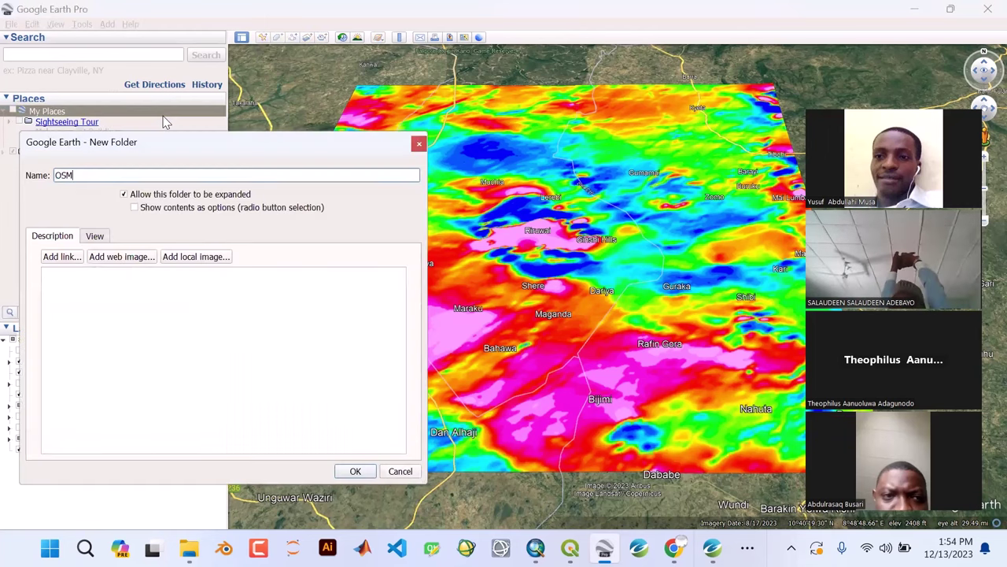
click(354, 470)
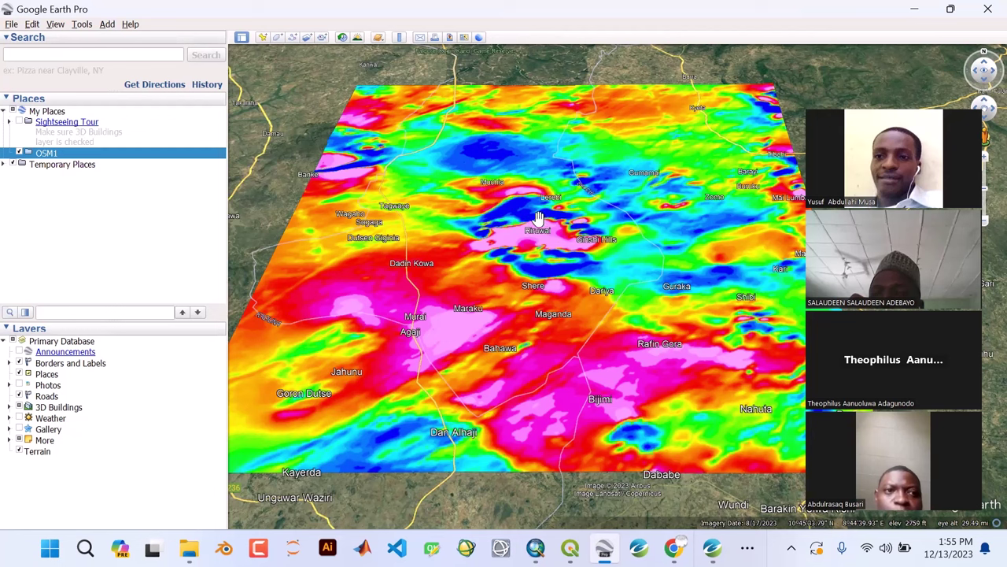
click(263, 38)
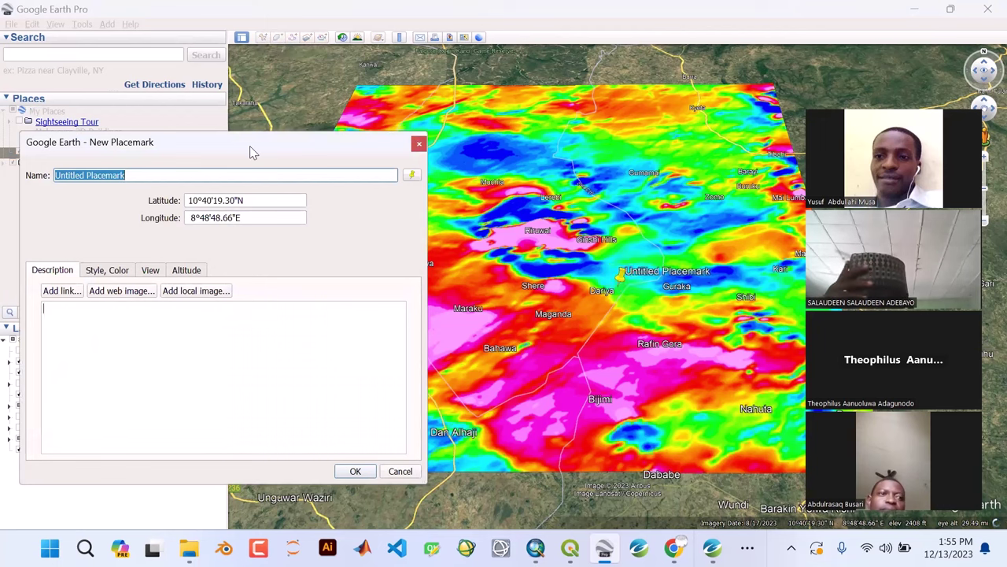
drag(388, 144, 406, 116)
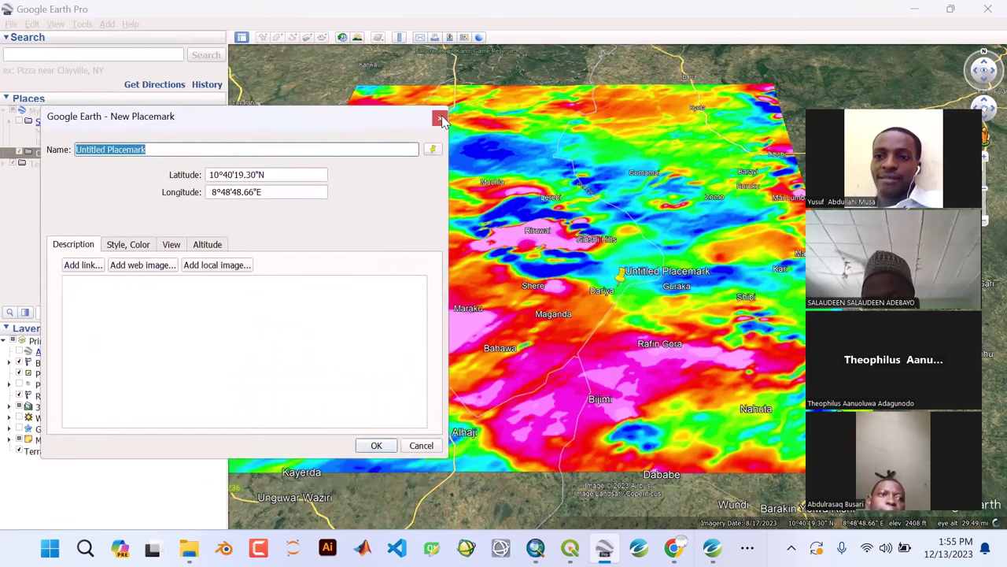
click(437, 116)
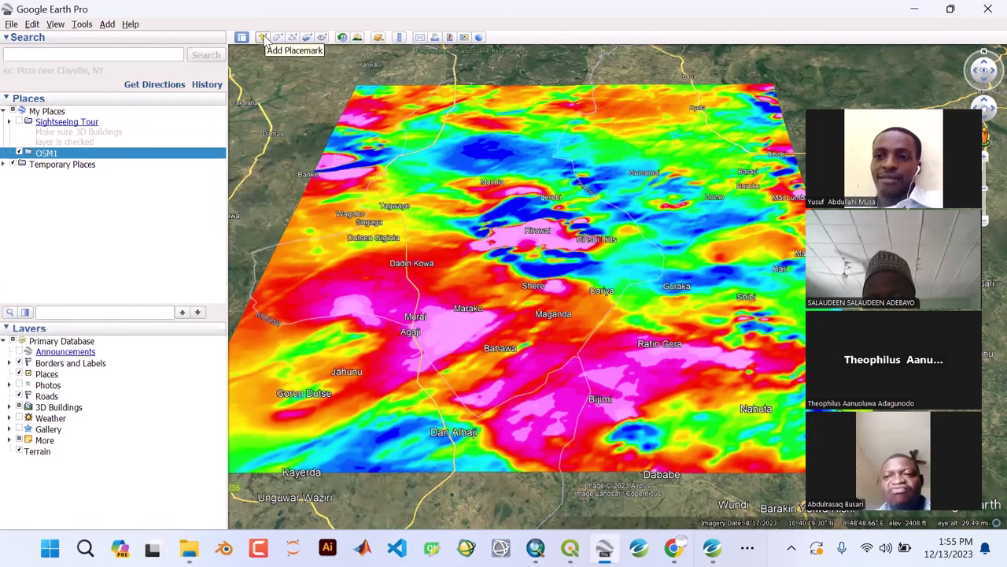
- Start a new placemark and position it just east of the Bahawa label, at about 10°35'40"N, 8°44'30"E
click(265, 41)
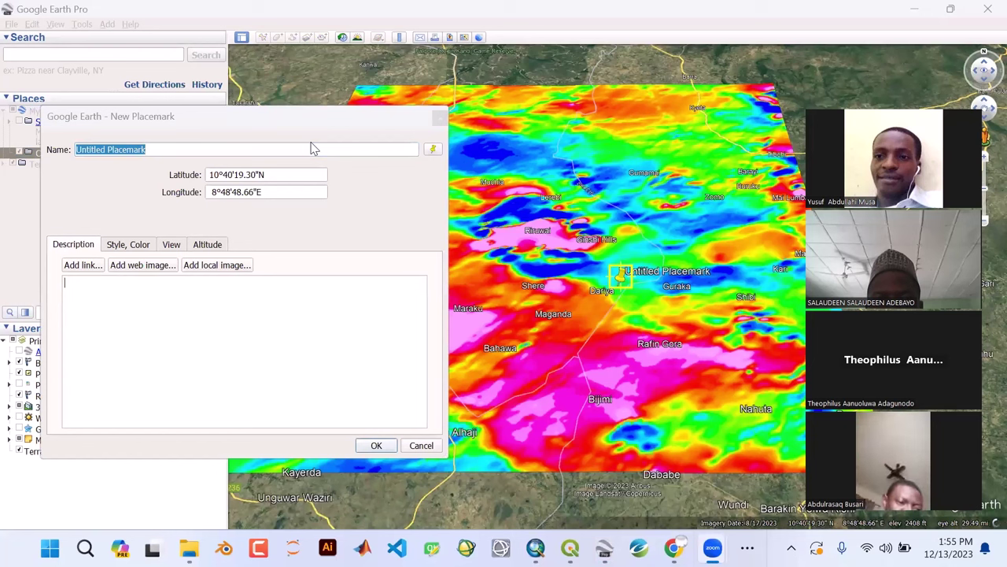
click(362, 138)
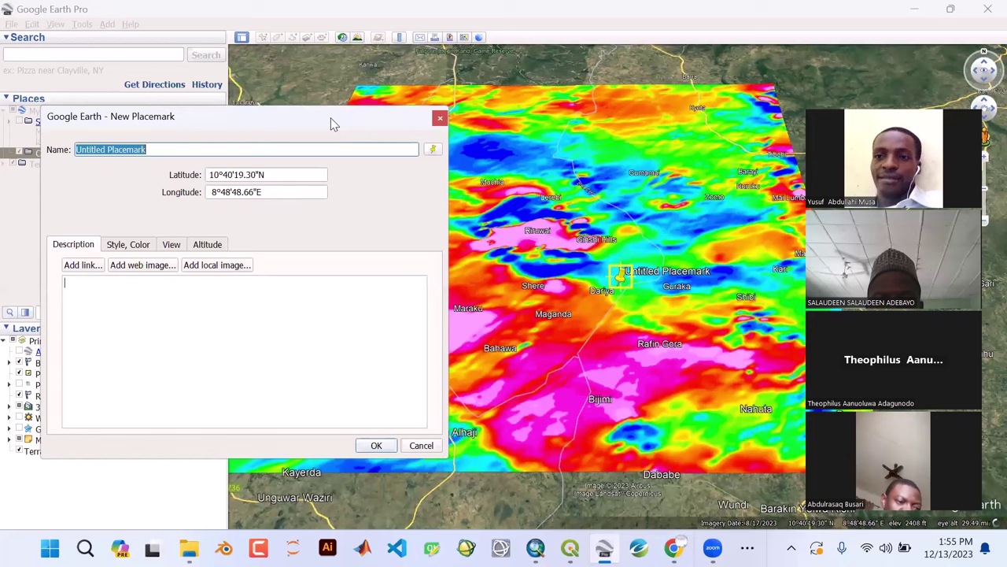
drag(331, 122, 132, 105)
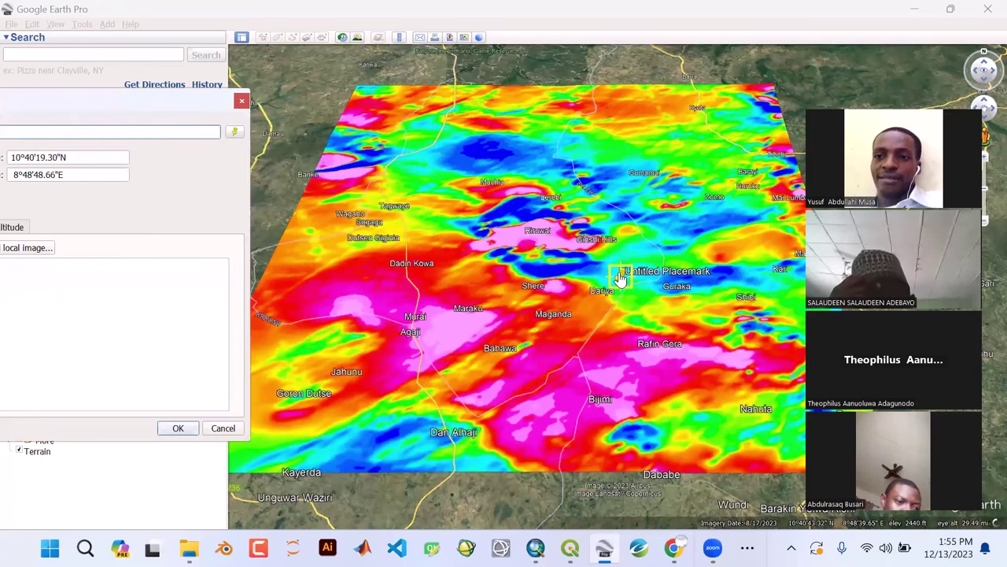
drag(620, 277, 470, 265)
click(479, 333)
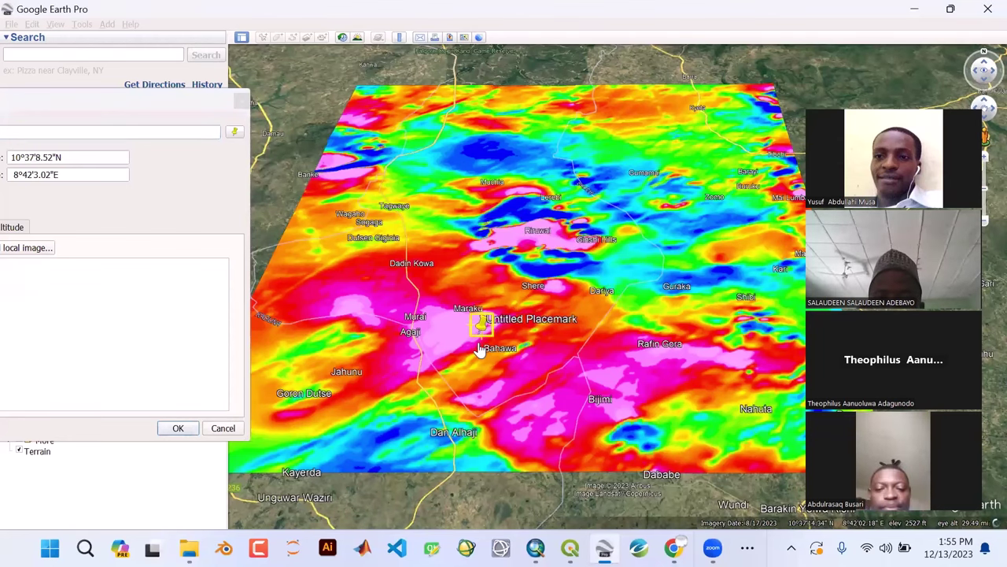
click(486, 360)
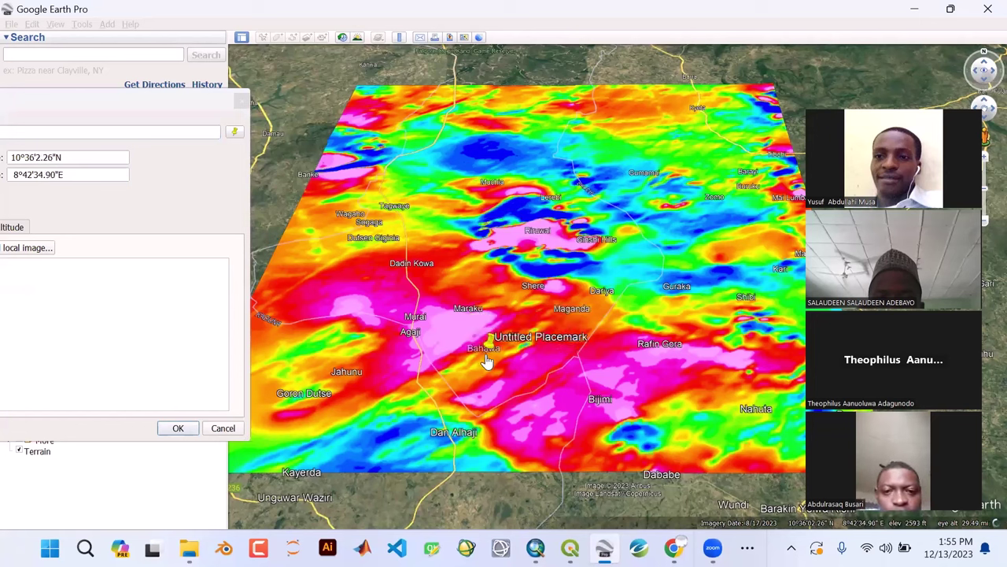
click(469, 386)
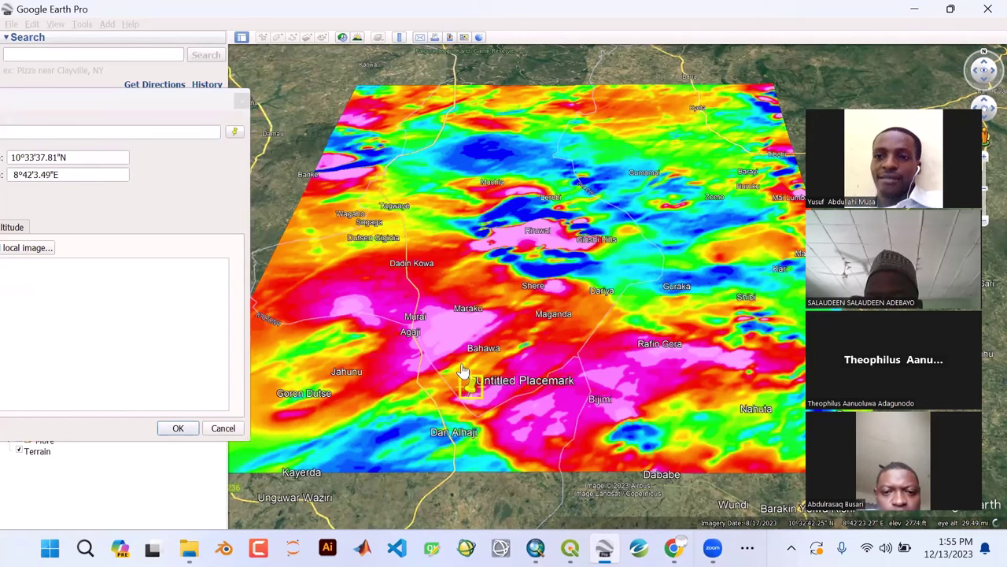
click(480, 364)
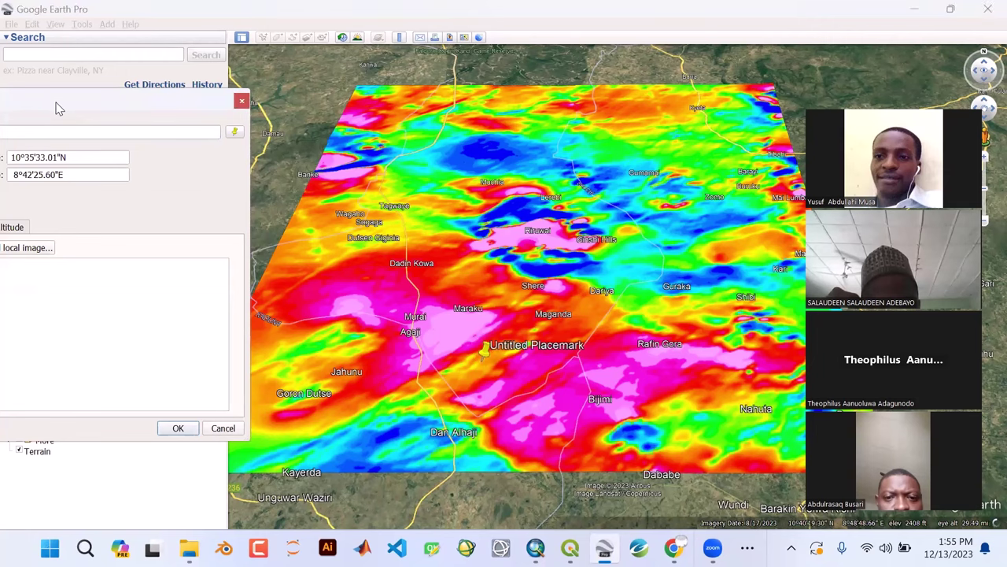
drag(55, 108, 618, 87)
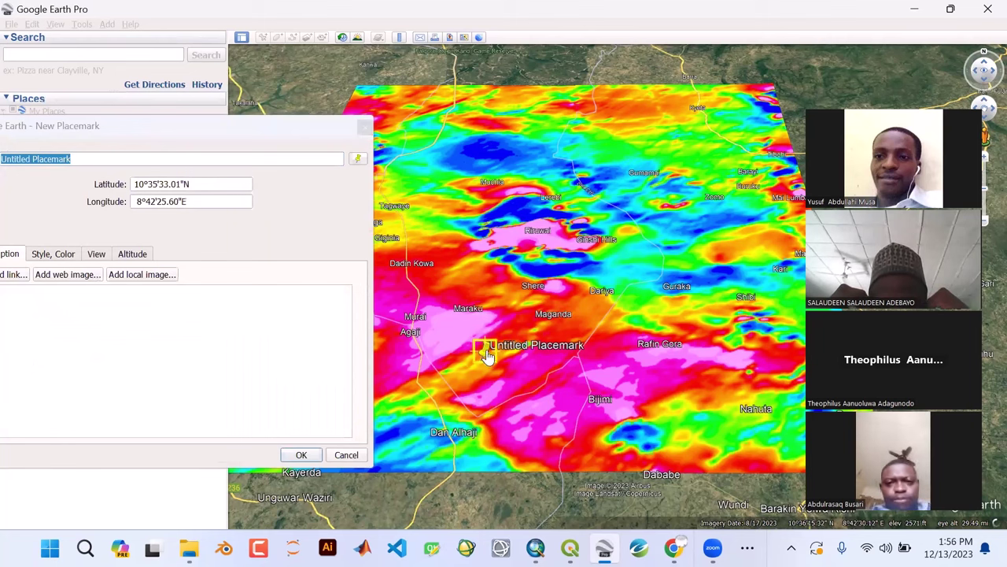
drag(486, 356, 524, 360)
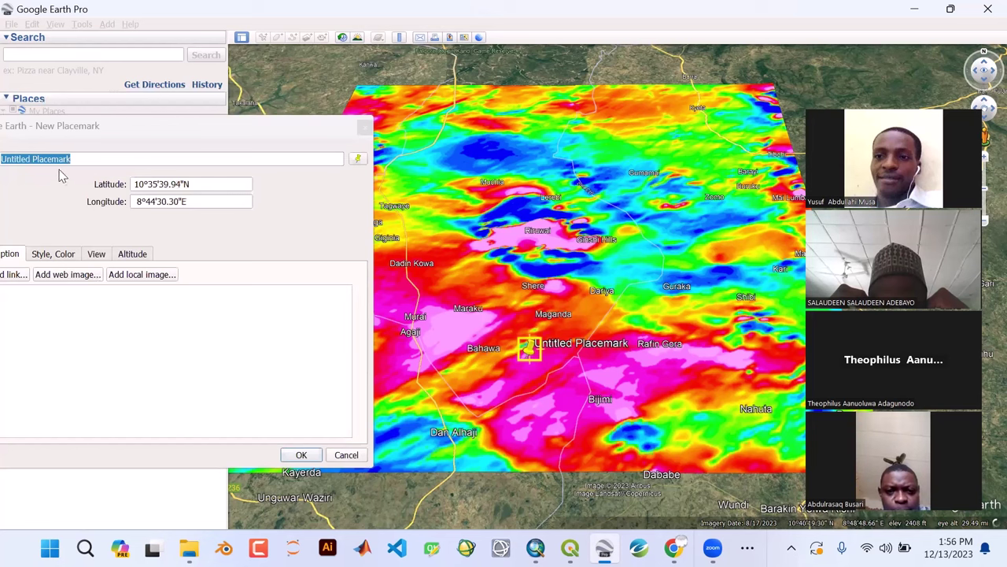
- Name the placemark Bahawa, move it onto the Bahawa label at about 10°35'37"N, 8°41'49"E, and save it
click(82, 159)
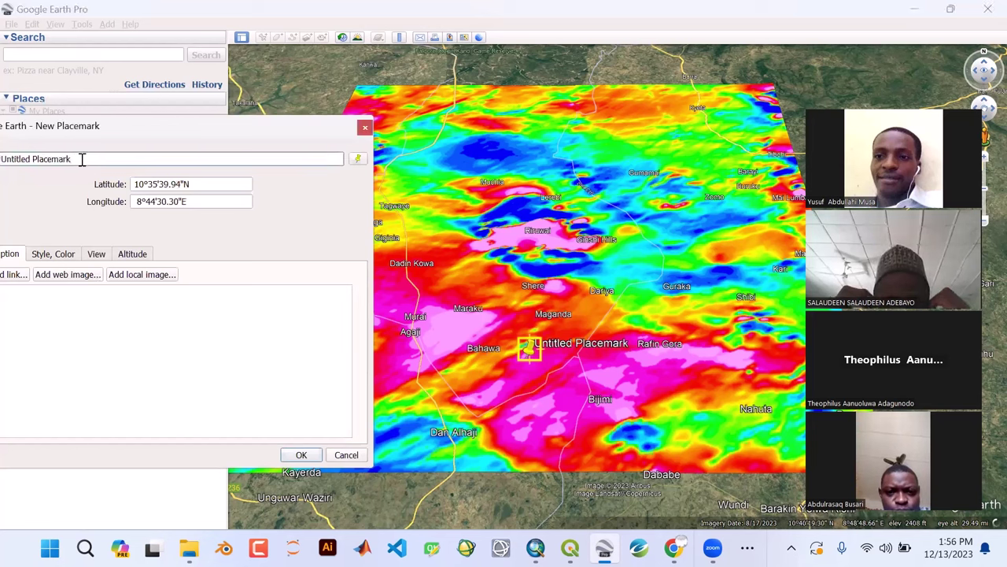
key(BackSpace)
key(BackSpace)
key(BackSpace)
key(BackSpace)
key(BackSpace)
key(BackSpace)
key(BackSpace)
key(BackSpace)
key(BackSpace)
key(BackSpace)
key(BackSpace)
key(BackSpace)
key(BackSpace)
key(BackSpace)
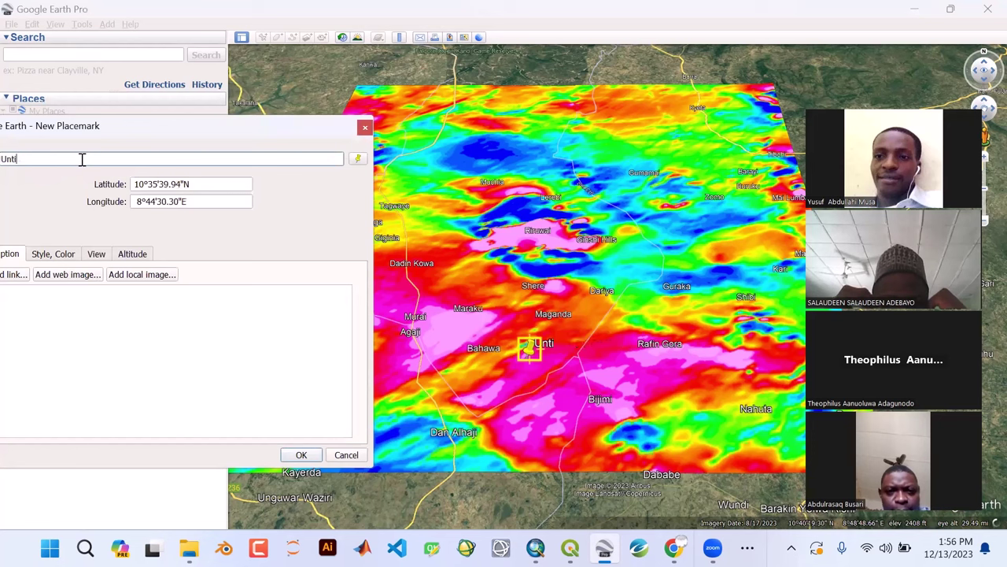
key(BackSpace)
text(Ba)
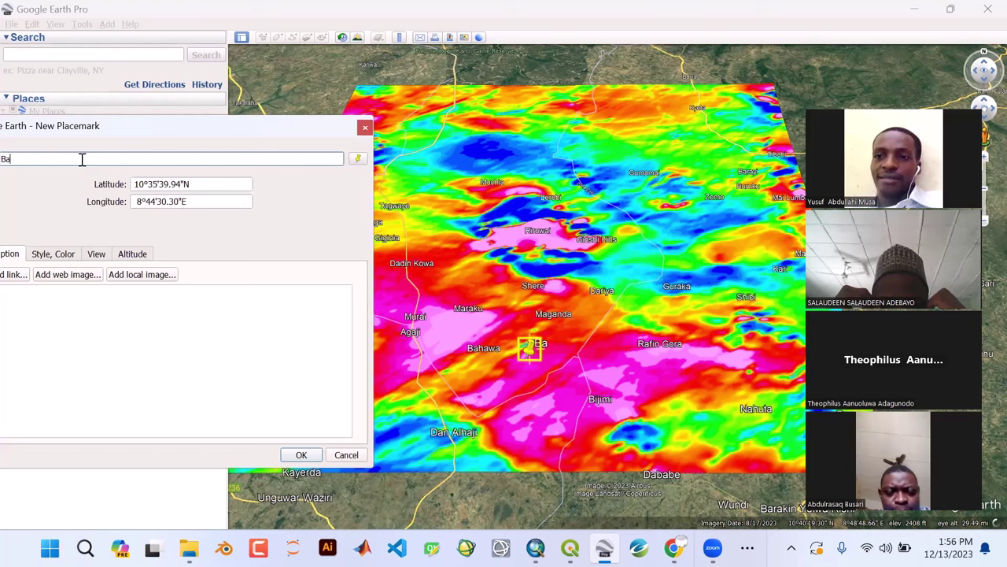
text(ha)
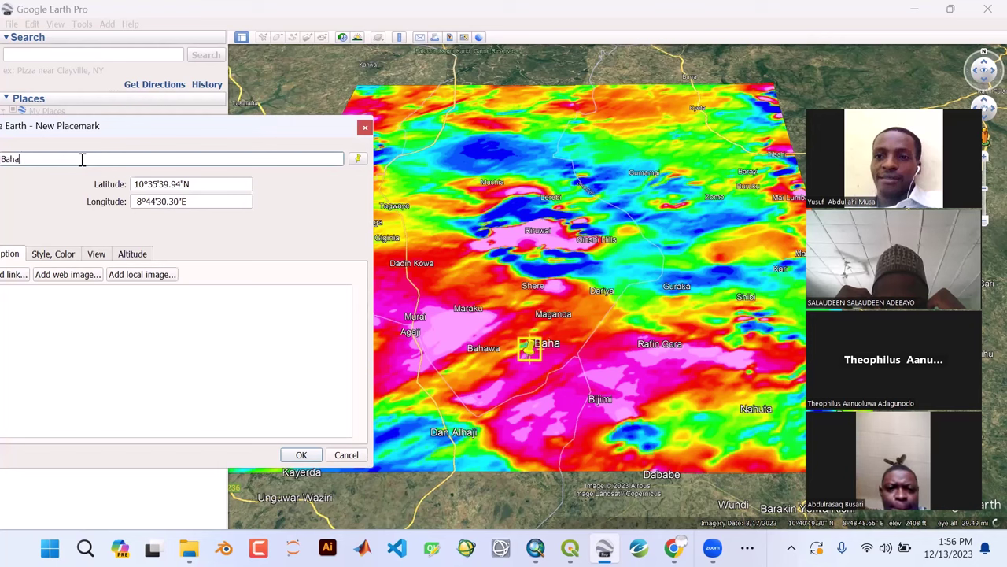
text(wa)
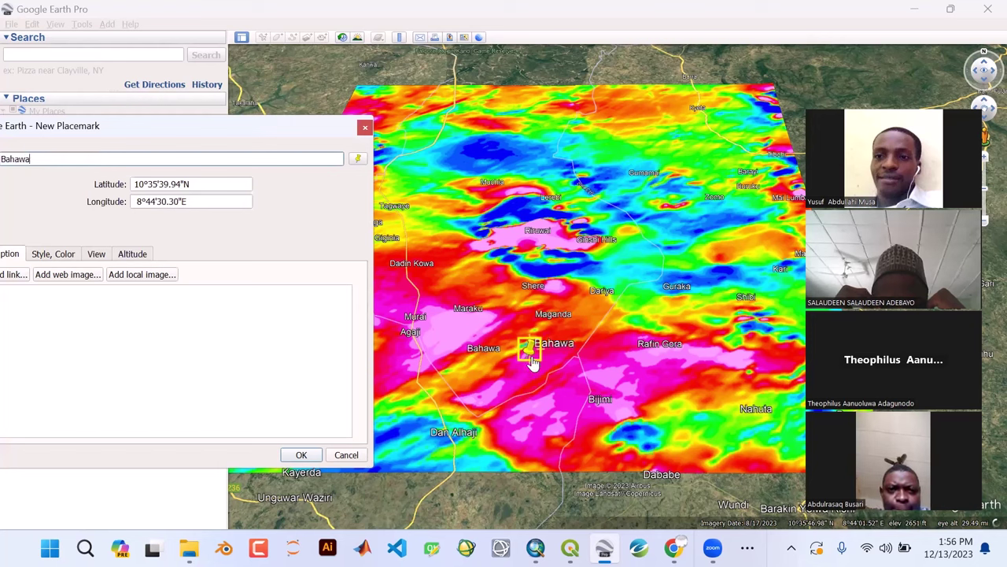
drag(524, 365, 470, 368)
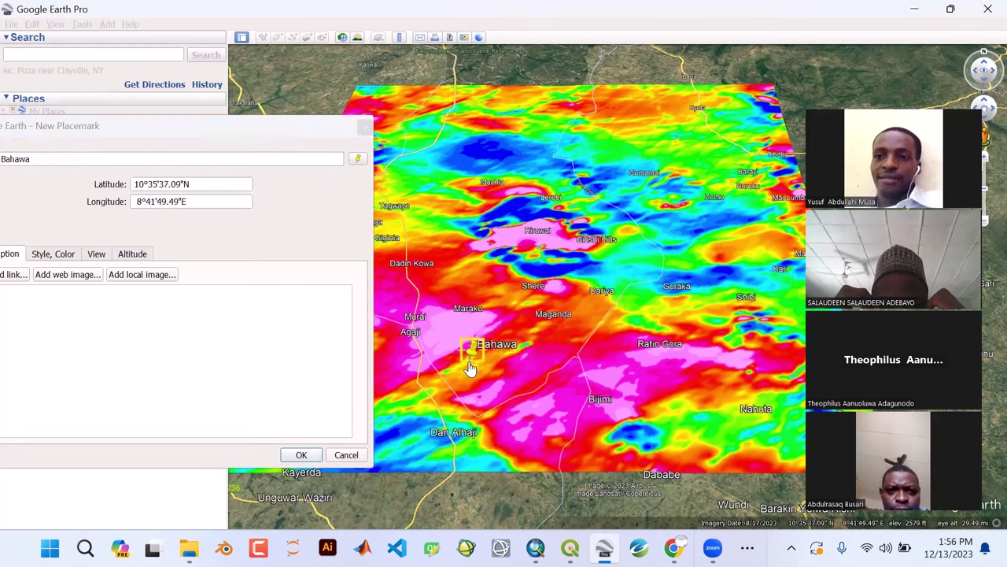
click(302, 455)
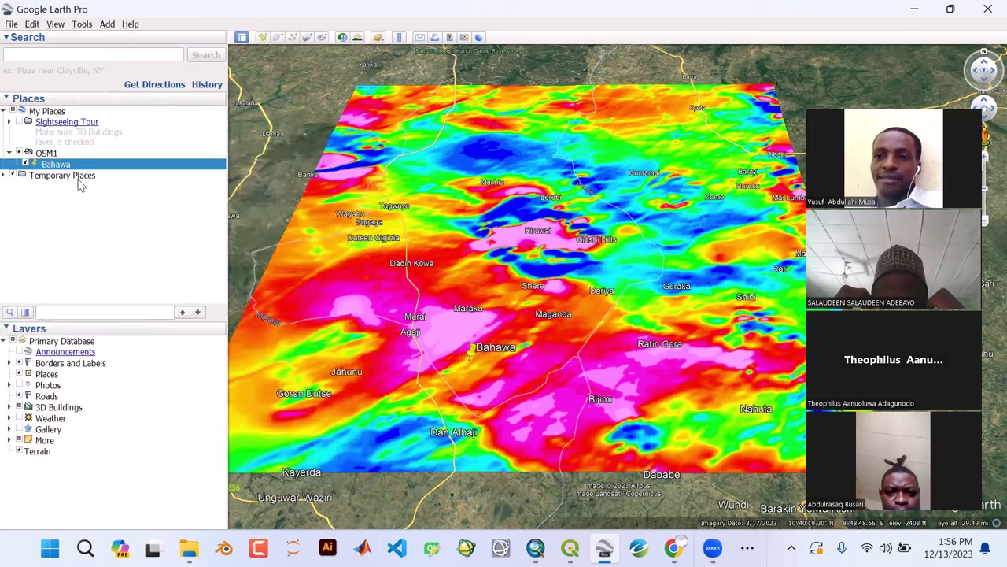
- Add a placemark named Nahuta at the Nahuta label, at about 10°32'7"N, 8°54'10"E
click(265, 43)
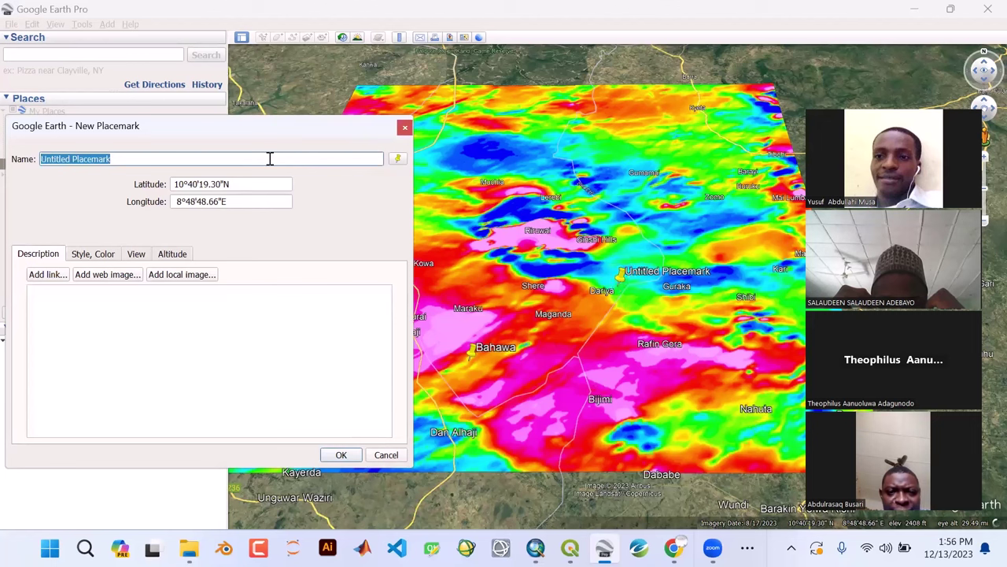
text(N)
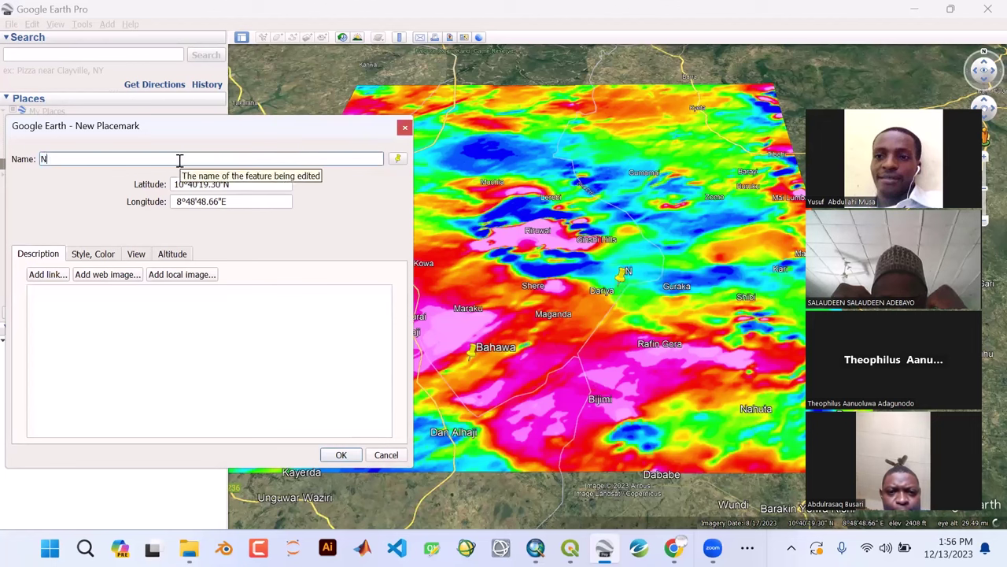
text(ahuta)
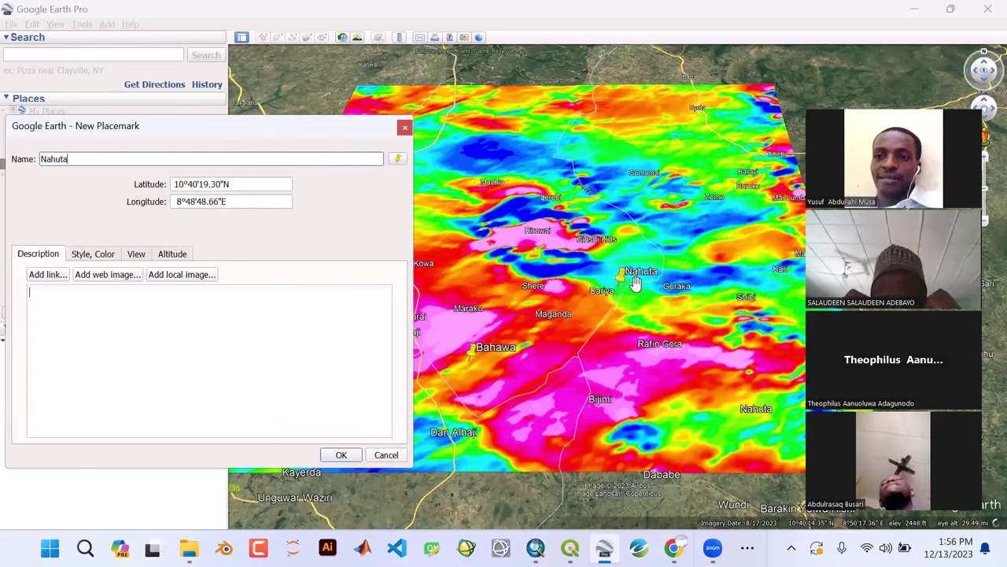
drag(621, 282, 743, 432)
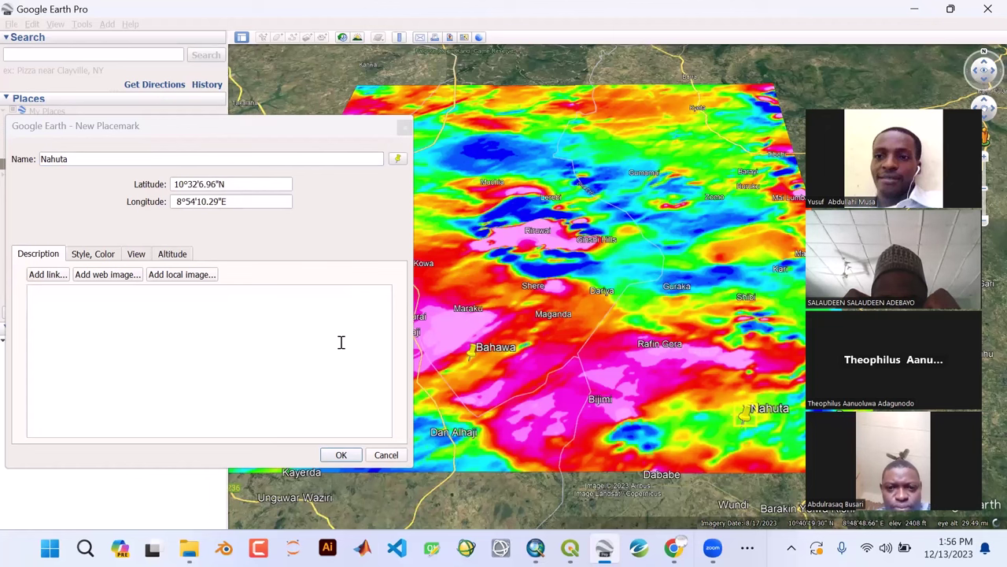
click(337, 454)
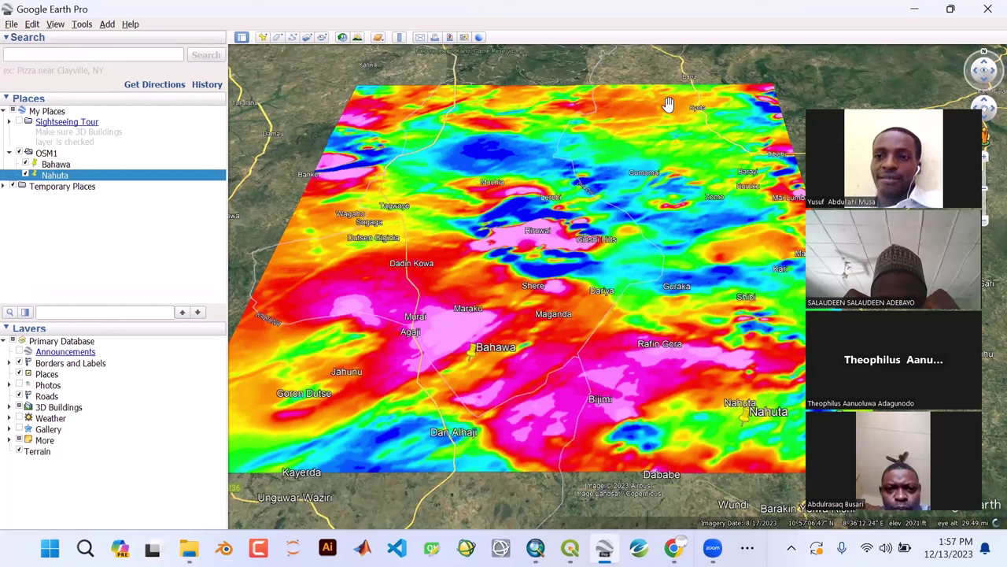
- Save the OSM1 folder as the KMZ file study_area_tow in the GoogleEarth folder inside OSM T2
click(45, 153)
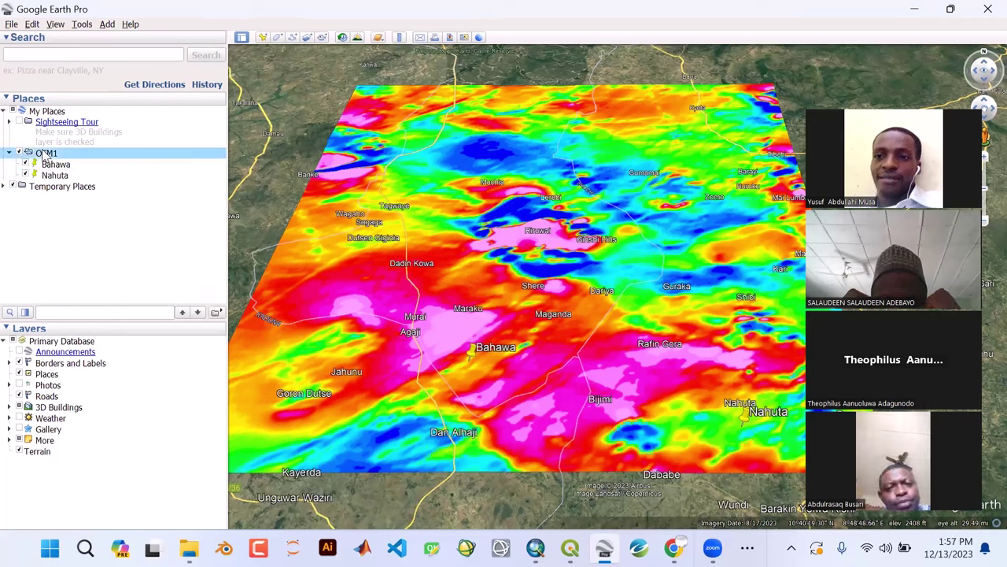
right_click(45, 155)
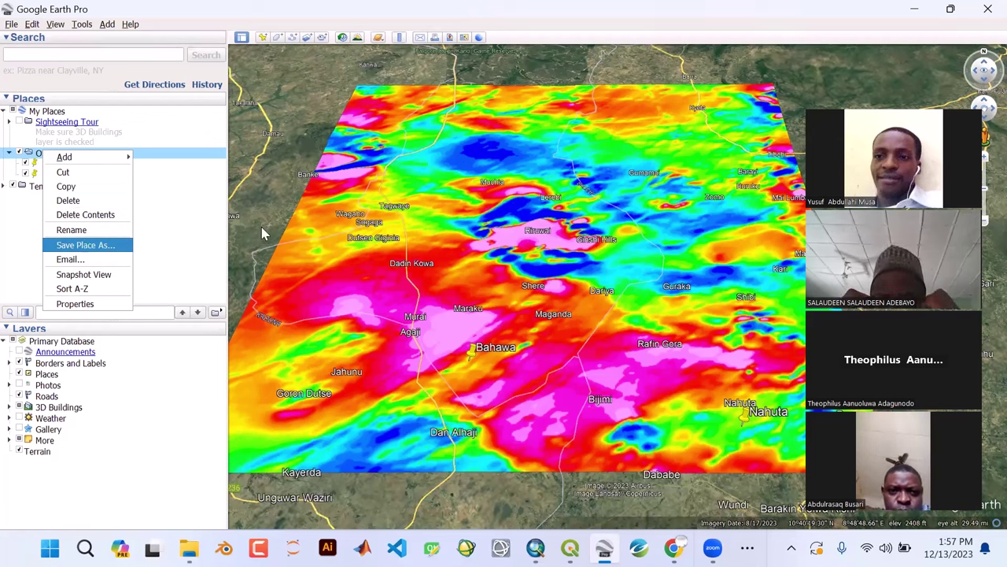
key(Return)
click(490, 286)
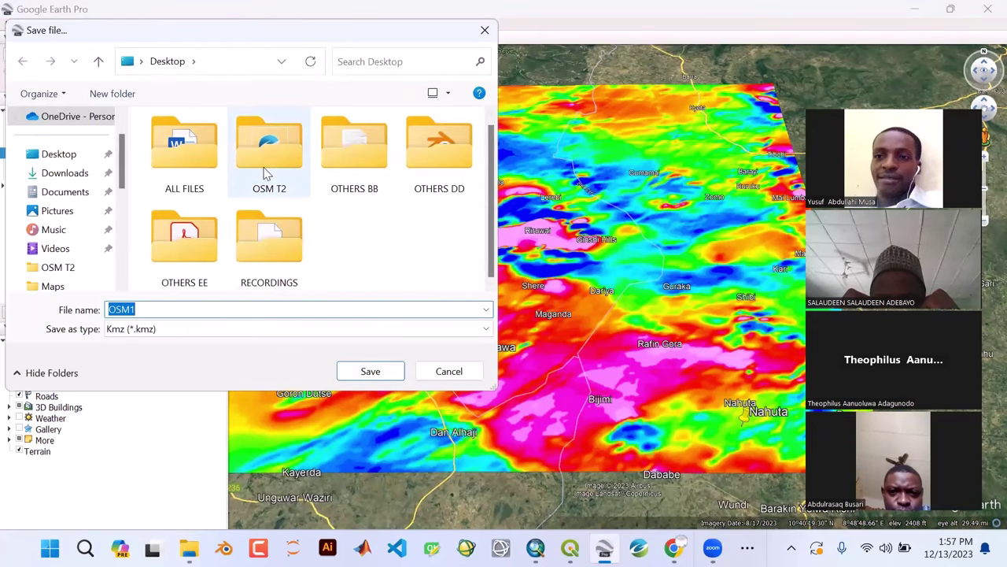
double_click(211, 178)
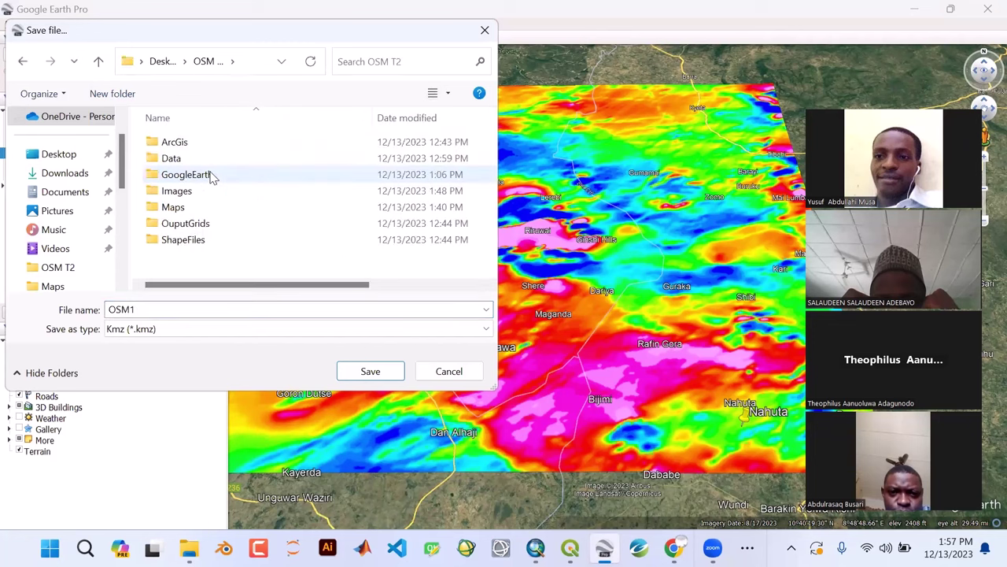
double_click(211, 175)
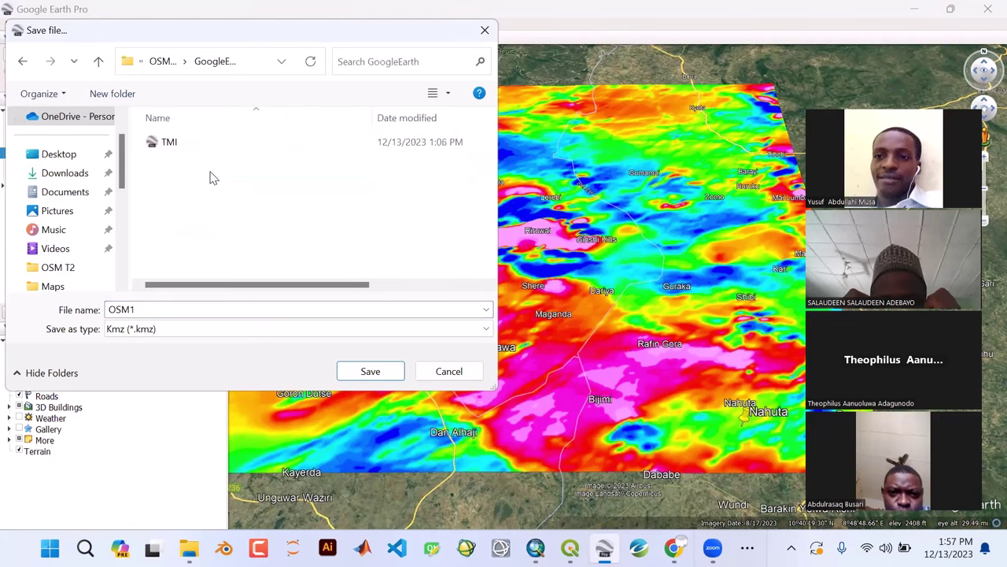
double_click(171, 306)
text(s)
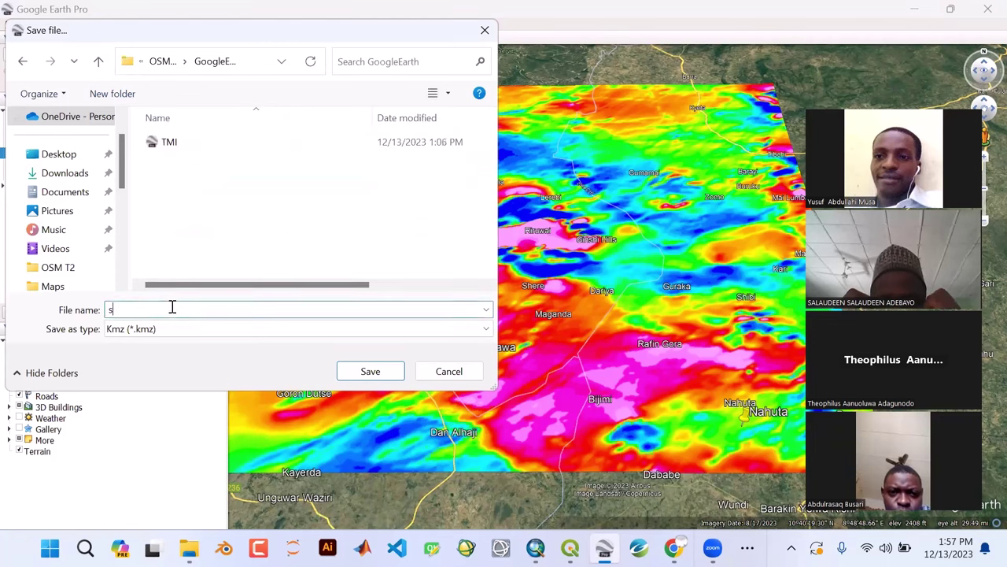
text(tudy_)
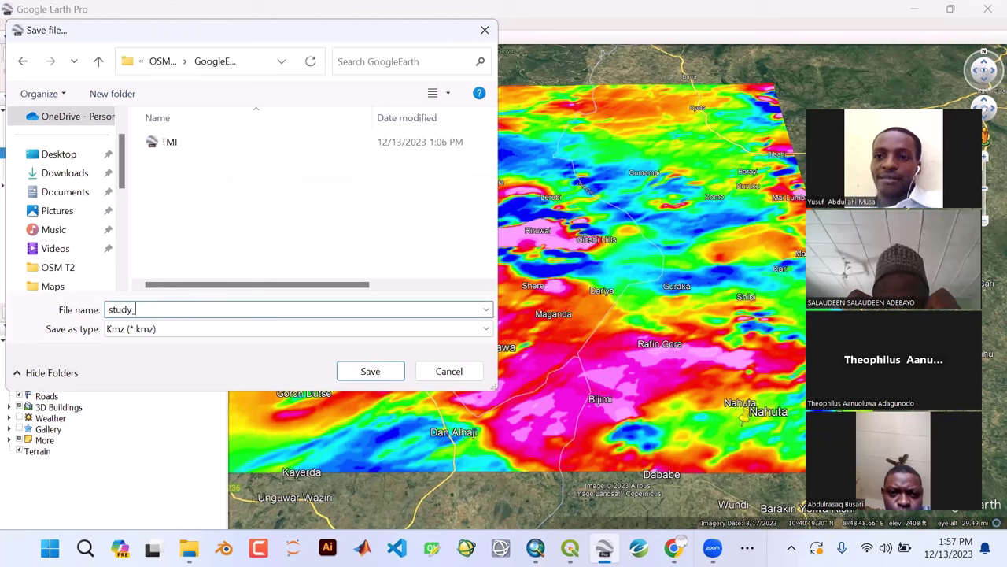
text(area_tows)
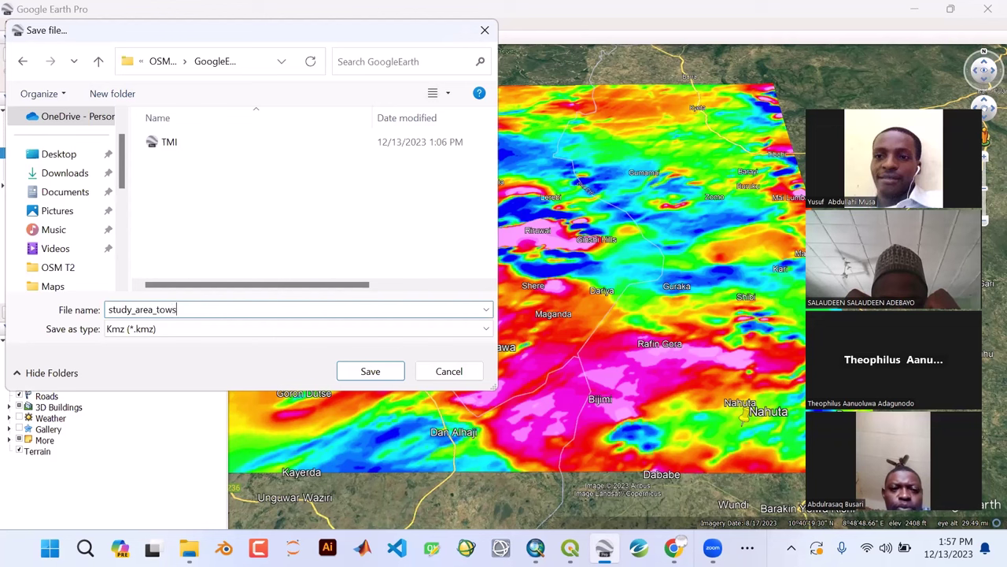
key(BackSpace)
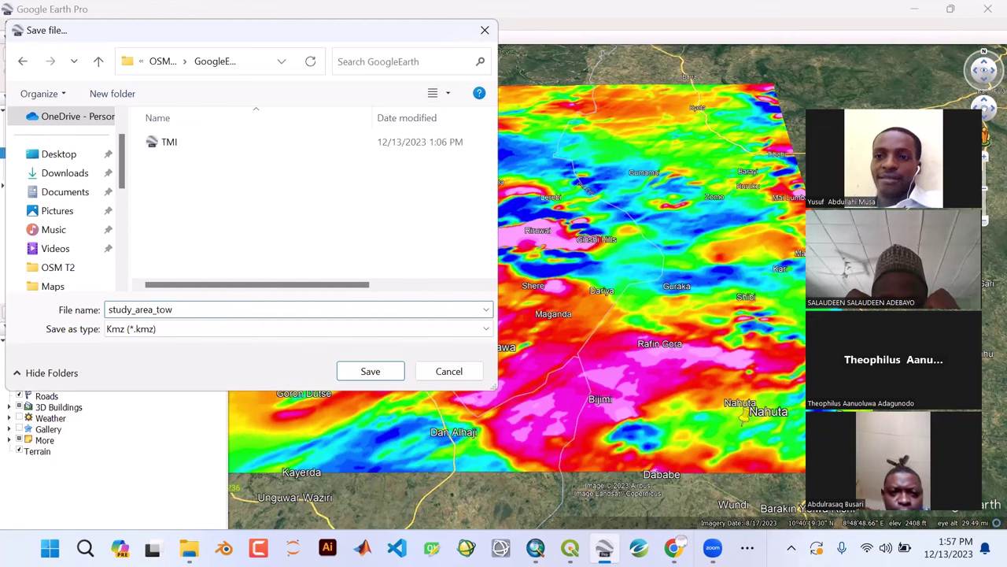
click(384, 375)
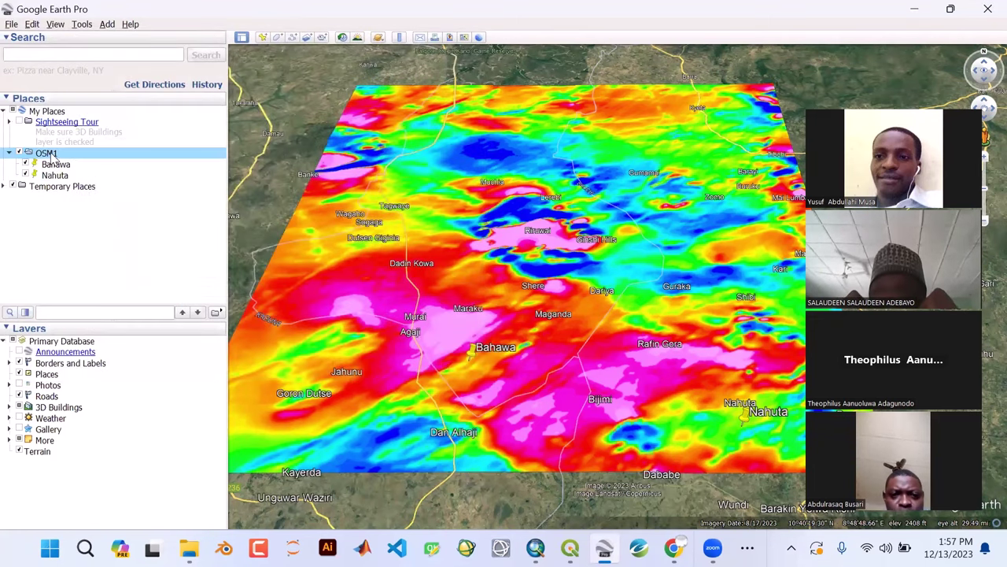
right_click(53, 157)
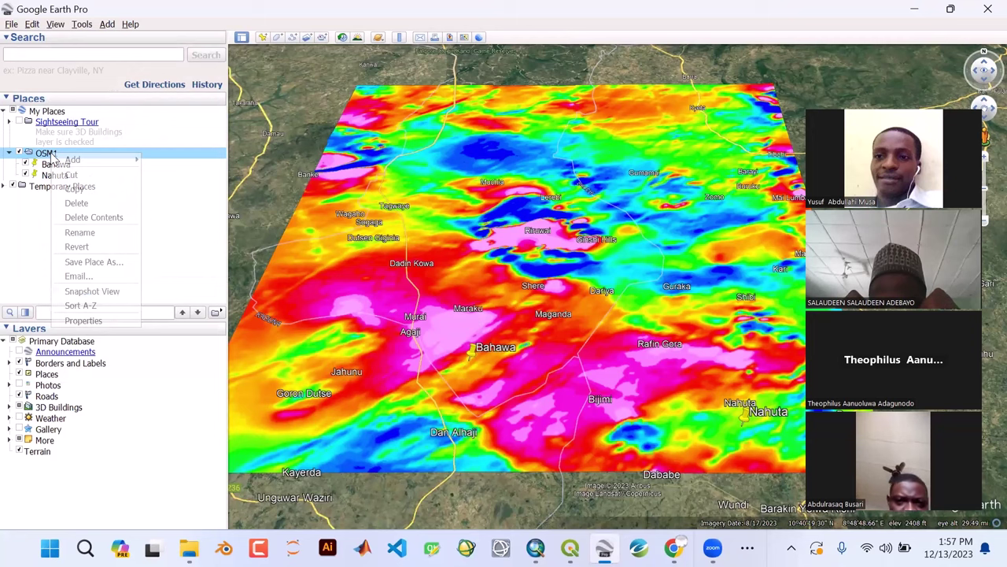
click(96, 264)
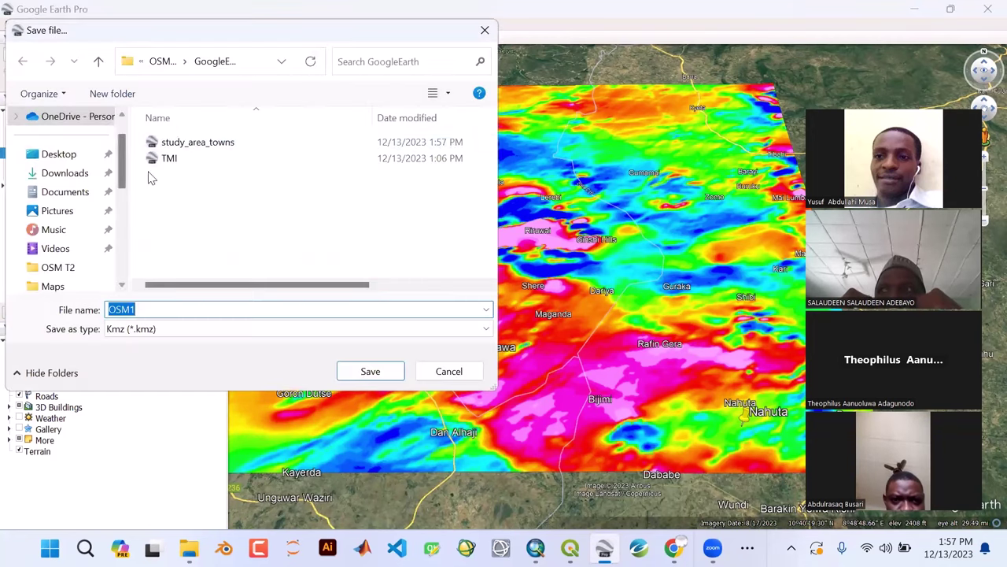
click(441, 375)
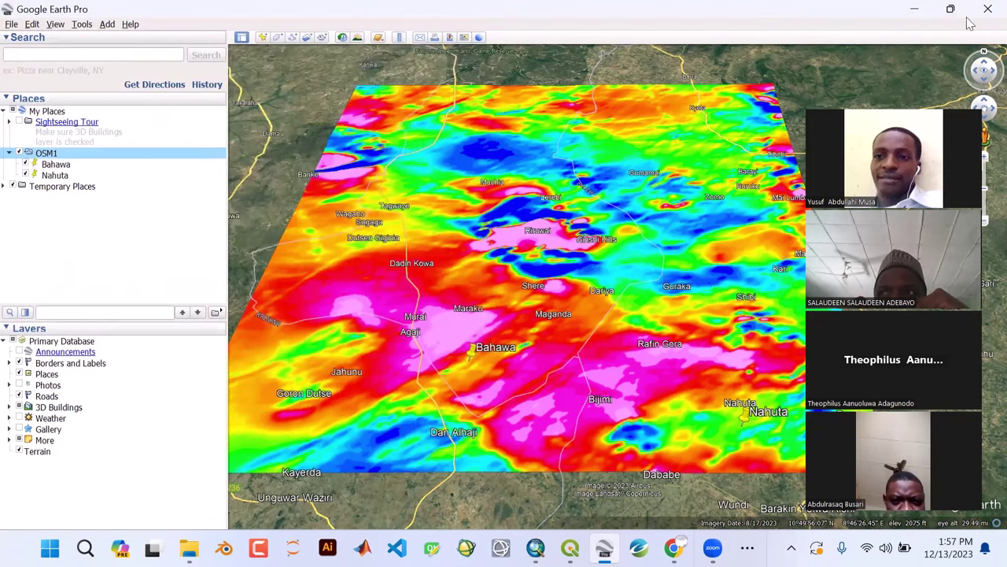
- Switch to QGIS and open the Data Source Manager for a vector file source
click(918, 11)
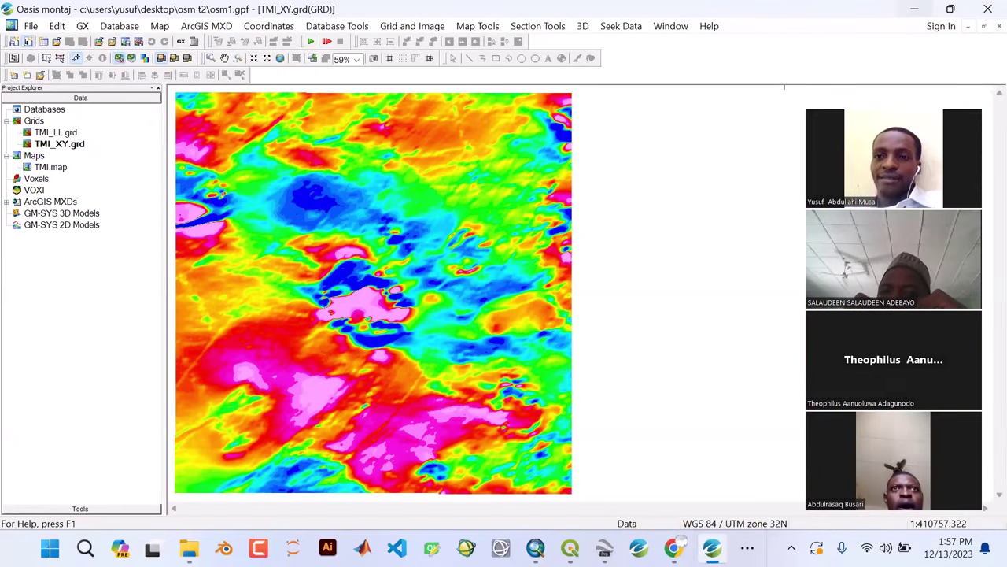
key(alt+Tab)
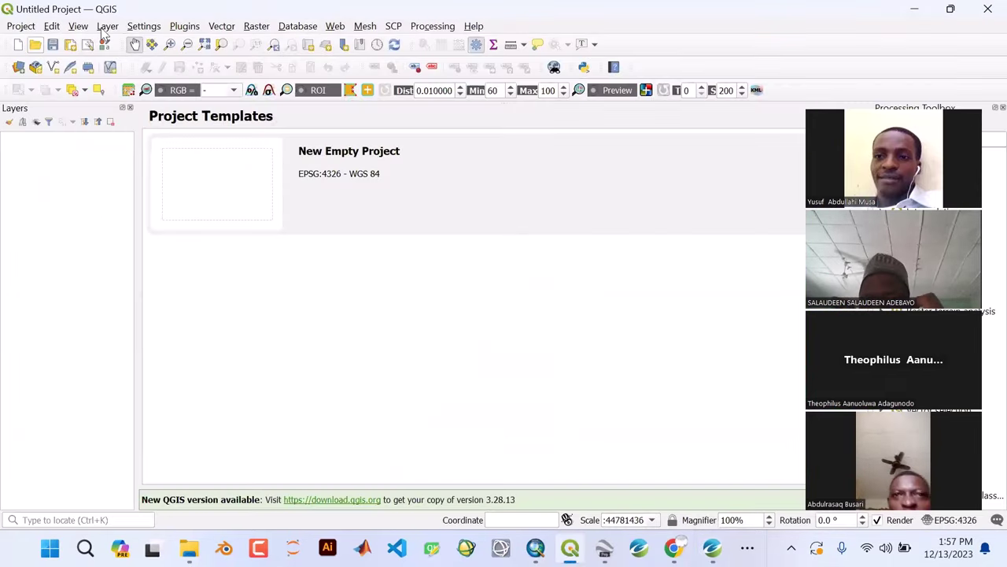
click(109, 27)
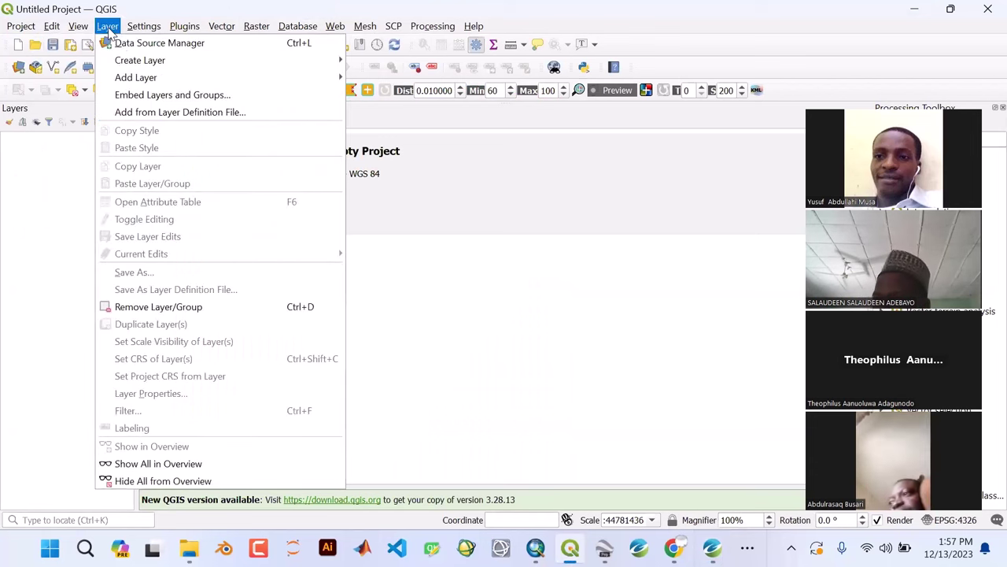
click(131, 41)
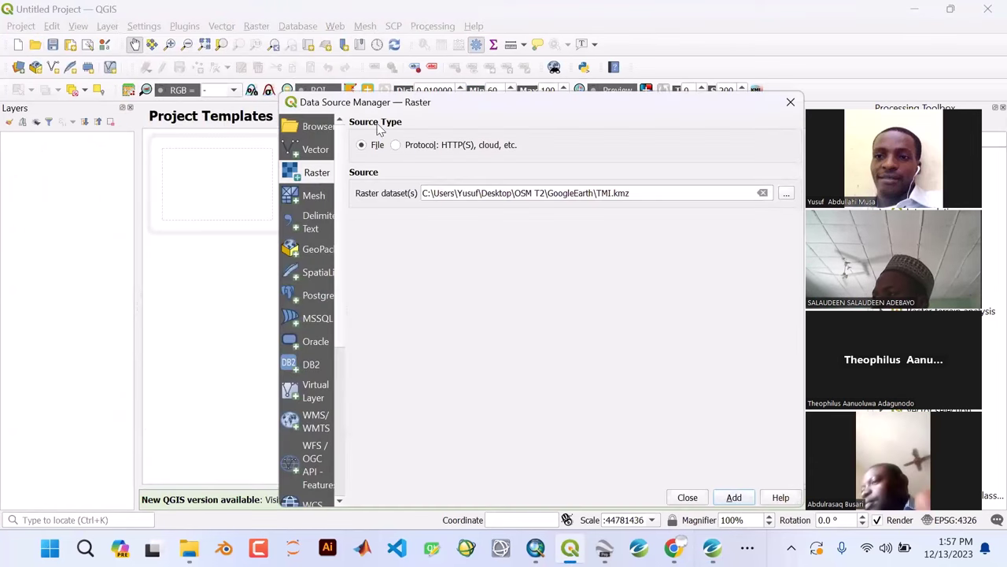
drag(534, 112, 426, 103)
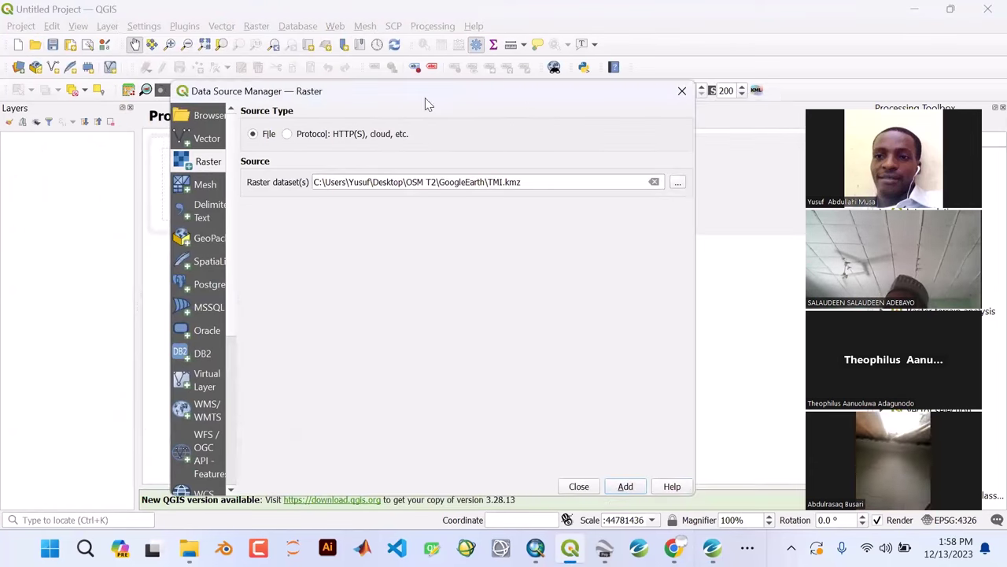
click(207, 145)
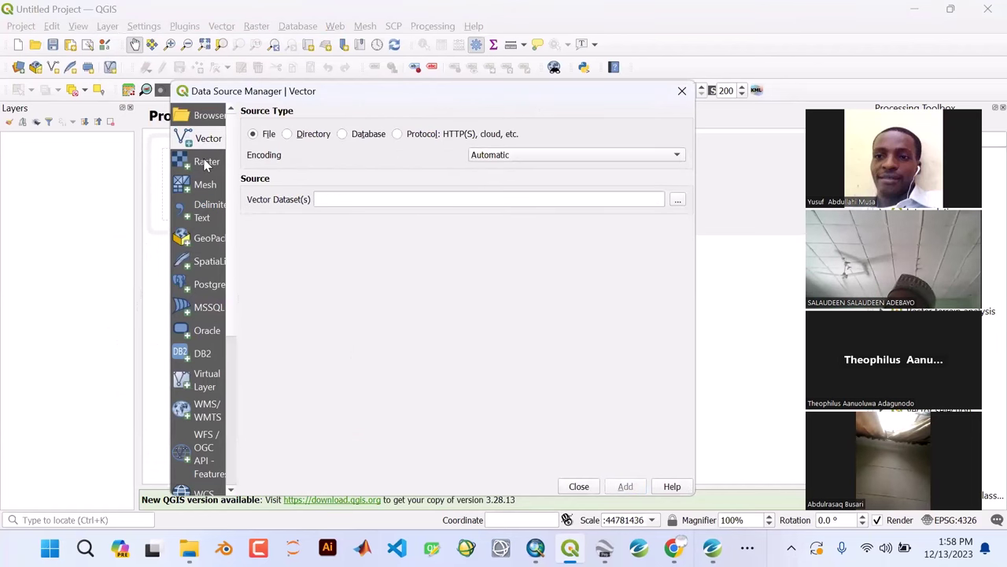
click(207, 162)
click(207, 140)
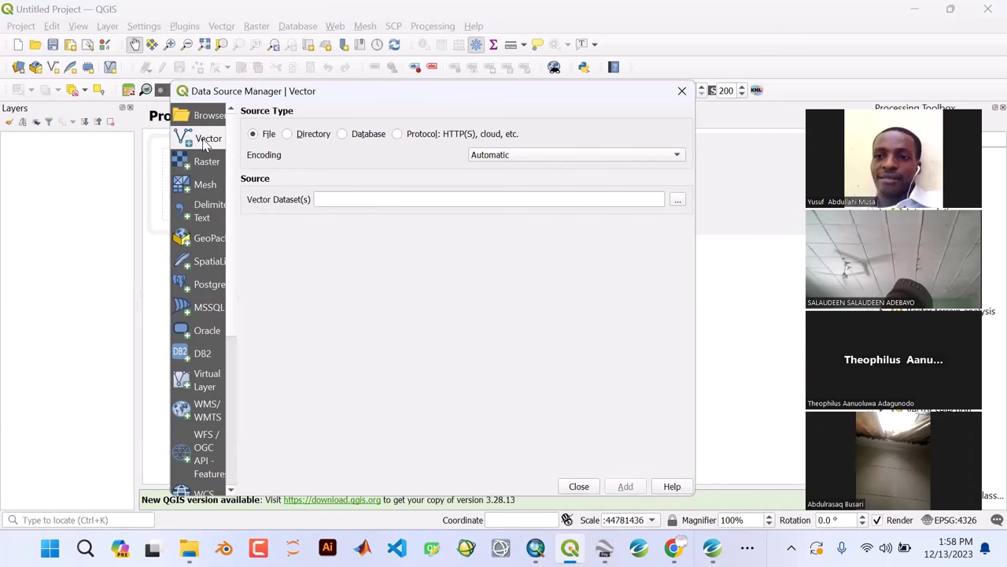
- Add study_area_towns.kmz from the GoogleEarth folder in OSM T2 as a vector layer and close the Data Source Manager
click(678, 202)
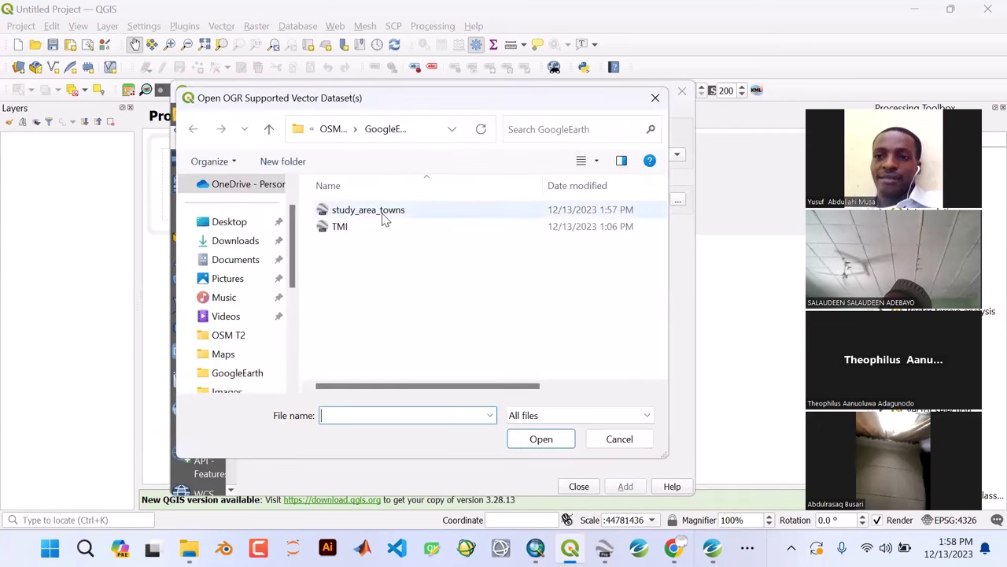
click(269, 134)
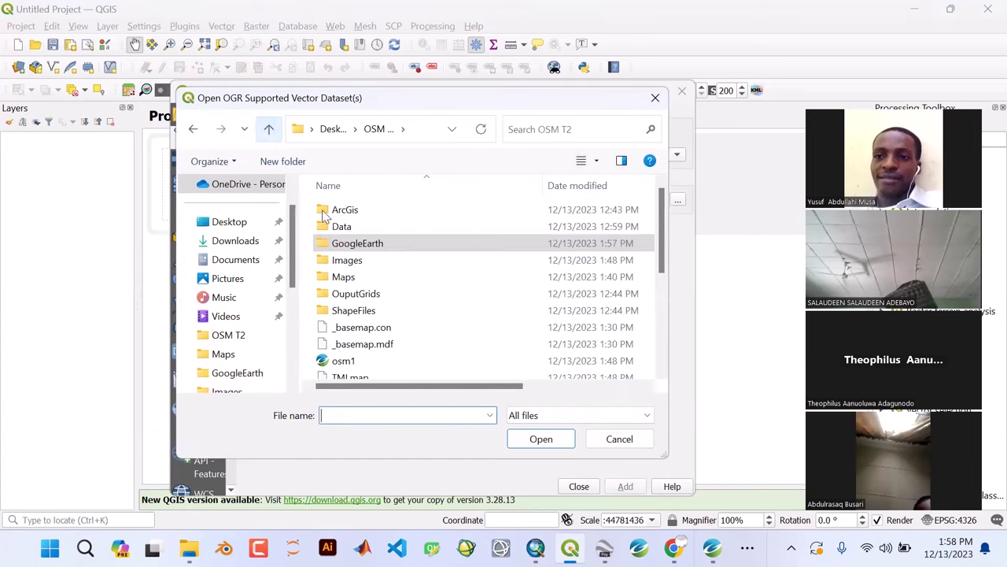
double_click(350, 245)
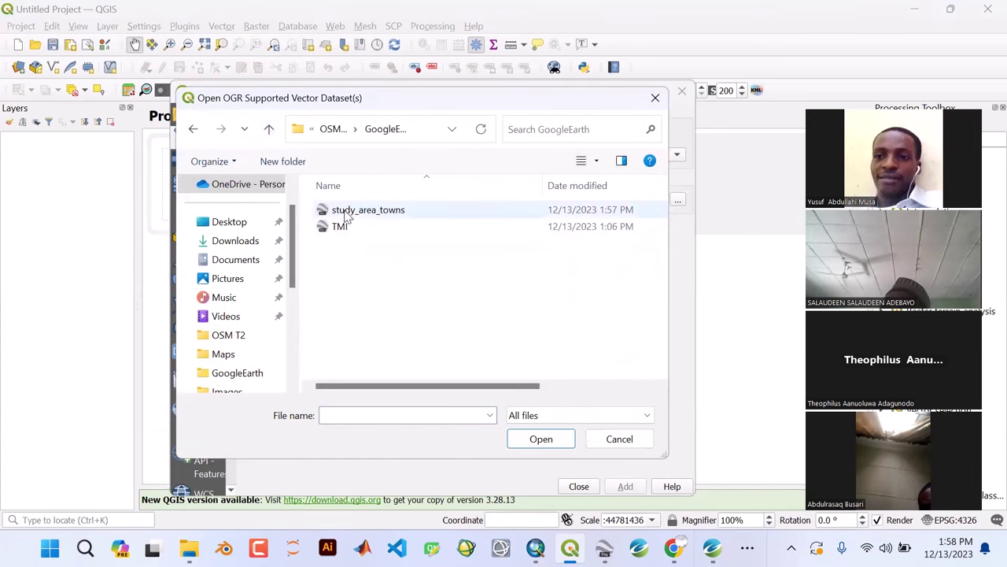
click(349, 210)
click(562, 443)
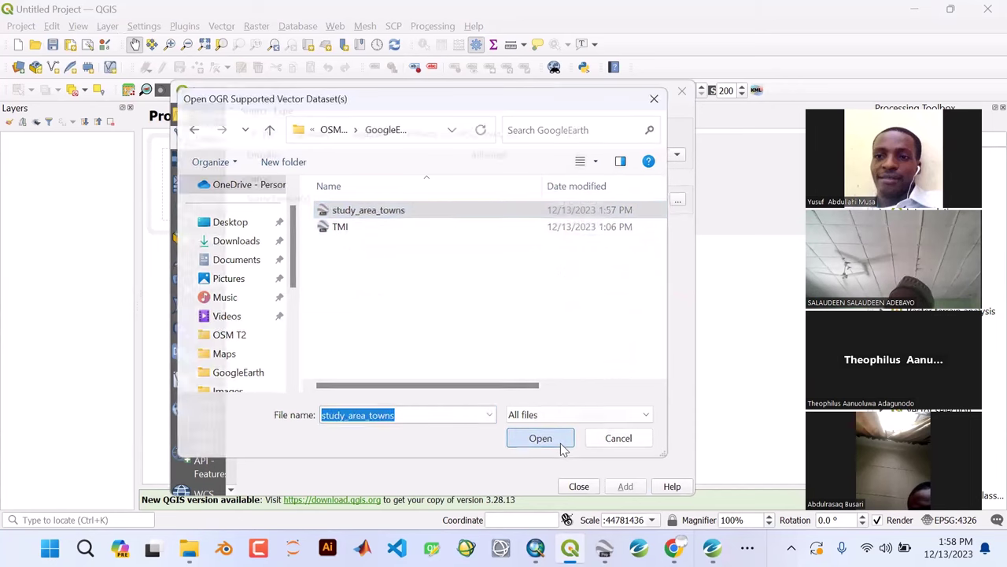
click(626, 491)
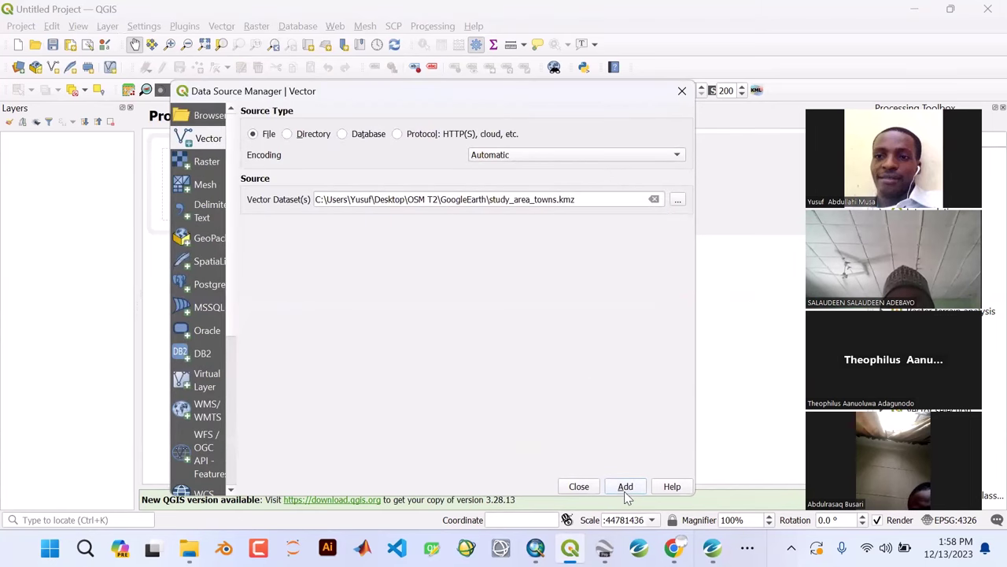
click(579, 487)
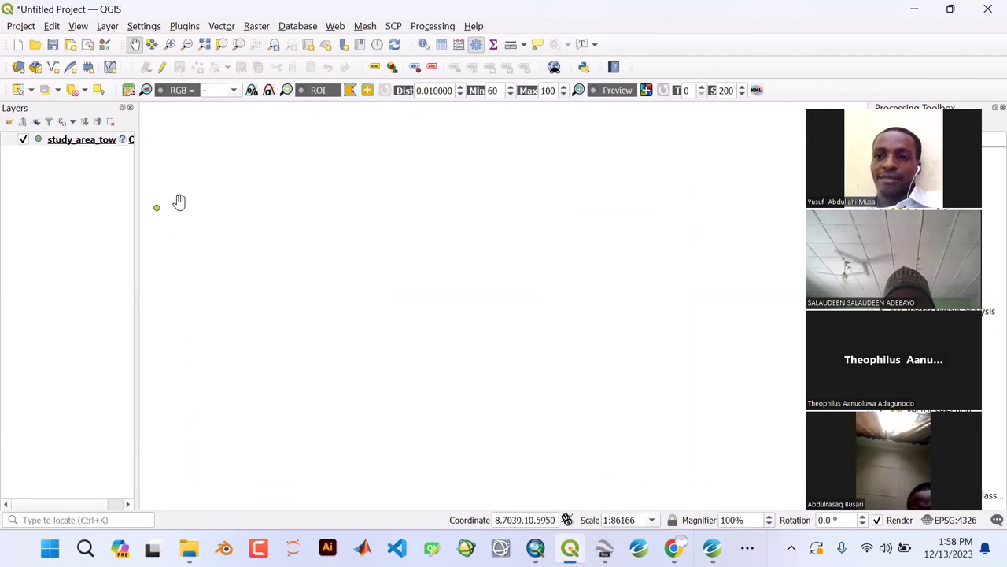
- Assign the coordinate reference system WGS 84 (EPSG:4326) to the study_area_towns layer
right_click(78, 143)
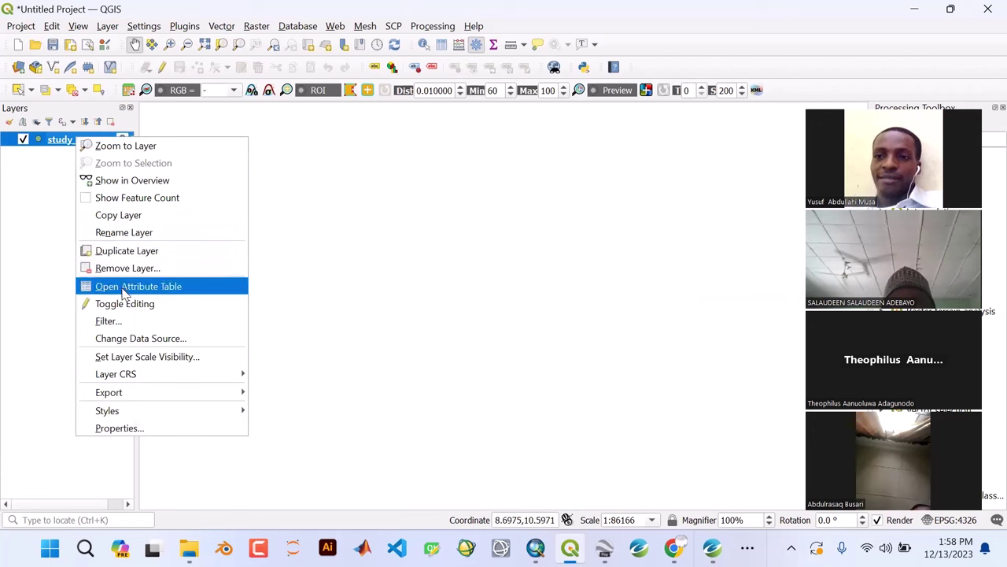
click(117, 147)
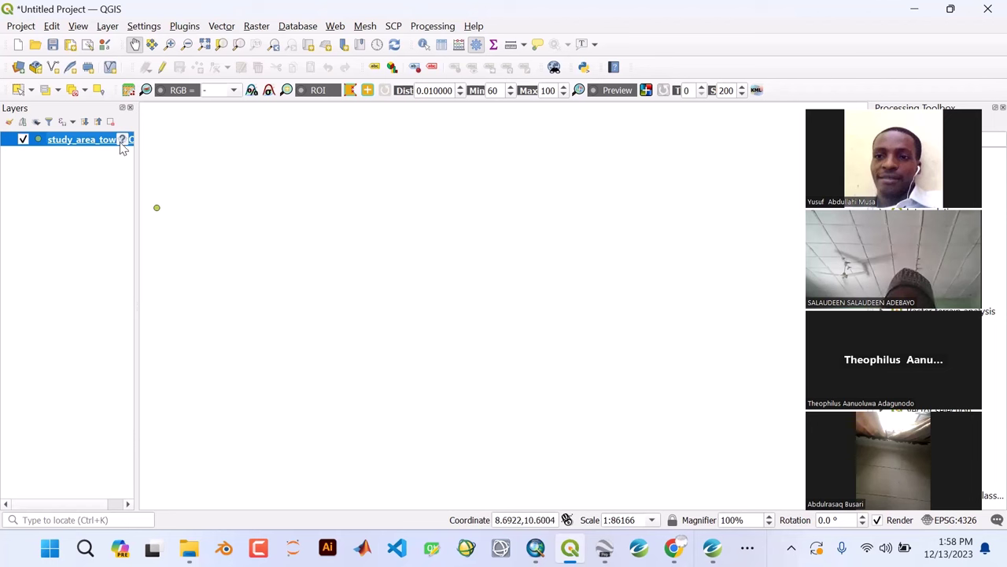
mouse_move(123, 145)
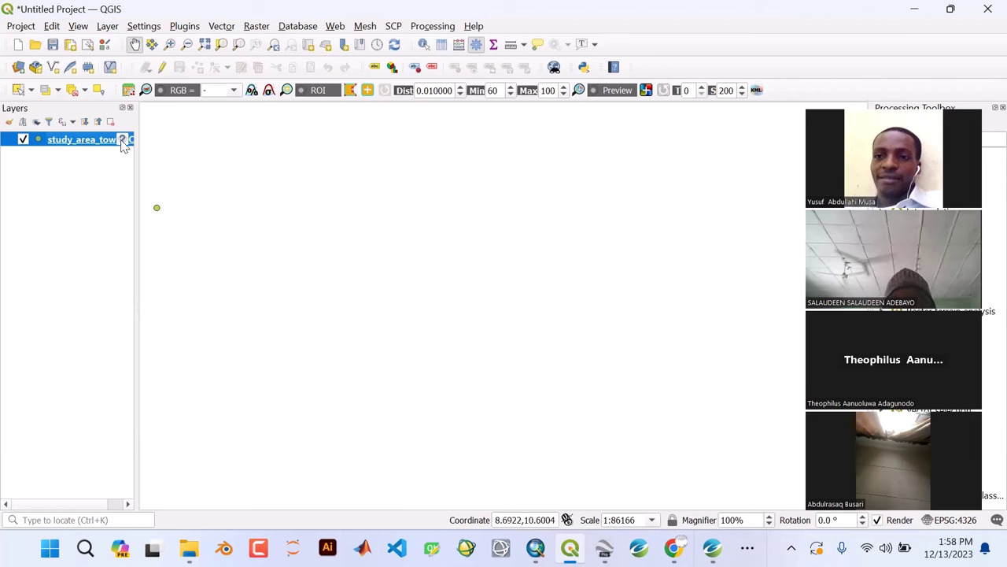
click(123, 144)
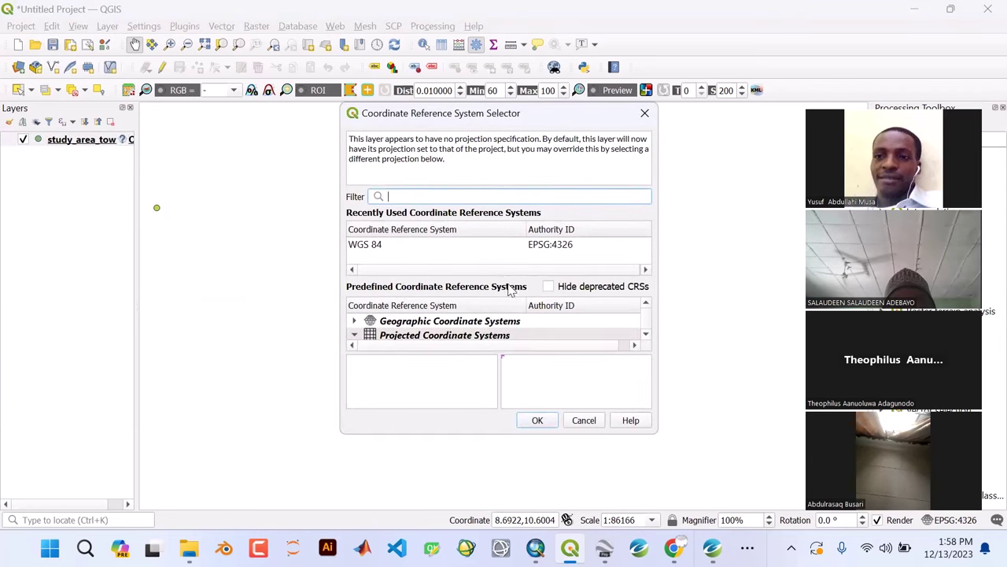
click(377, 245)
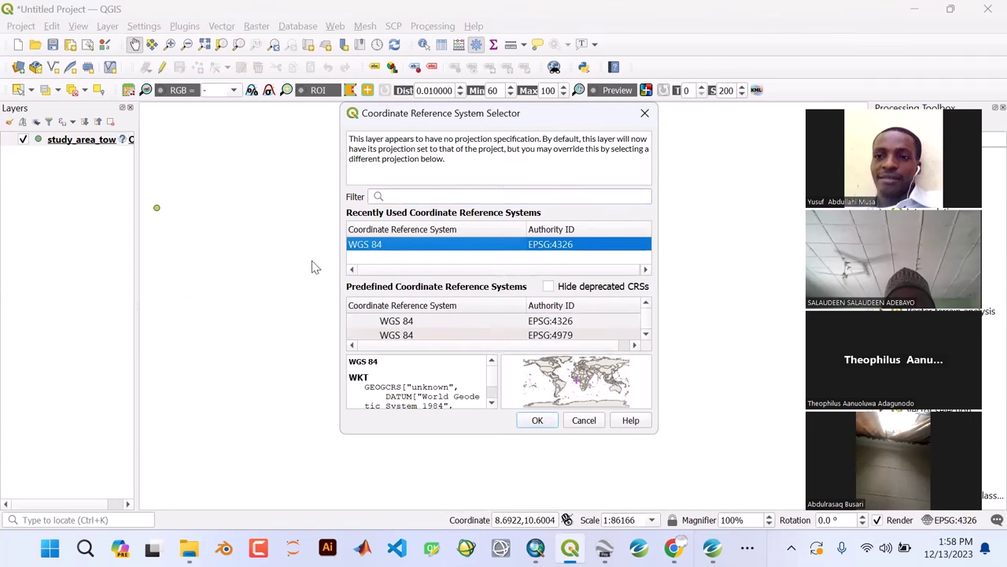
click(543, 423)
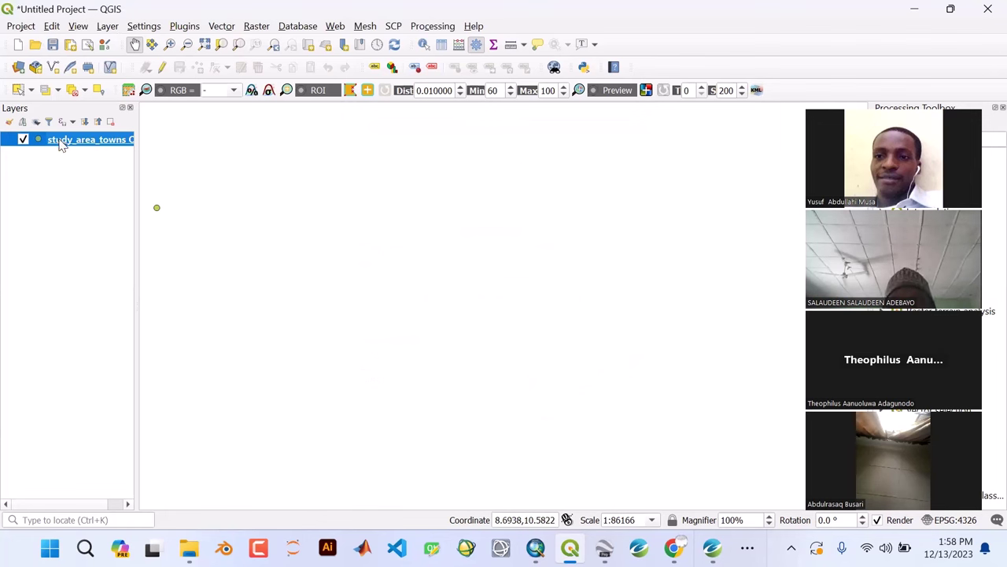
- Start exporting the study_area_towns layer's features as an ESRI Shapefile, choosing the ShapeFiles folder inside OSM T2 as destination
right_click(60, 142)
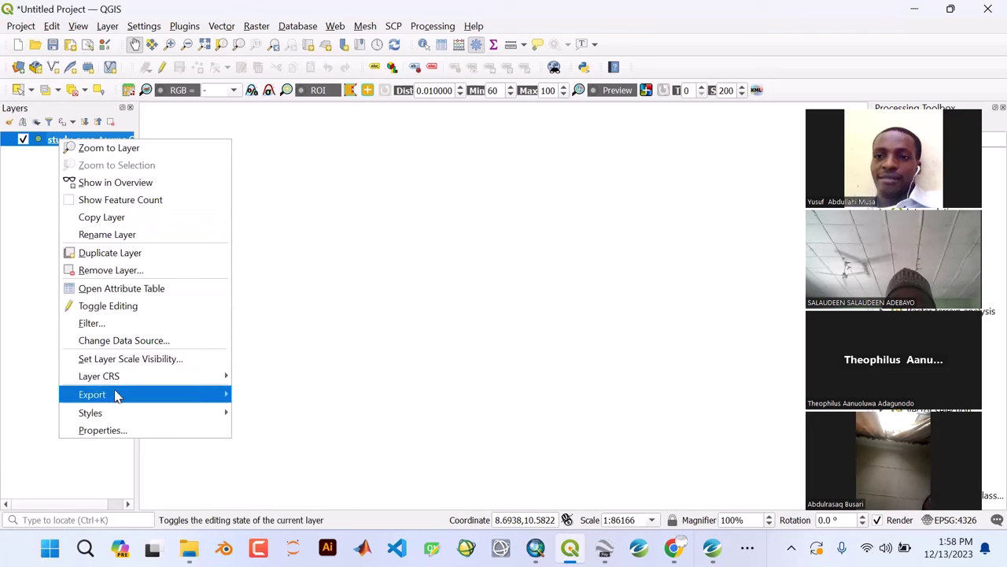
mouse_move(115, 395)
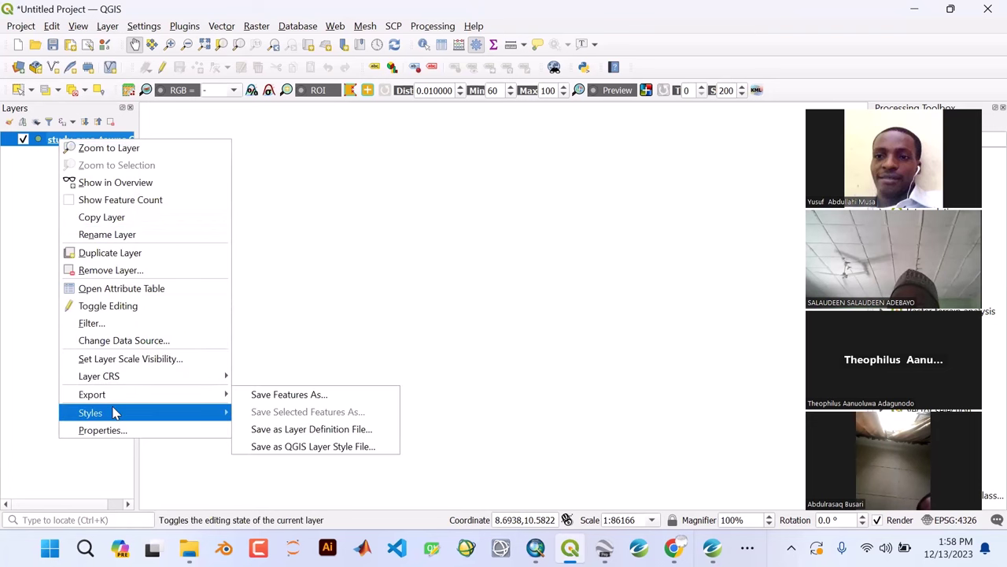
click(279, 400)
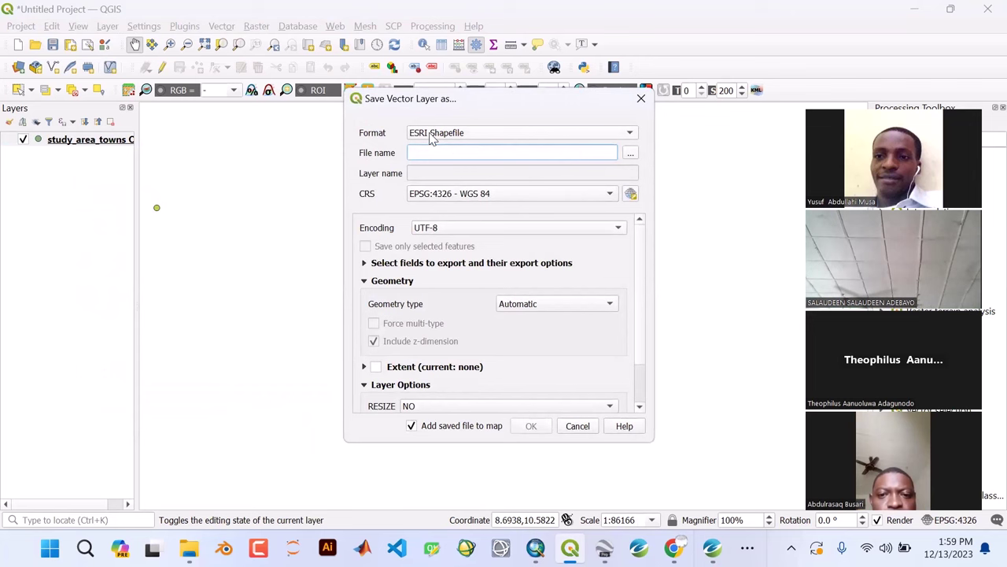
click(631, 154)
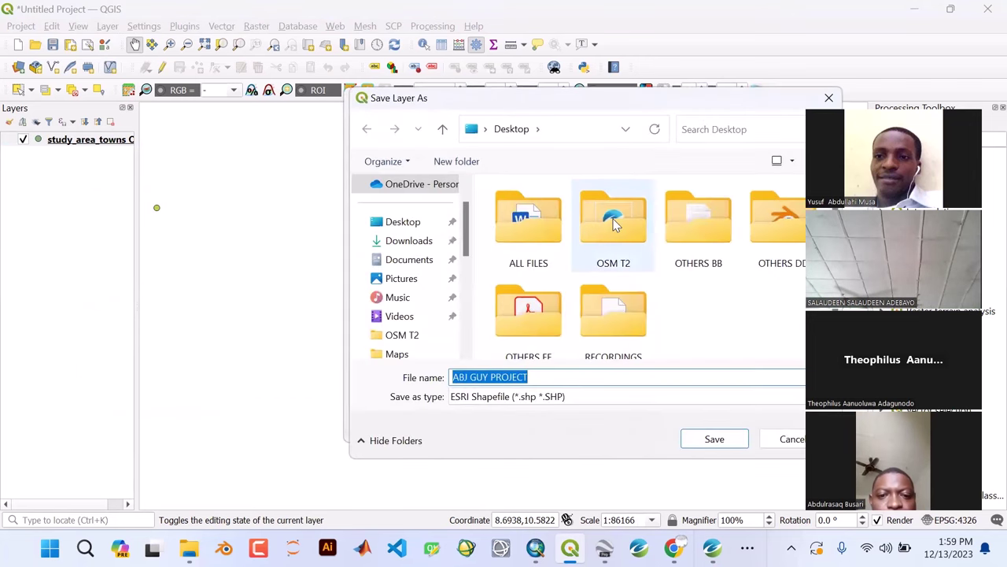
double_click(614, 222)
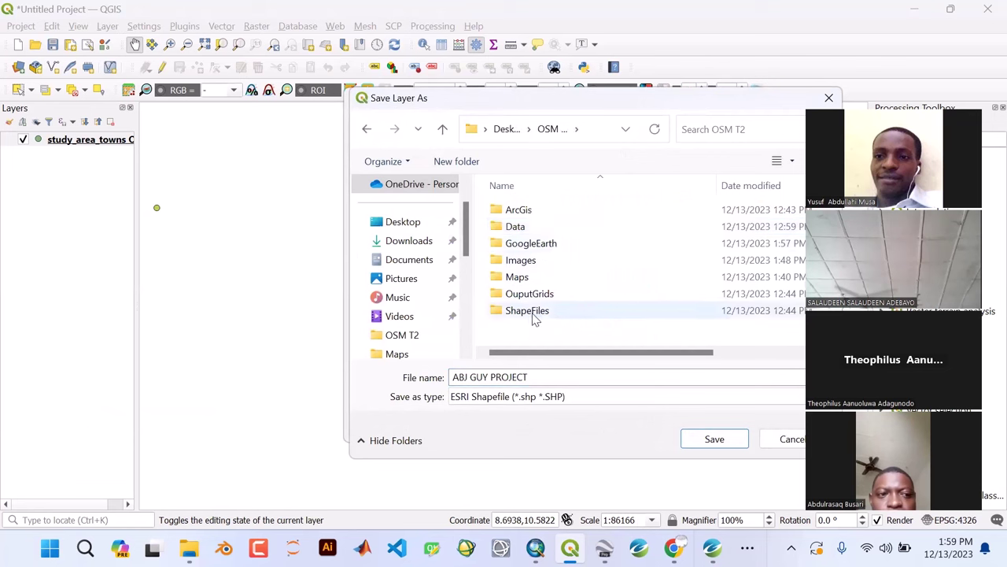
double_click(533, 313)
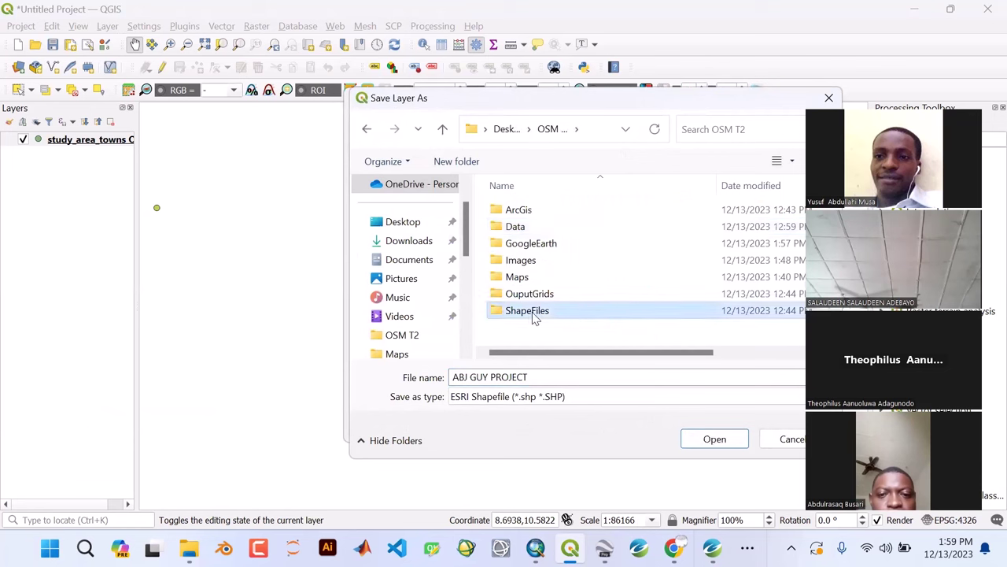
click(443, 131)
double_click(541, 310)
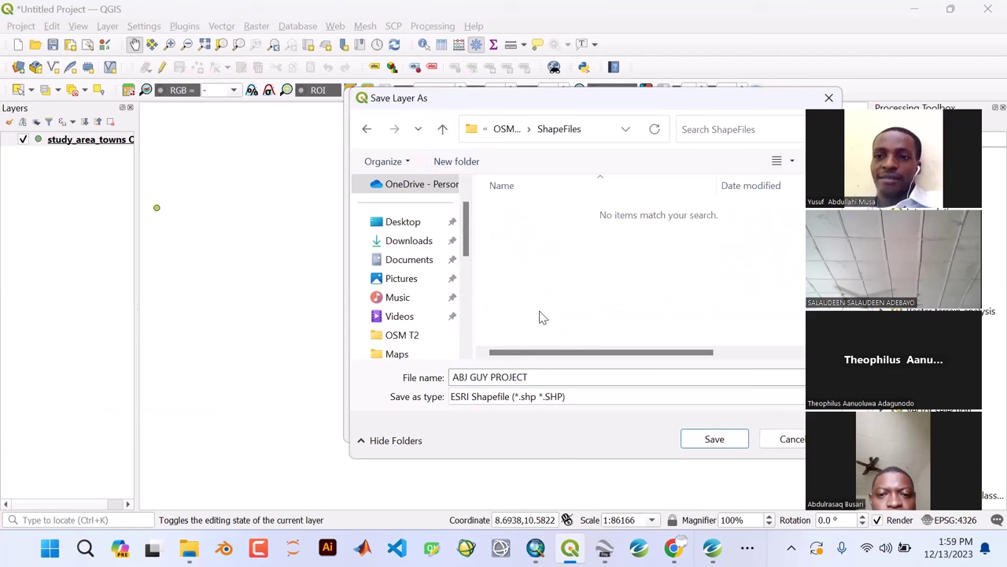
- Name the shapefile study_area_towns and save it with CRS EPSG:4326 - WGS 84, adding the saved file to the map
triple_click(535, 377)
text(study_area_)
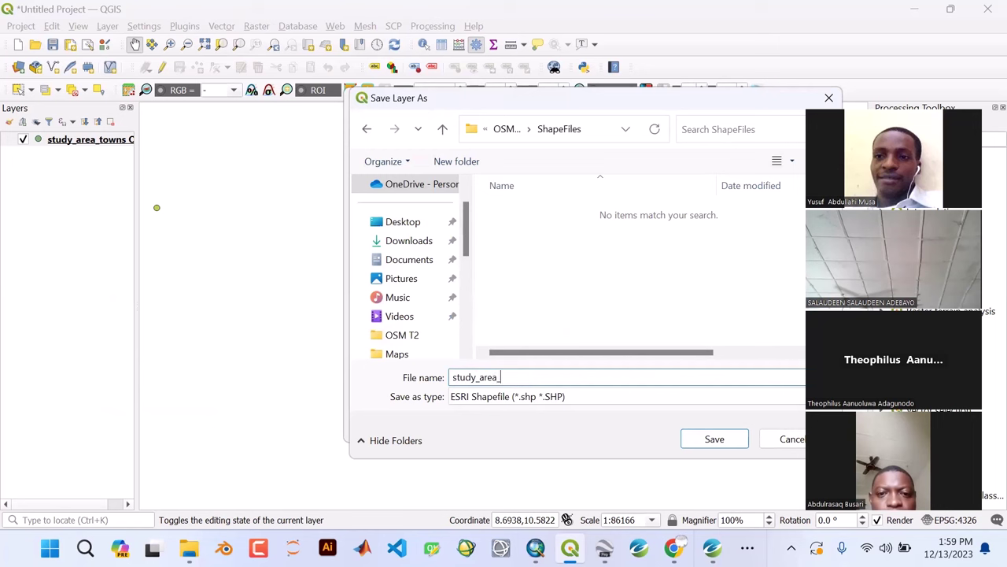
text(towns)
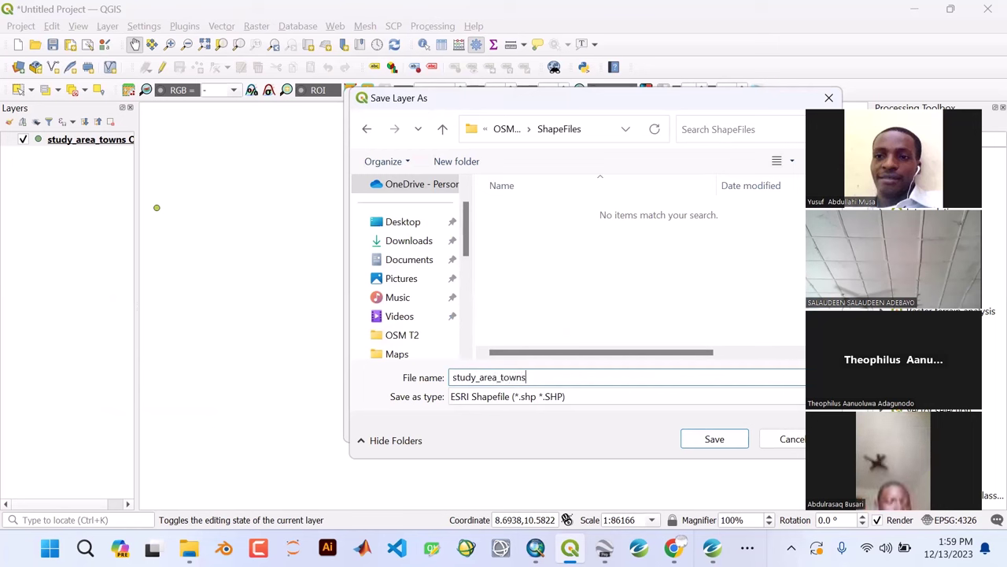
click(706, 439)
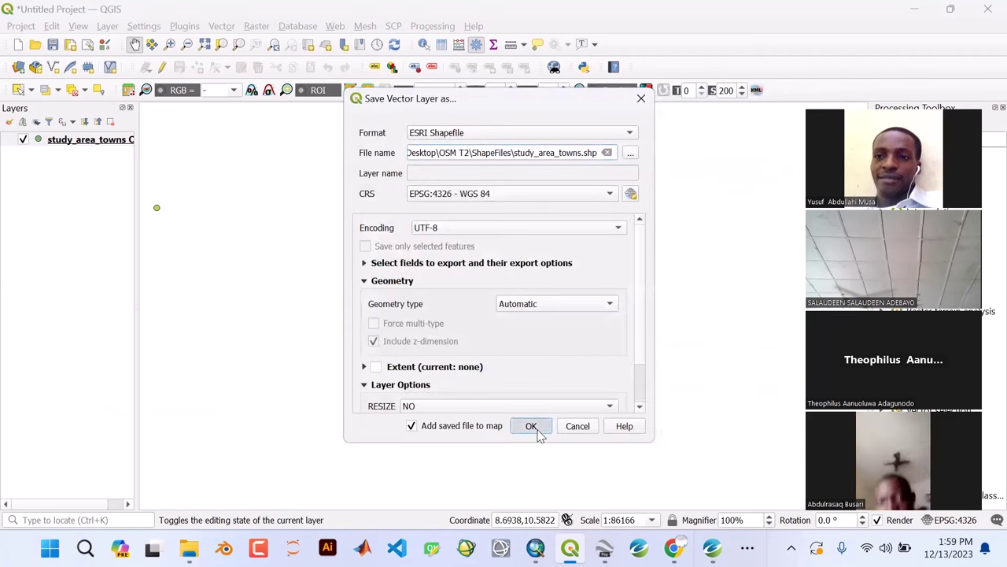
click(532, 426)
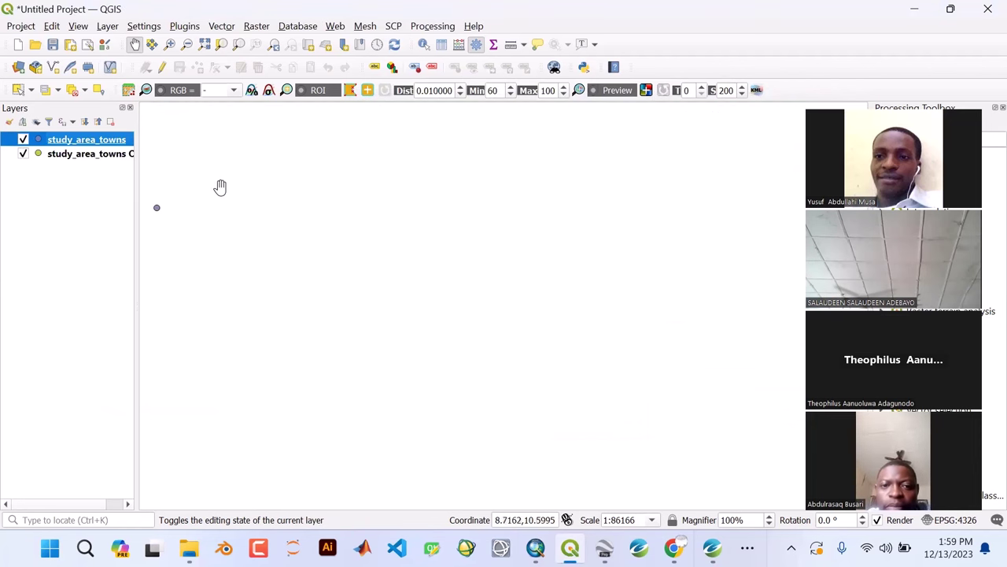
- Switch to the TMI map in ArcMap and, while adding data, connect to the OSM T2 folder on the Desktop
click(914, 9)
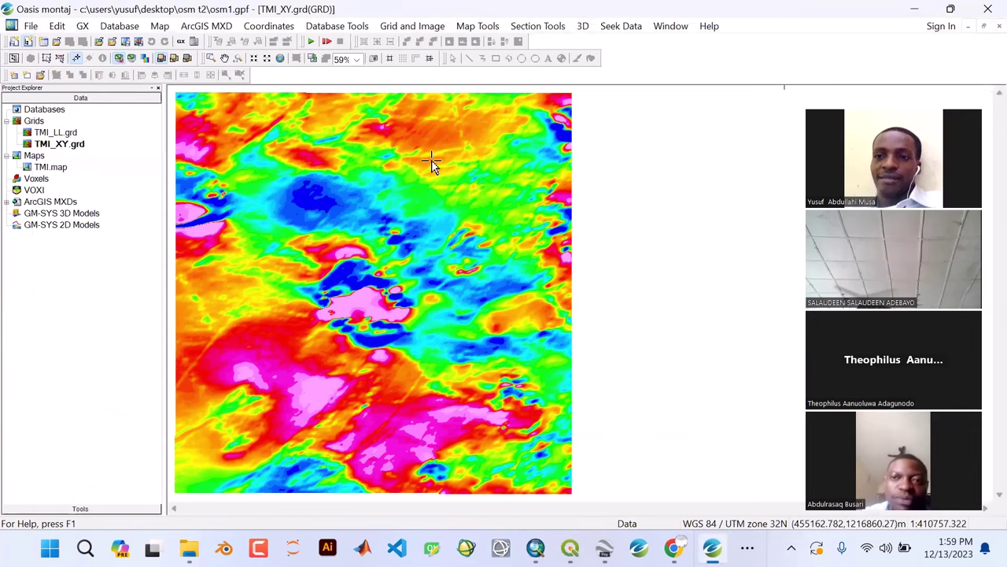
click(535, 548)
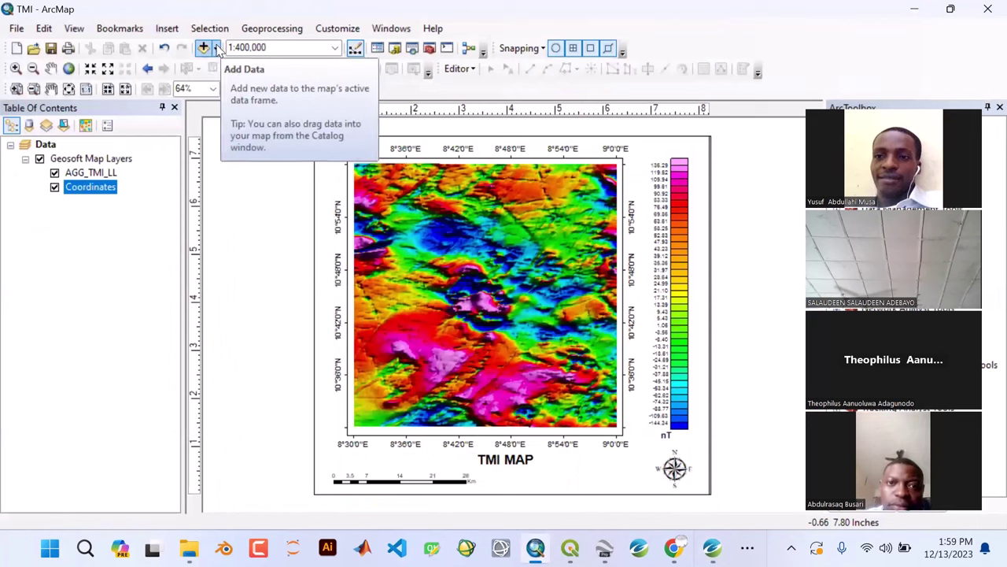
click(216, 48)
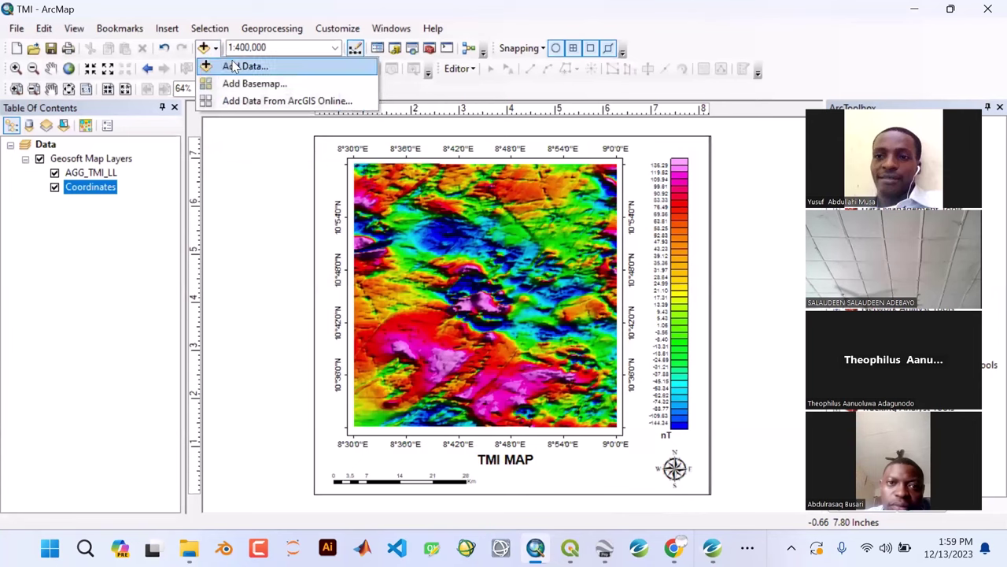
click(234, 66)
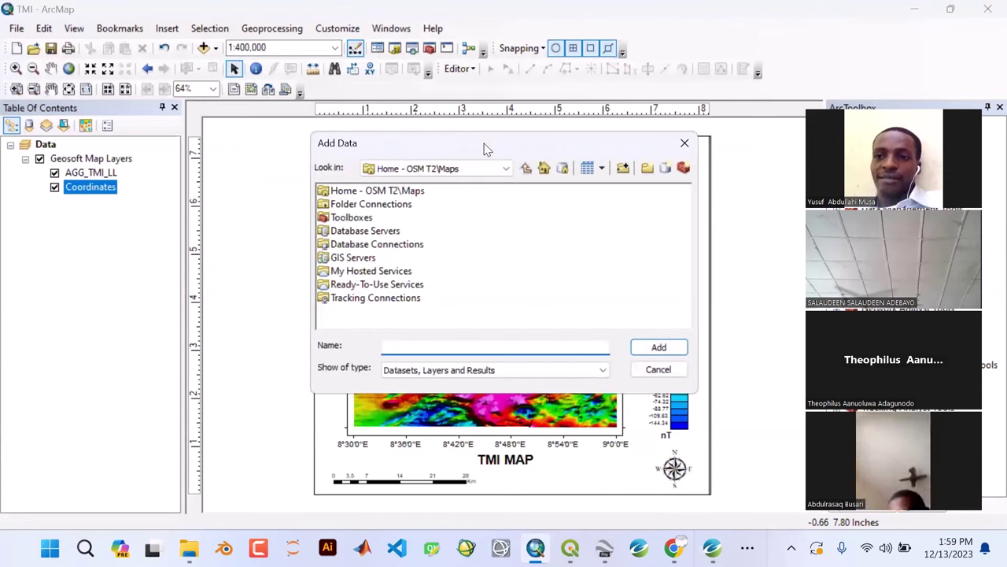
drag(486, 150, 398, 142)
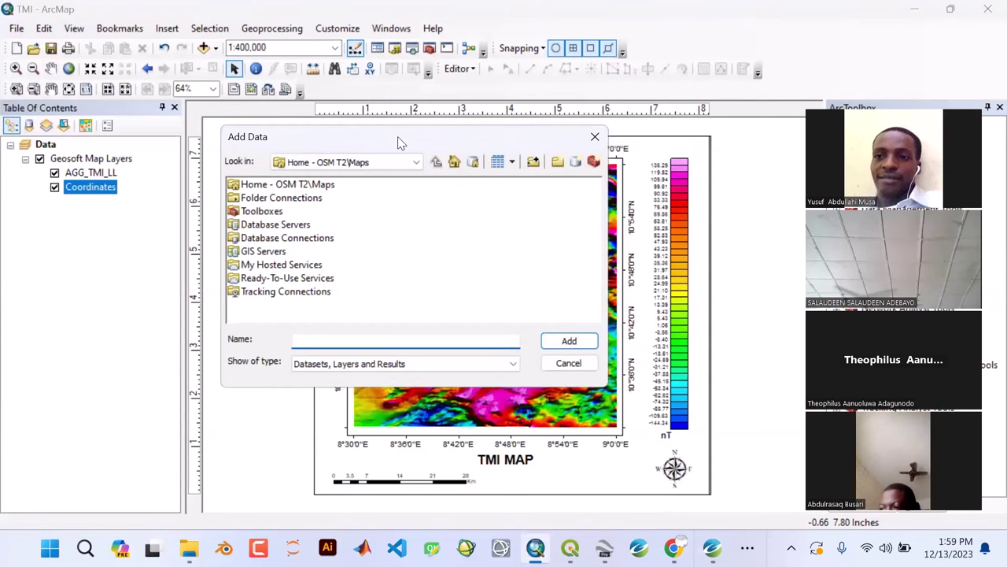
click(534, 163)
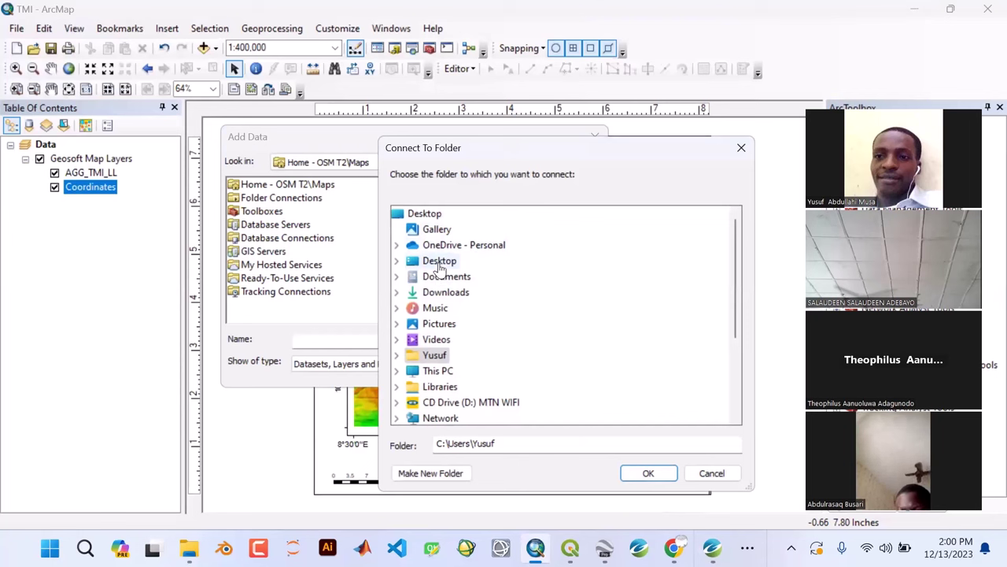
click(397, 261)
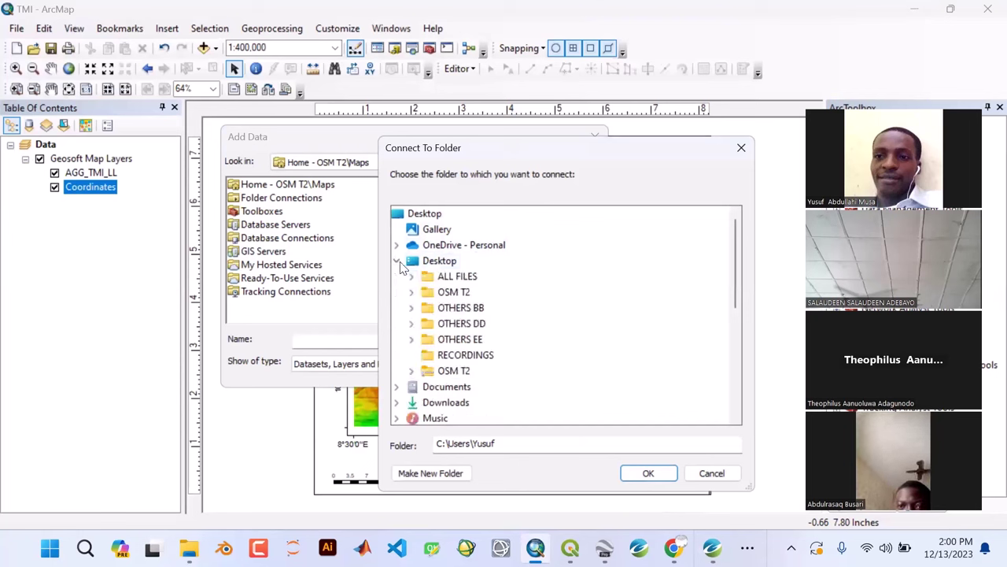
double_click(453, 292)
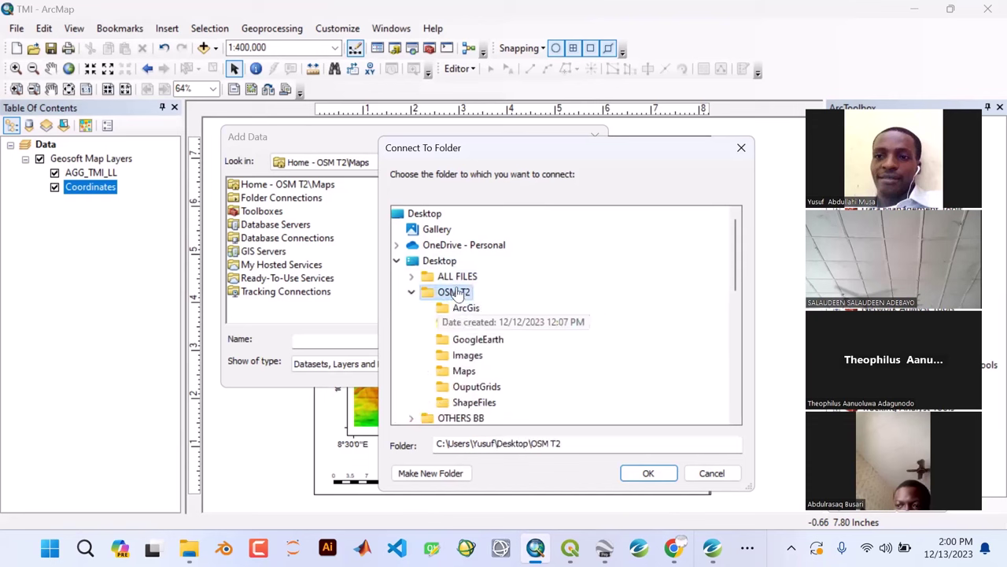
click(647, 474)
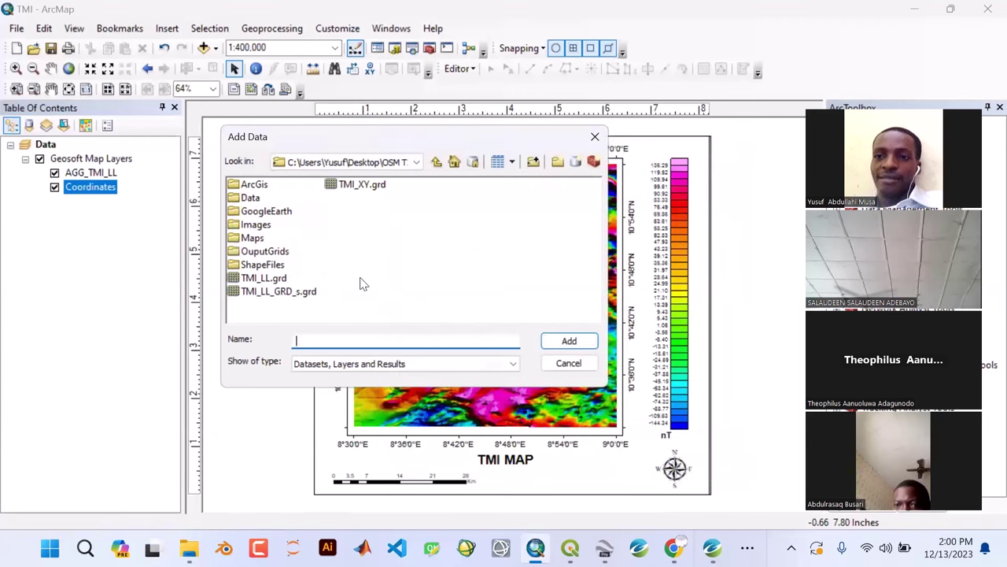
- Add study_area_towns.shp from the ShapeFiles folder and move its layer to the top of the Geosoft Map Layers group
double_click(263, 265)
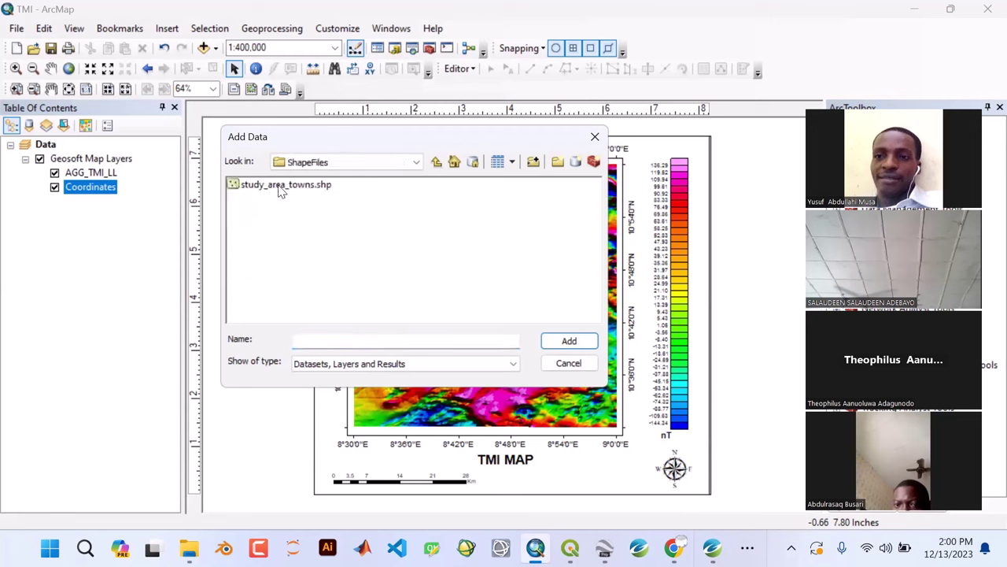
click(280, 187)
click(558, 340)
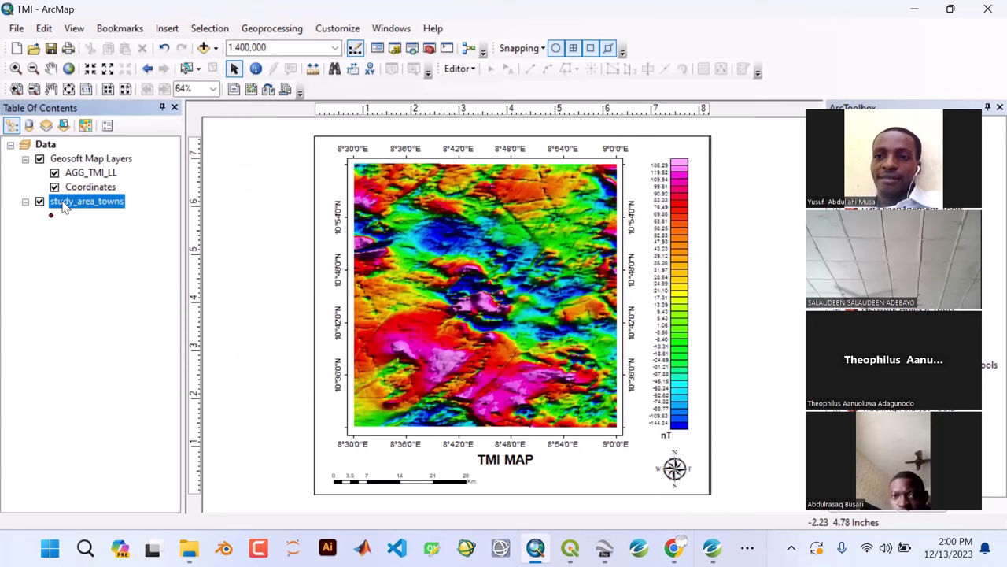
drag(65, 206, 60, 174)
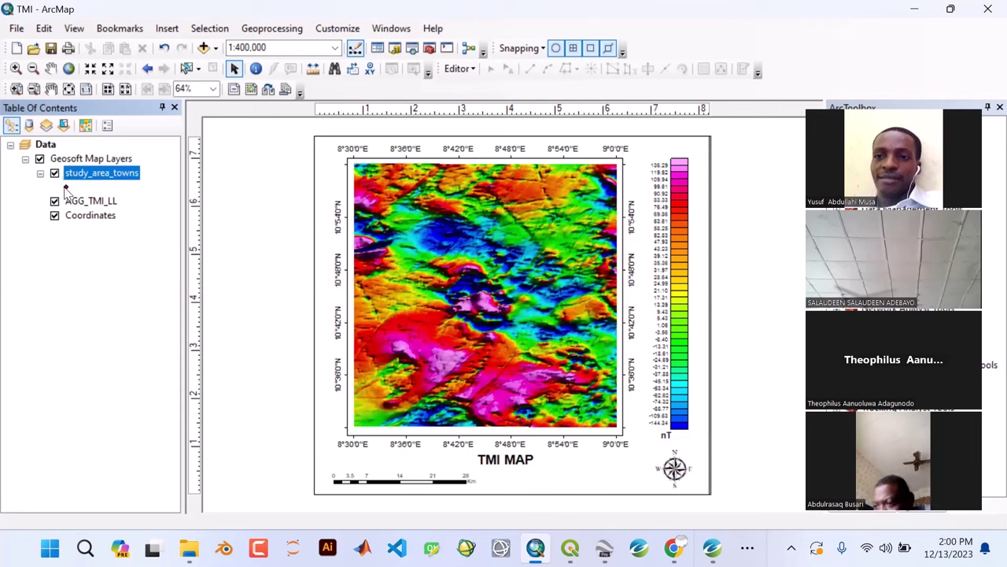
- Change the study_area_towns point symbol to a white Circle 1 marker and reduce its size
double_click(64, 187)
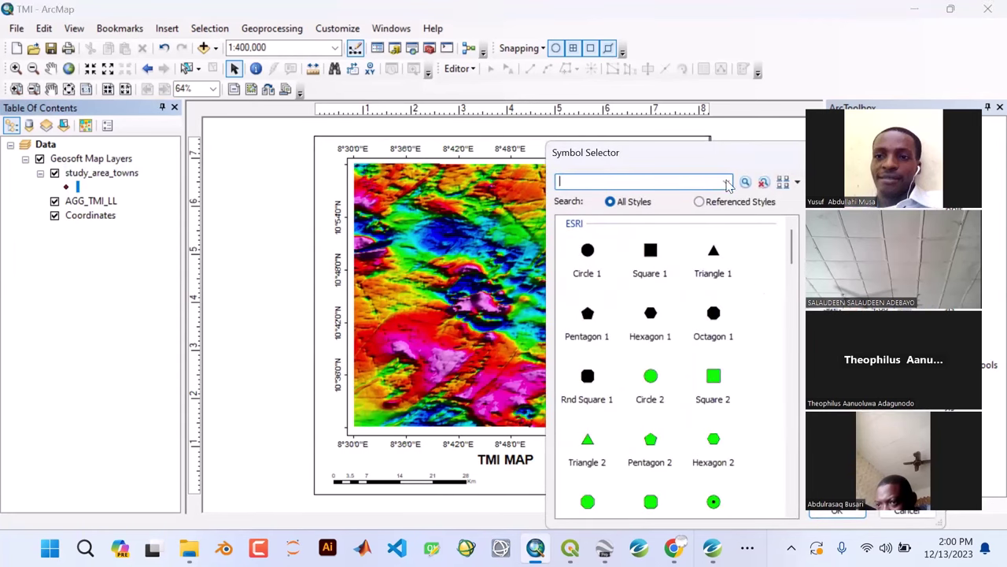
drag(712, 157, 472, 118)
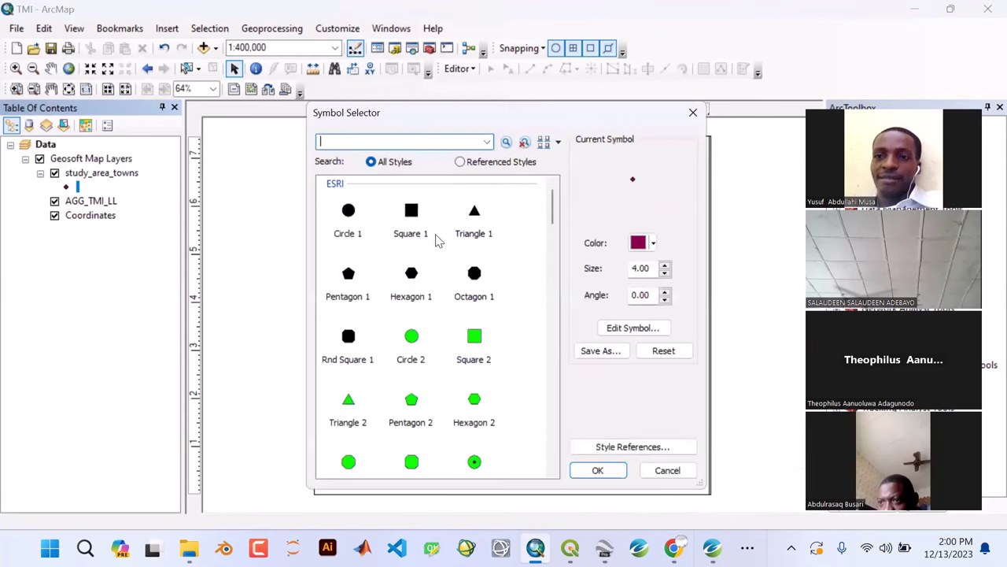
click(349, 208)
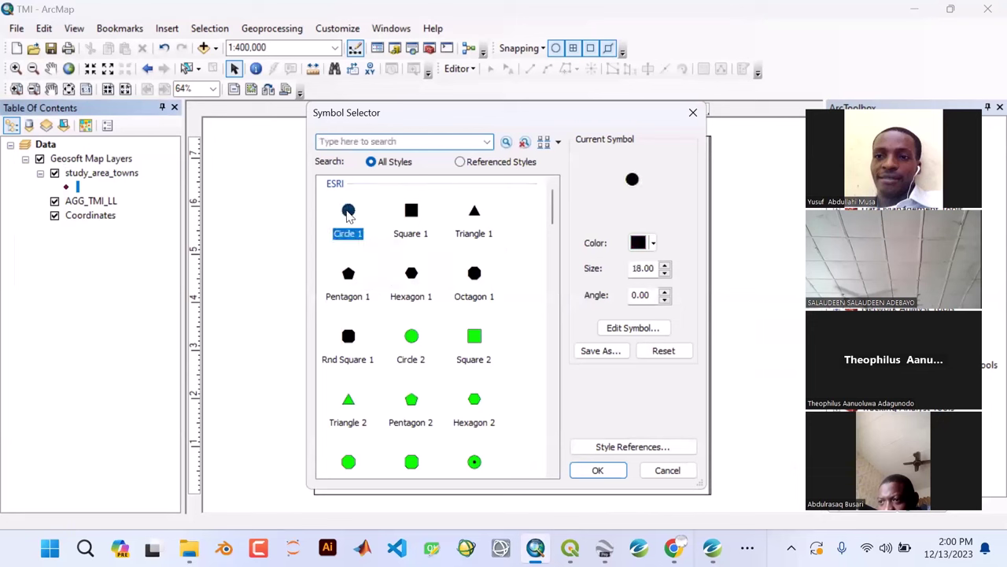
click(652, 244)
click(651, 285)
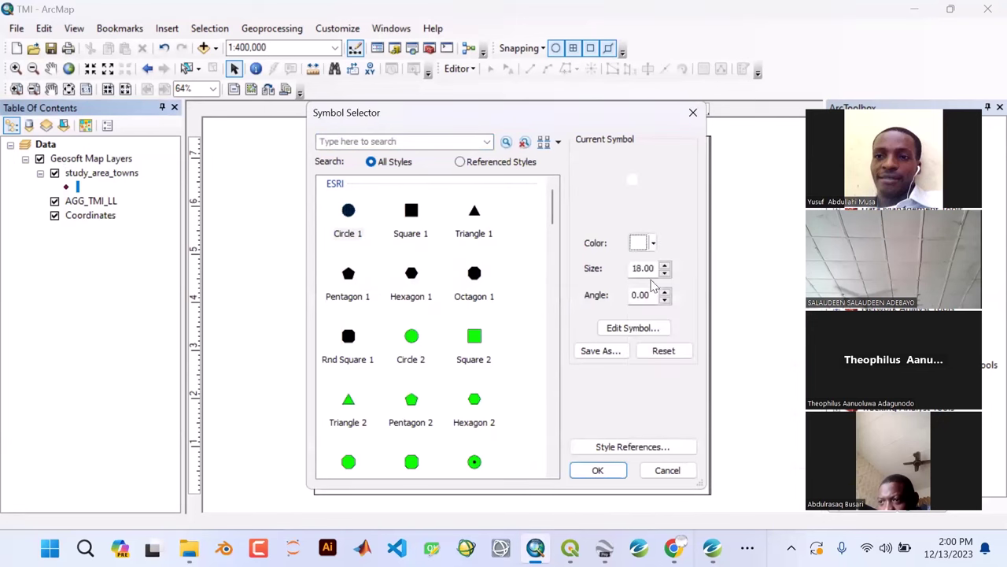
double_click(665, 274)
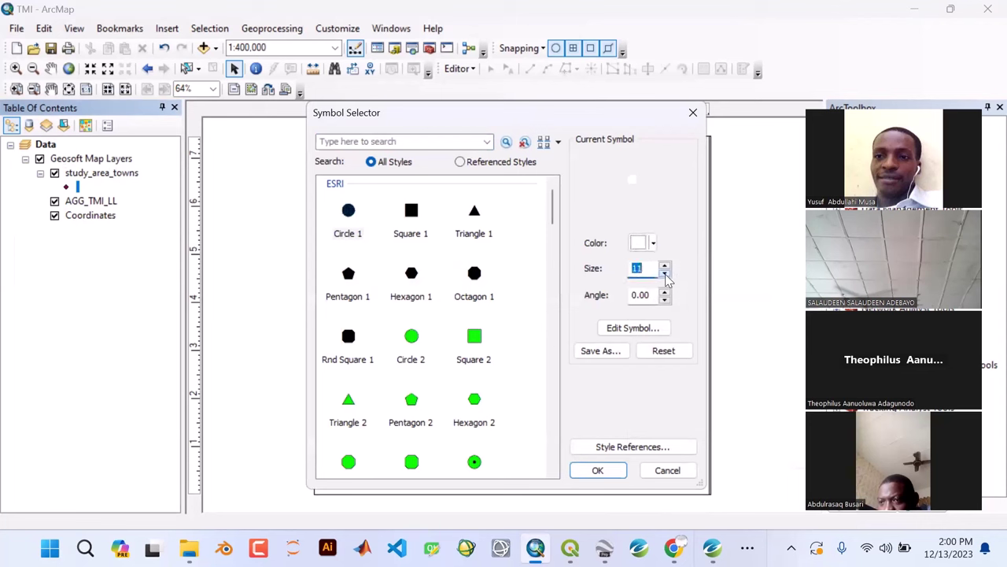
click(665, 275)
click(598, 470)
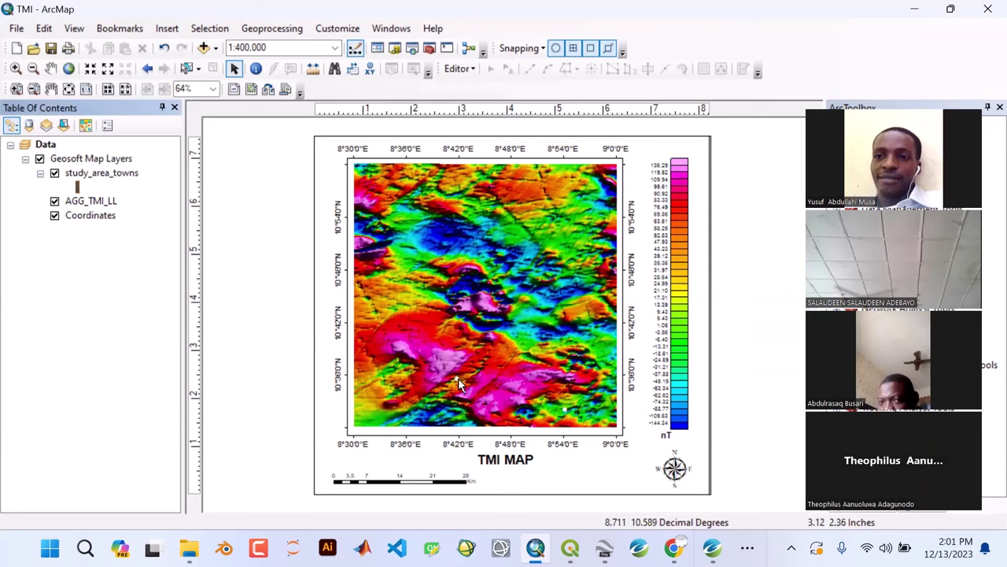
- Turn on feature labels for the study_area_towns layer and set the label text to bold, size 13
click(92, 178)
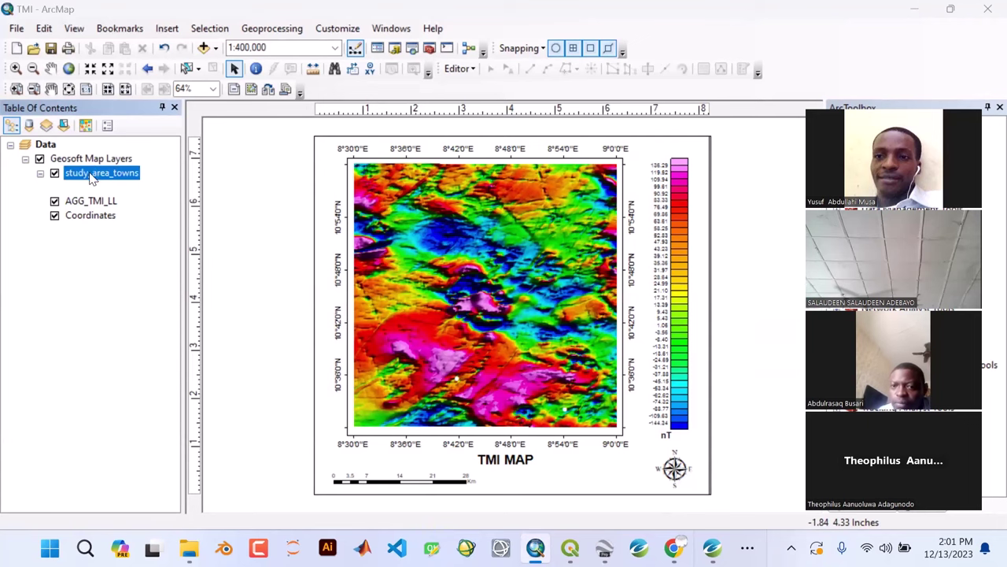
double_click(86, 173)
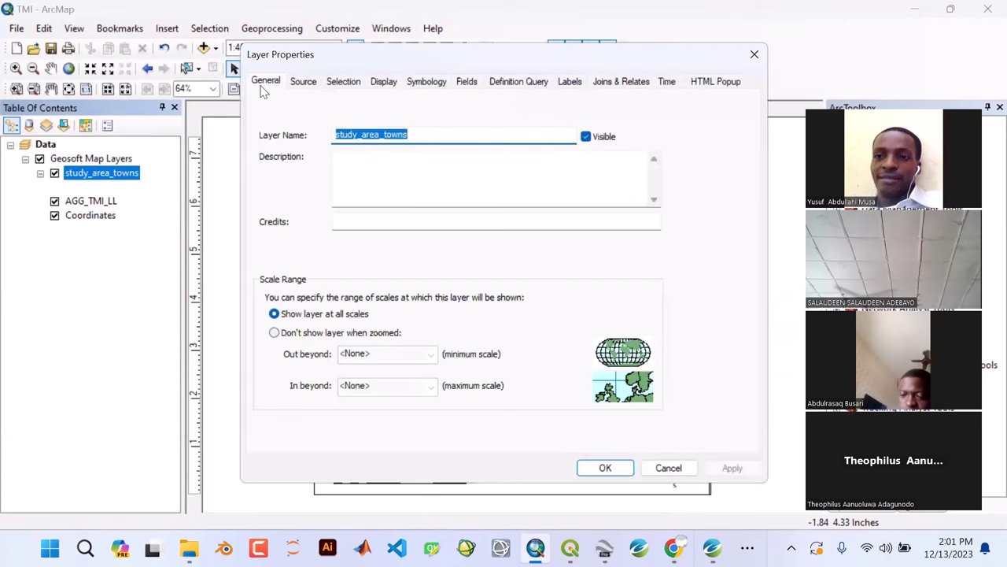
click(570, 82)
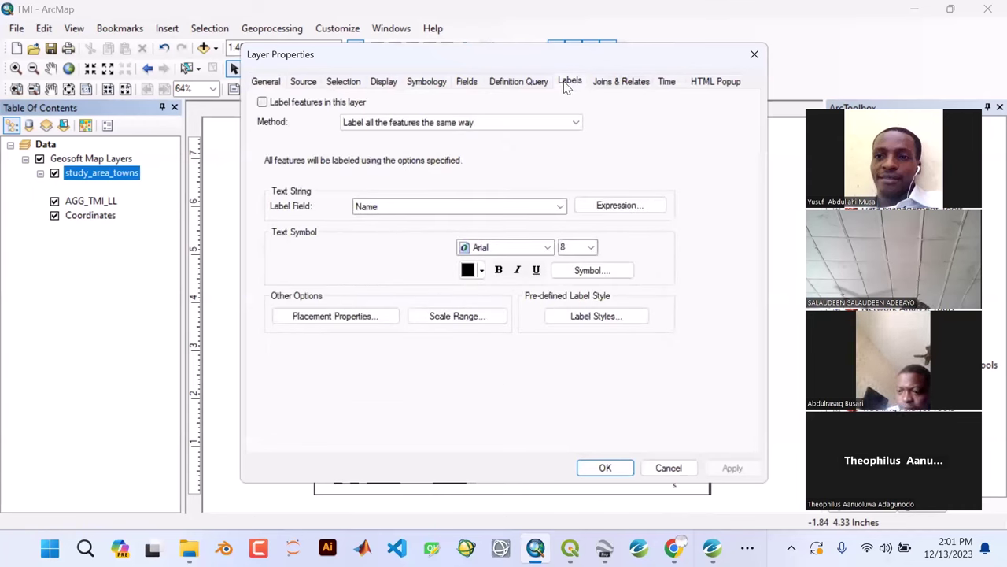
click(263, 103)
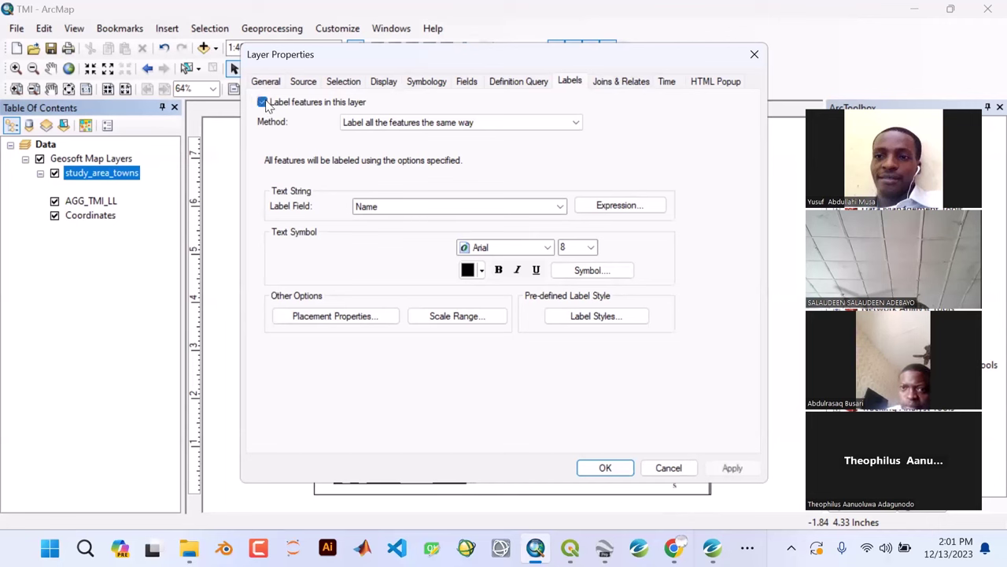
click(593, 247)
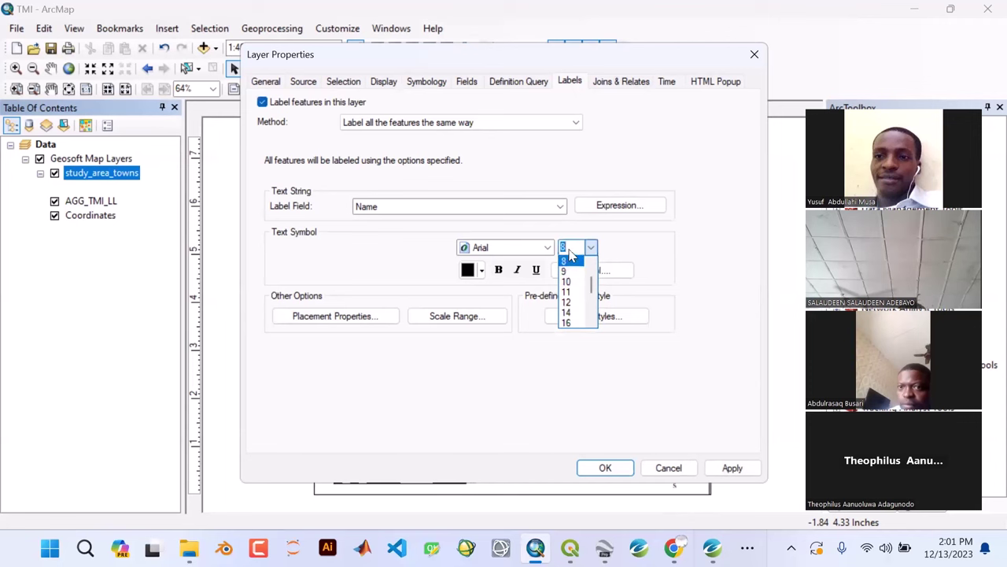
click(568, 247)
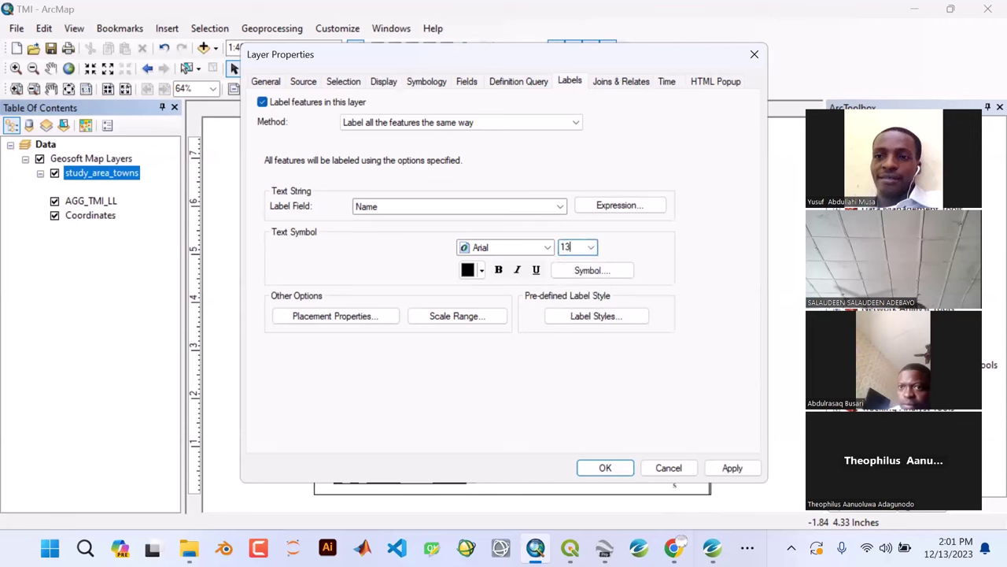
click(499, 270)
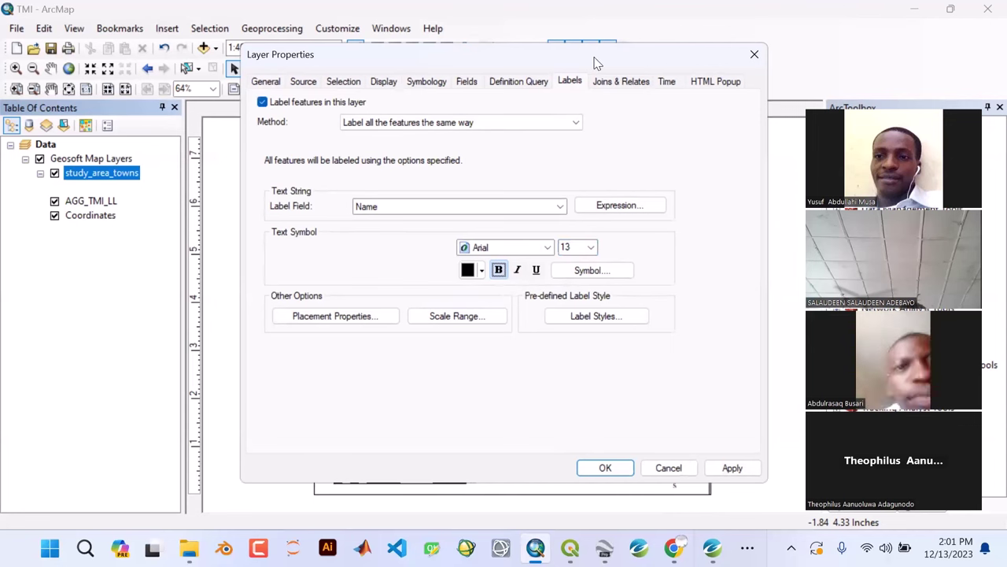
- Set the town labels' text color to white and apply the label settings
drag(596, 63, 582, 60)
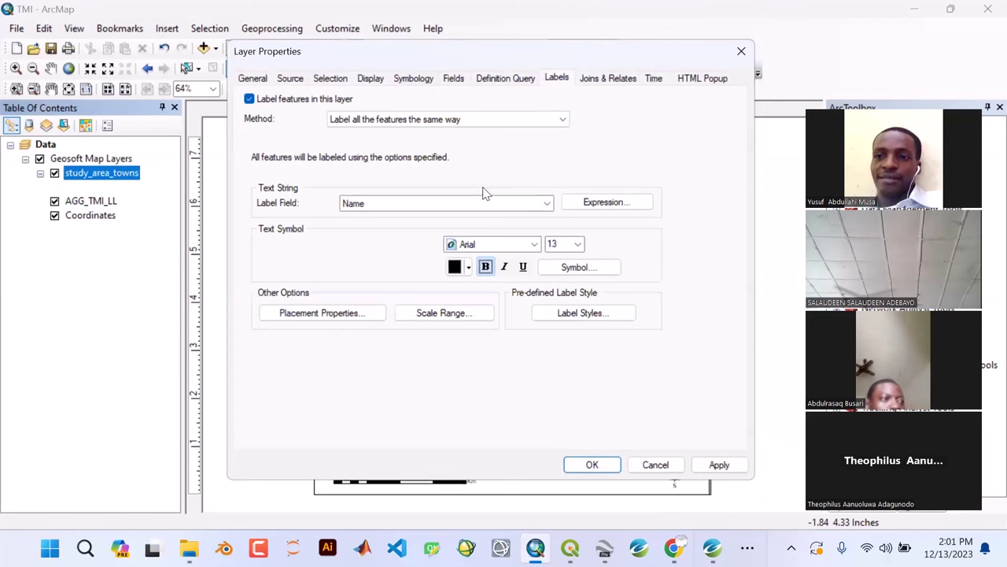
click(467, 268)
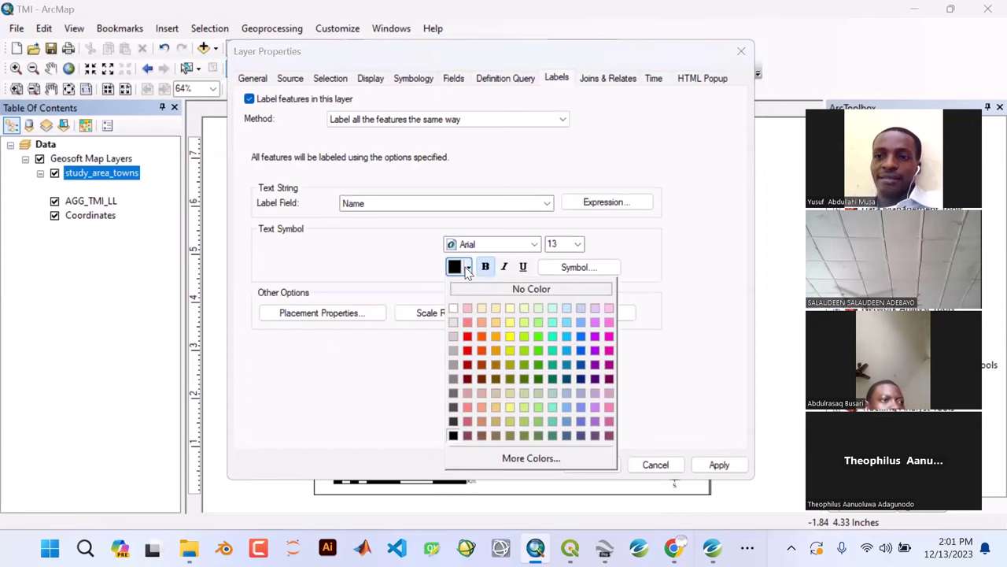
click(454, 309)
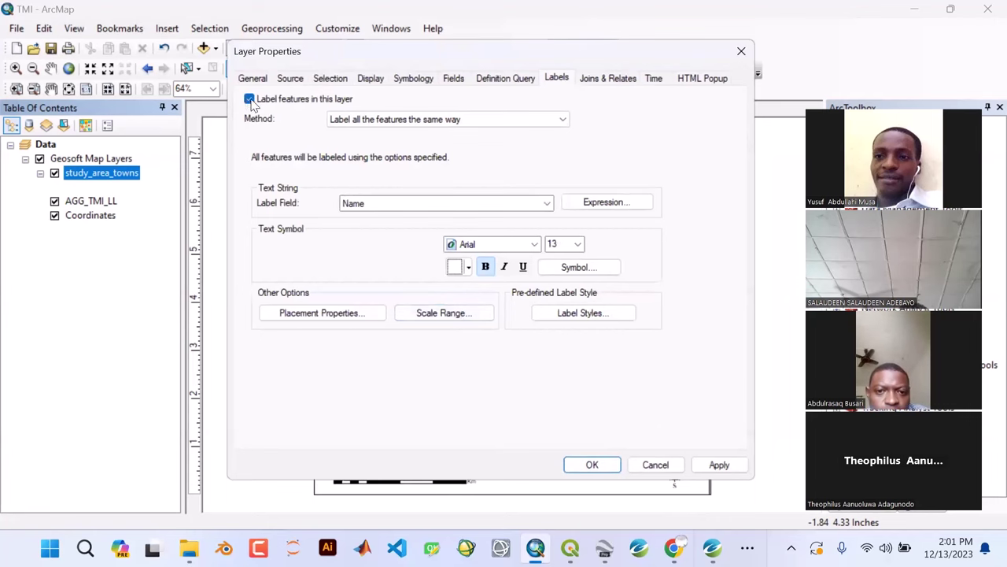
click(714, 464)
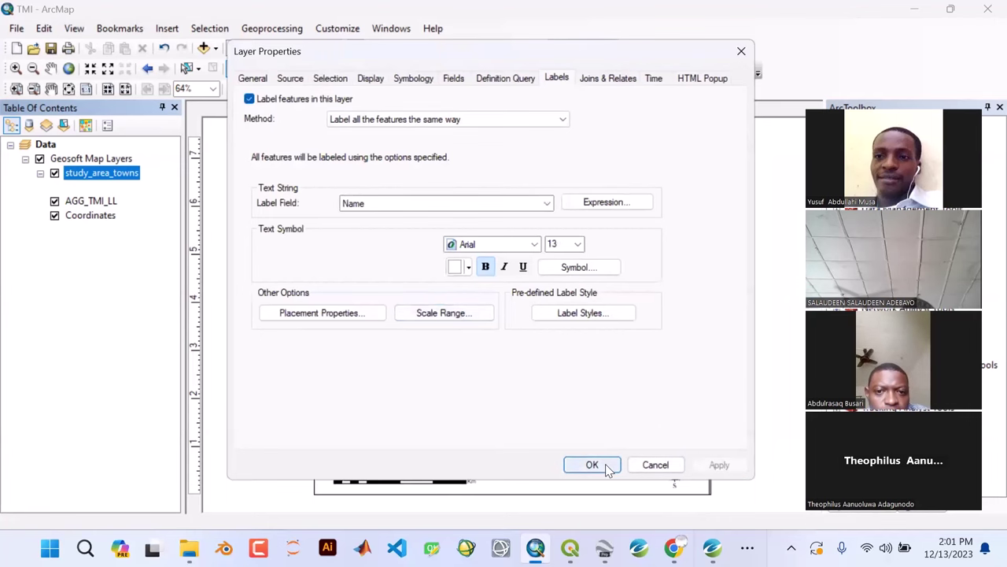
click(606, 470)
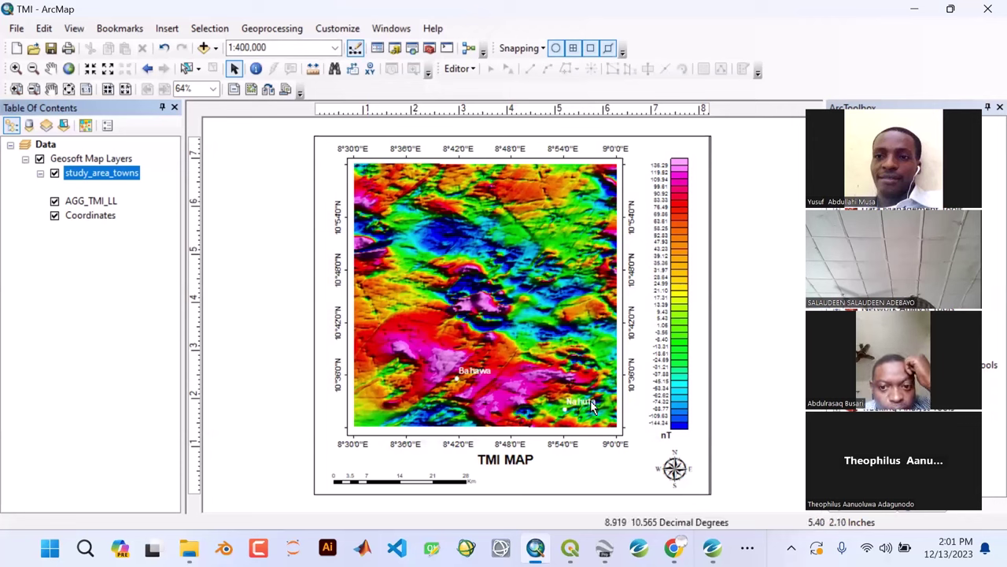
- Rename the study_area_towns layer to Towns in its layer properties
click(71, 175)
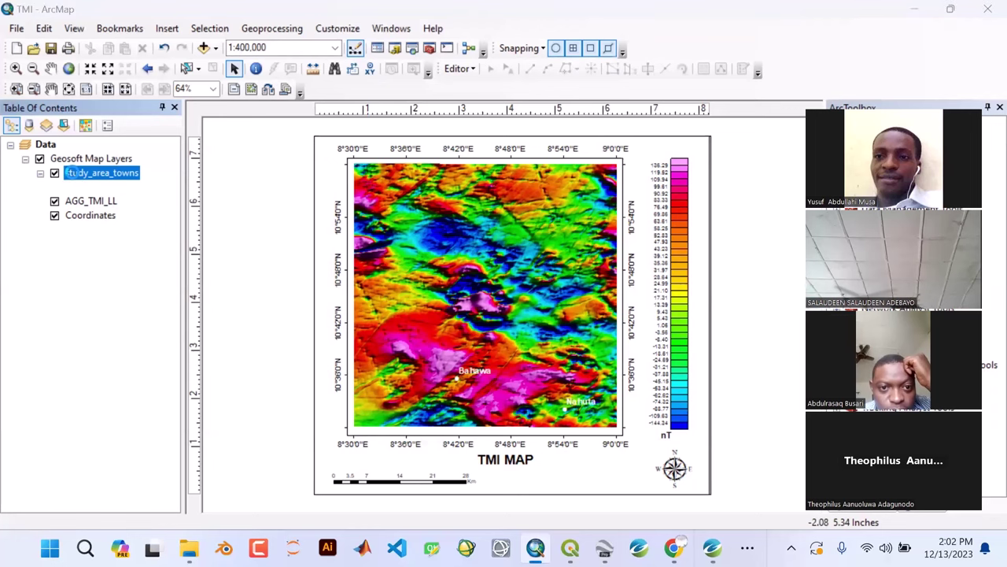
double_click(69, 174)
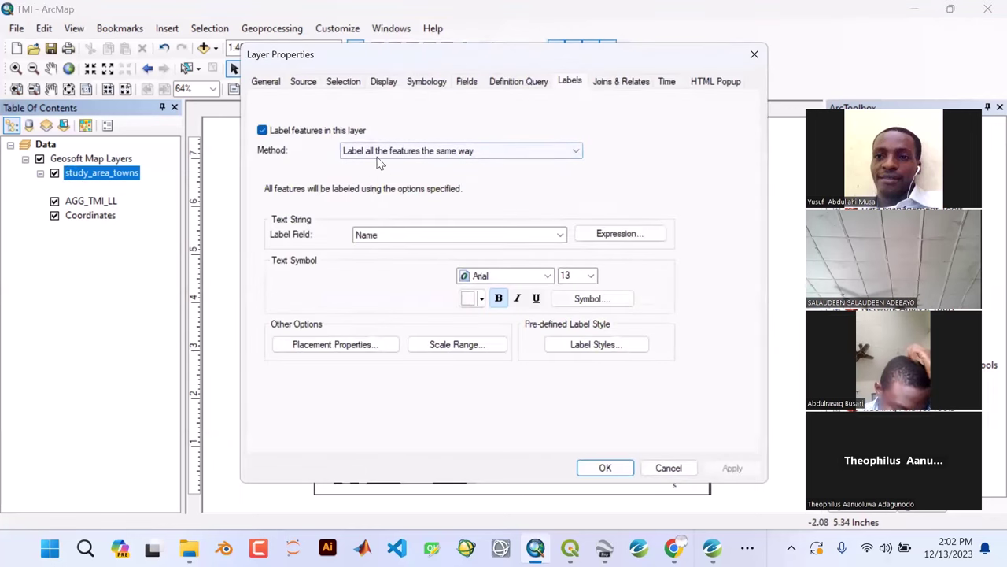
click(266, 82)
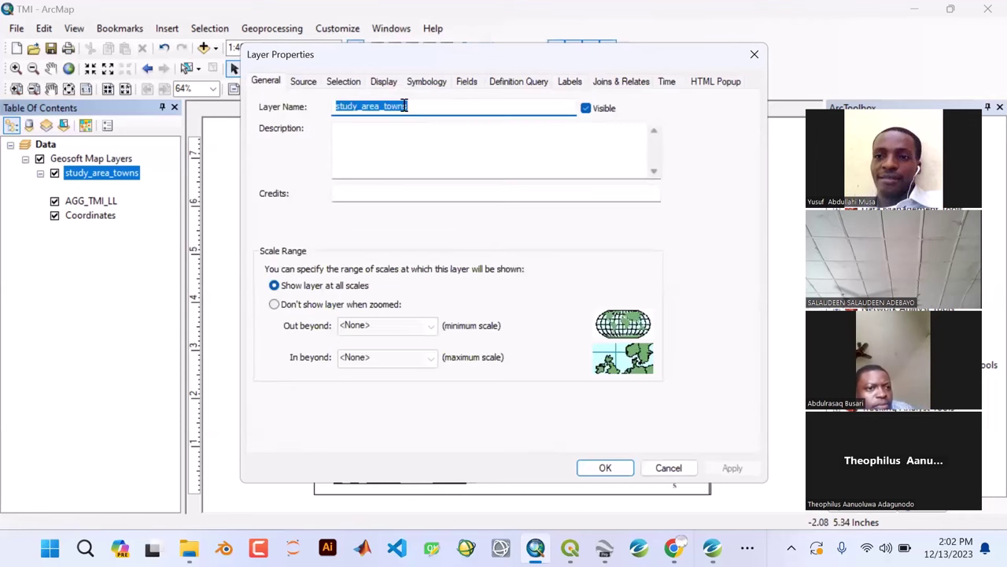
text(T)
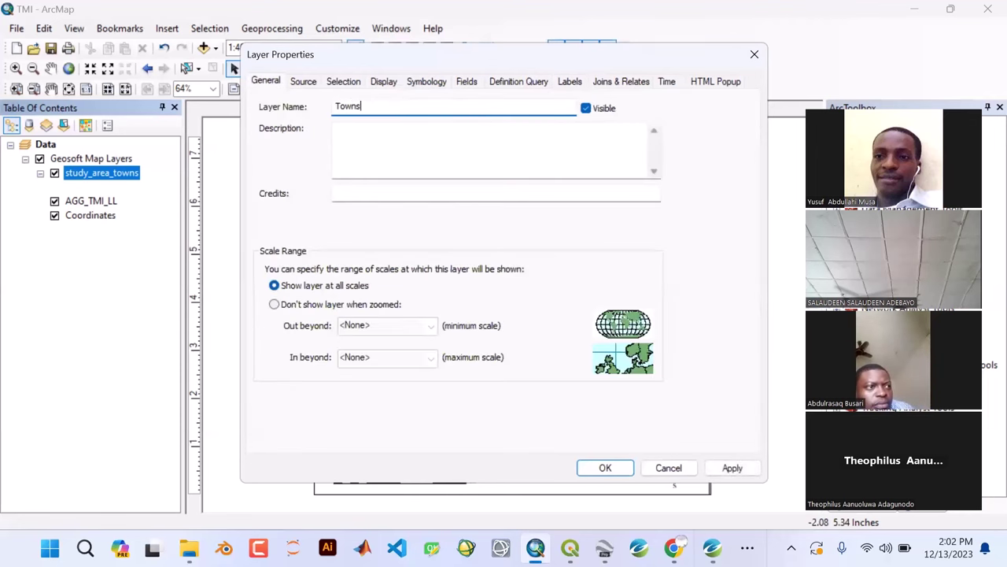
text(owns)
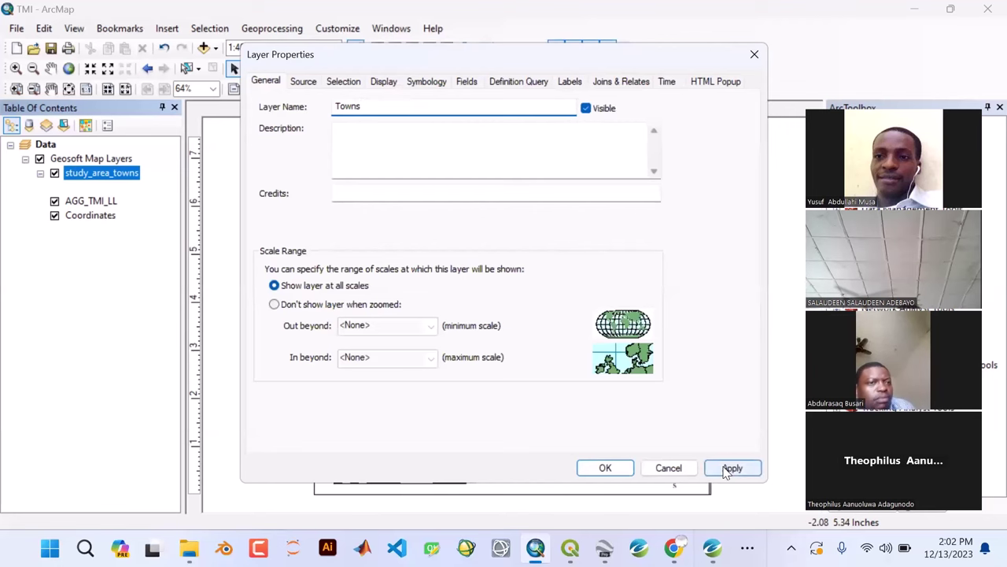
click(731, 469)
click(622, 469)
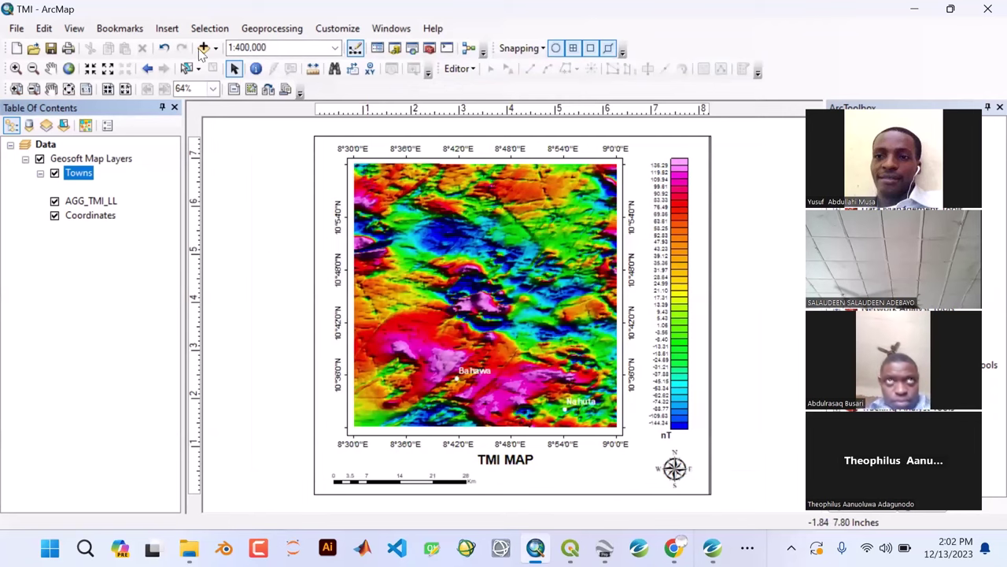
- Insert a one-column legend for the Towns layer with default settings and place it between the TMI MAP title and the north arrow
click(166, 28)
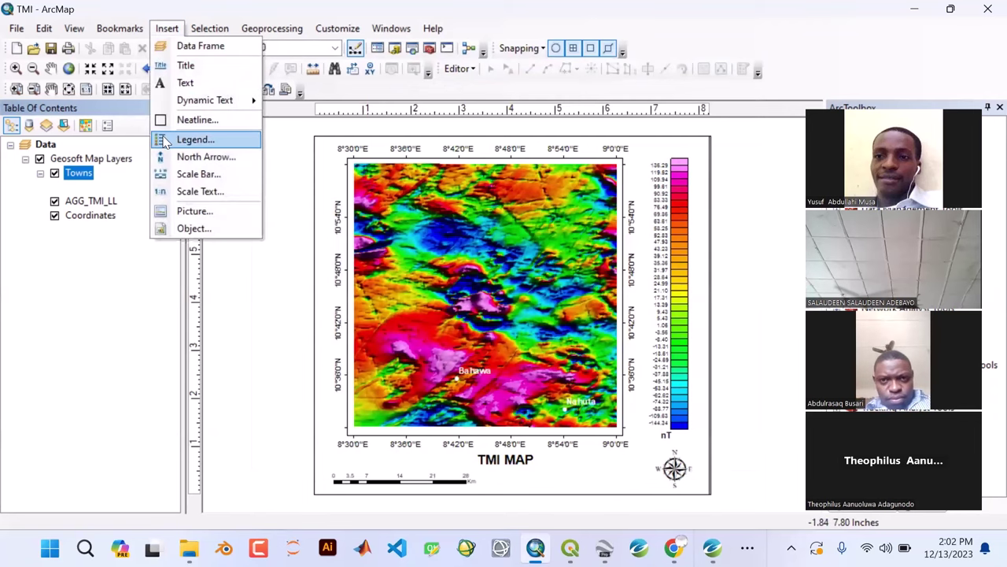
click(189, 139)
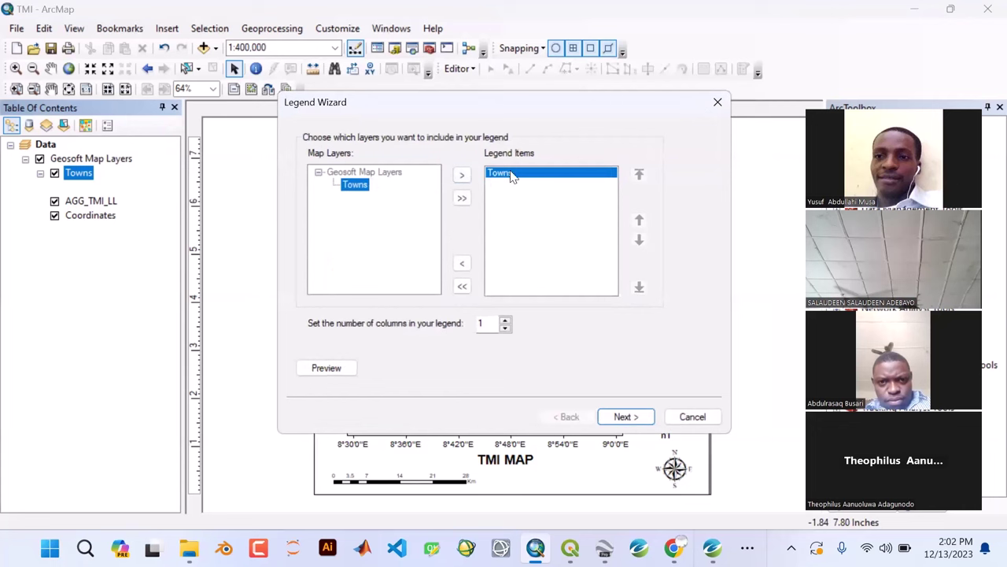
click(620, 421)
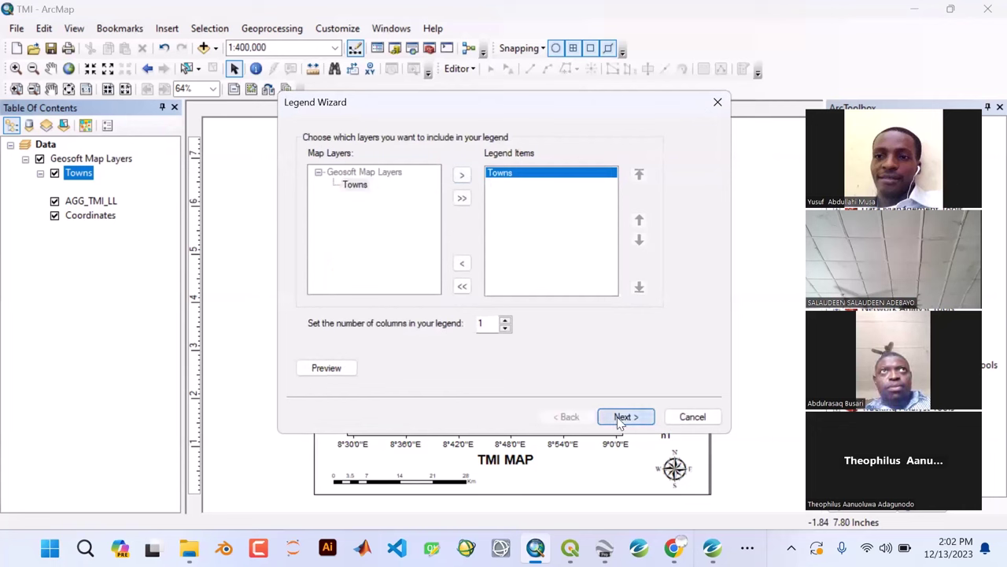
click(623, 416)
click(624, 416)
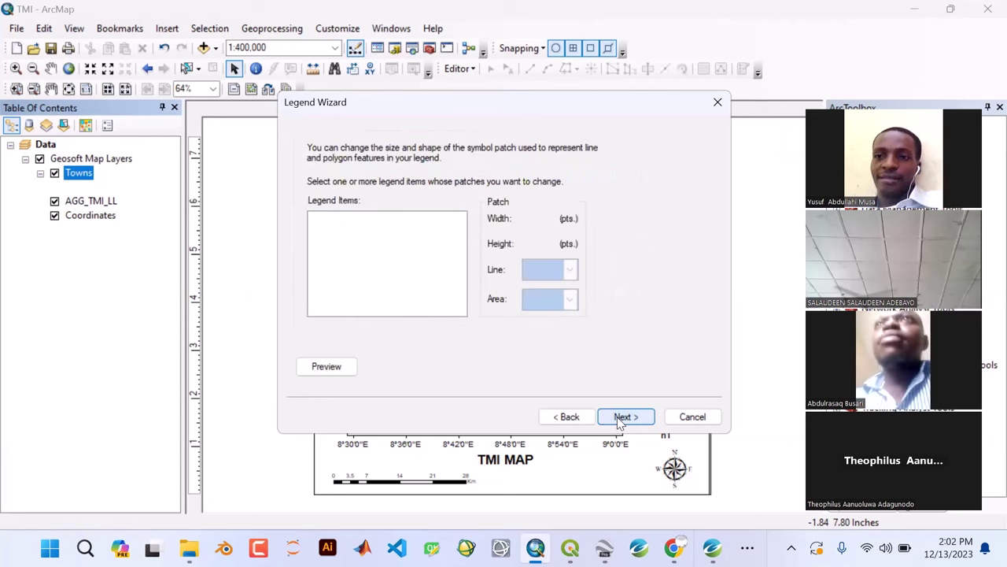
click(622, 417)
click(625, 417)
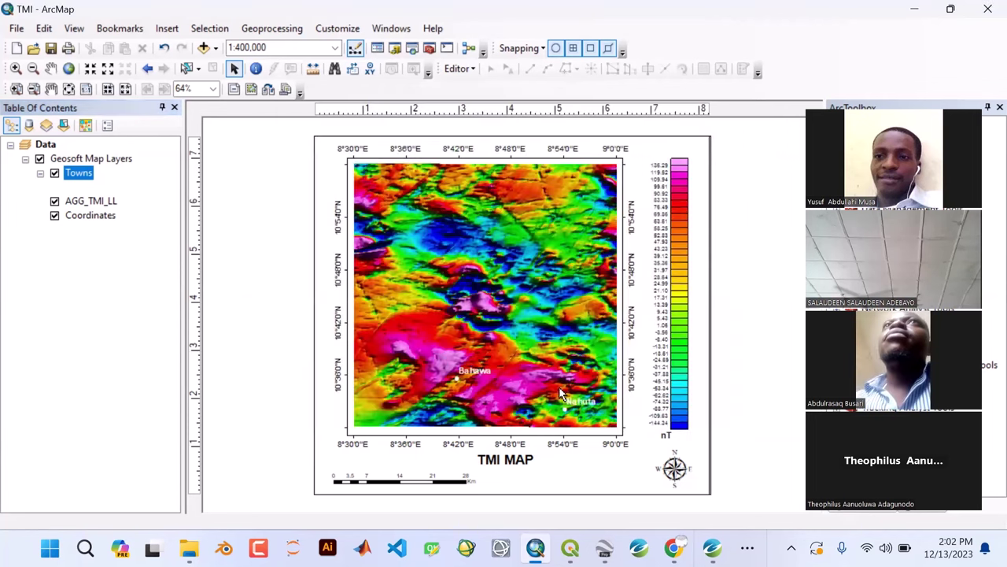
drag(456, 340, 610, 474)
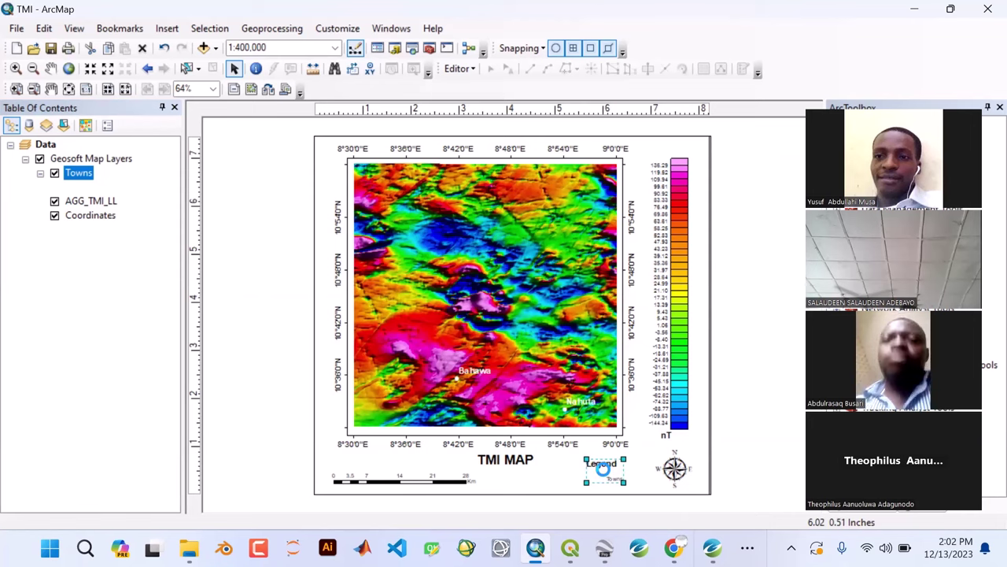
- Set the Towns legend item's text size to 12 and shift the legend slightly away from the north arrow
double_click(604, 470)
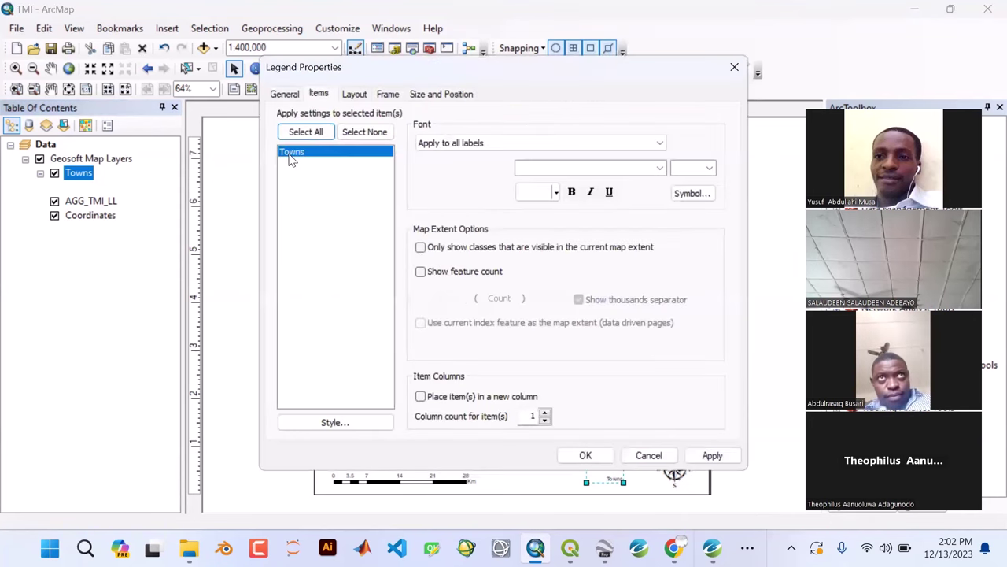
click(681, 195)
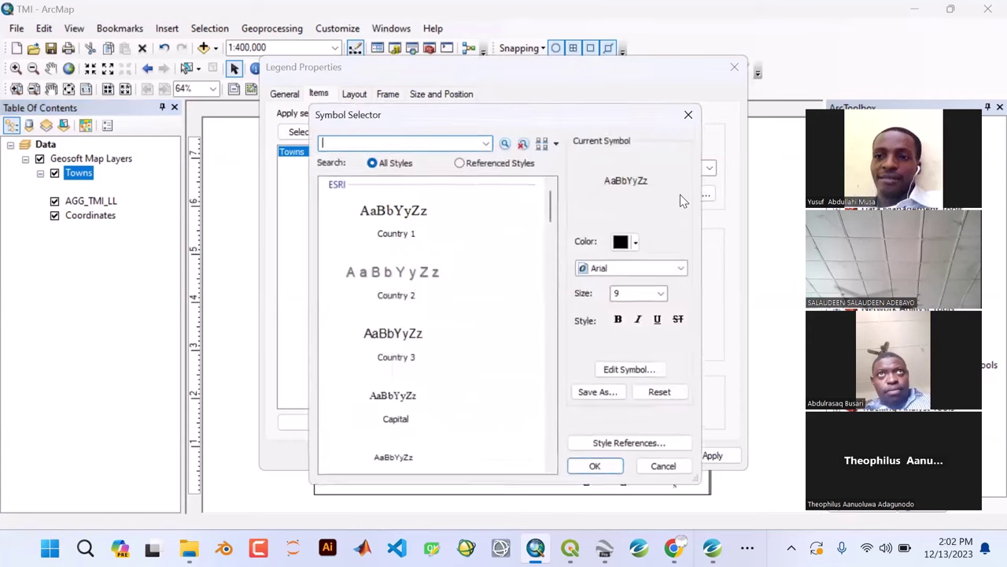
click(666, 296)
click(666, 296)
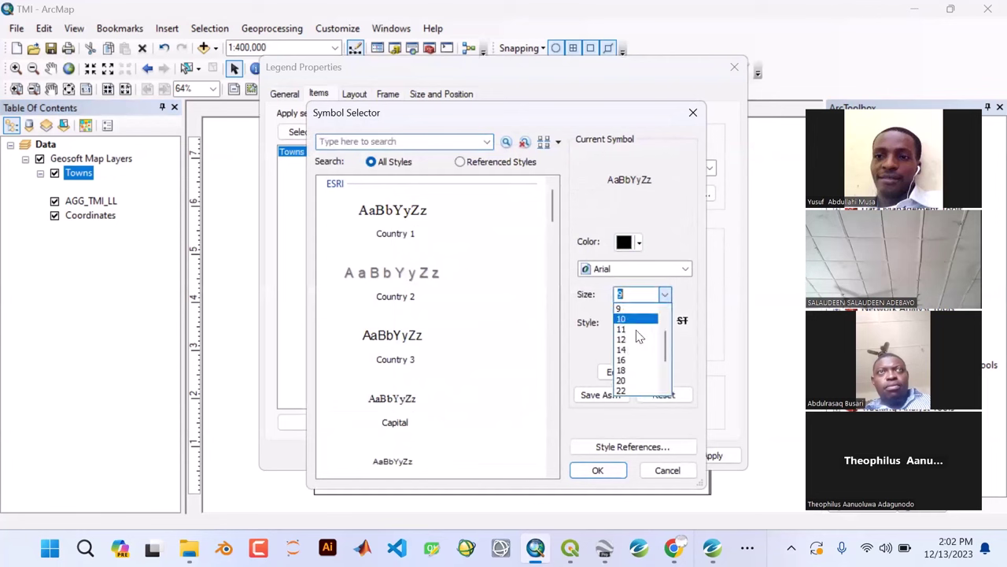
click(627, 339)
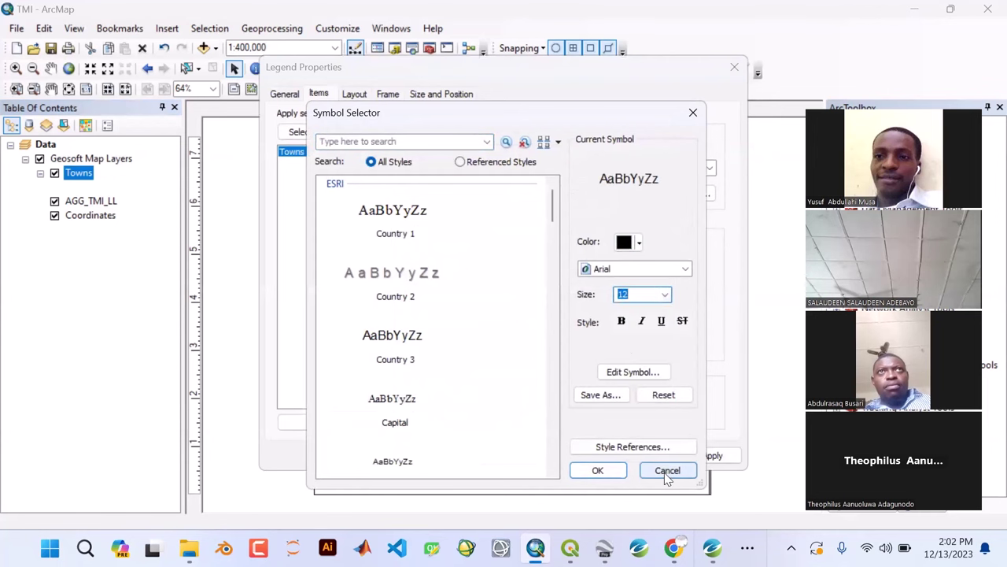
click(614, 471)
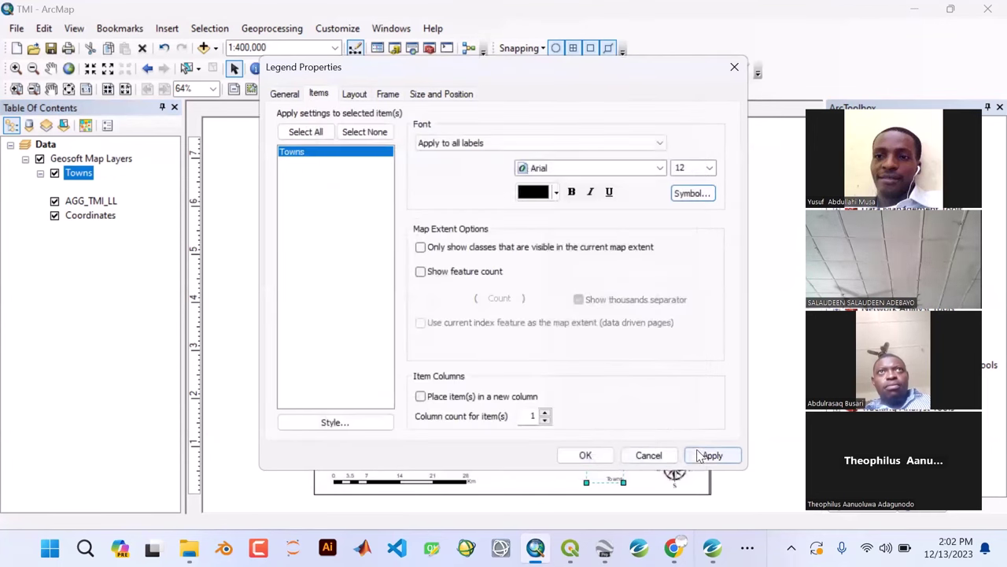
click(712, 456)
click(596, 455)
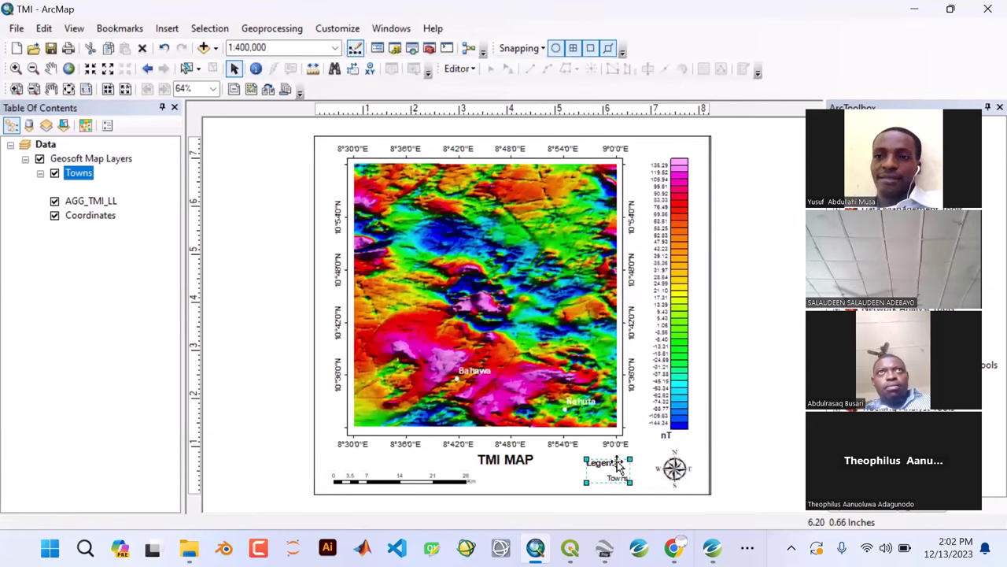
click(575, 472)
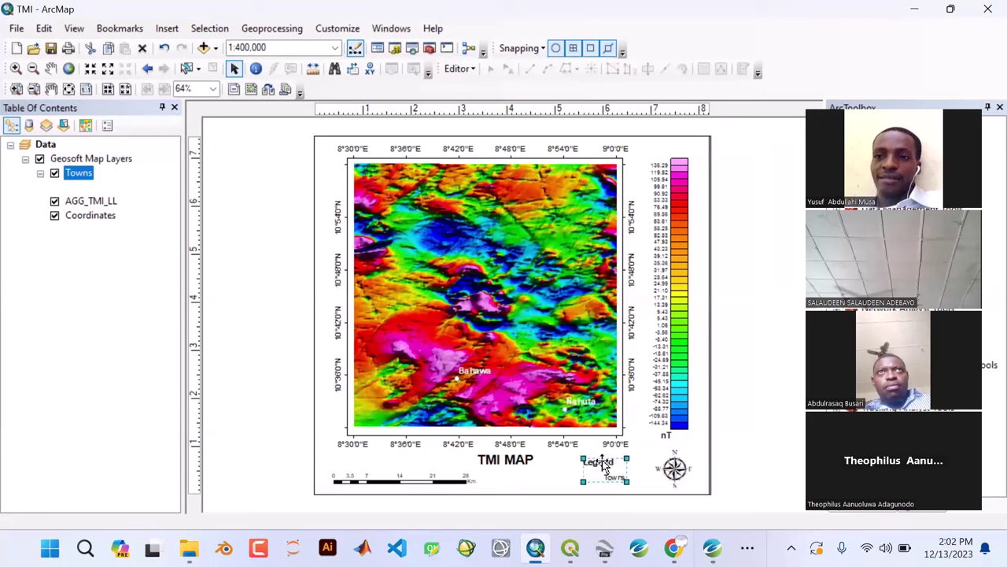
- Save the map document and export the layout as a 450 dpi JPEG named TMI in the Images folder, replacing the existing file
click(50, 47)
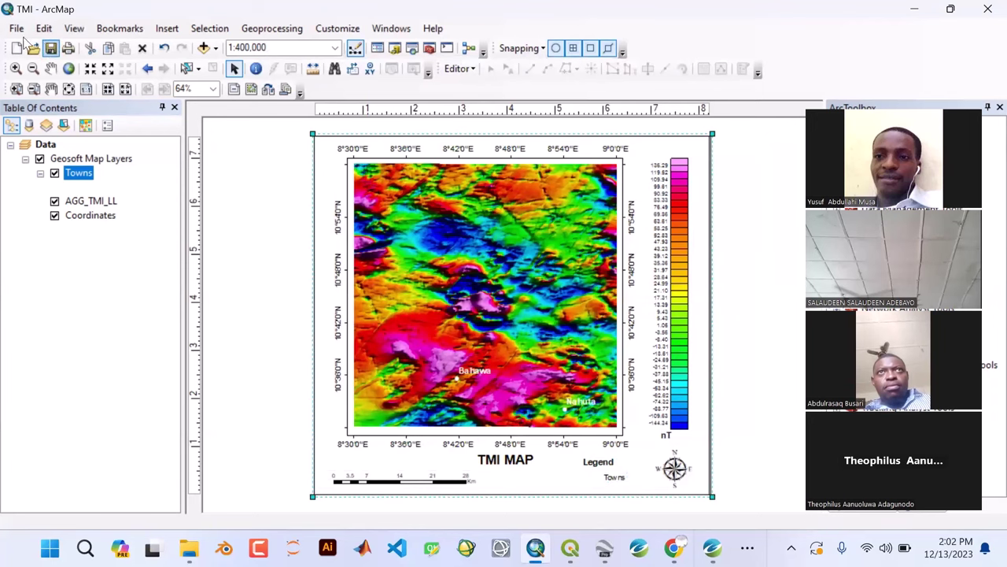
click(16, 30)
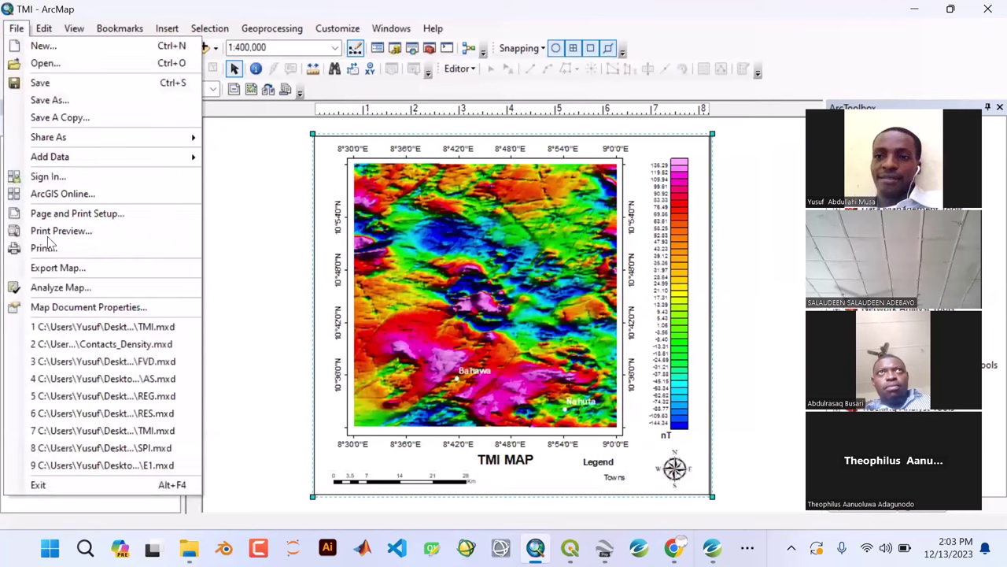
click(51, 267)
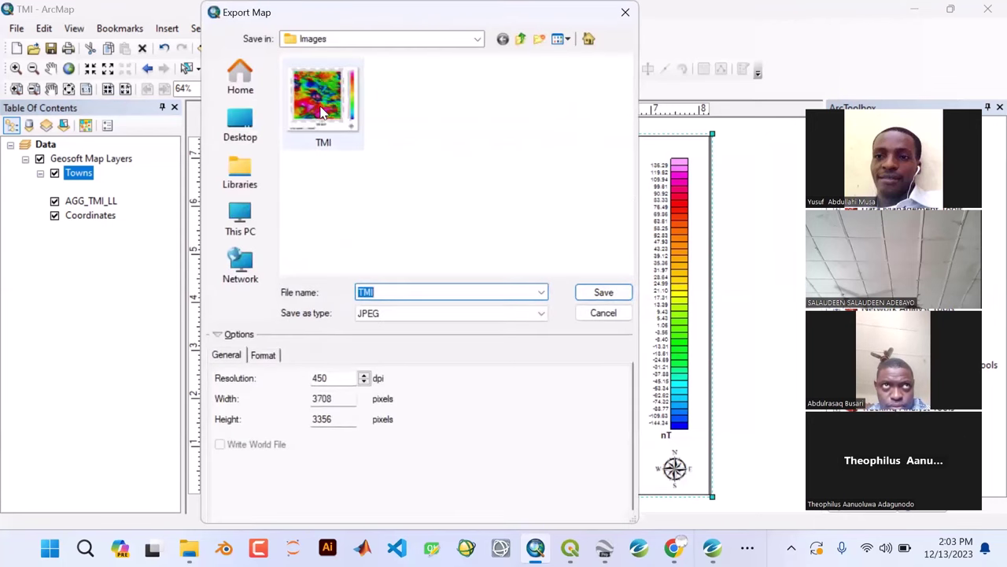
click(603, 294)
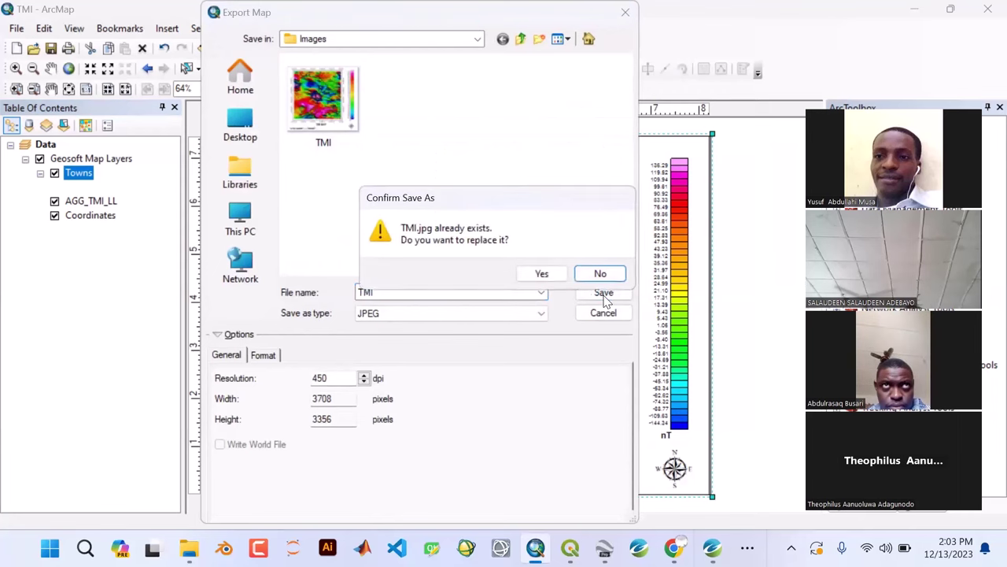
click(543, 275)
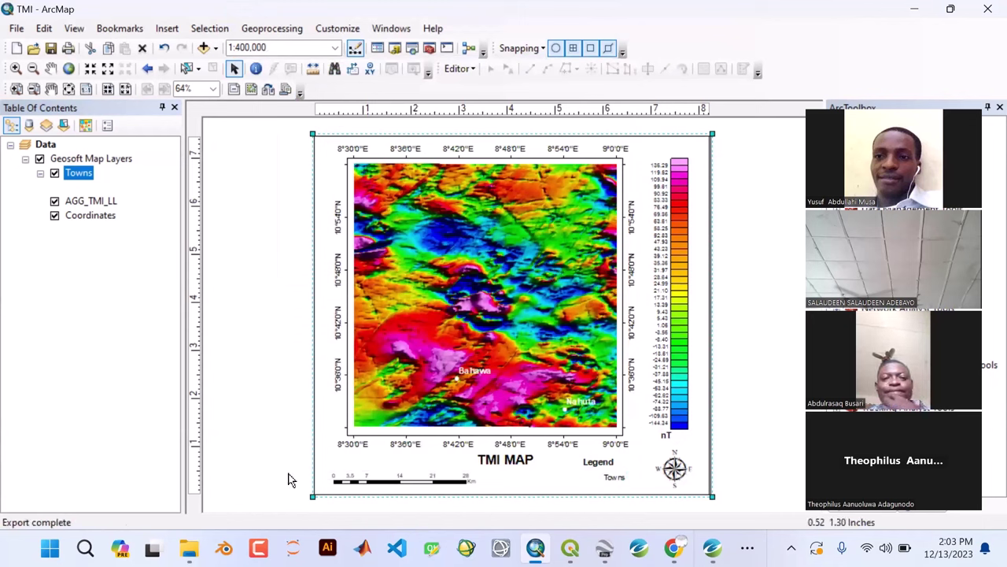
- Switch to File Explorer to view the exported TMI image in the Images folder
click(189, 548)
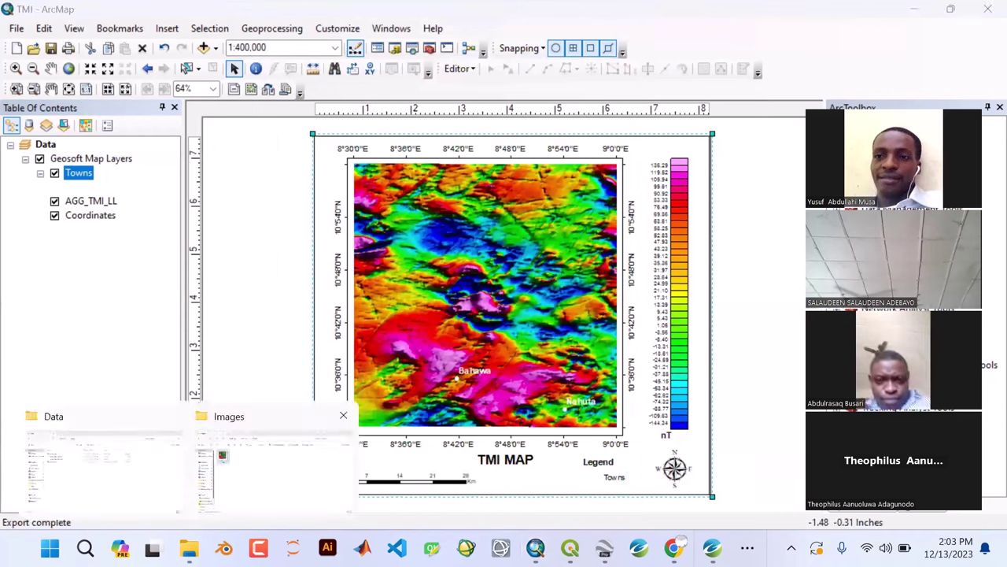